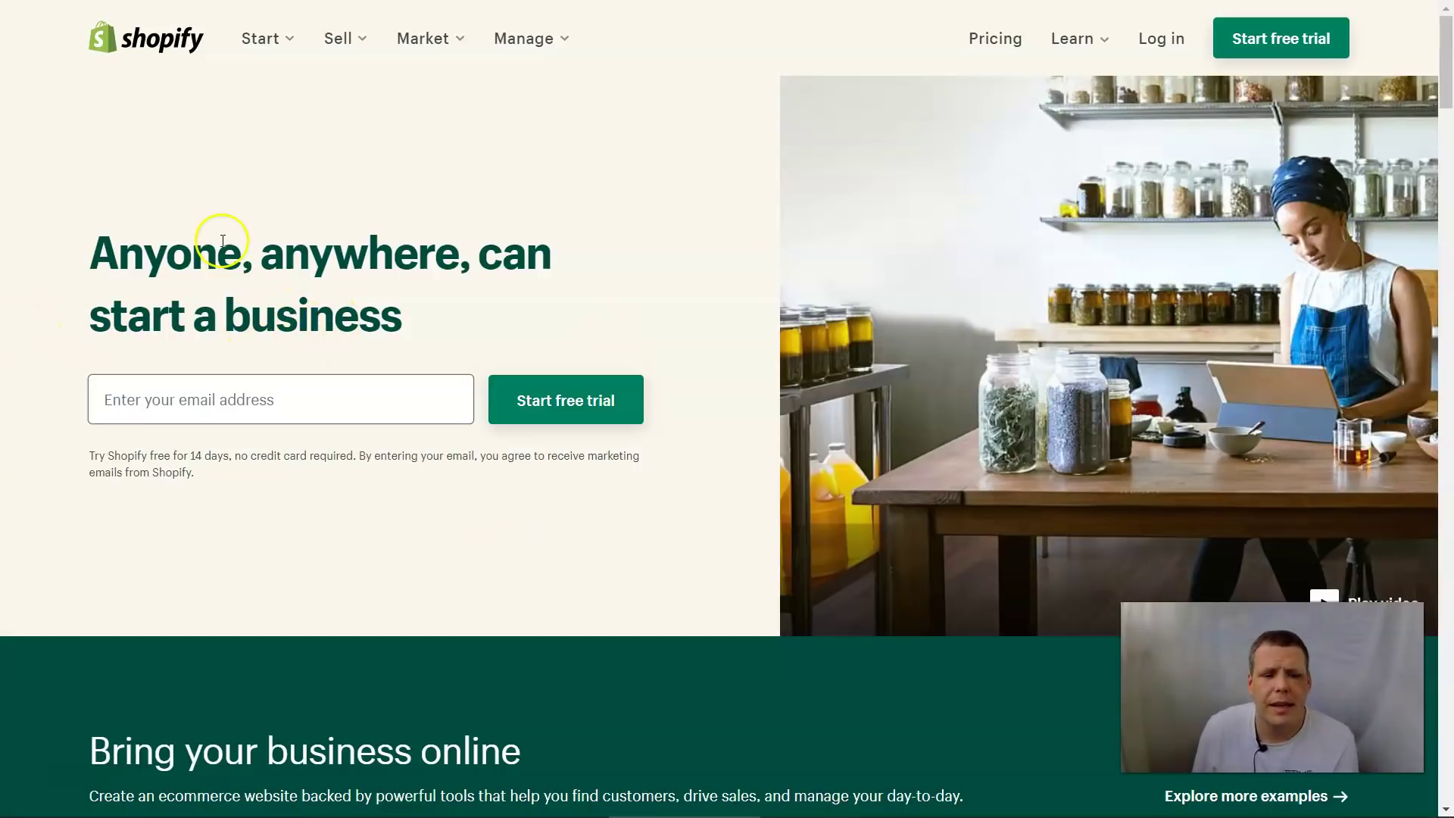
# Start the Shopify free trial sign-up using the account e-mail address
pyautogui.click(257, 394)
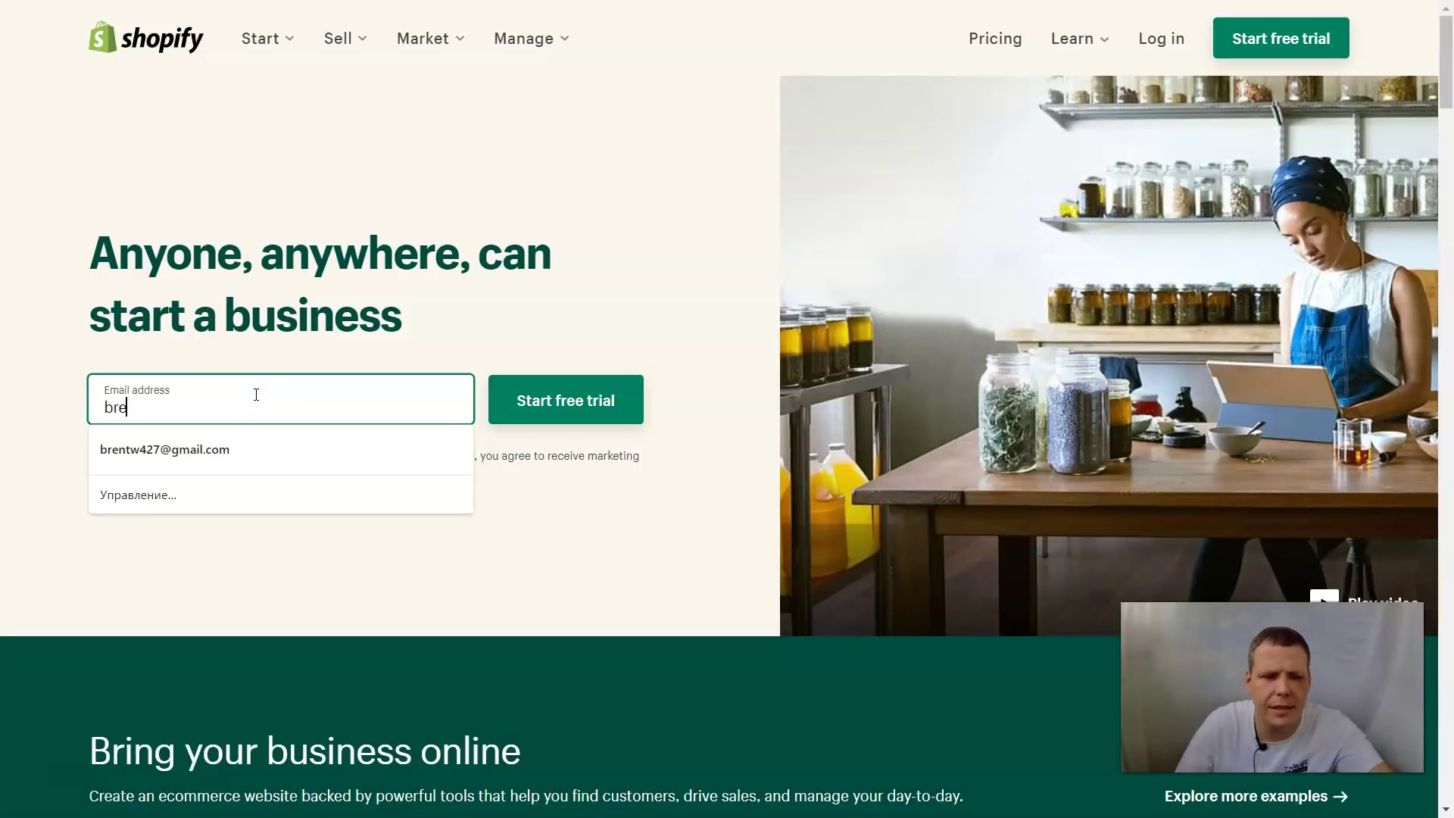
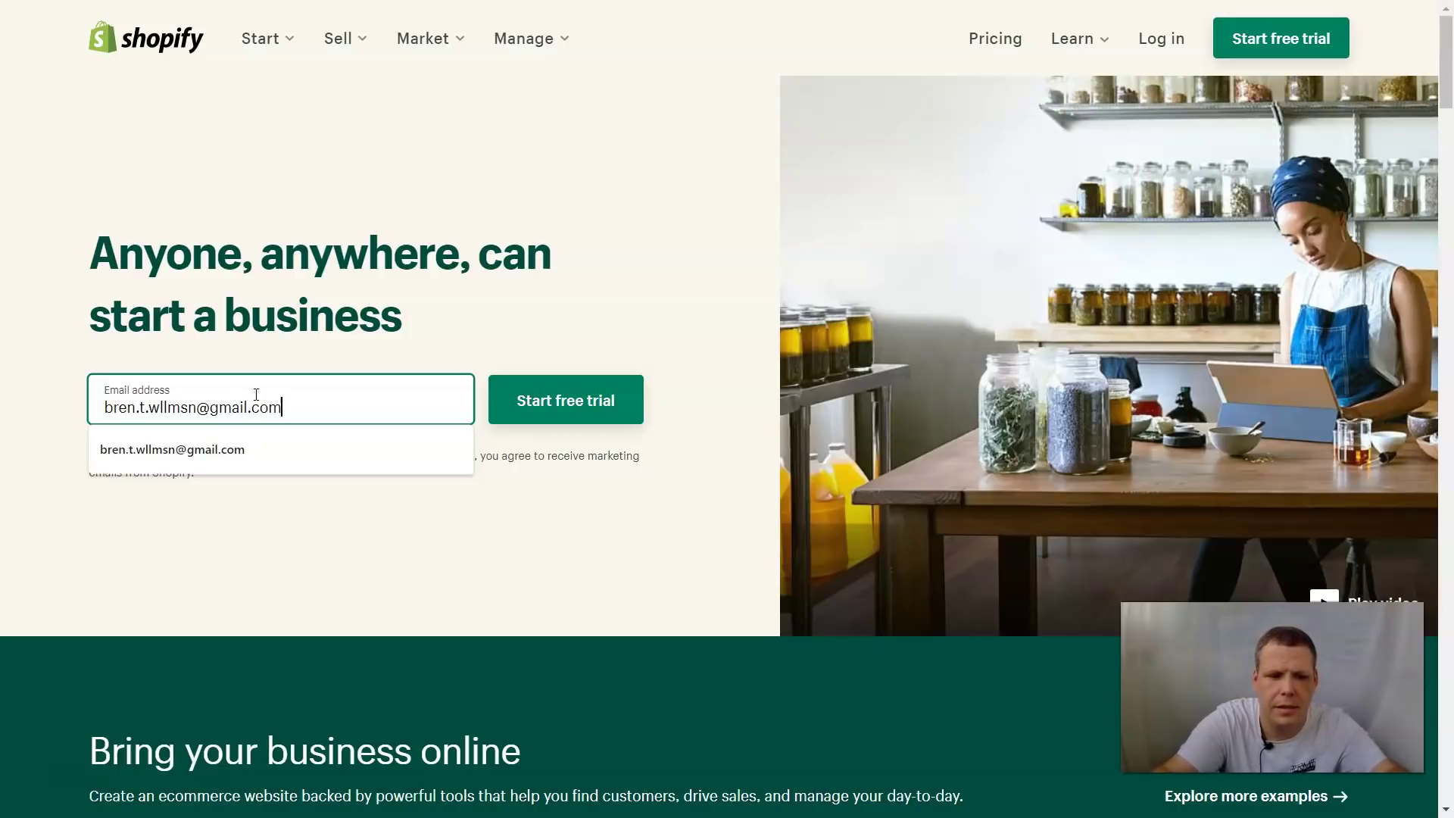
pyautogui.press('Return')
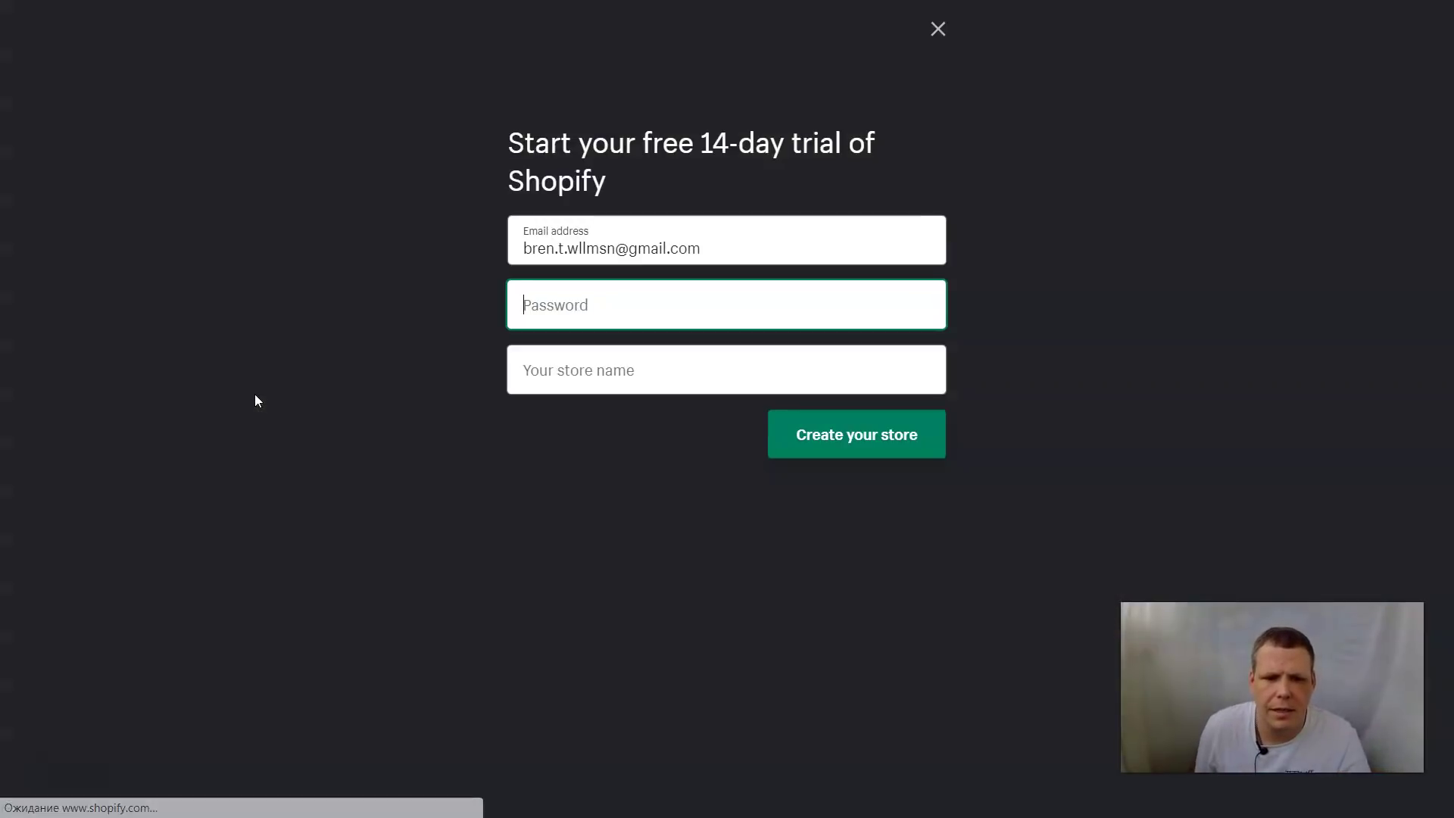
# Create the store 'SUper Tyme' with an account password
pyautogui.write('•••••••')
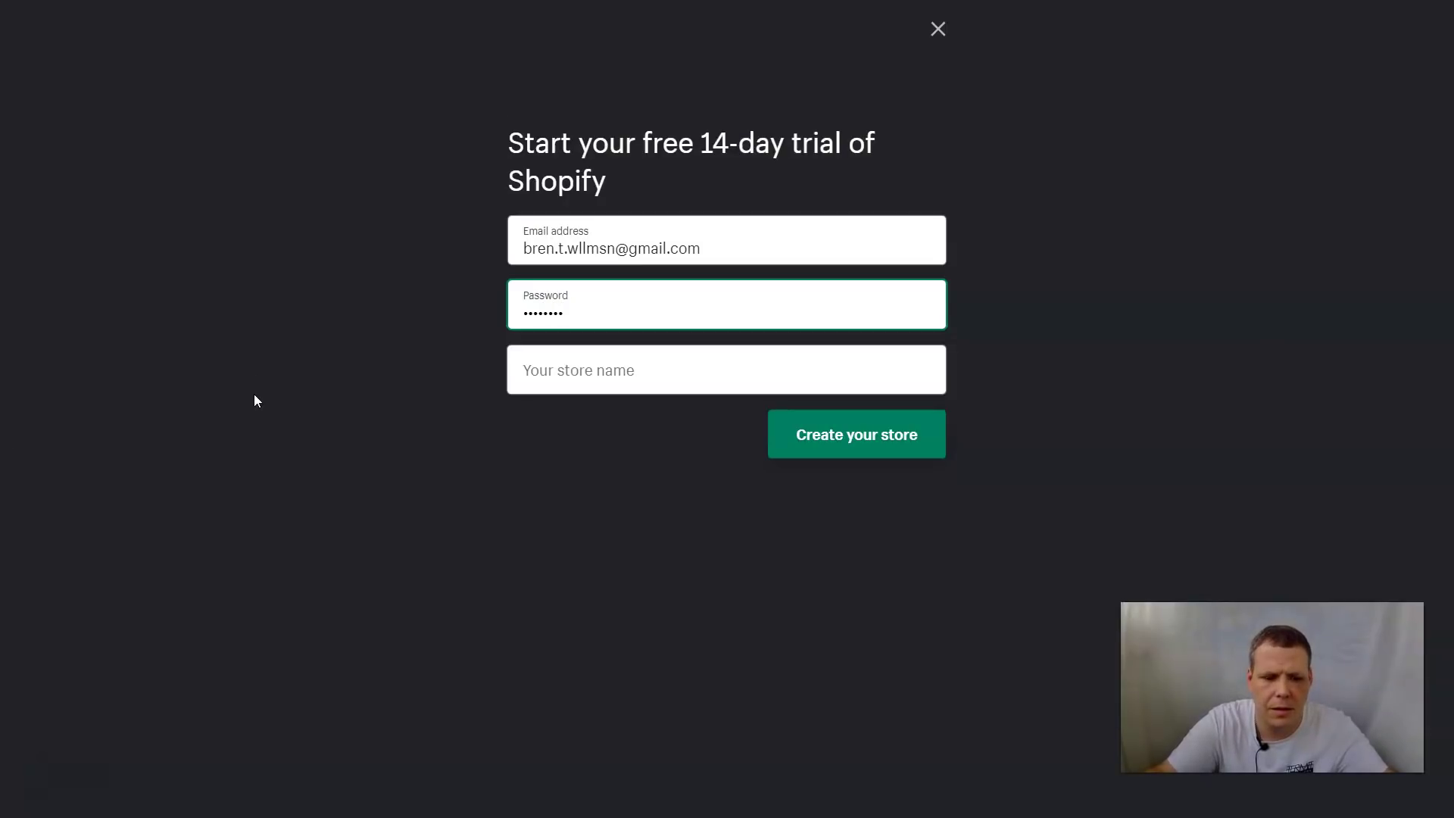
pyautogui.press('Tab')
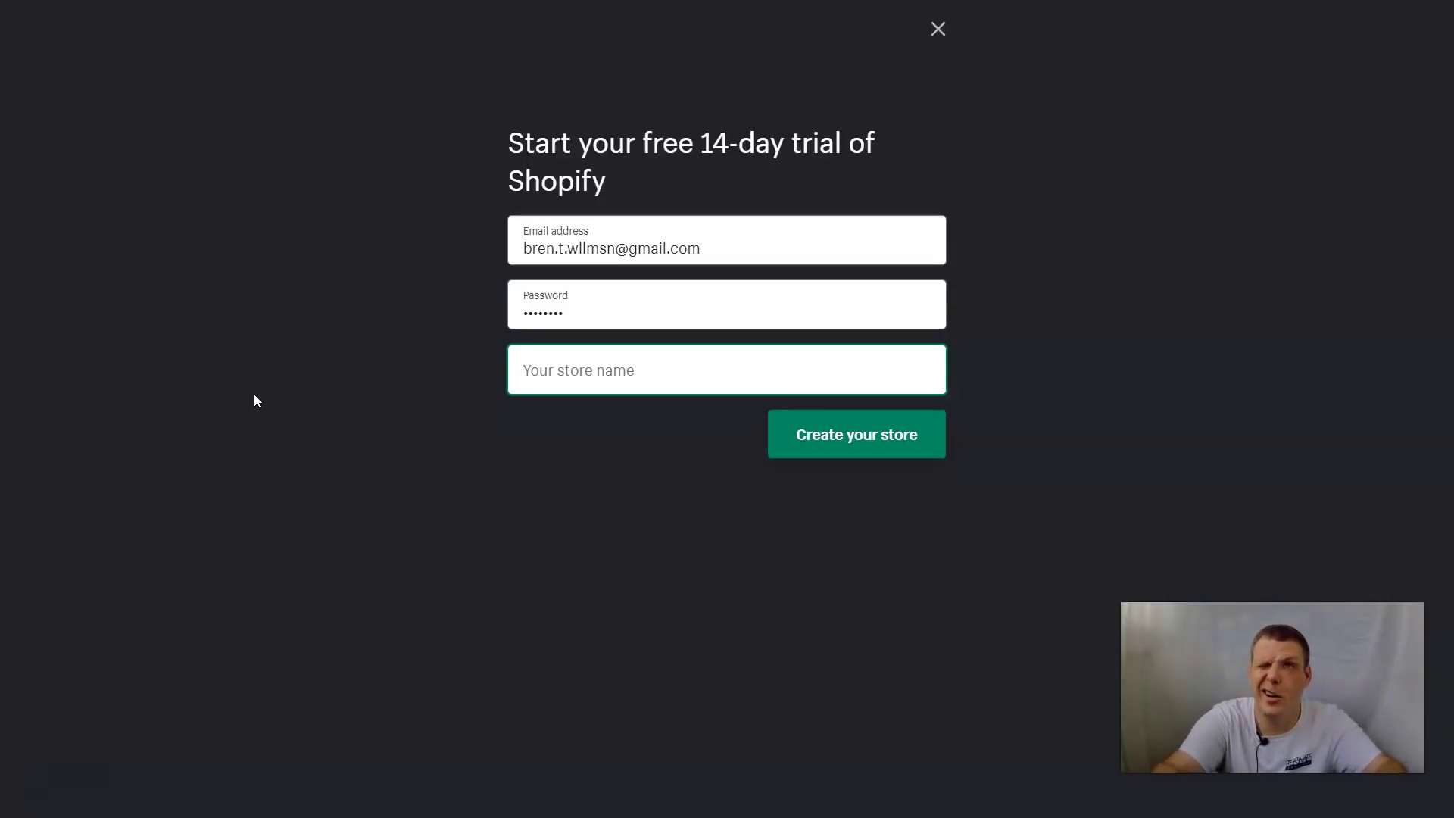
pyautogui.write('SUper T')
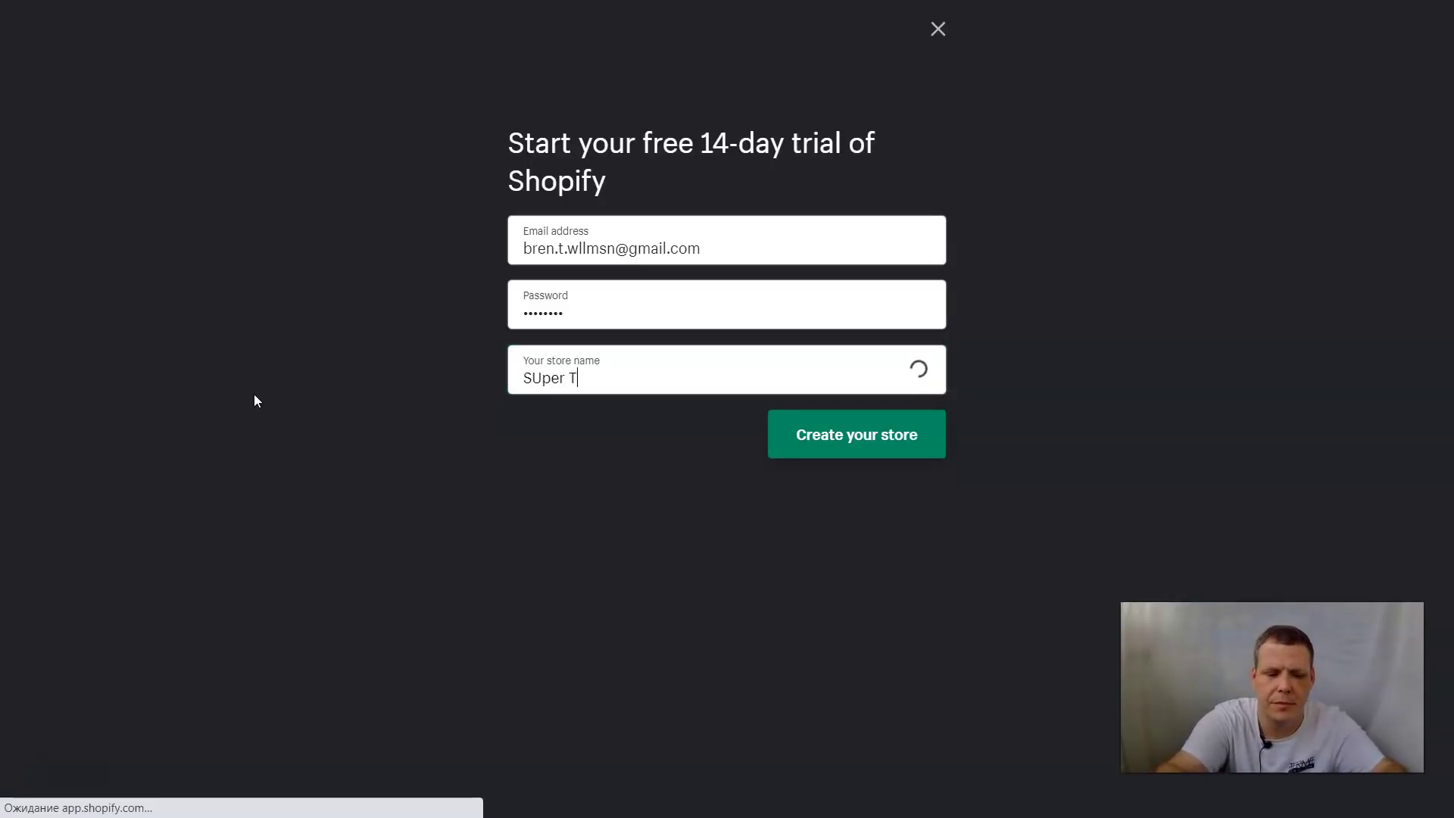
pyautogui.write('yme')
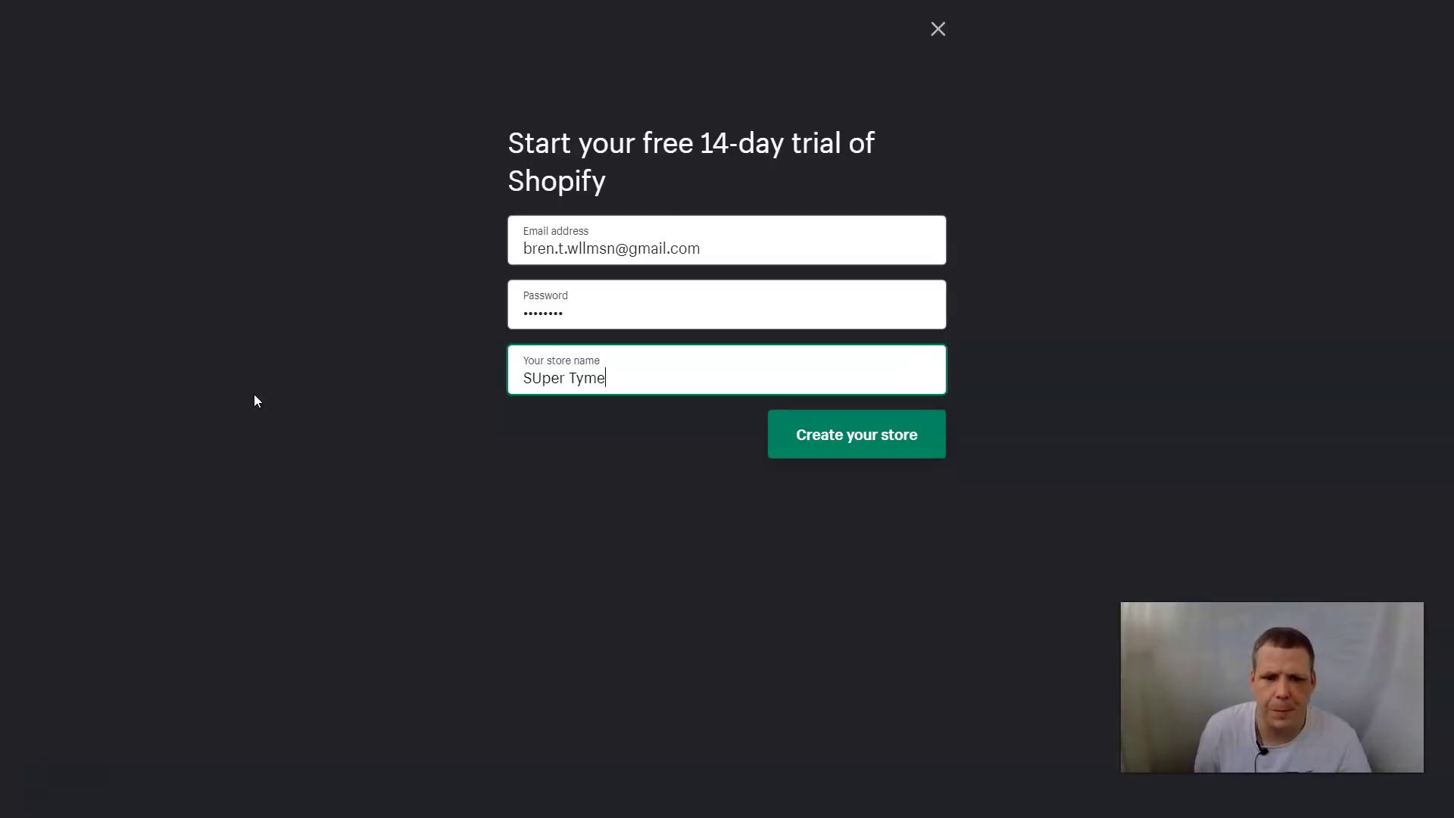
pyautogui.click(845, 438)
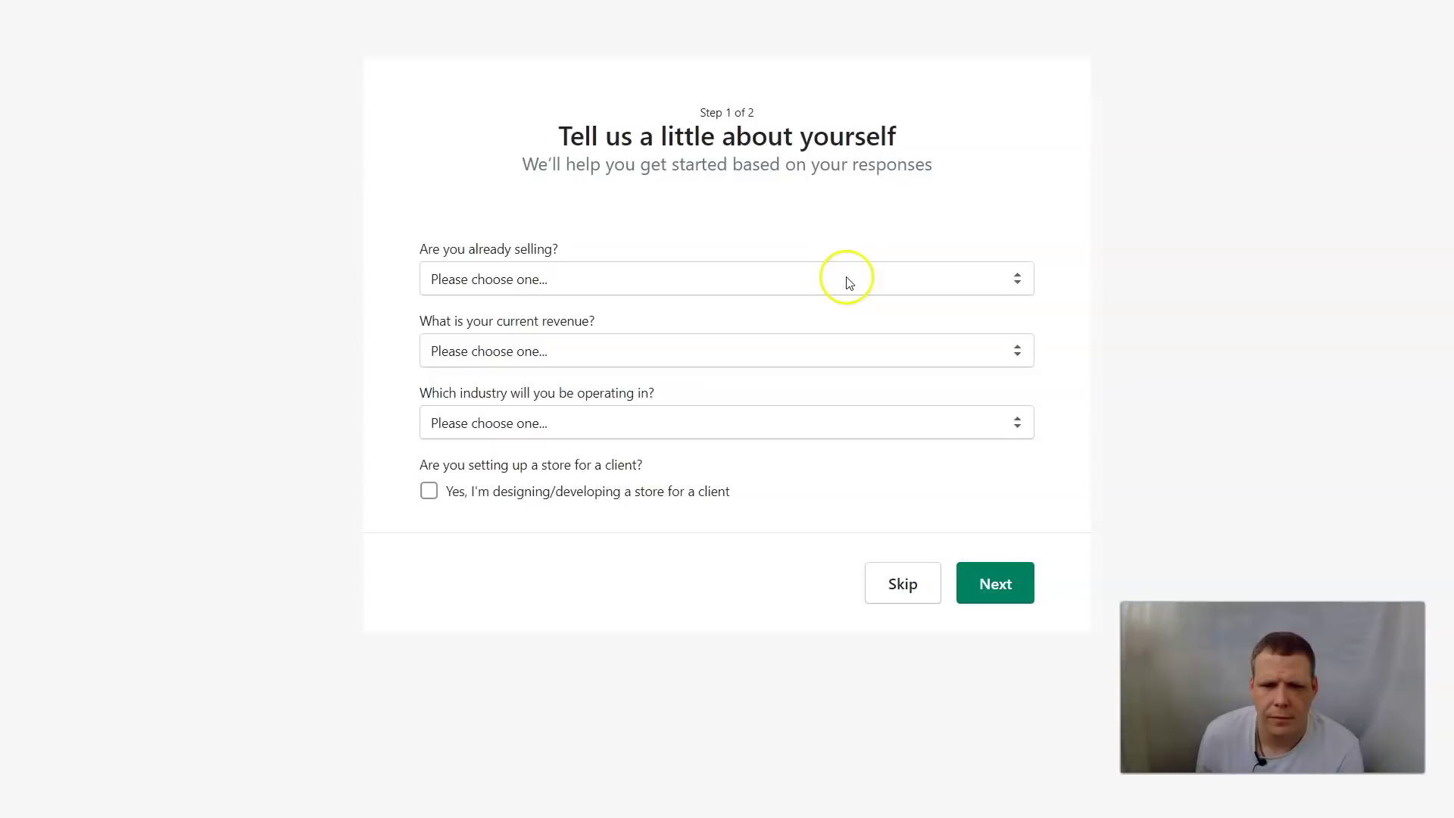
pyautogui.click(846, 279)
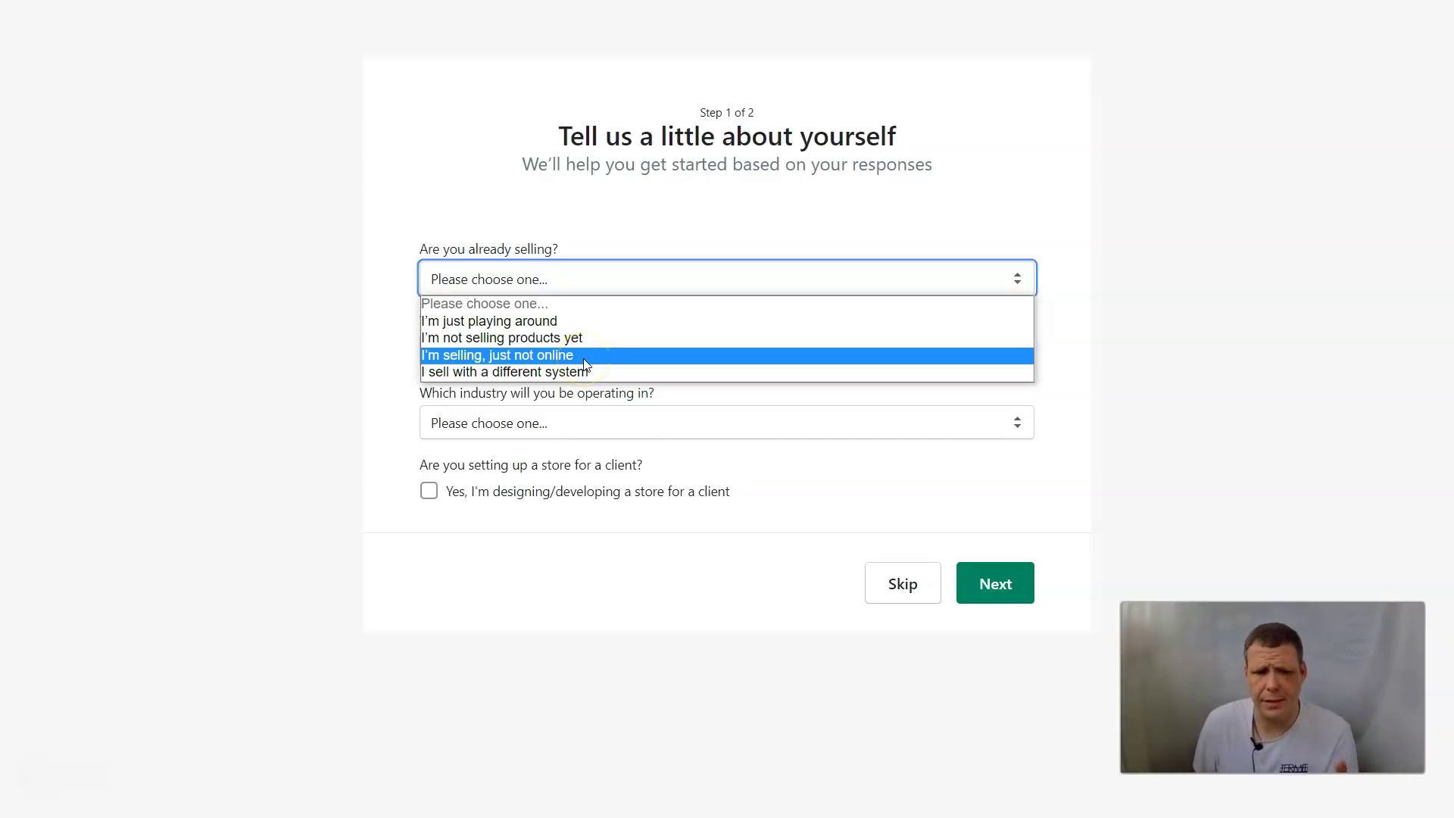
# Answer that you sell on a different system, ShopKeep, and are starting a new business
pyautogui.click(584, 371)
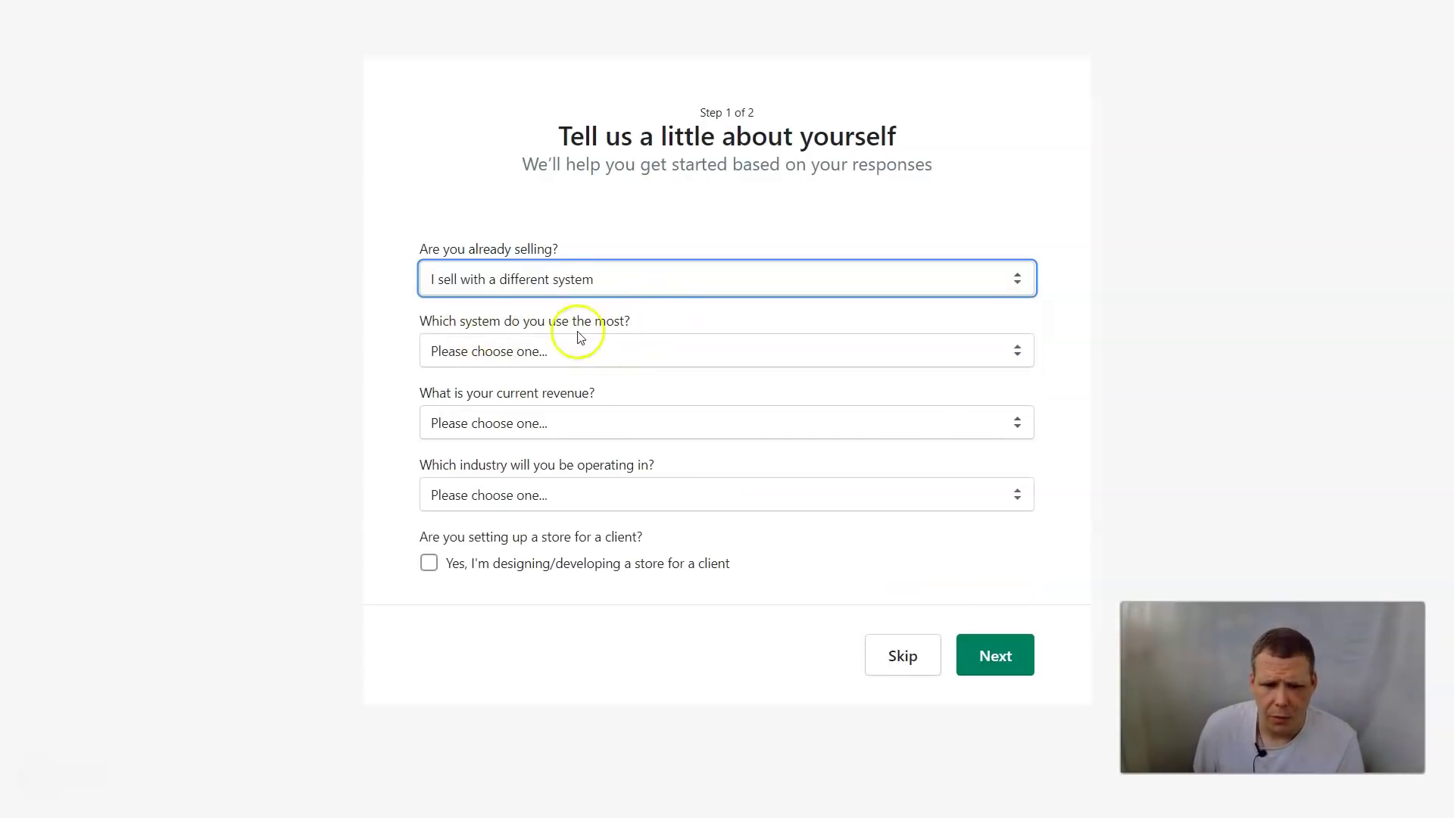
pyautogui.click(612, 351)
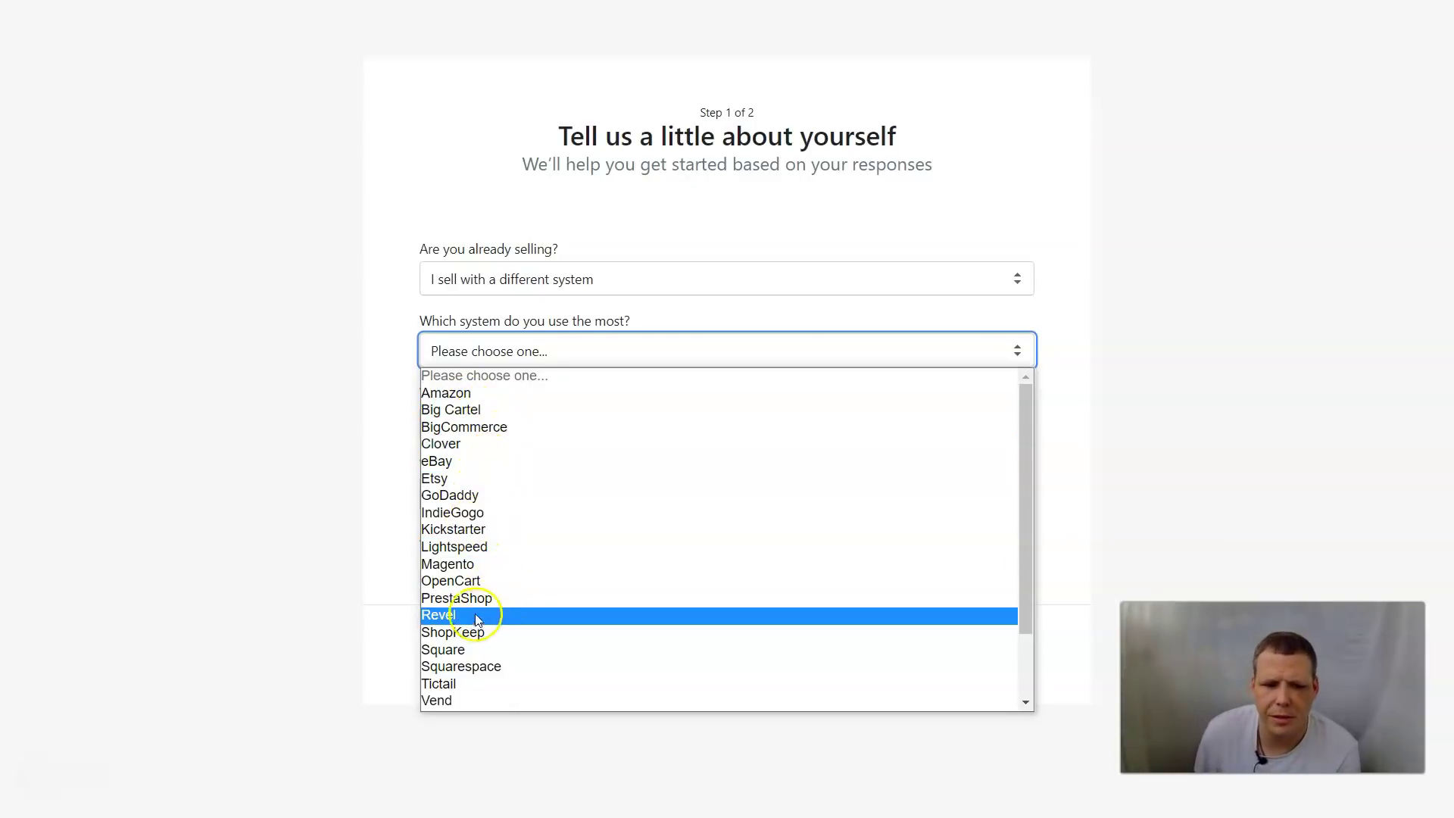
pyautogui.click(477, 634)
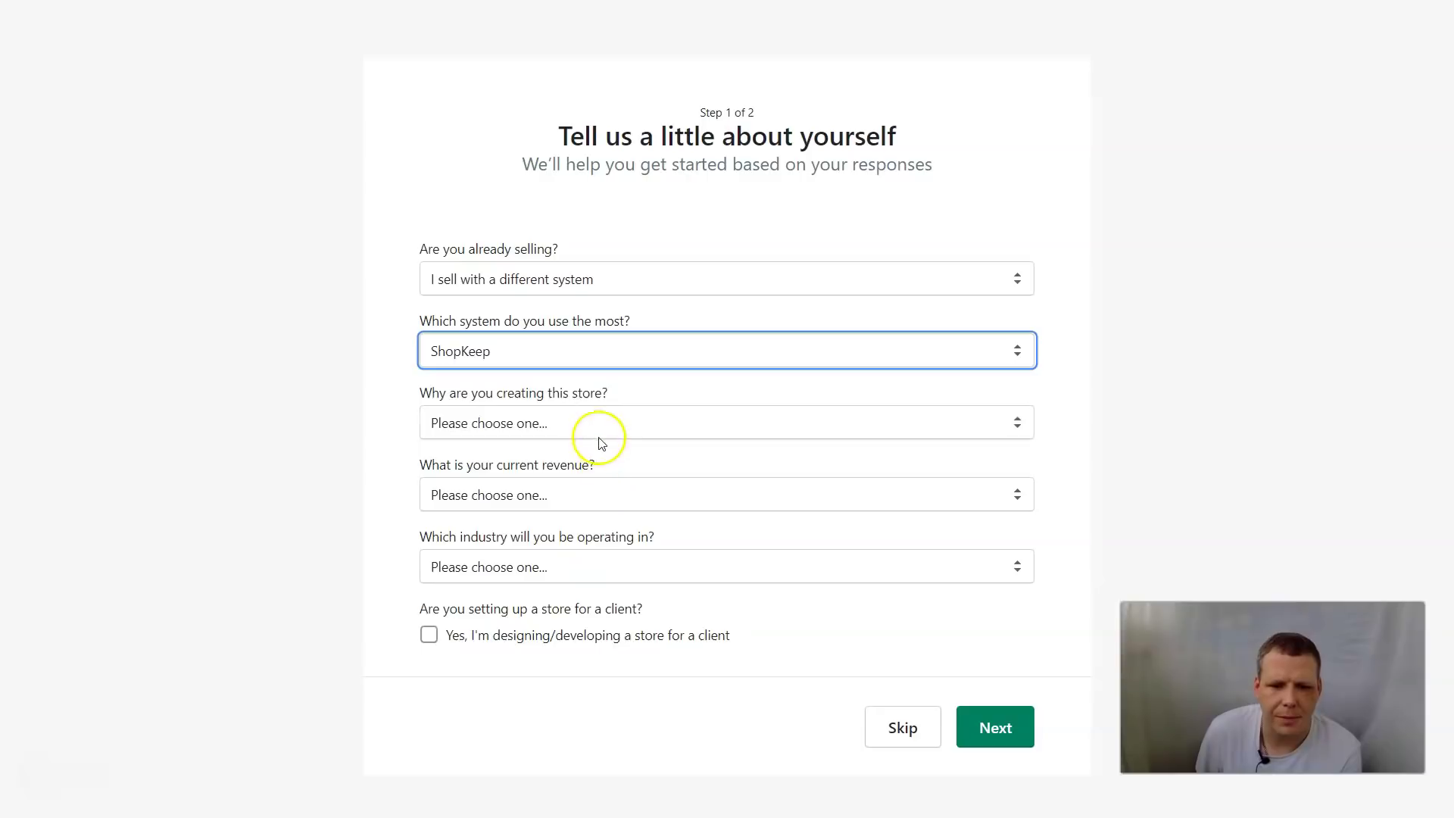
pyautogui.click(600, 428)
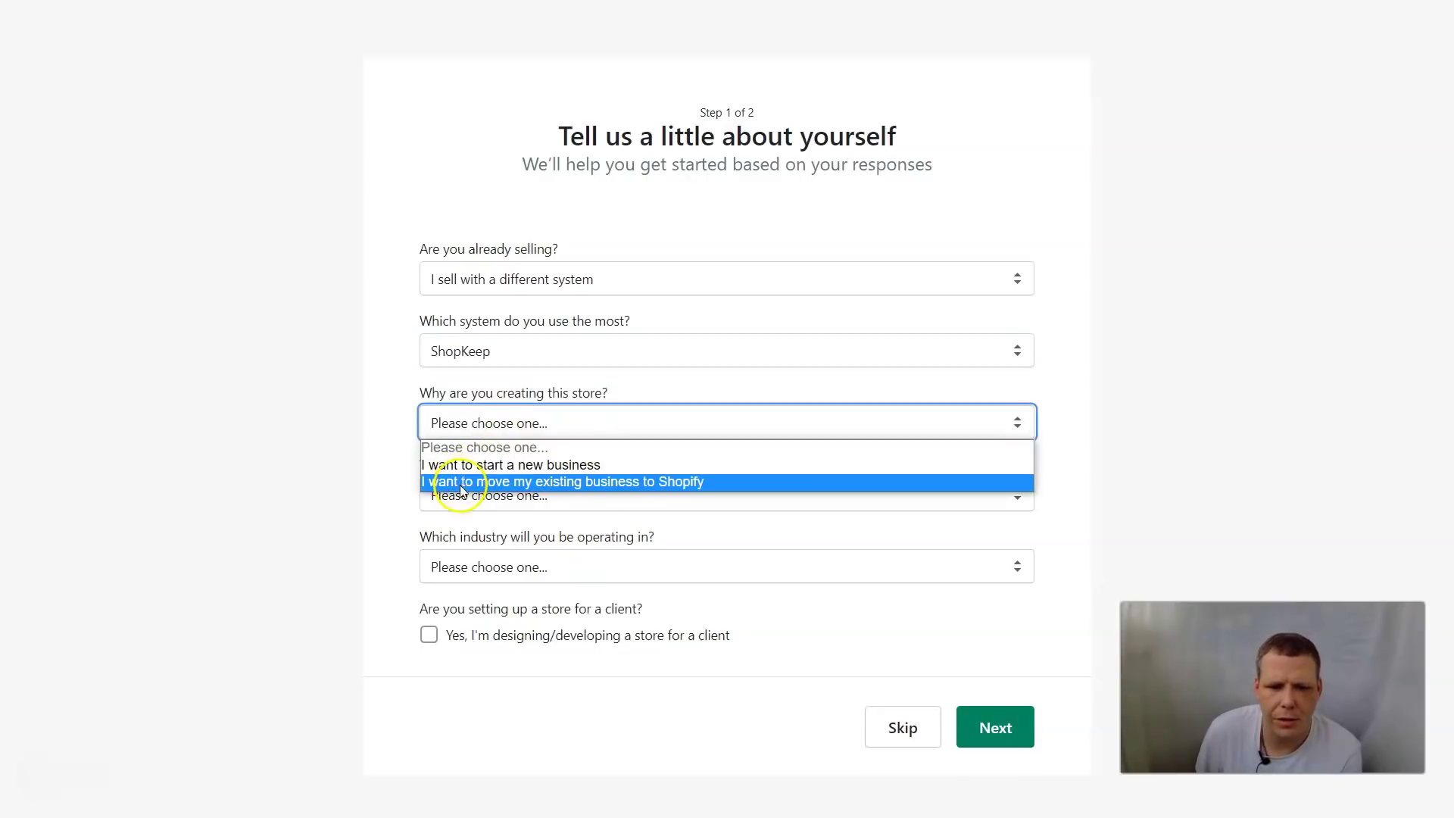
pyautogui.click(508, 466)
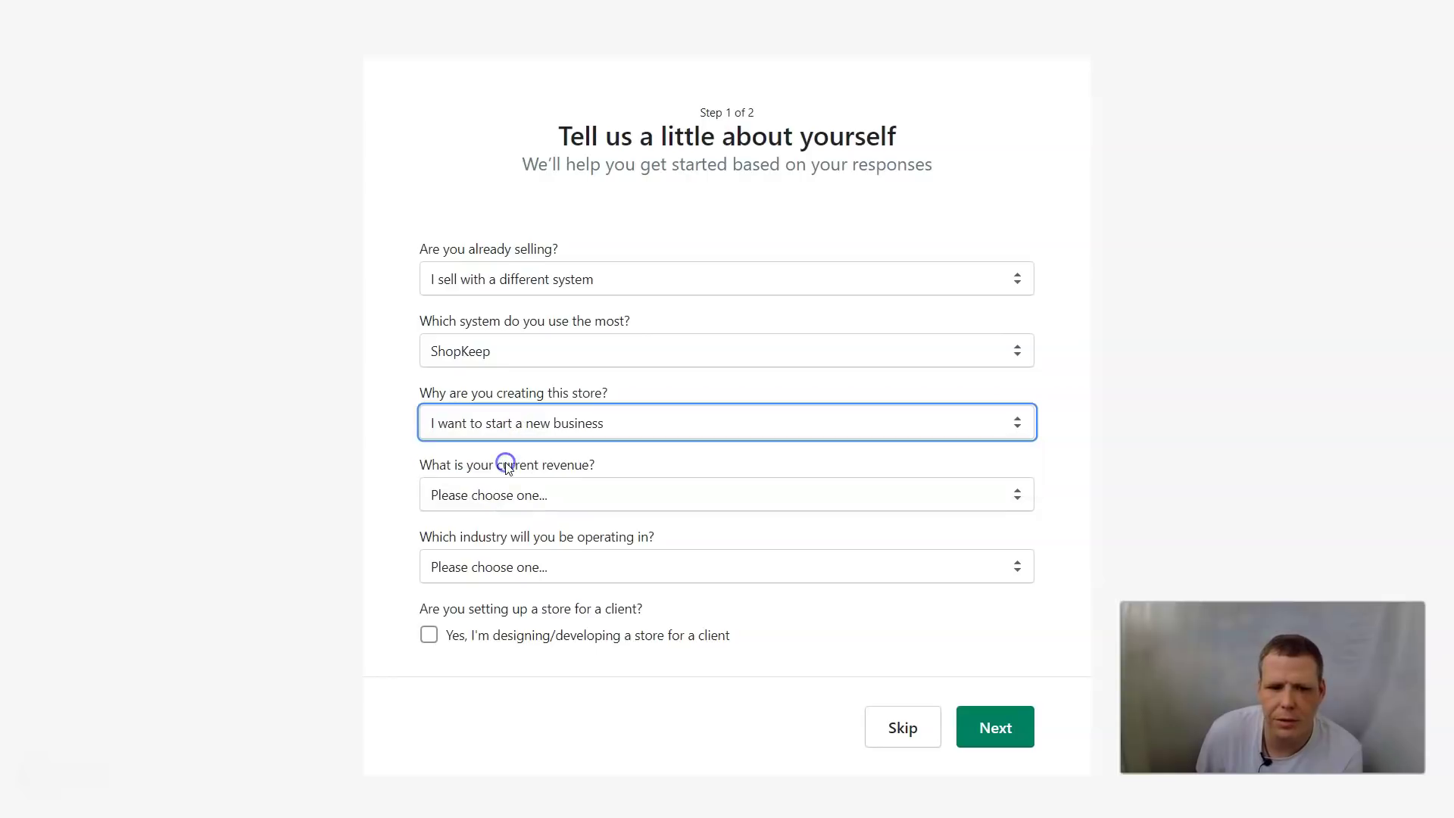
# Set revenue to RUB 5,000–50,000 and industry to Clothing, leave 'for a client' unchecked, and continue
pyautogui.click(546, 502)
pyautogui.click(557, 570)
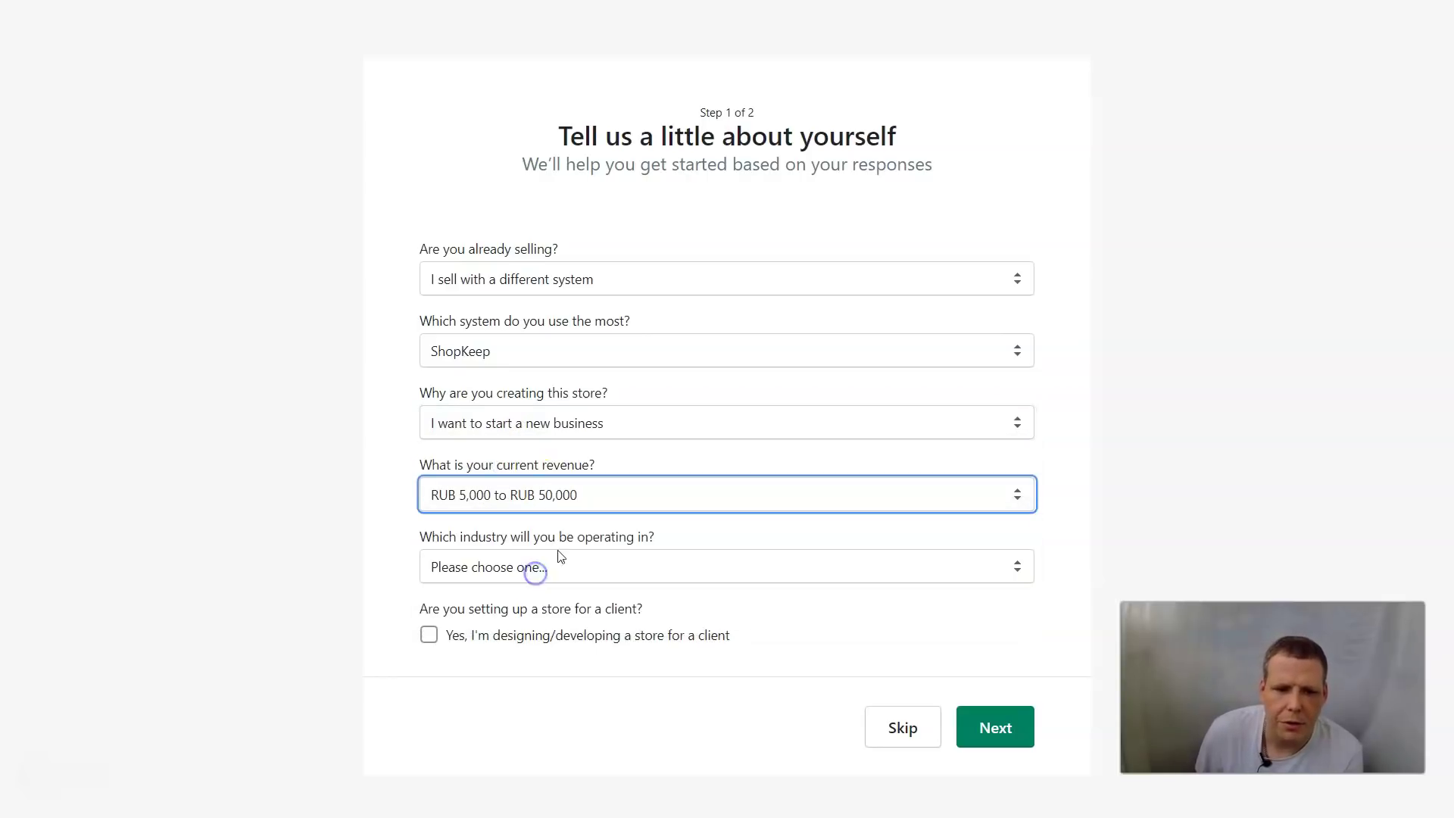
pyautogui.click(570, 567)
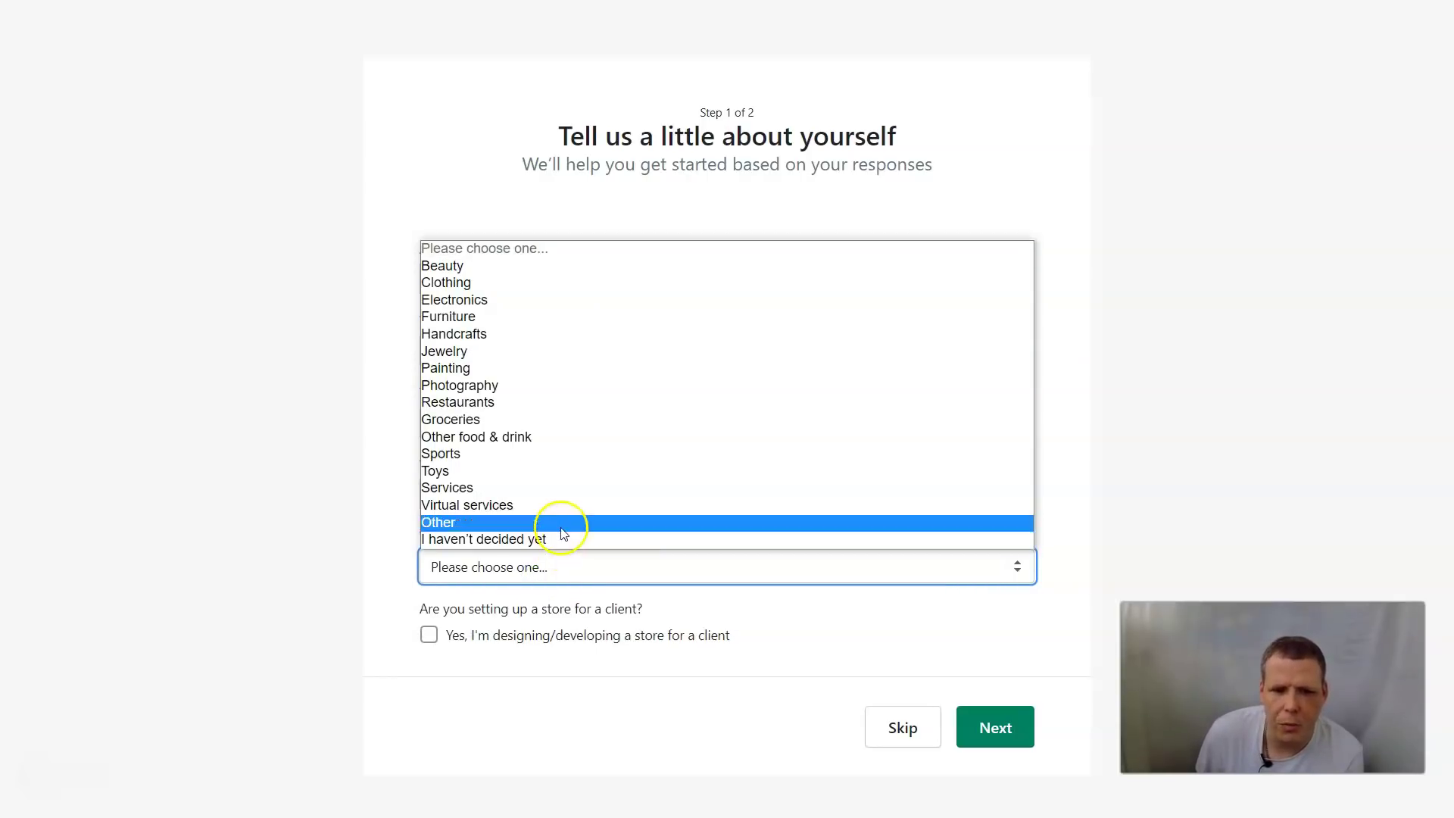
pyautogui.click(520, 403)
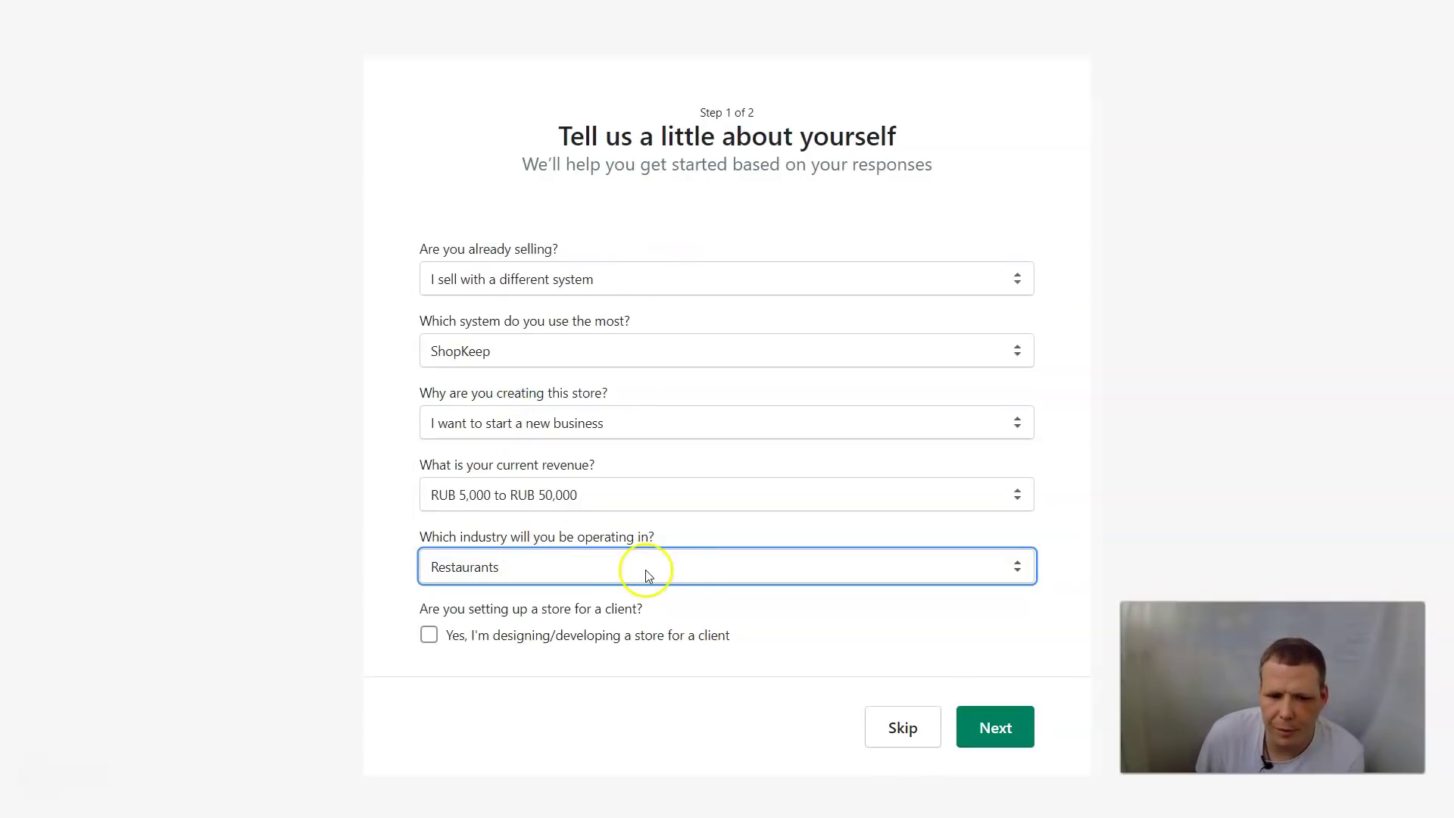
pyautogui.click(570, 569)
pyautogui.click(476, 285)
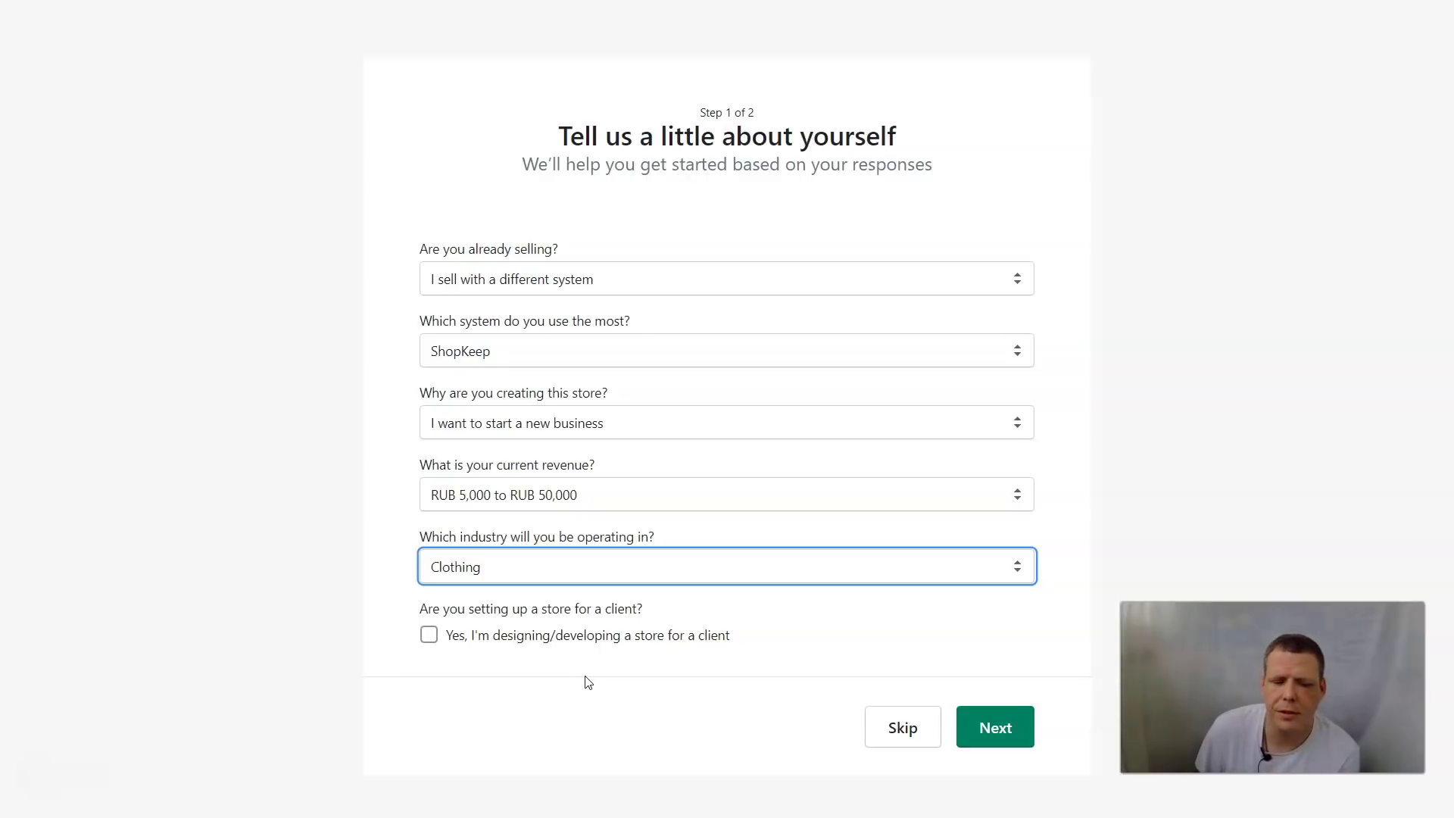
pyautogui.click(431, 636)
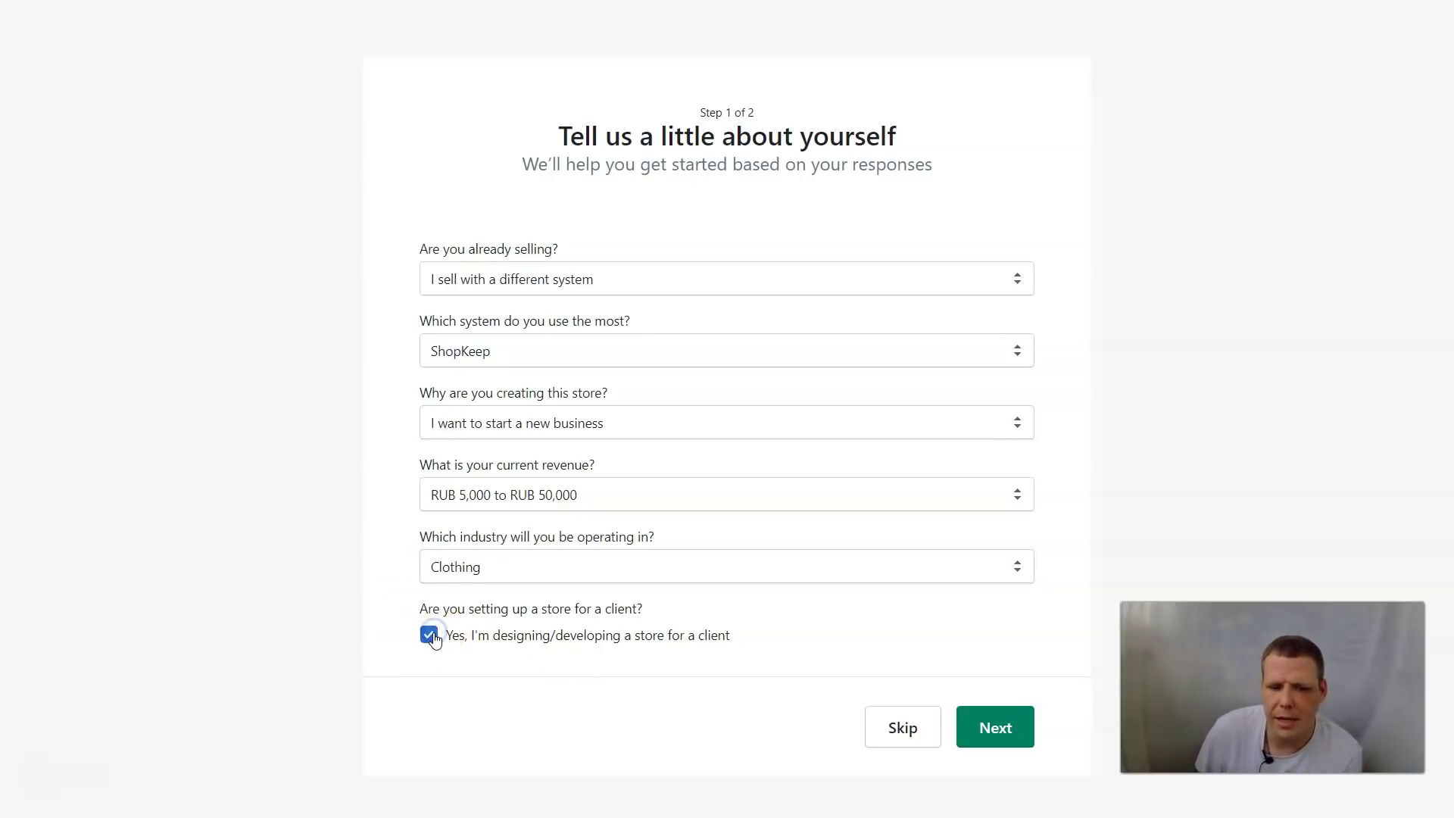
pyautogui.click(451, 636)
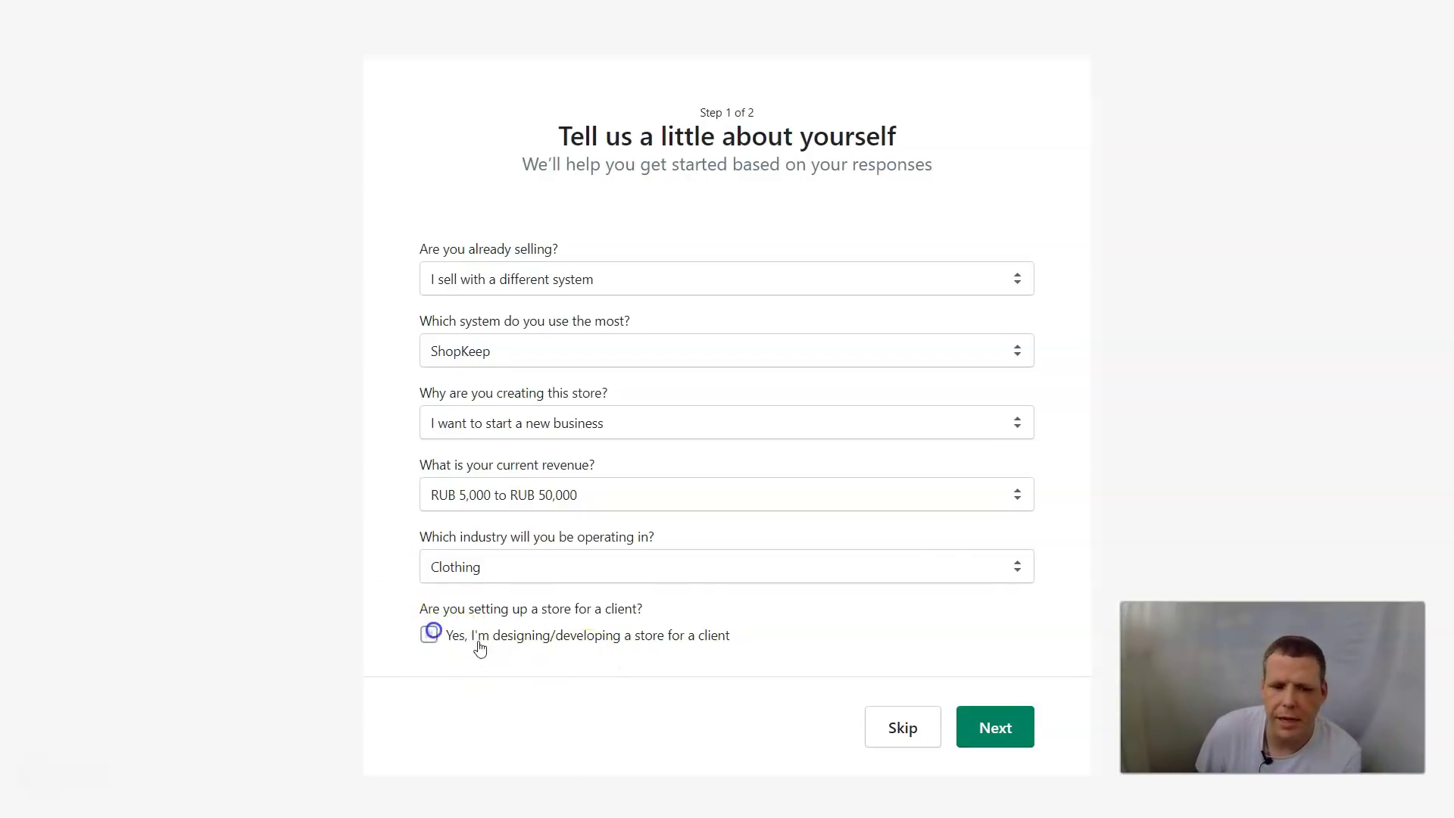
pyautogui.click(995, 736)
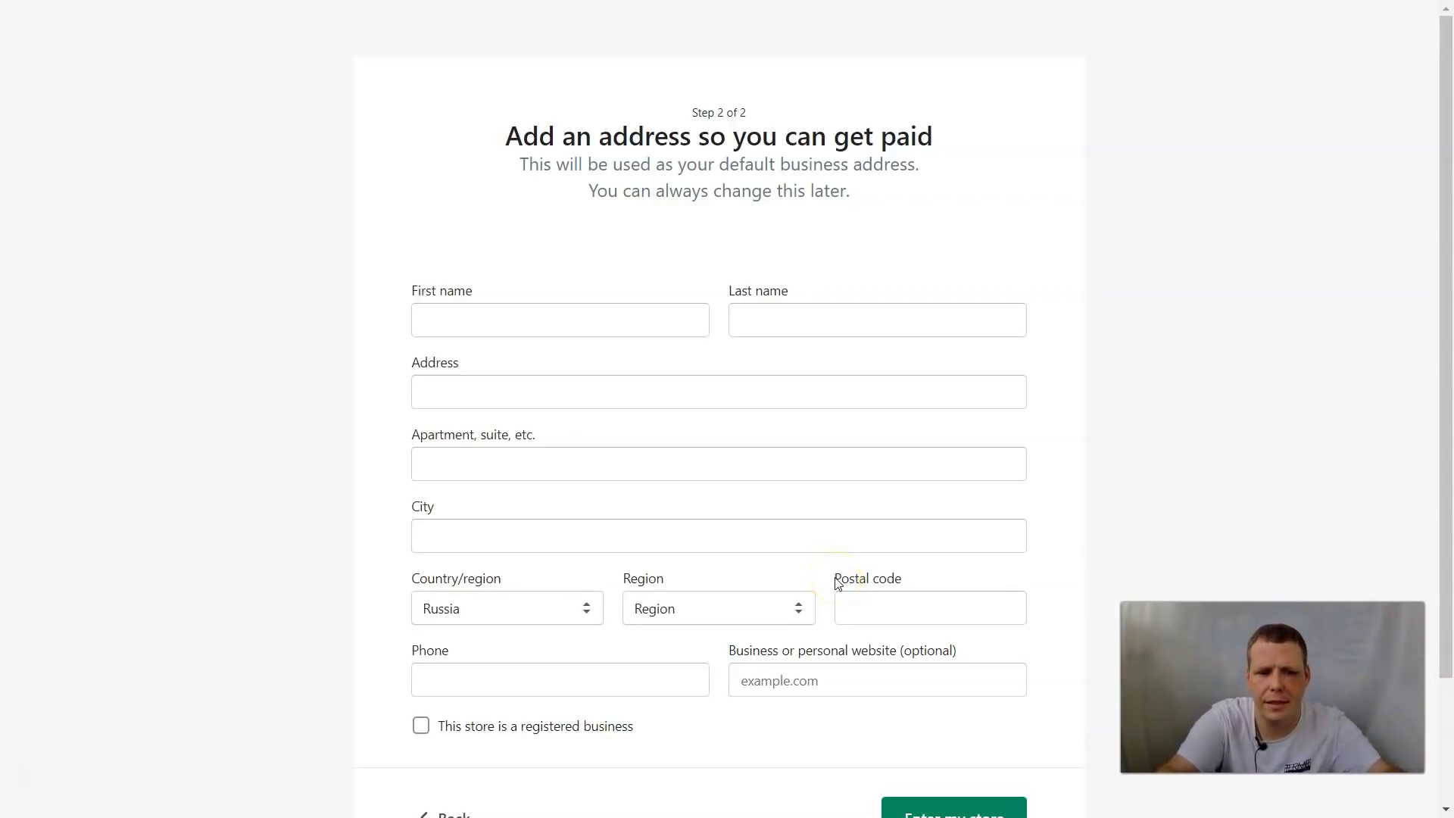
# Autofill the business address from a saved entry and enter the Super Tyme store admin
pyautogui.click(572, 315)
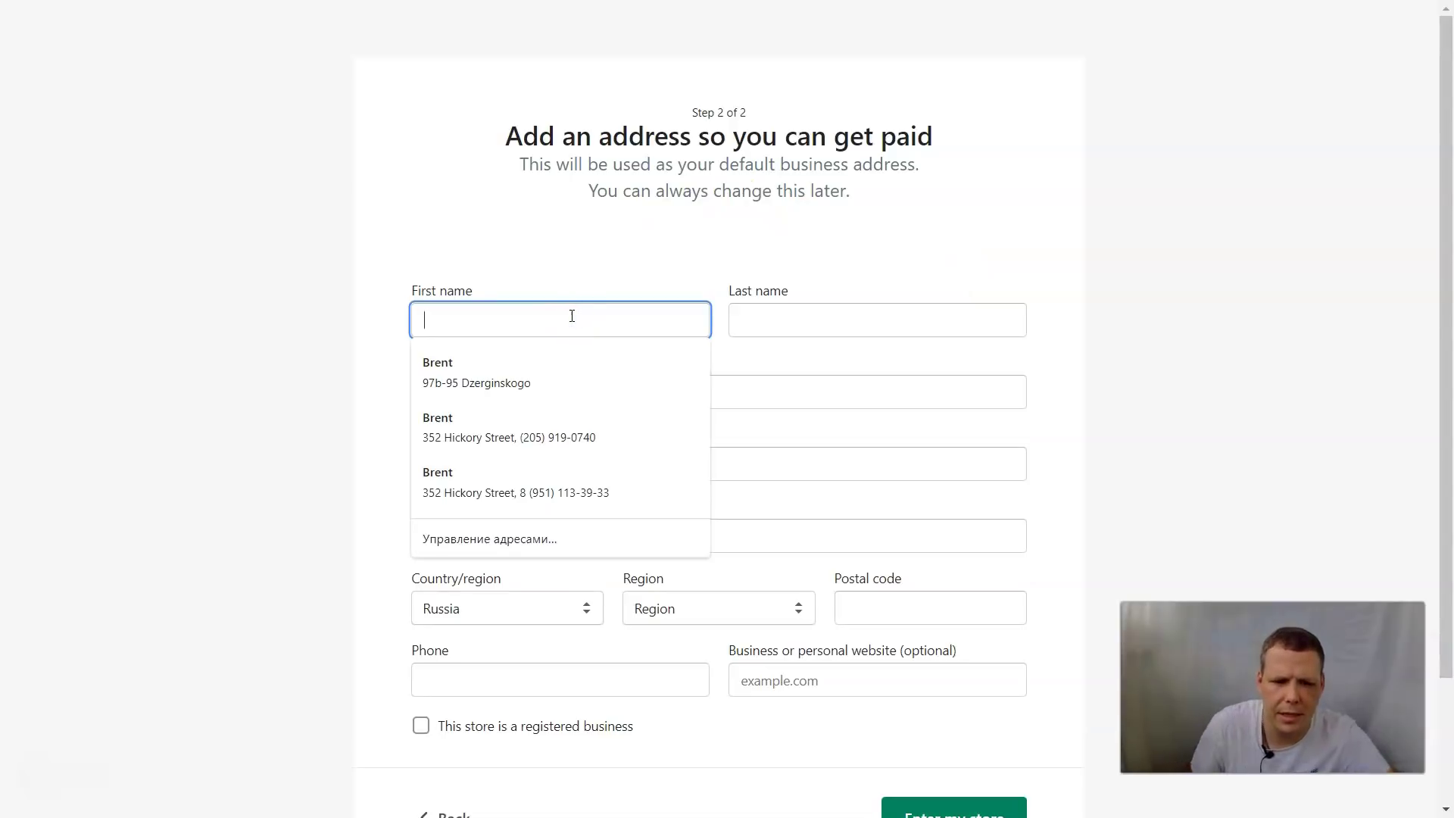
pyautogui.click(545, 426)
pyautogui.scroll(-2, 606, 440)
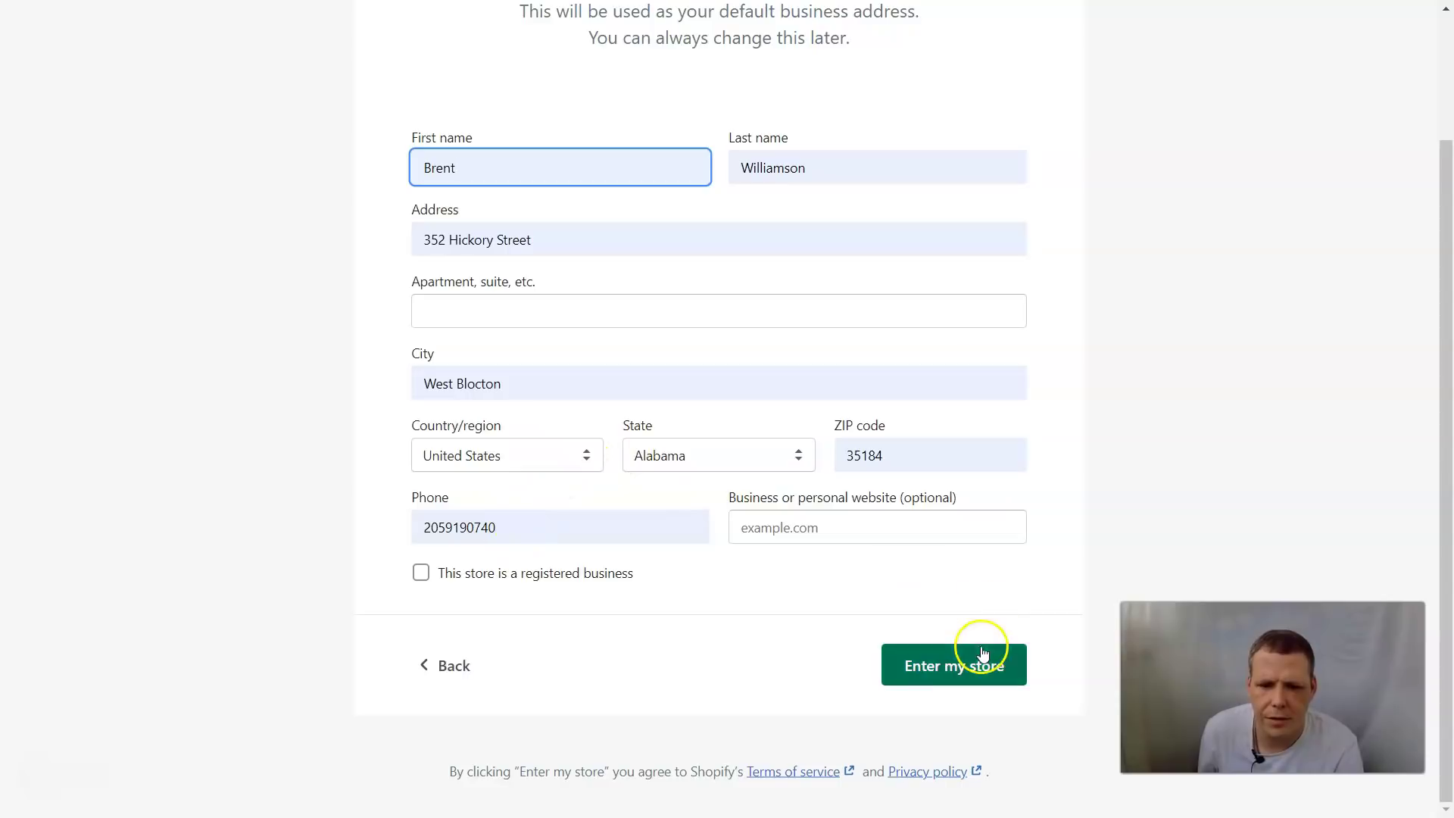
pyautogui.click(925, 669)
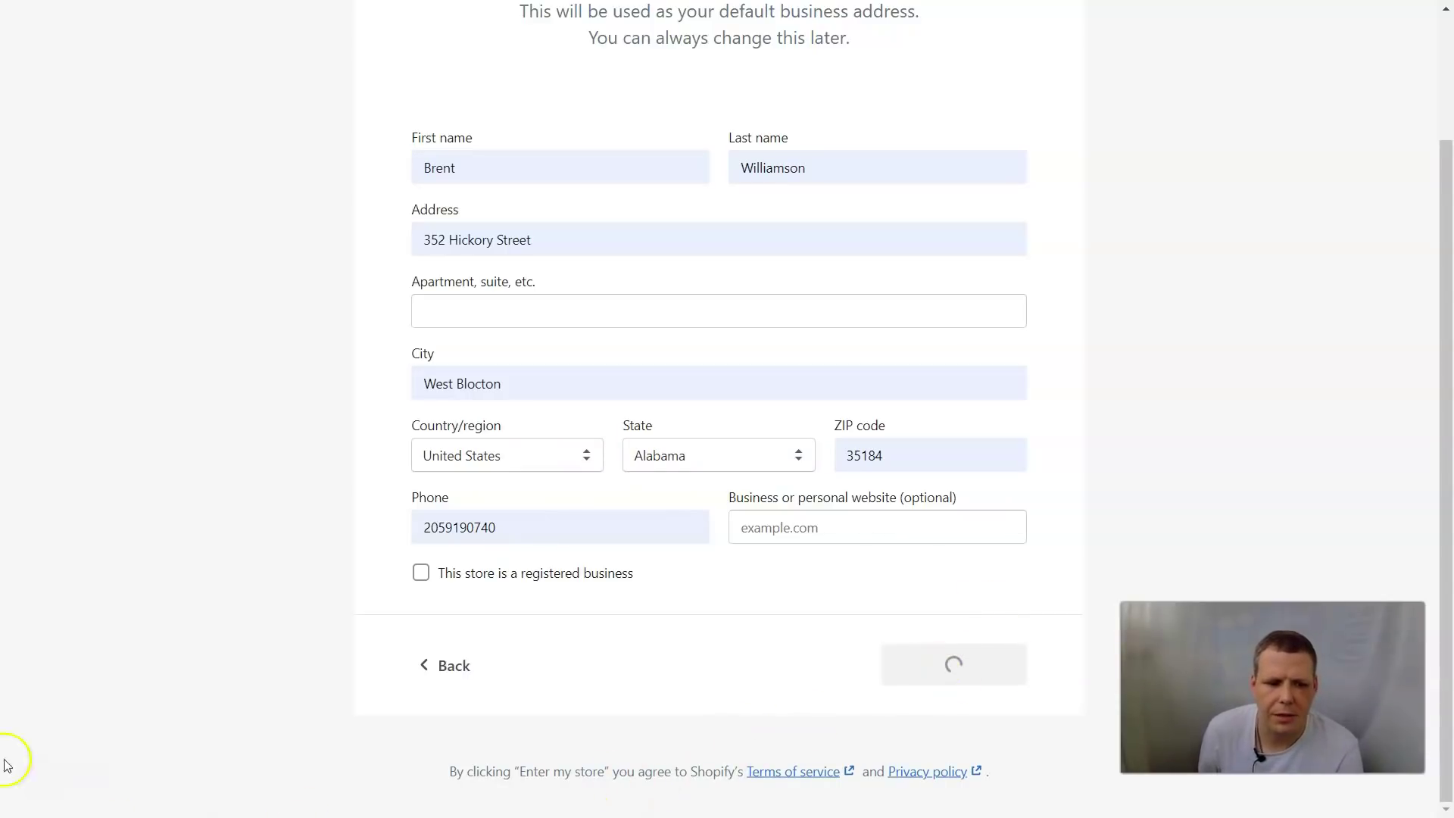
pyautogui.moveTo(30, 811)
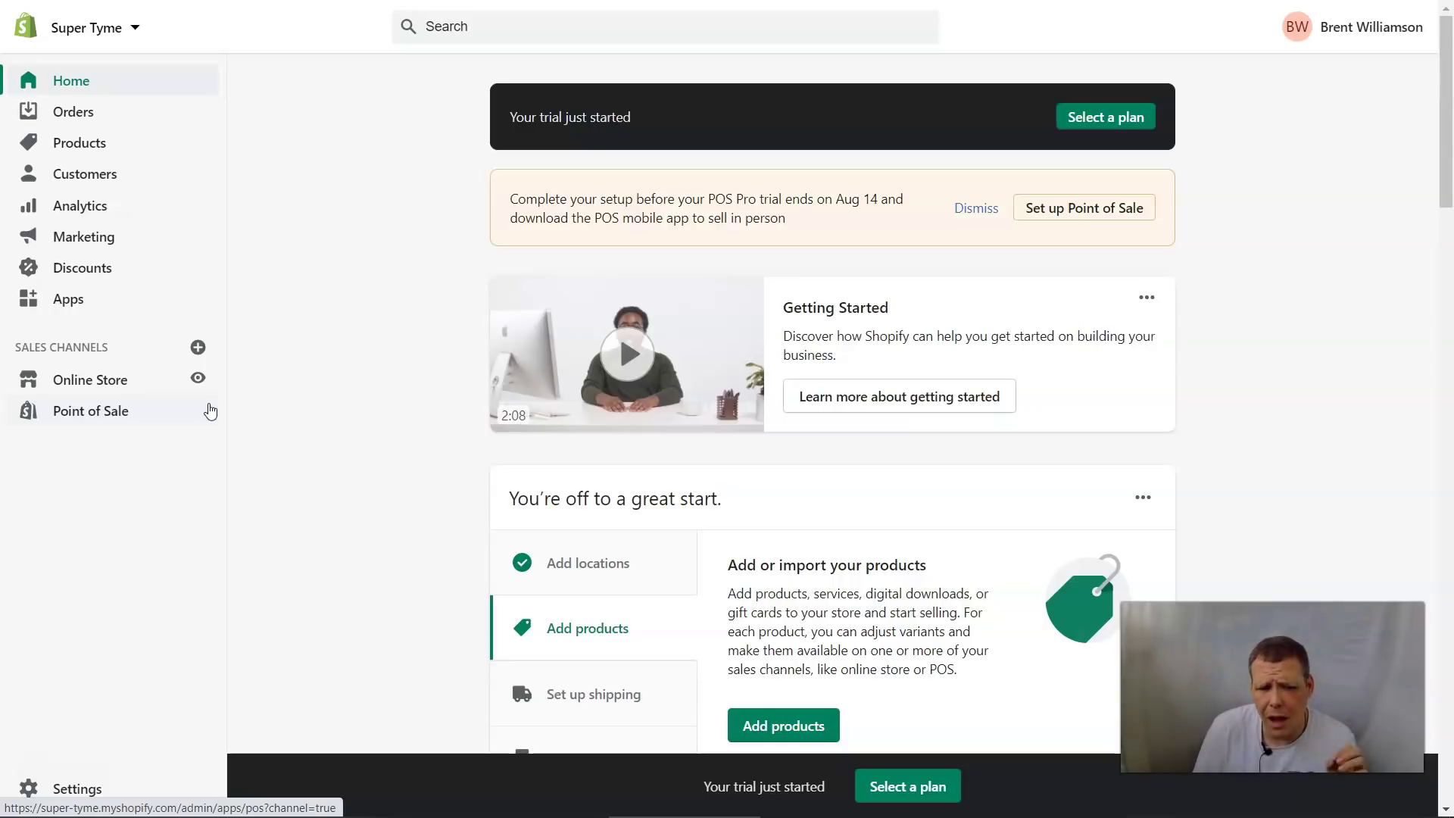
# Go to Online Store themes and customize the Debut theme
pyautogui.scroll(-3, 424, 447)
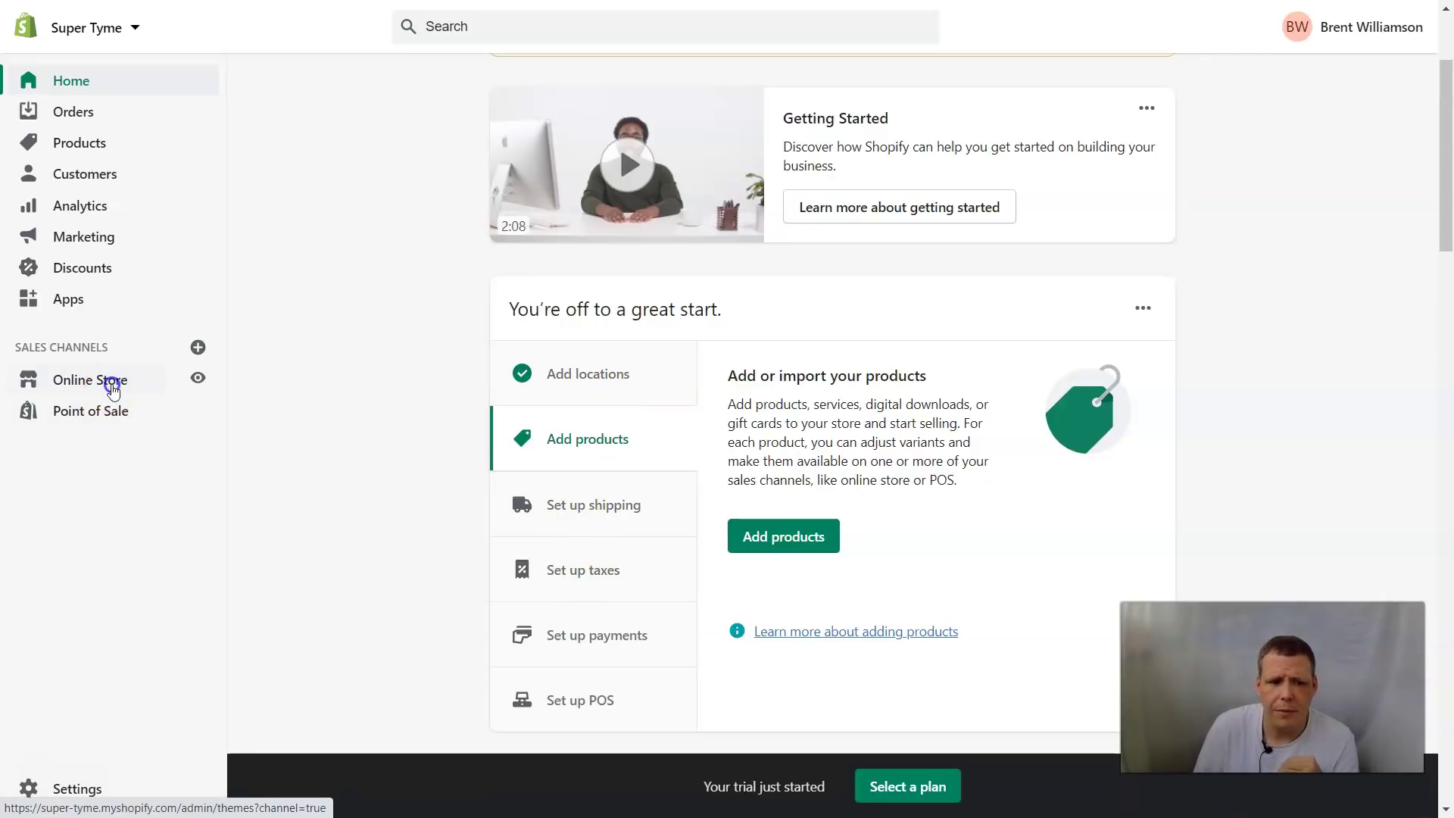
pyautogui.click(114, 385)
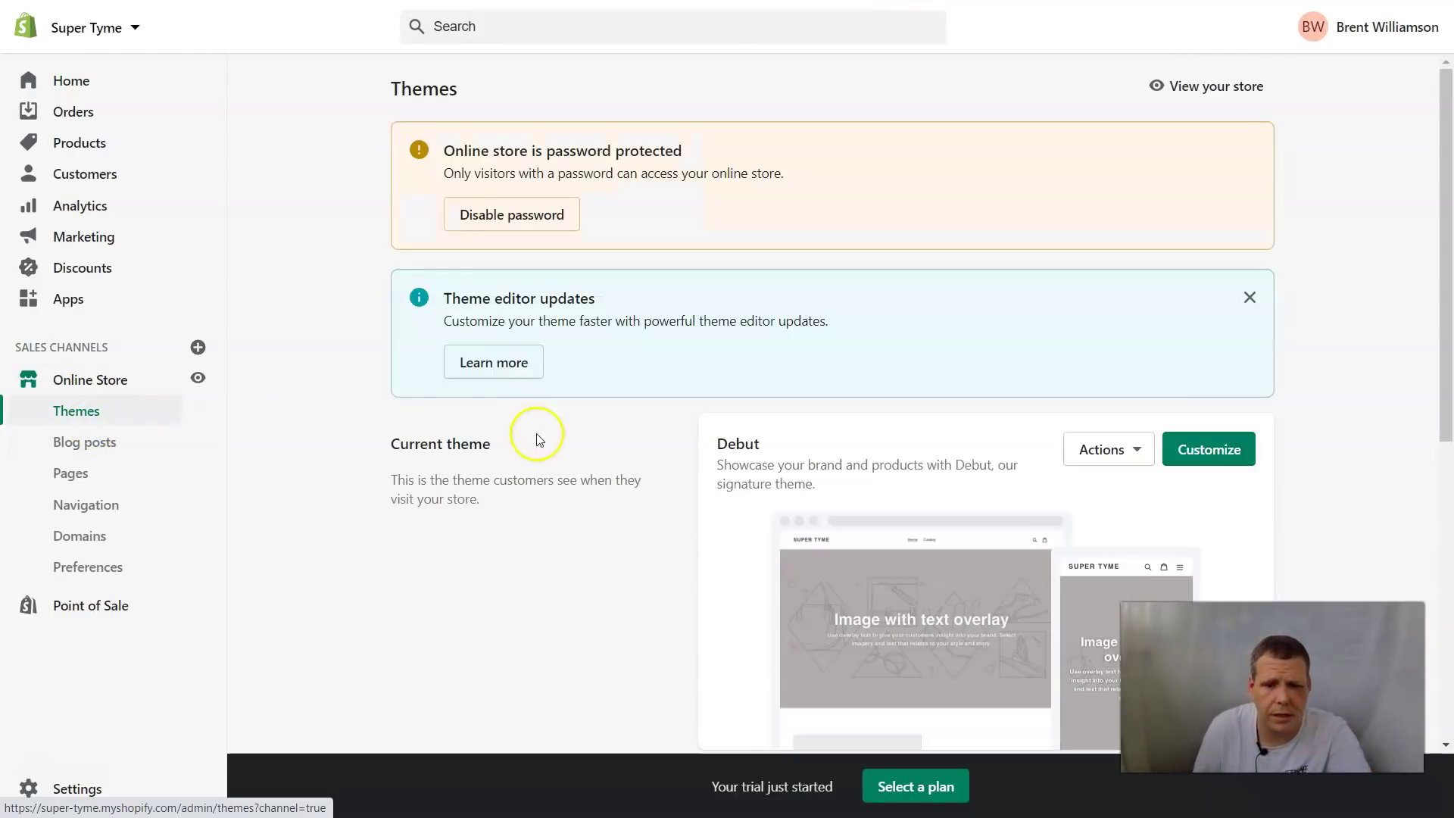
pyautogui.scroll(-3, 919, 457)
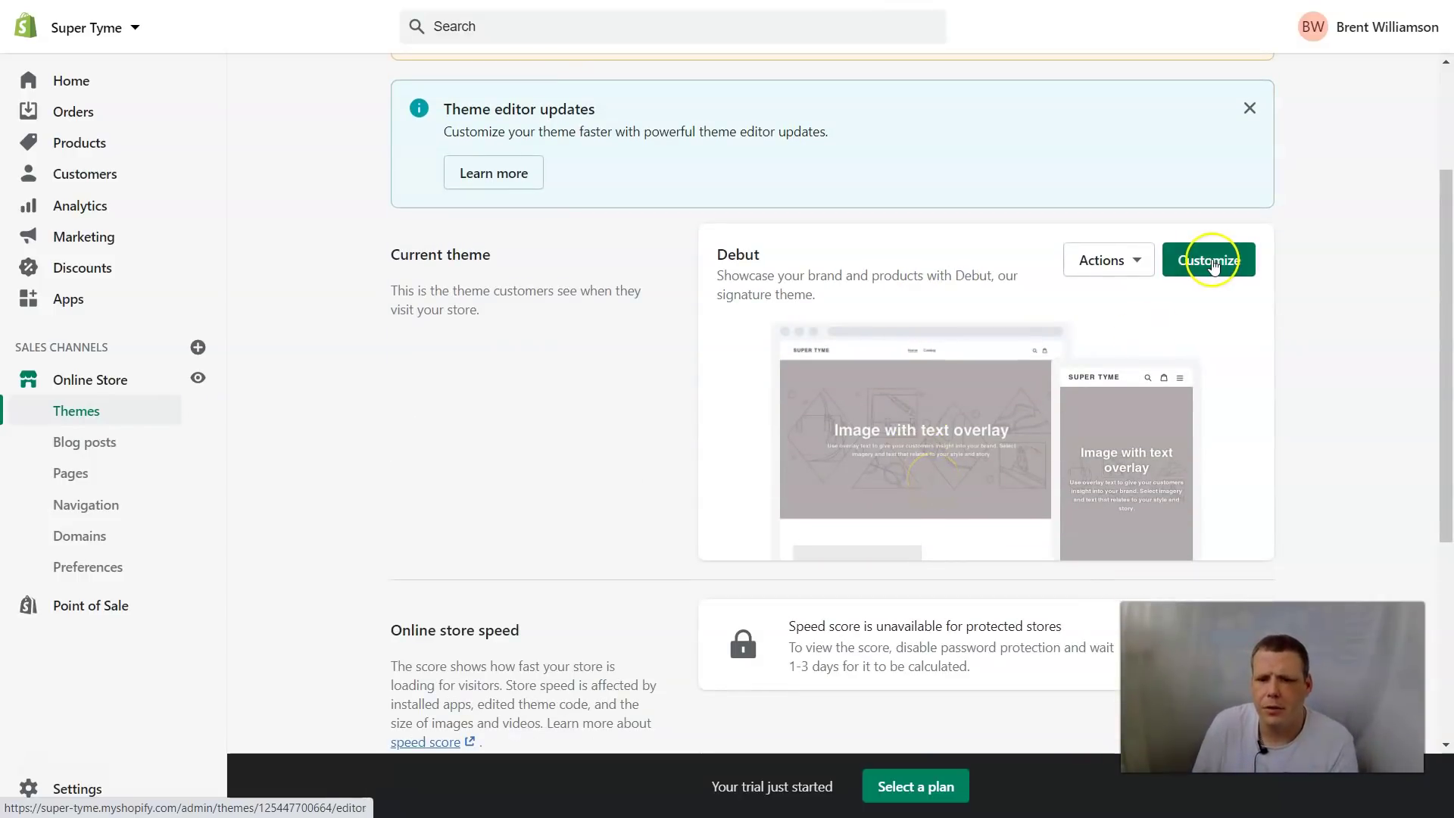
pyautogui.click(1183, 260)
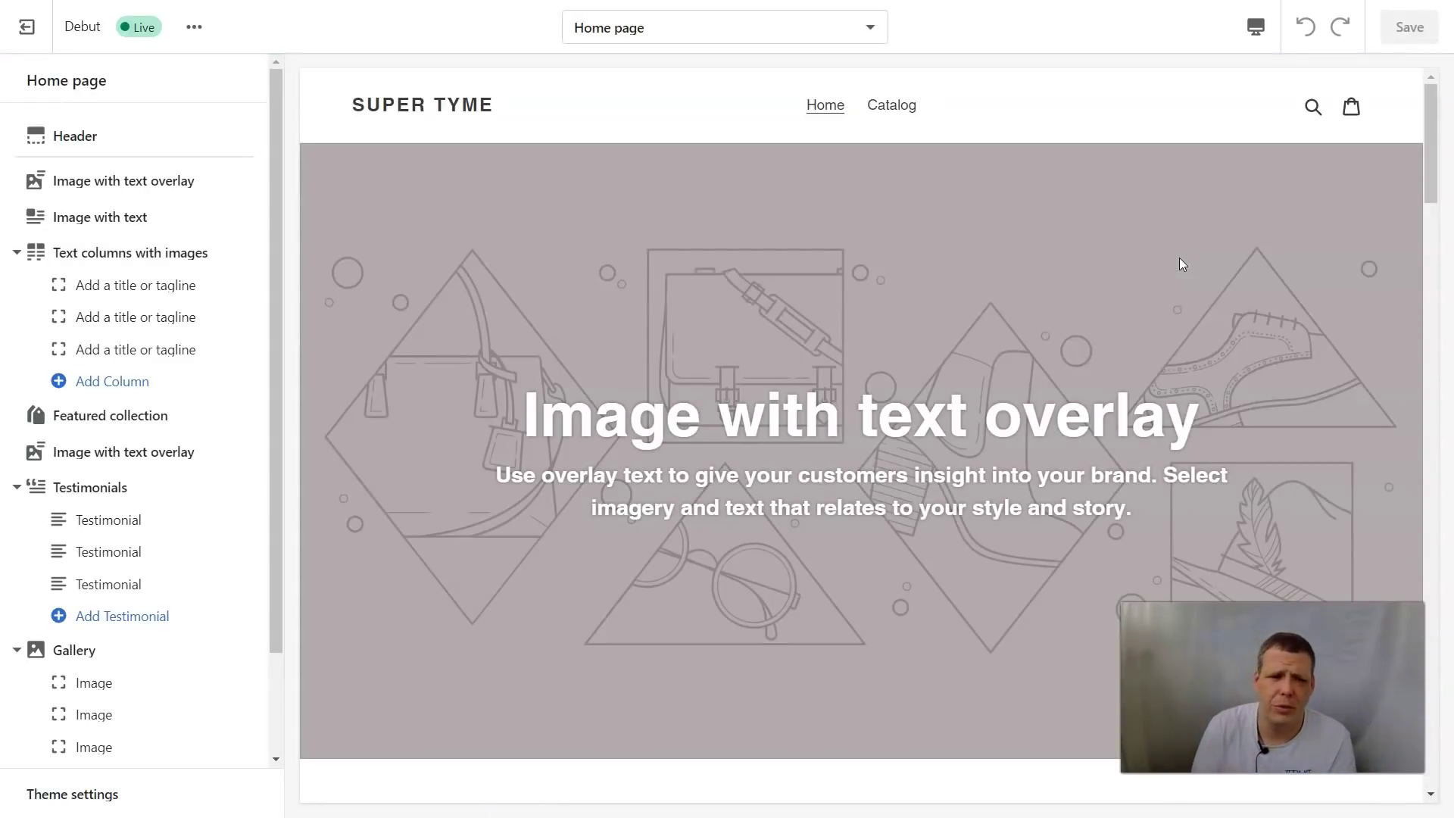
# Search the free stock images for 'Cloth' to find a header logo
pyautogui.scroll(-5, 513, 169)
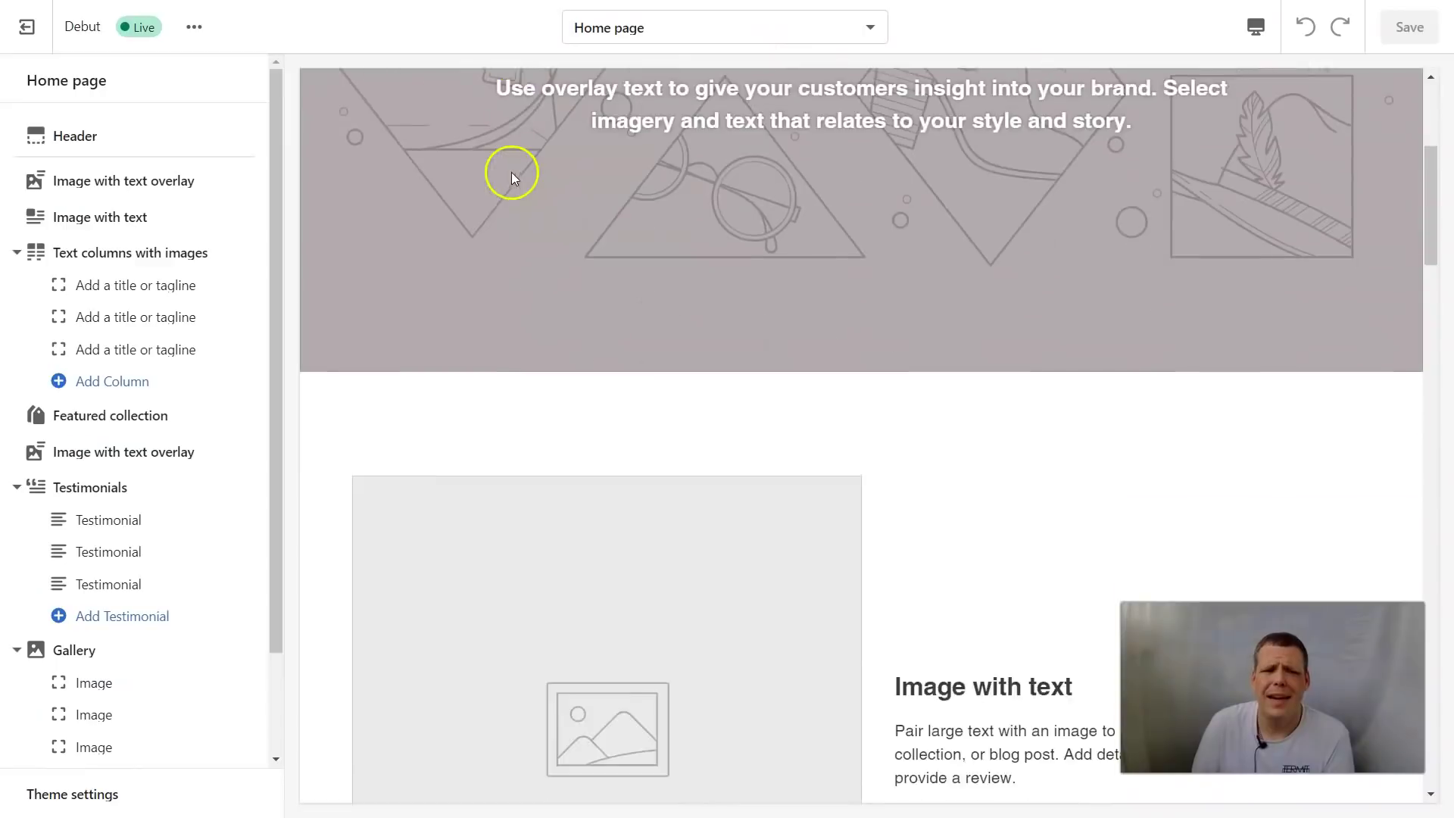
pyautogui.moveTo(193, 170)
pyautogui.click(59, 139)
pyautogui.click(107, 269)
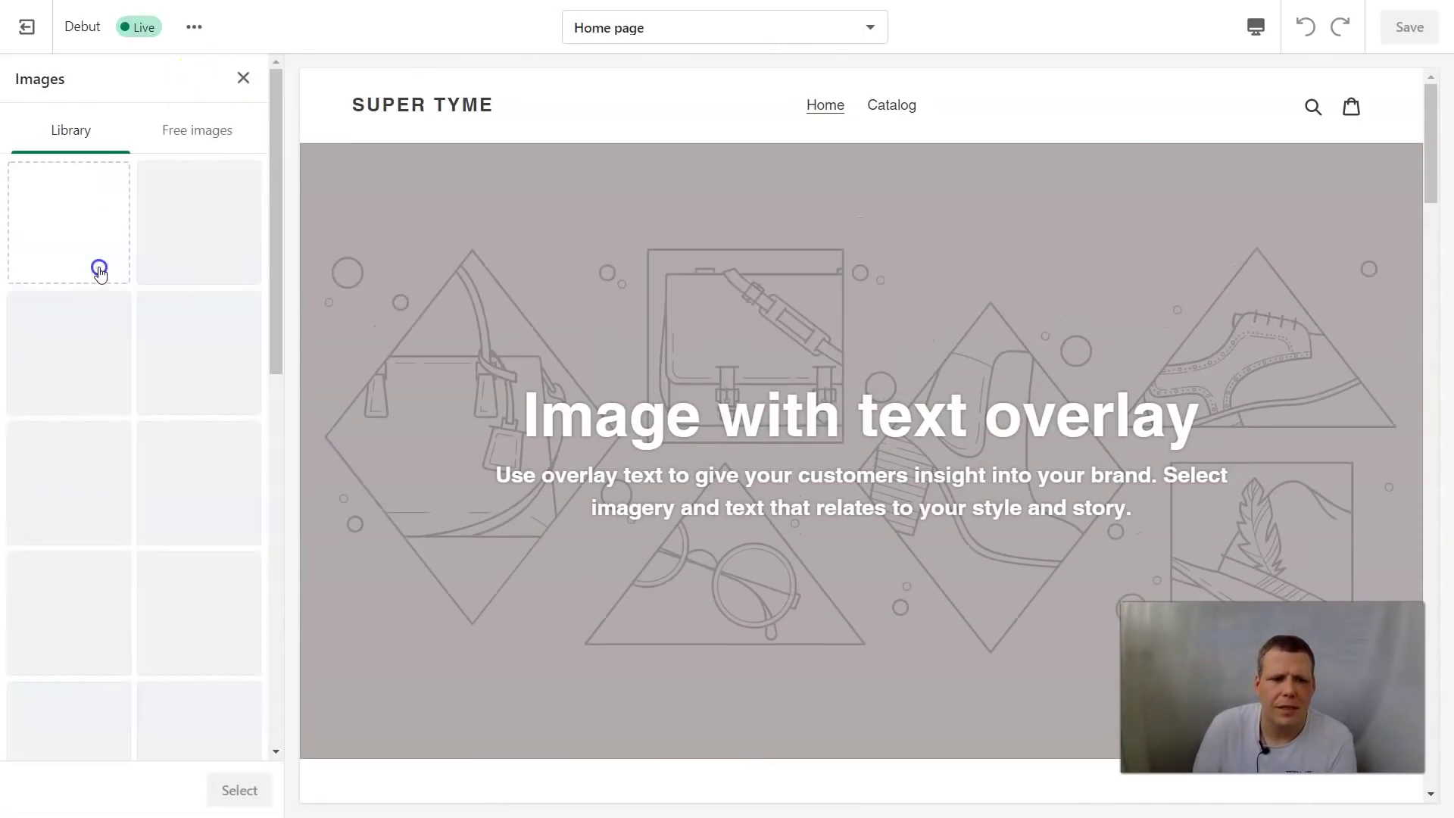
pyautogui.click(216, 129)
pyautogui.click(144, 194)
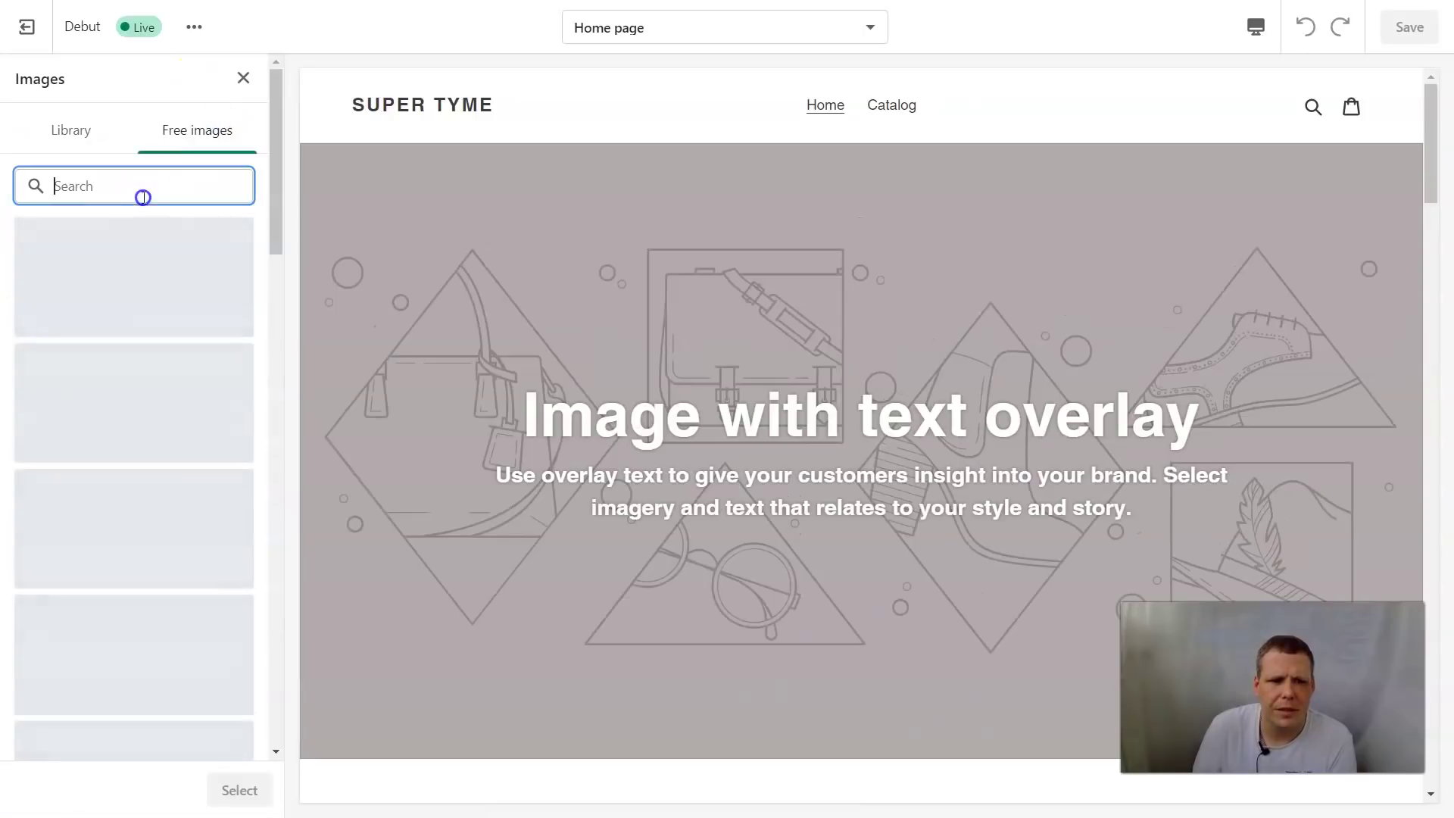
pyautogui.write('resta')
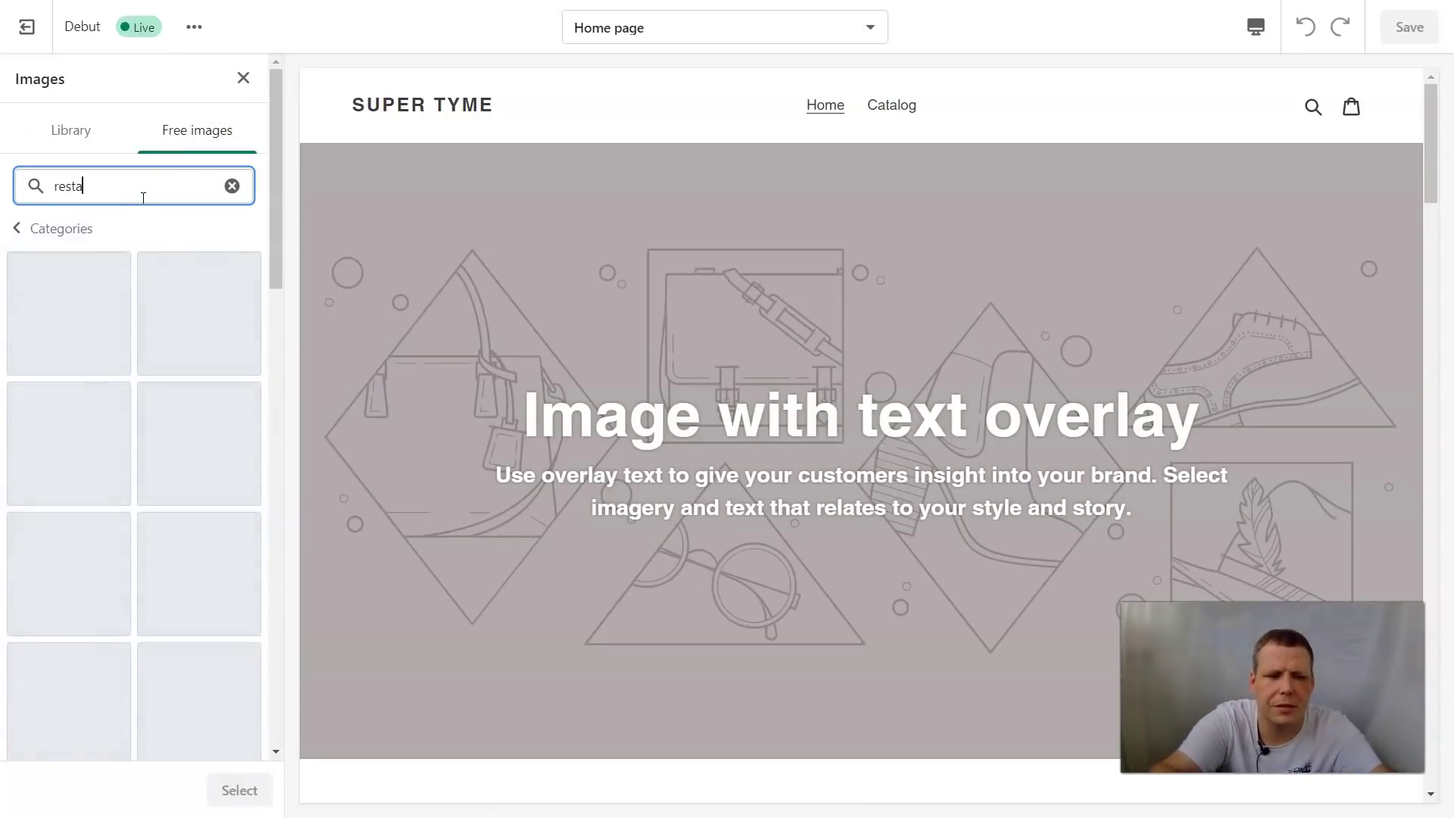
pyautogui.press('BackSpace')
pyautogui.press('BackSpace')
pyautogui.press('BackSpace')
pyautogui.press('BackSpace')
pyautogui.write('Clothing')
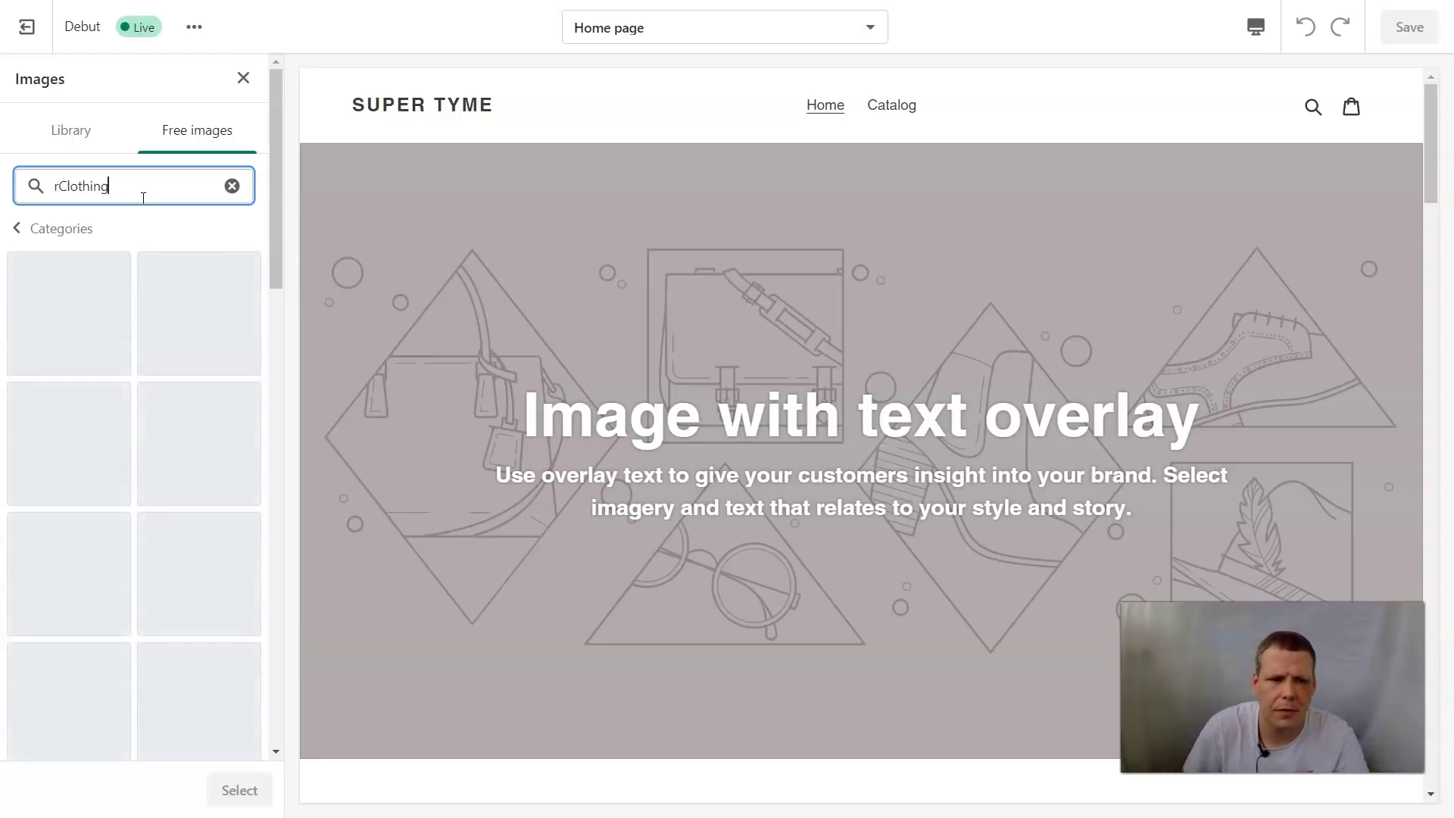
pyautogui.click(105, 175)
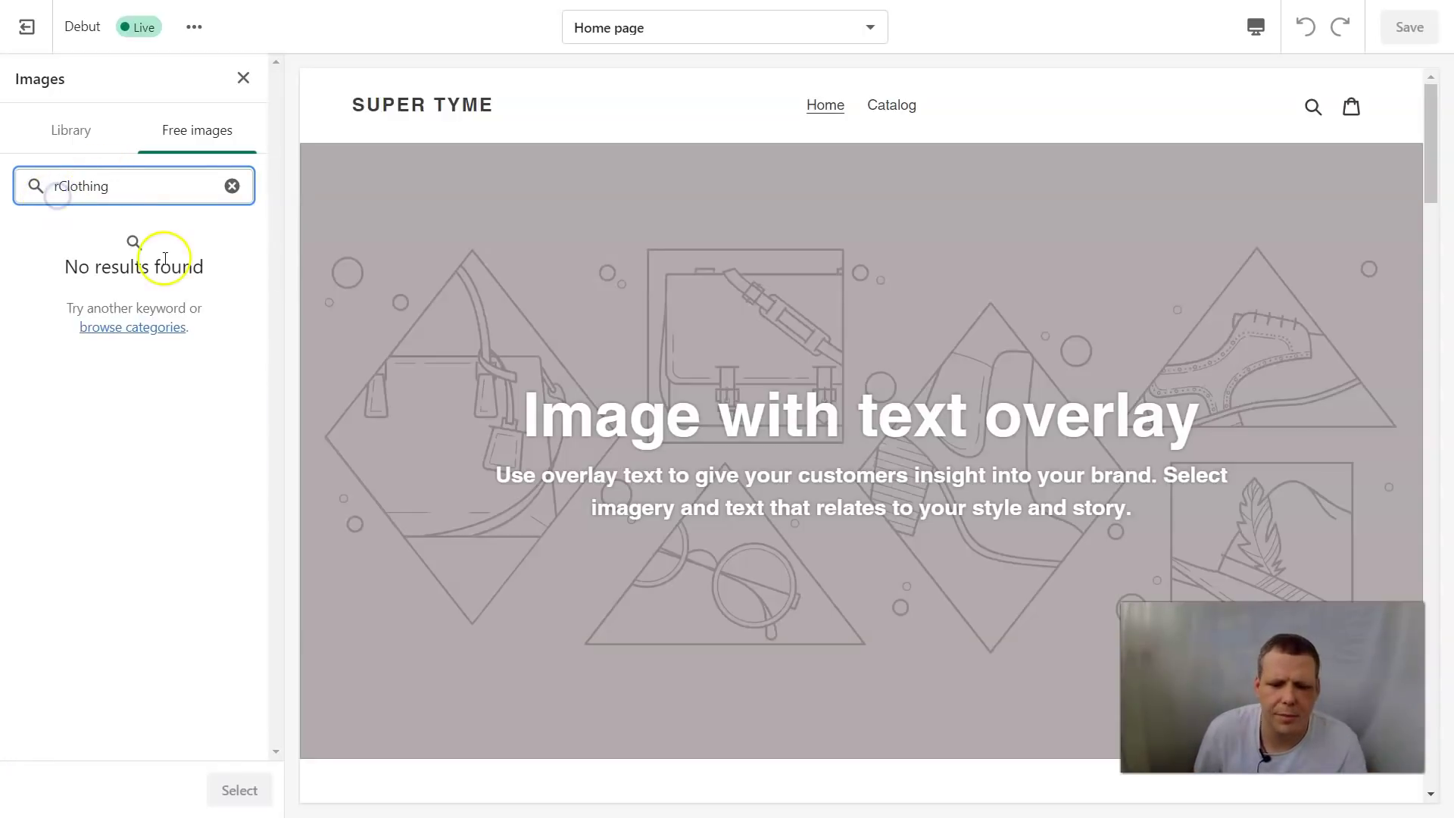
pyautogui.press('BackSpace')
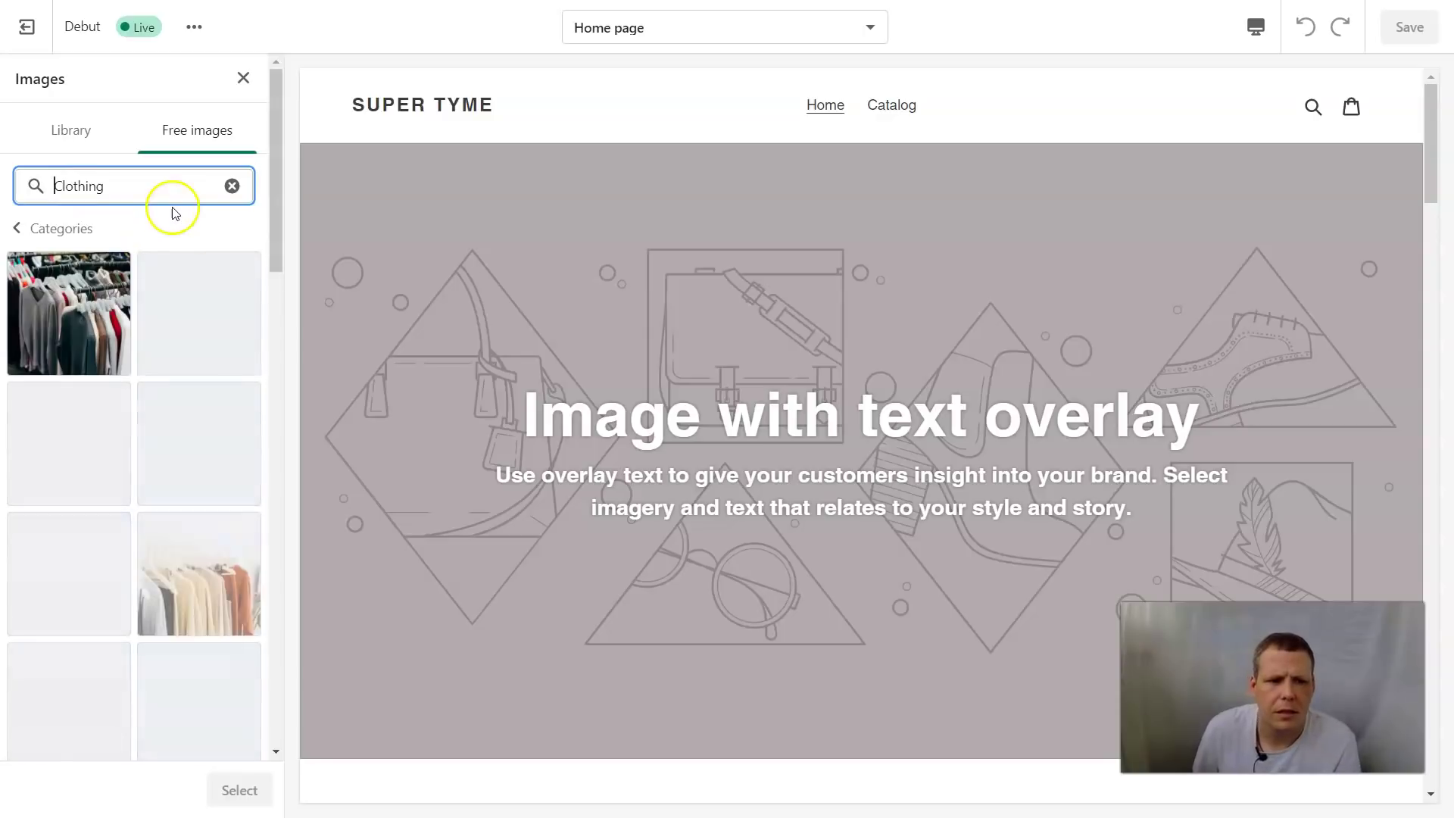
# Set the clothing-rack photo as the header logo
pyautogui.scroll(-3, 143, 439)
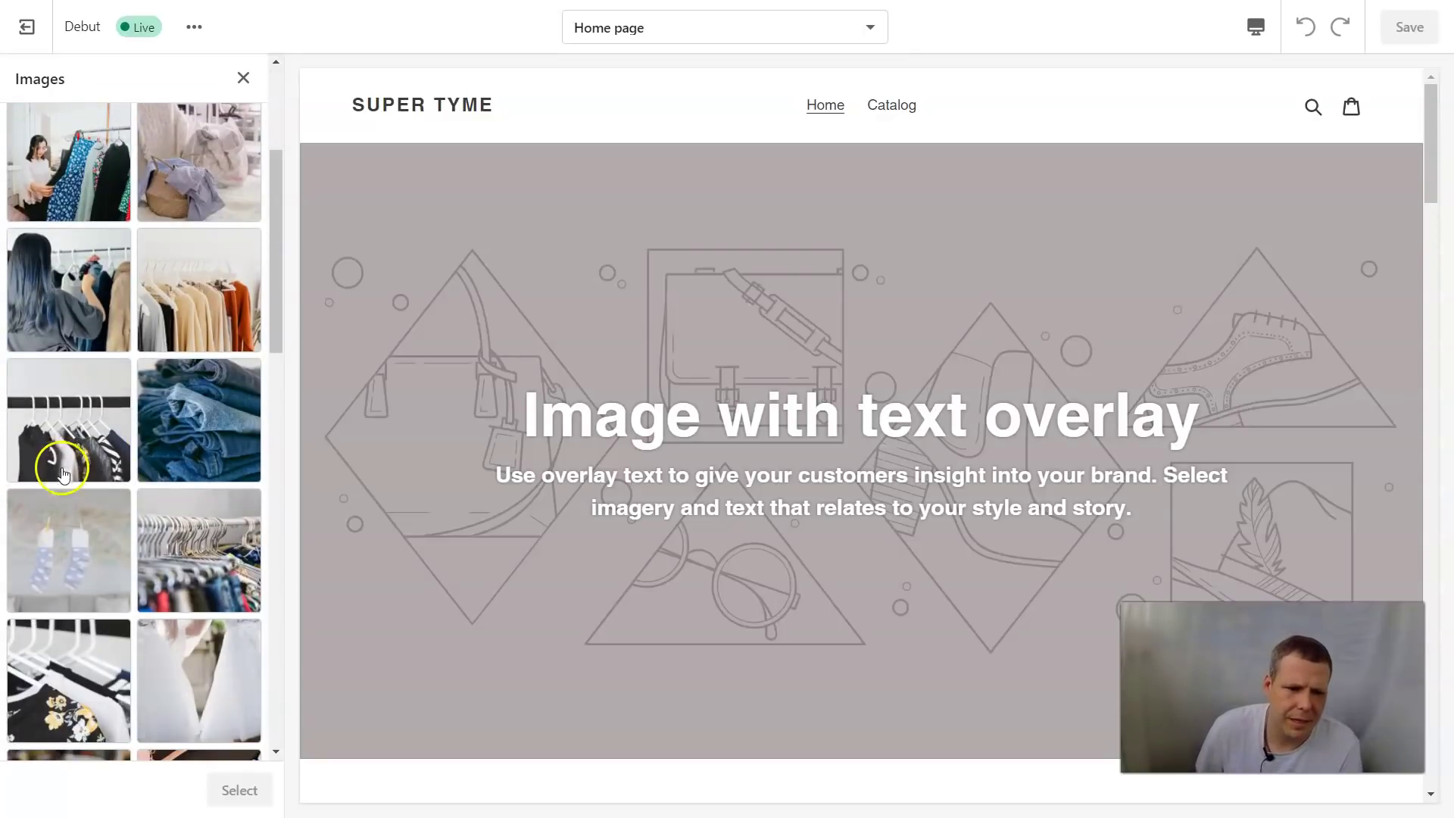
pyautogui.scroll(-6, 152, 455)
pyautogui.click(189, 488)
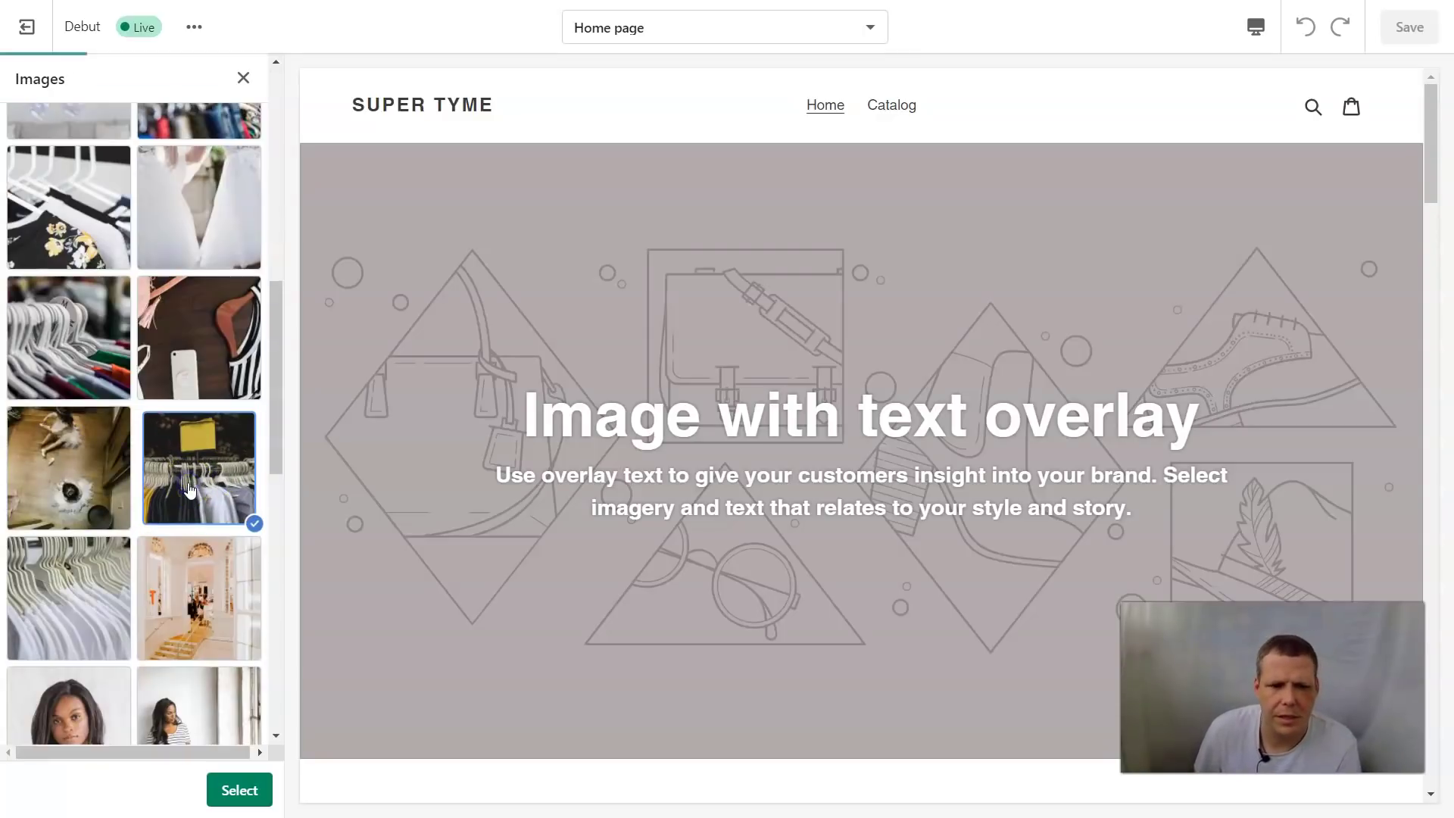
pyautogui.click(240, 790)
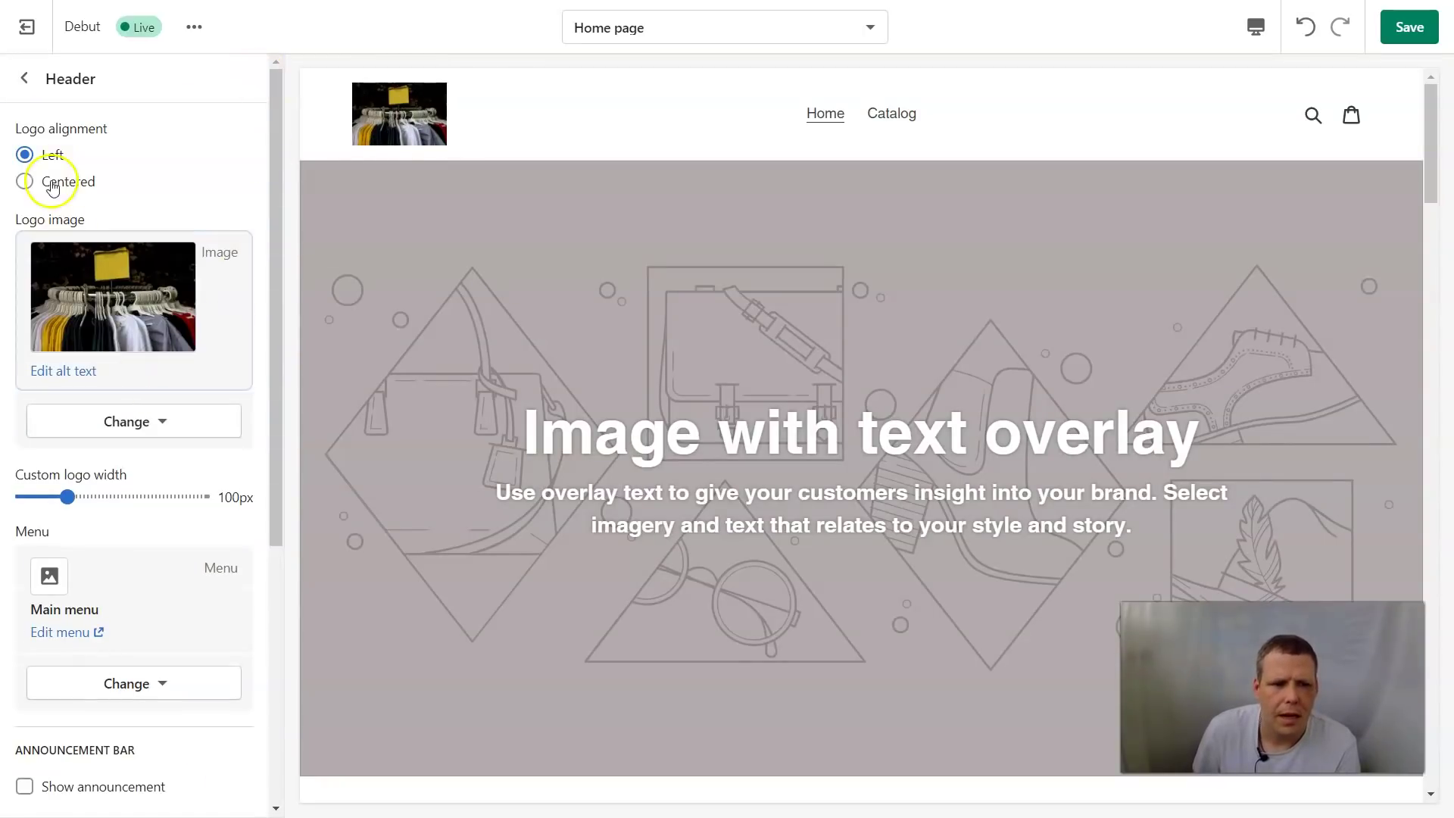
# Center the logo above the menu and widen it to 205px
pyautogui.click(24, 182)
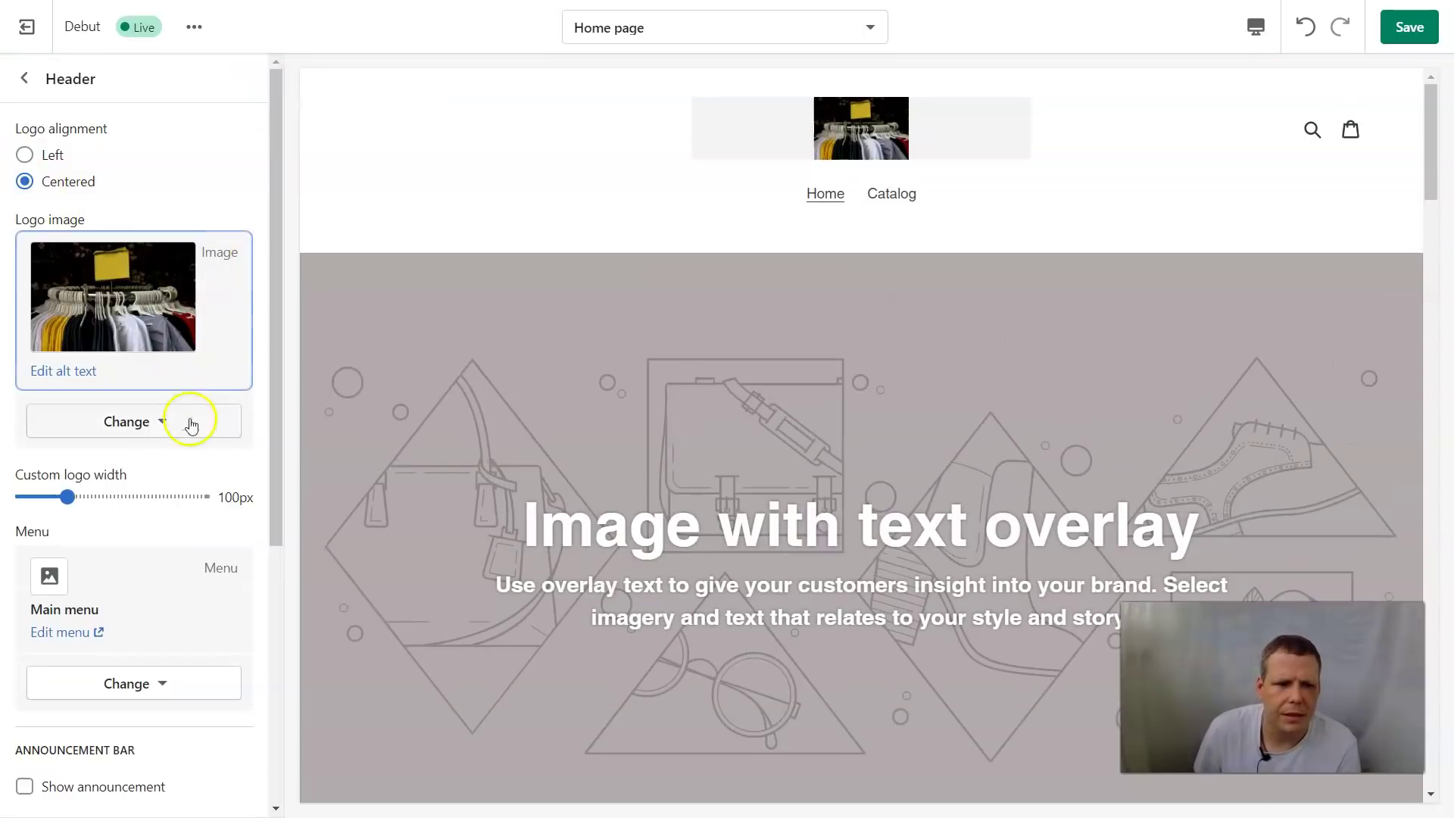
pyautogui.moveTo(151, 504); pyautogui.dragTo(160, 497)
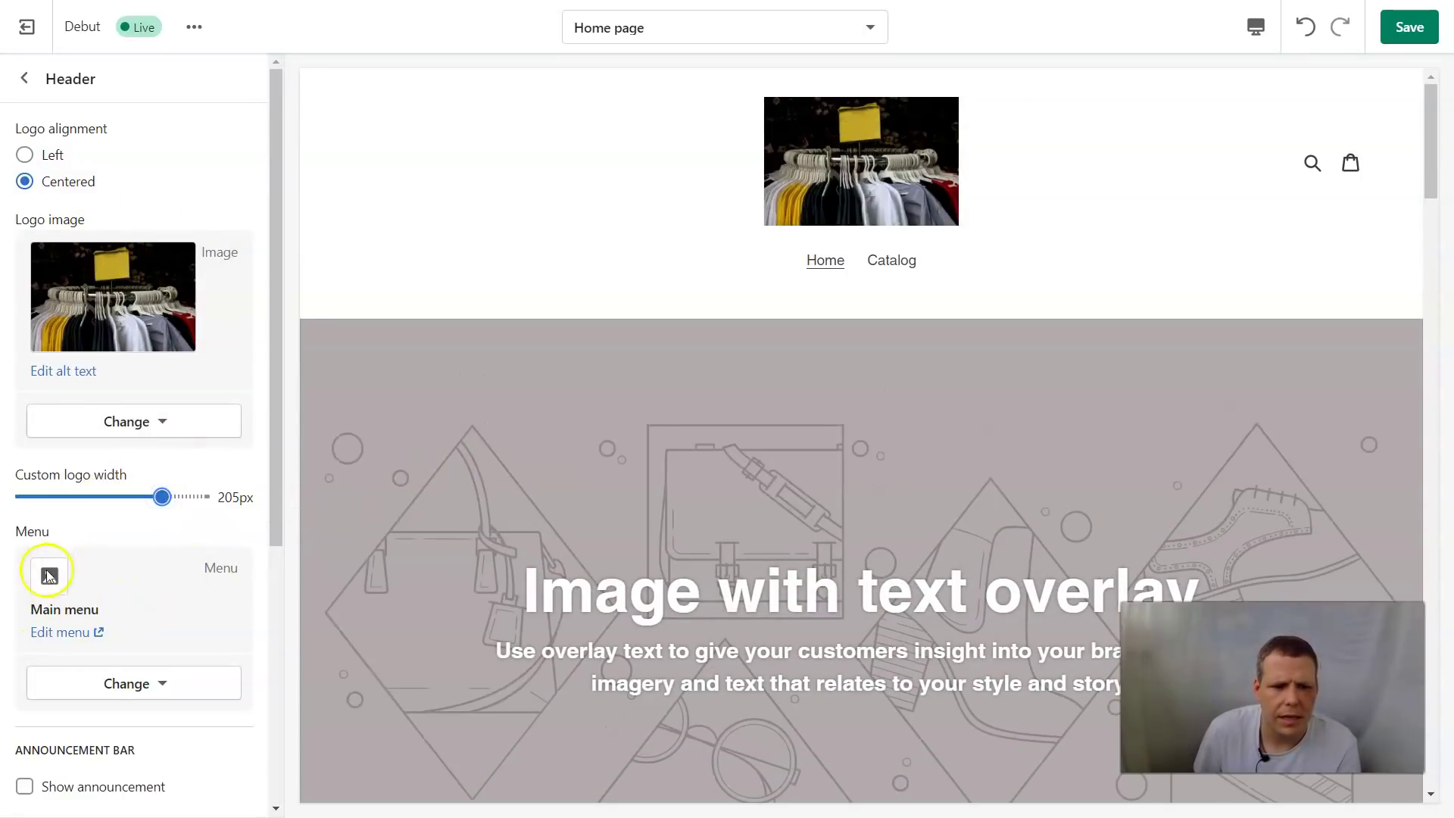
pyautogui.scroll(-2, 64, 557)
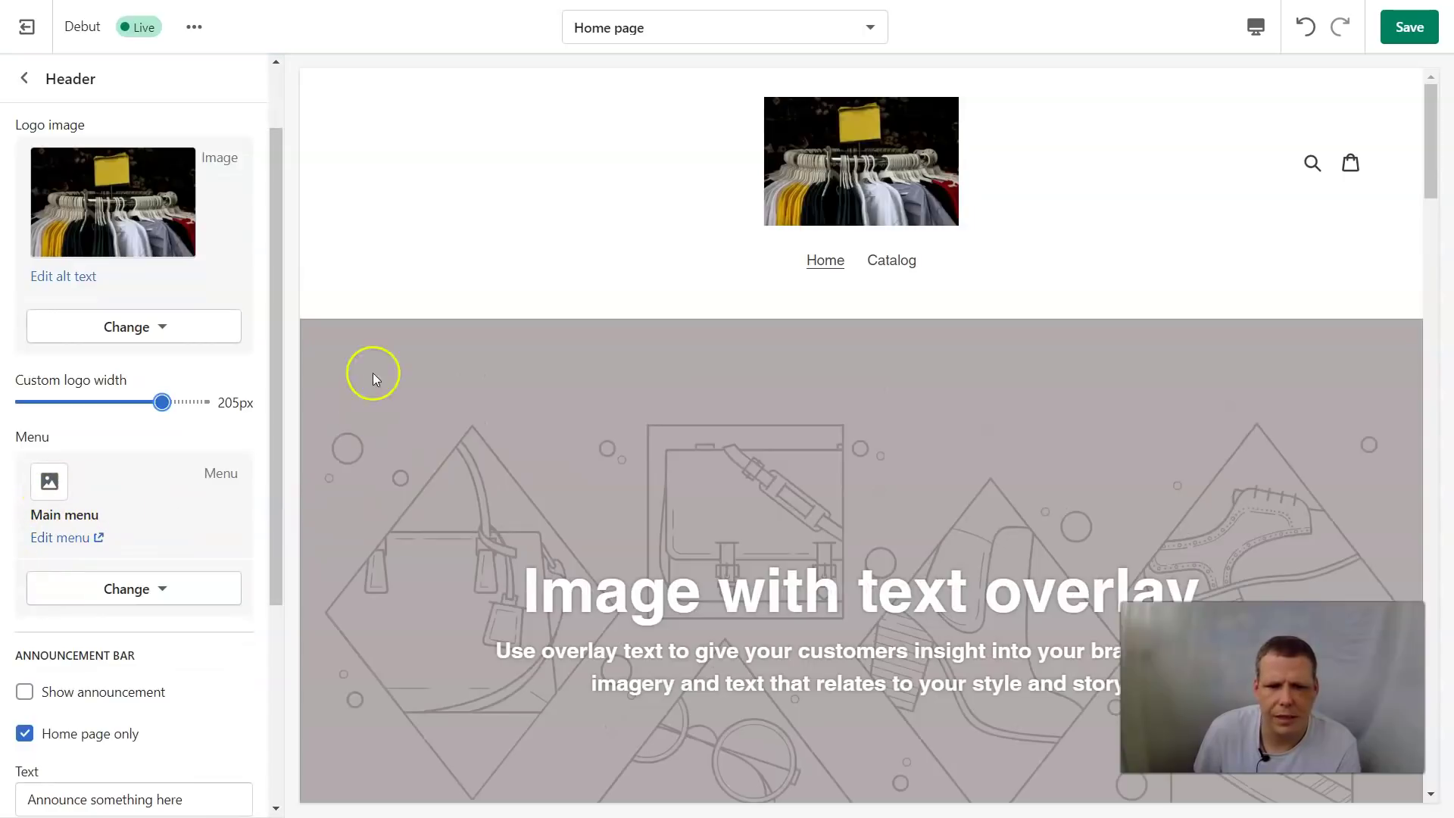
pyautogui.scroll(-4, 593, 435)
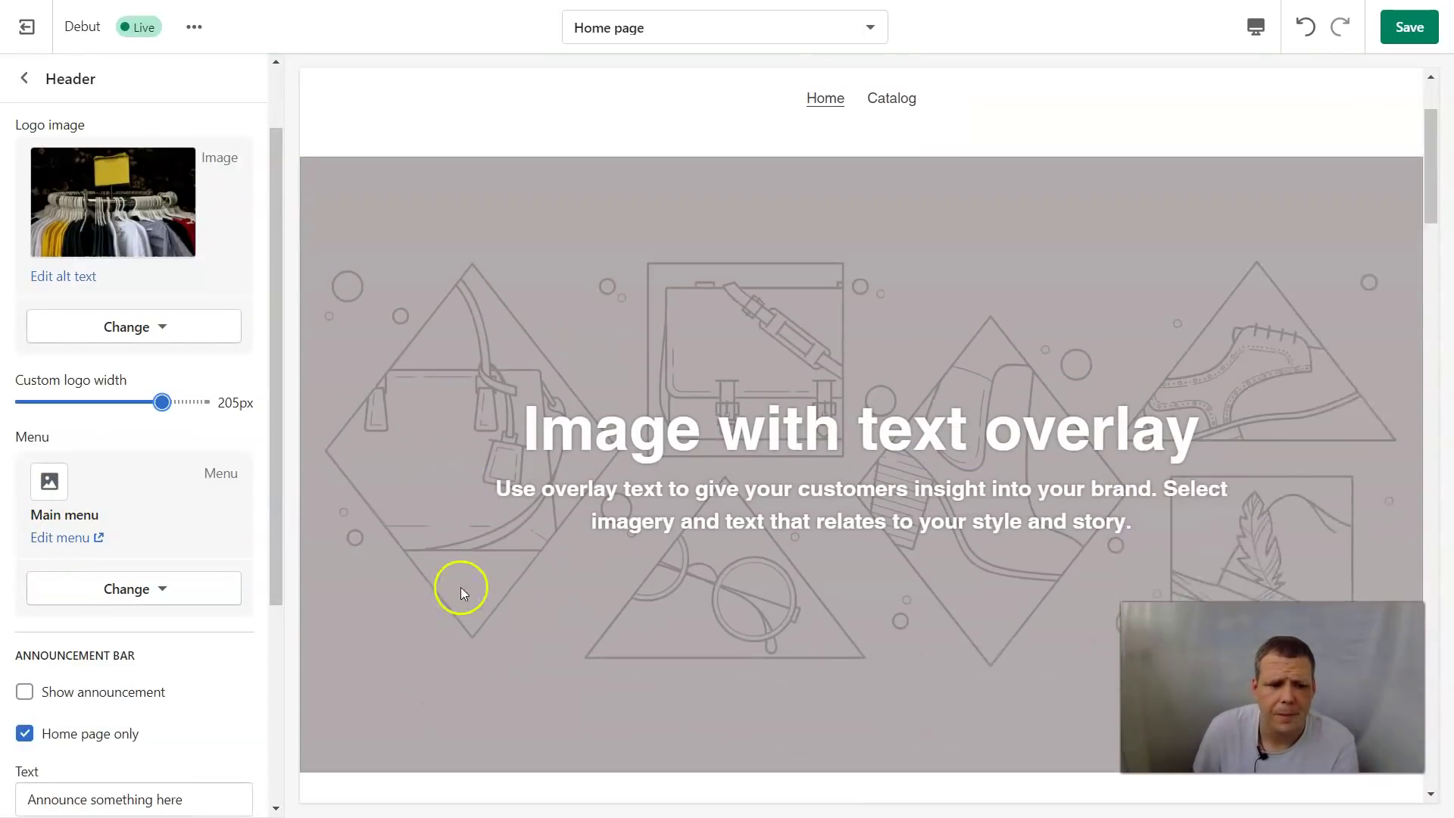
pyautogui.scroll(-3, 155, 685)
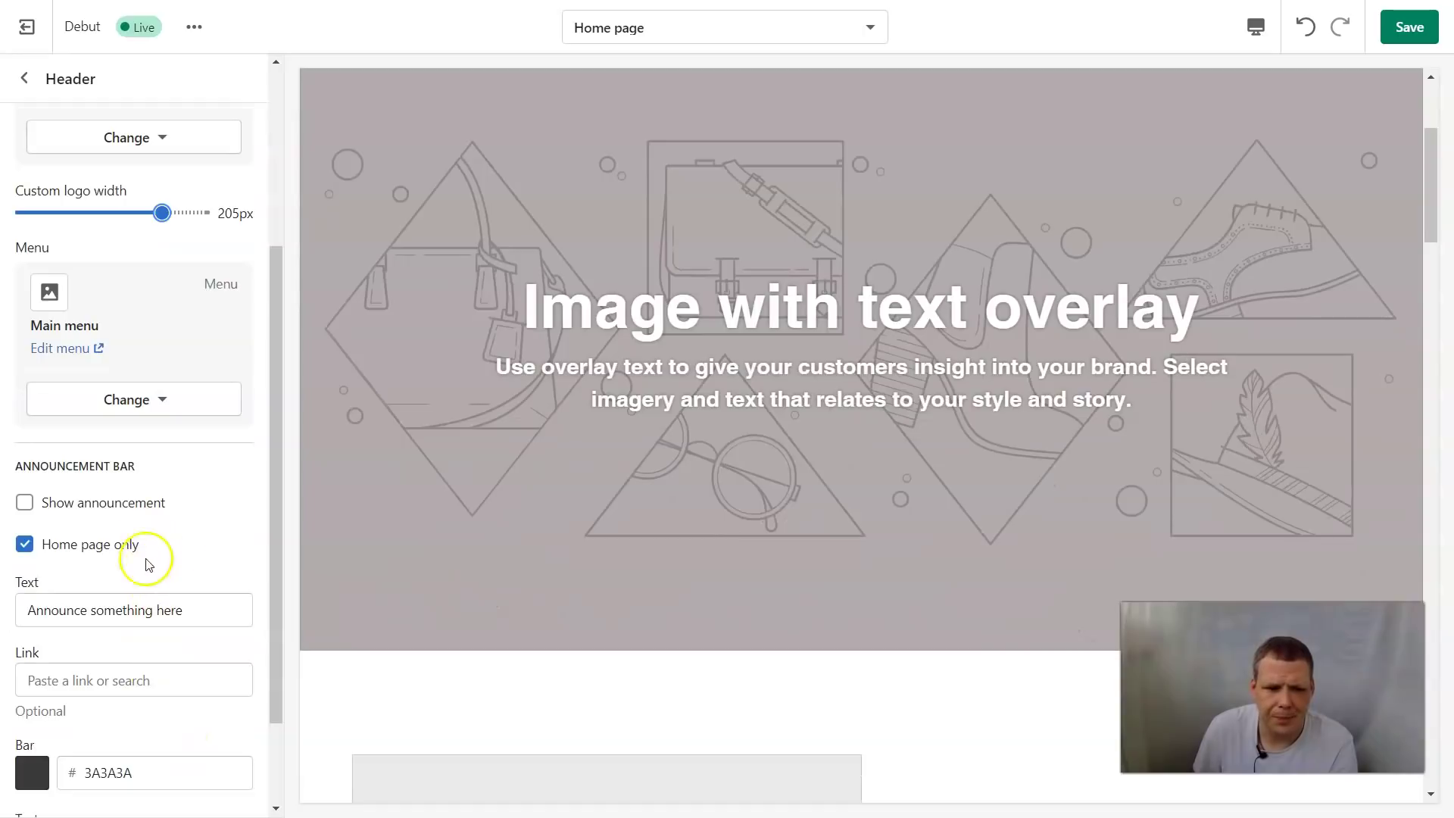
pyautogui.scroll(-1, 189, 528)
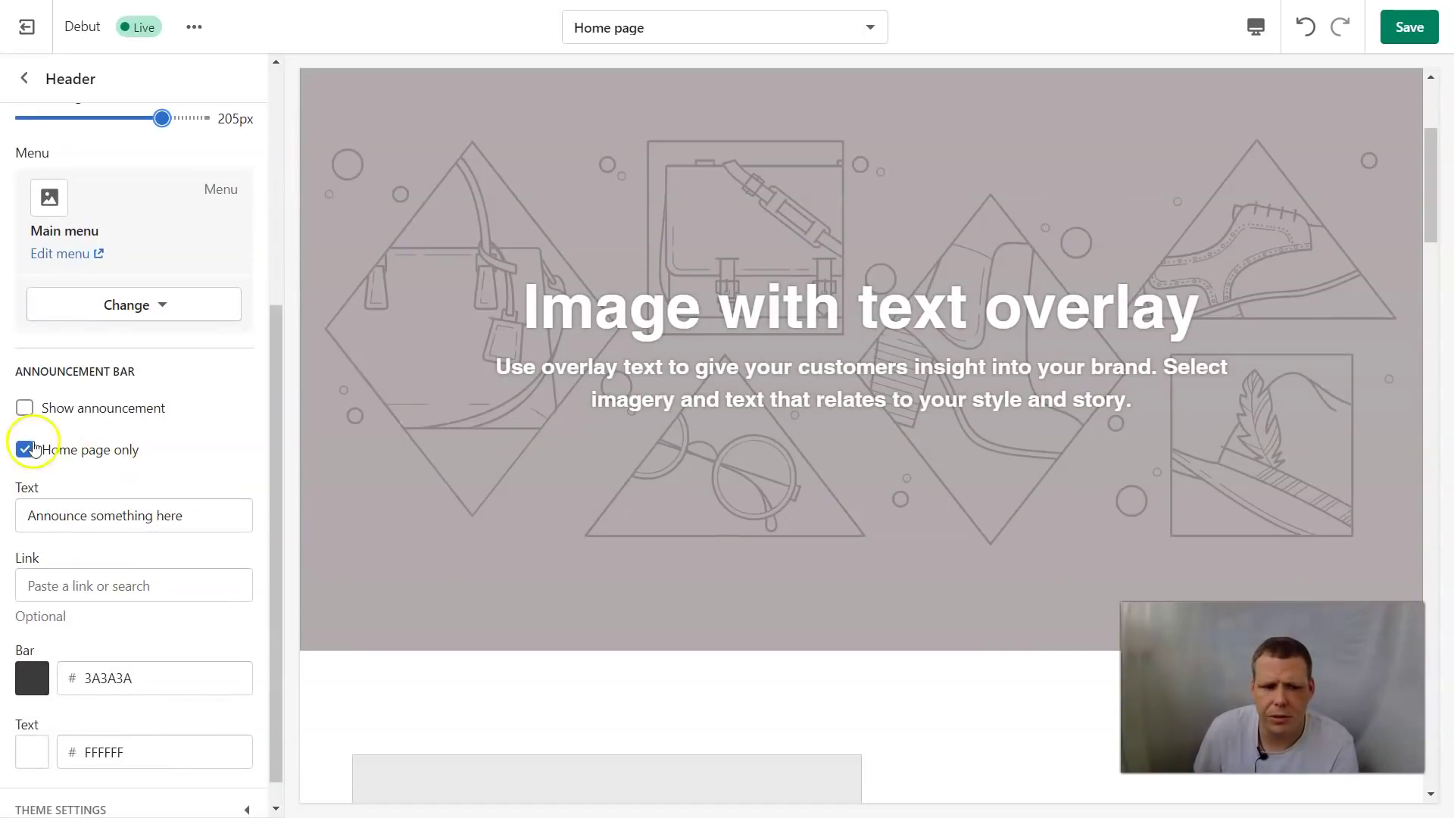
pyautogui.scroll(5, 162, 406)
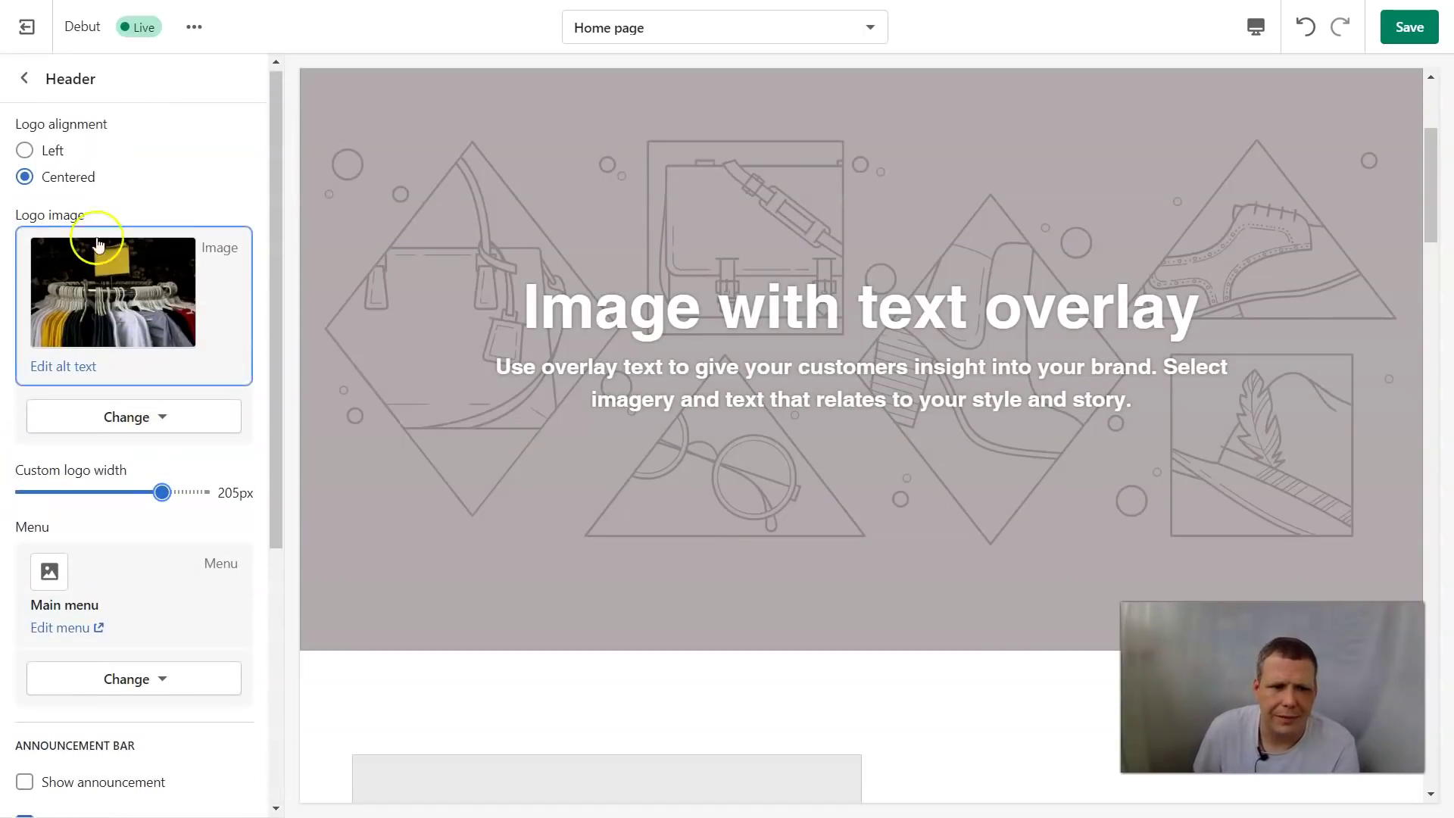
pyautogui.click(23, 80)
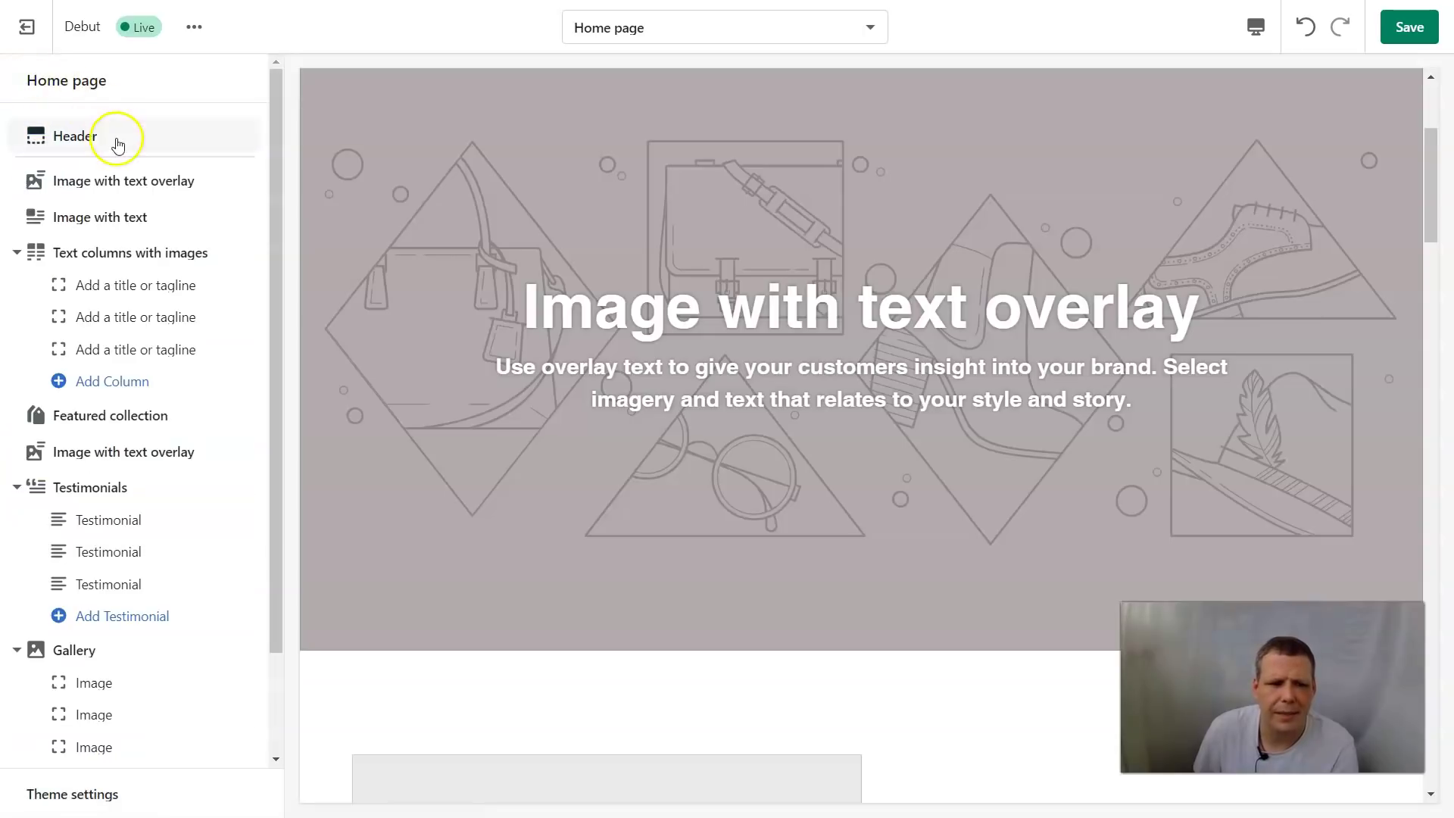
# Set the top overlay banner image to the silhouette photo from Staff Favorites
pyautogui.scroll(3, 690, 305)
pyautogui.scroll(-1, 774, 373)
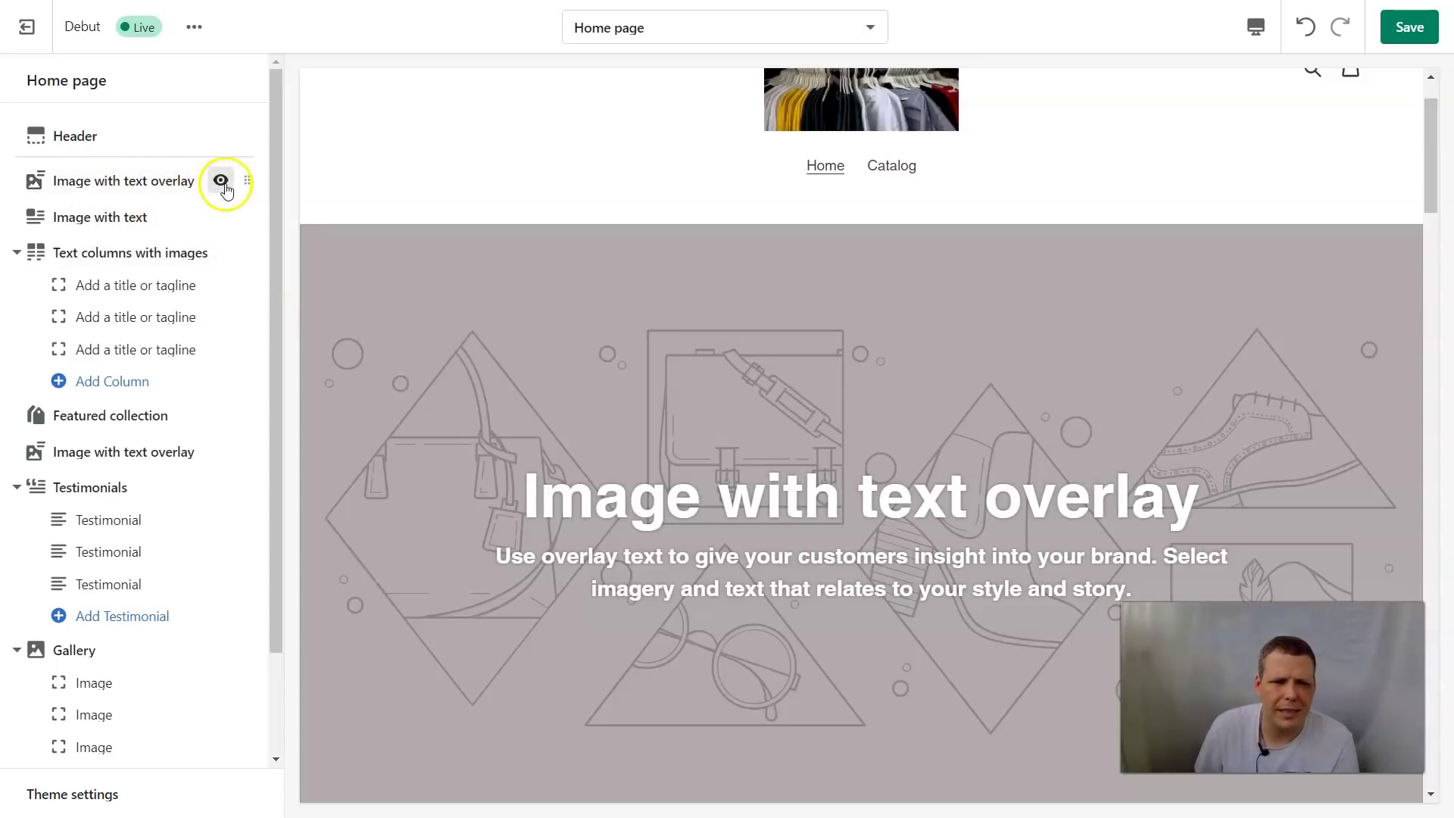
pyautogui.click(110, 181)
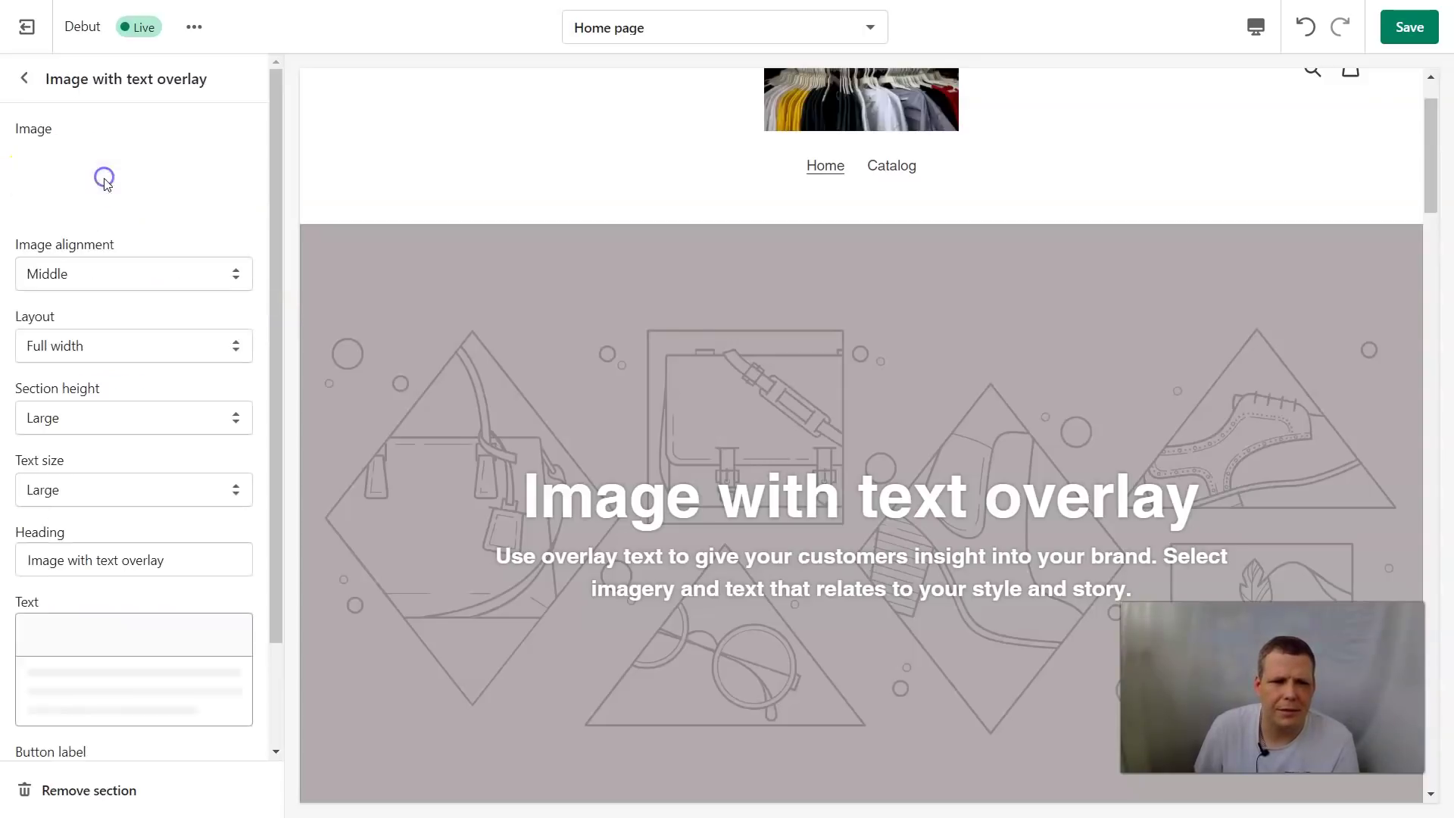
pyautogui.click(152, 178)
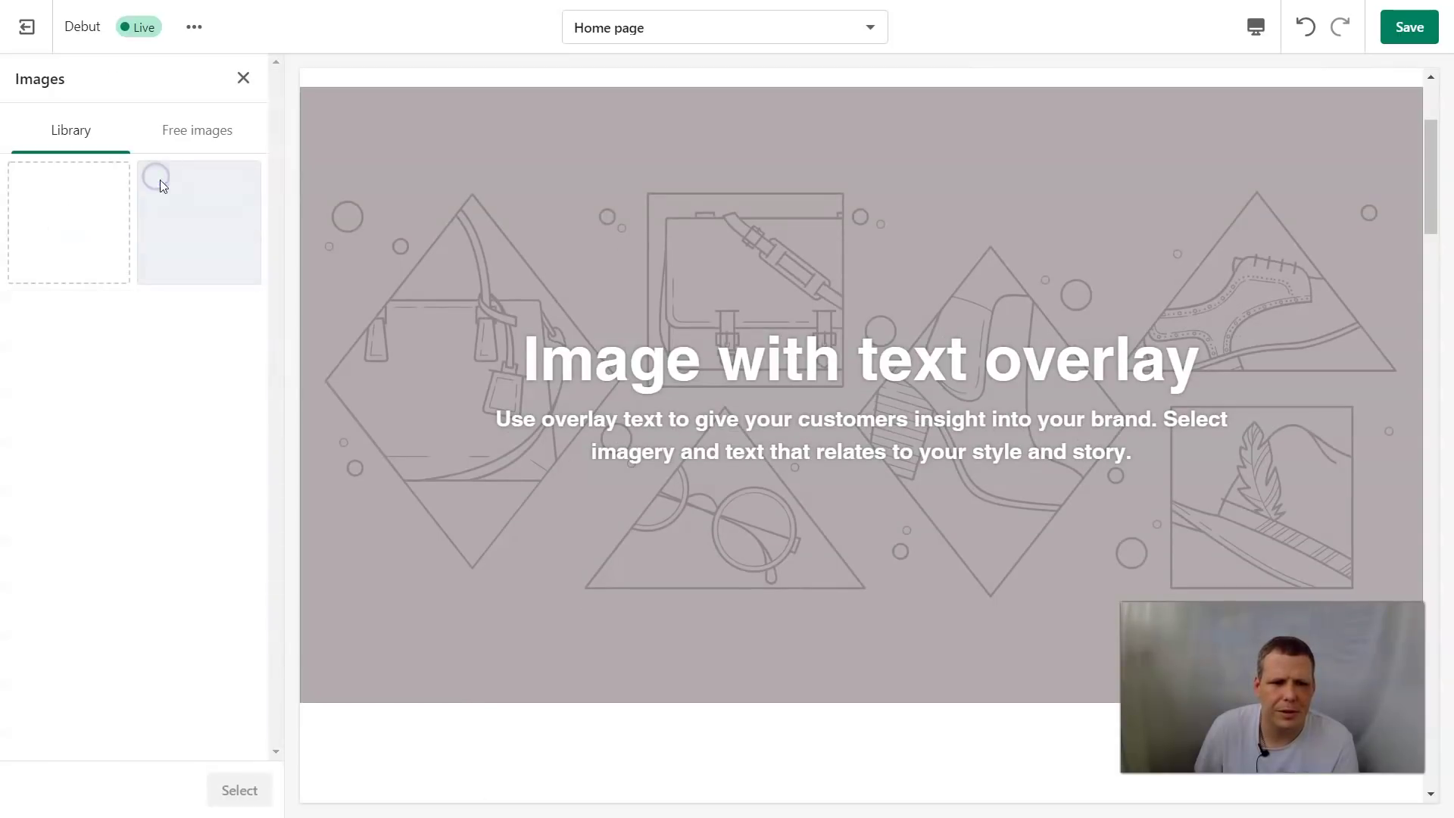
pyautogui.click(182, 136)
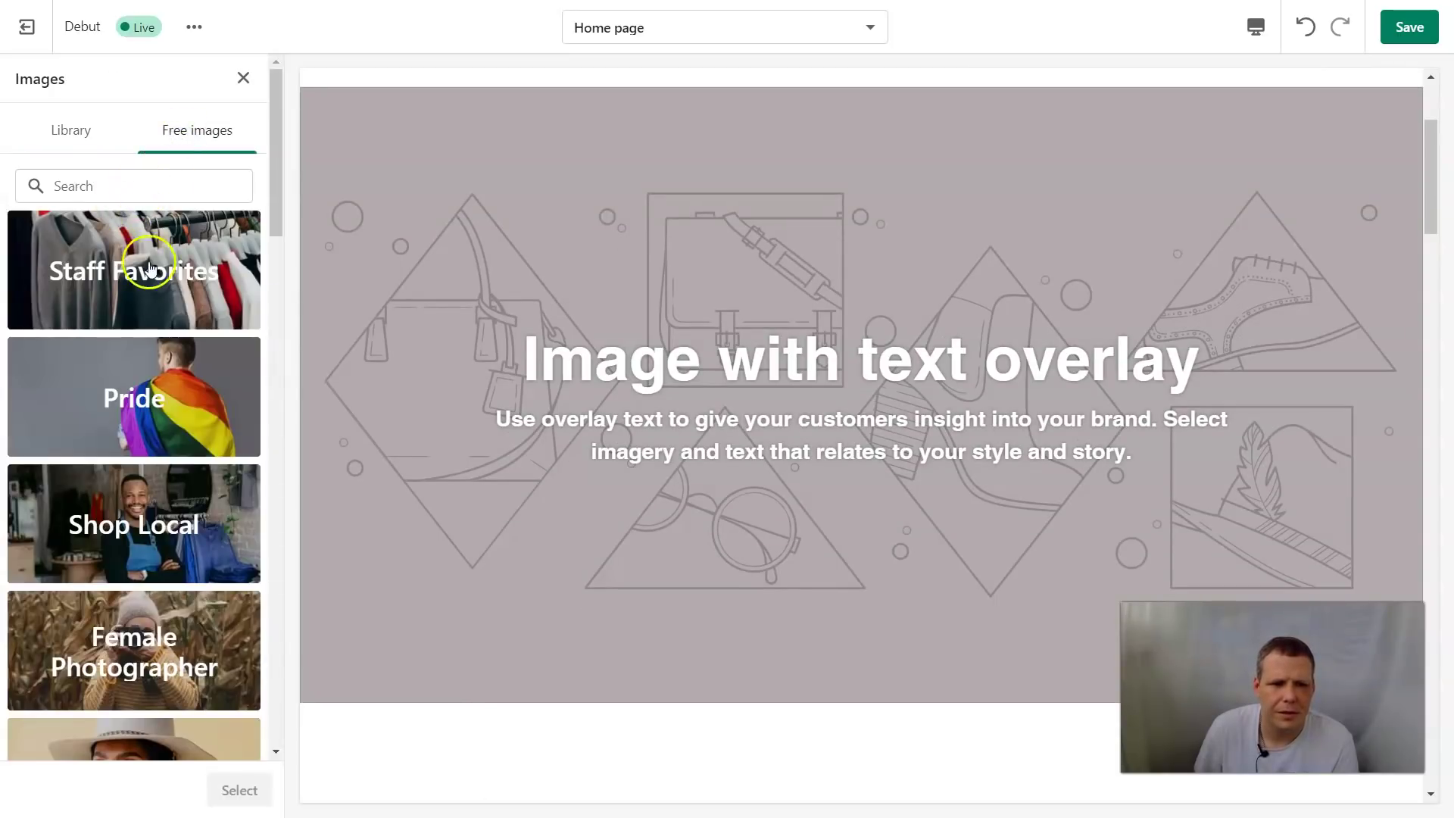
pyautogui.click(152, 282)
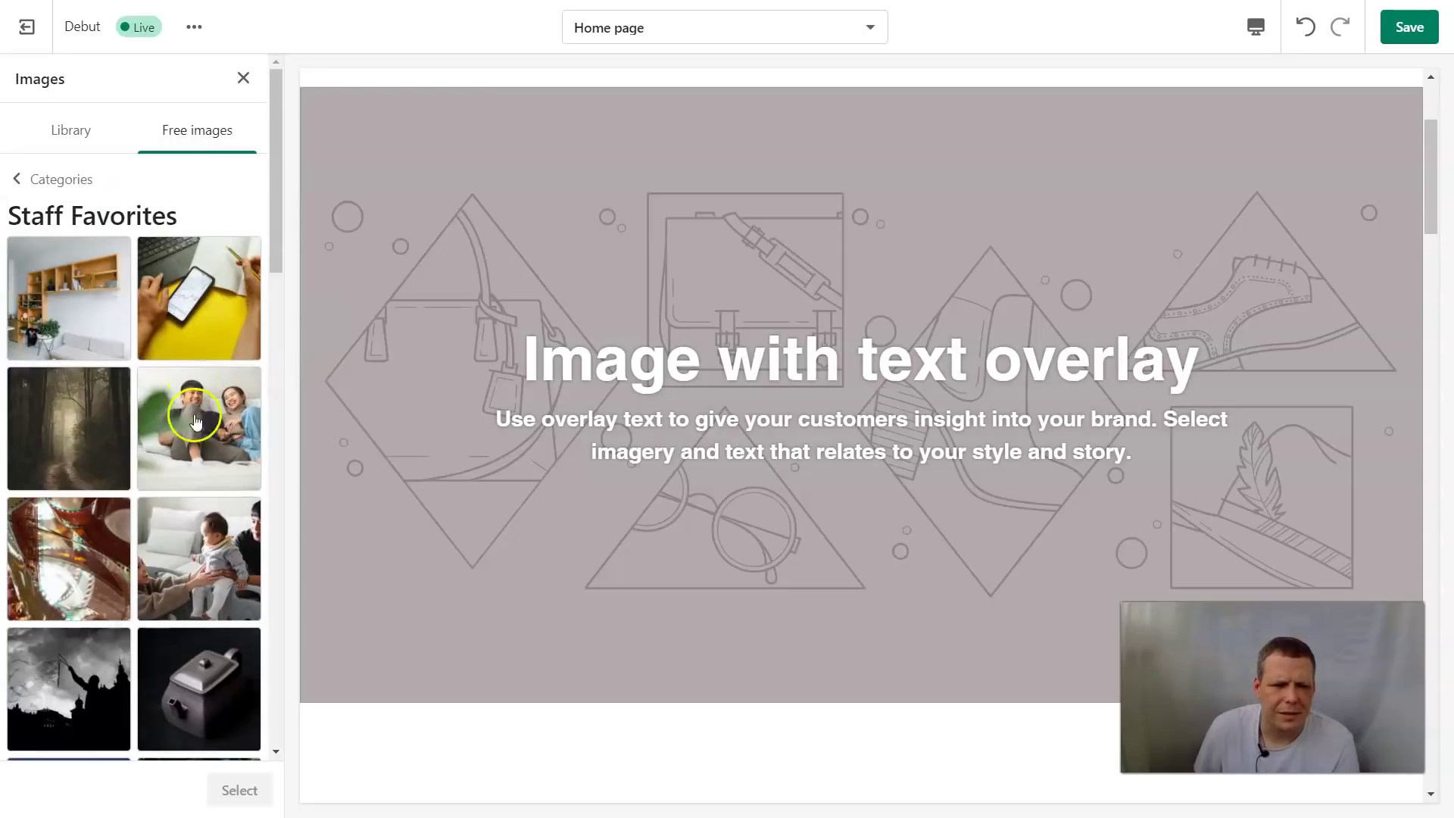
pyautogui.click(60, 682)
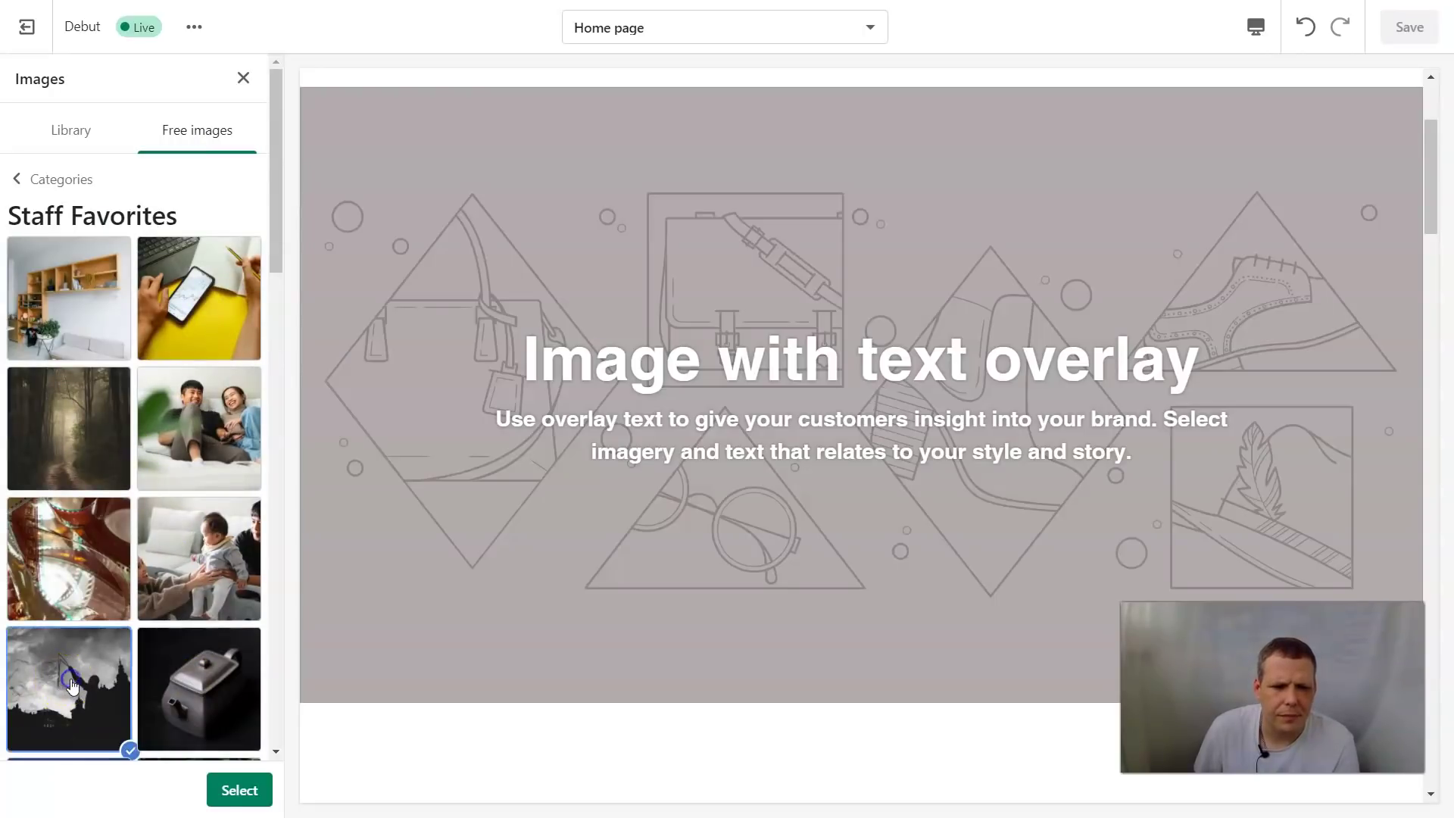
pyautogui.click(240, 790)
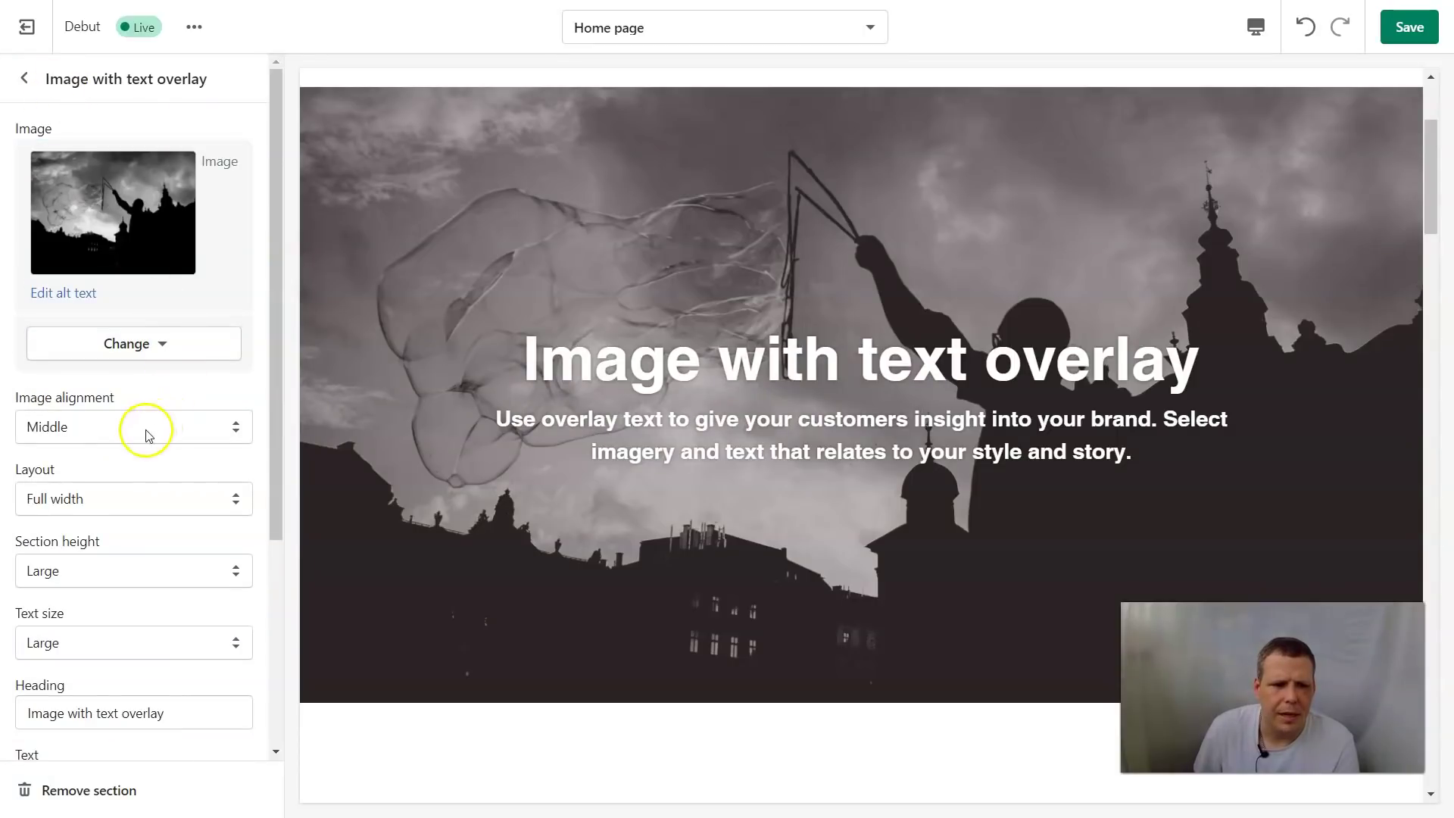
# Clear the banner's body text and heading
pyautogui.scroll(-1, 204, 553)
pyautogui.scroll(-3, 206, 542)
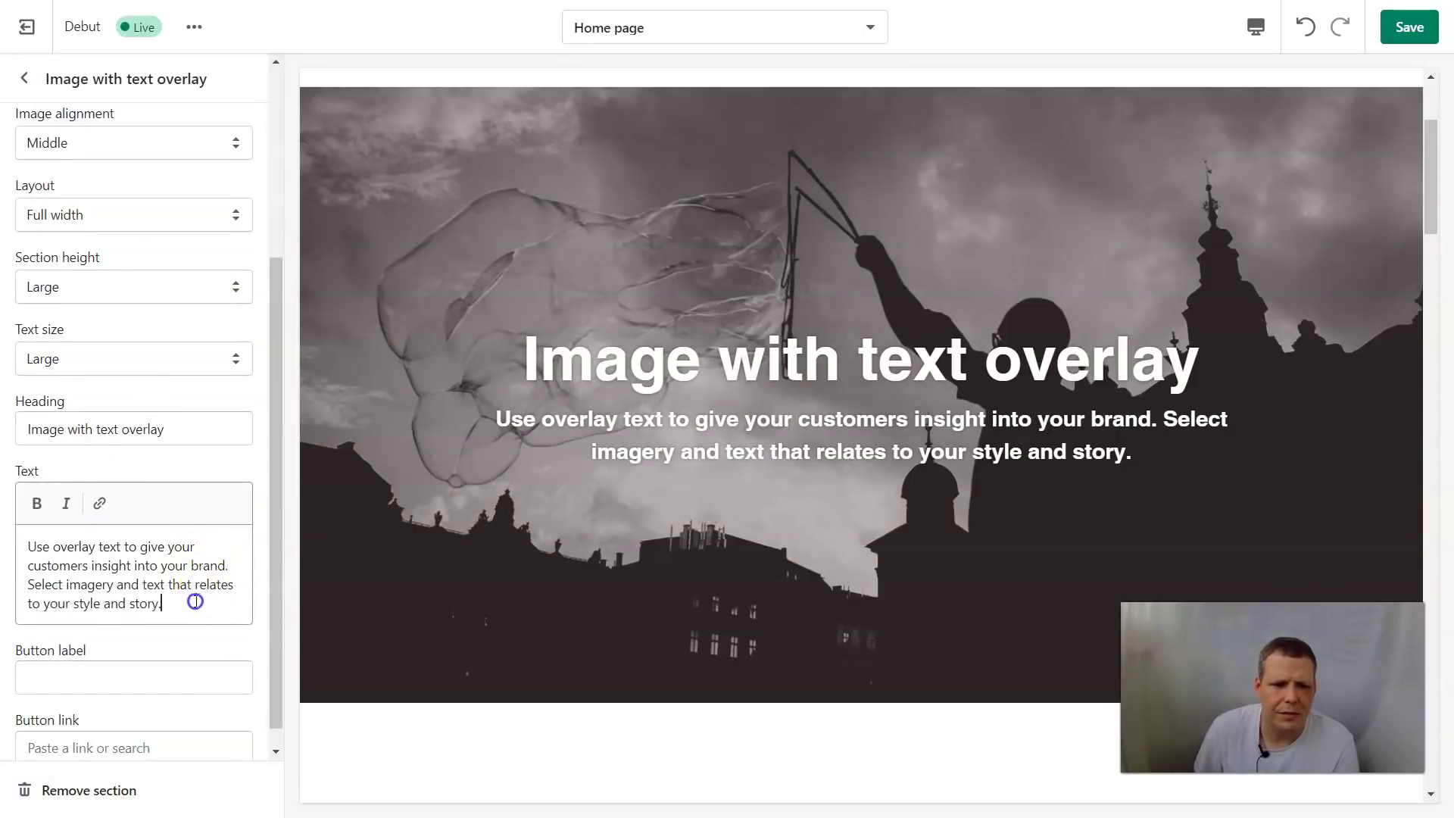
pyautogui.hotkey('shift', 'Up')
pyautogui.hotkey('shift', 'Up')
pyautogui.hotkey('shift', 'Up')
pyautogui.hotkey('shift', 'Up')
pyautogui.press('BackSpace')
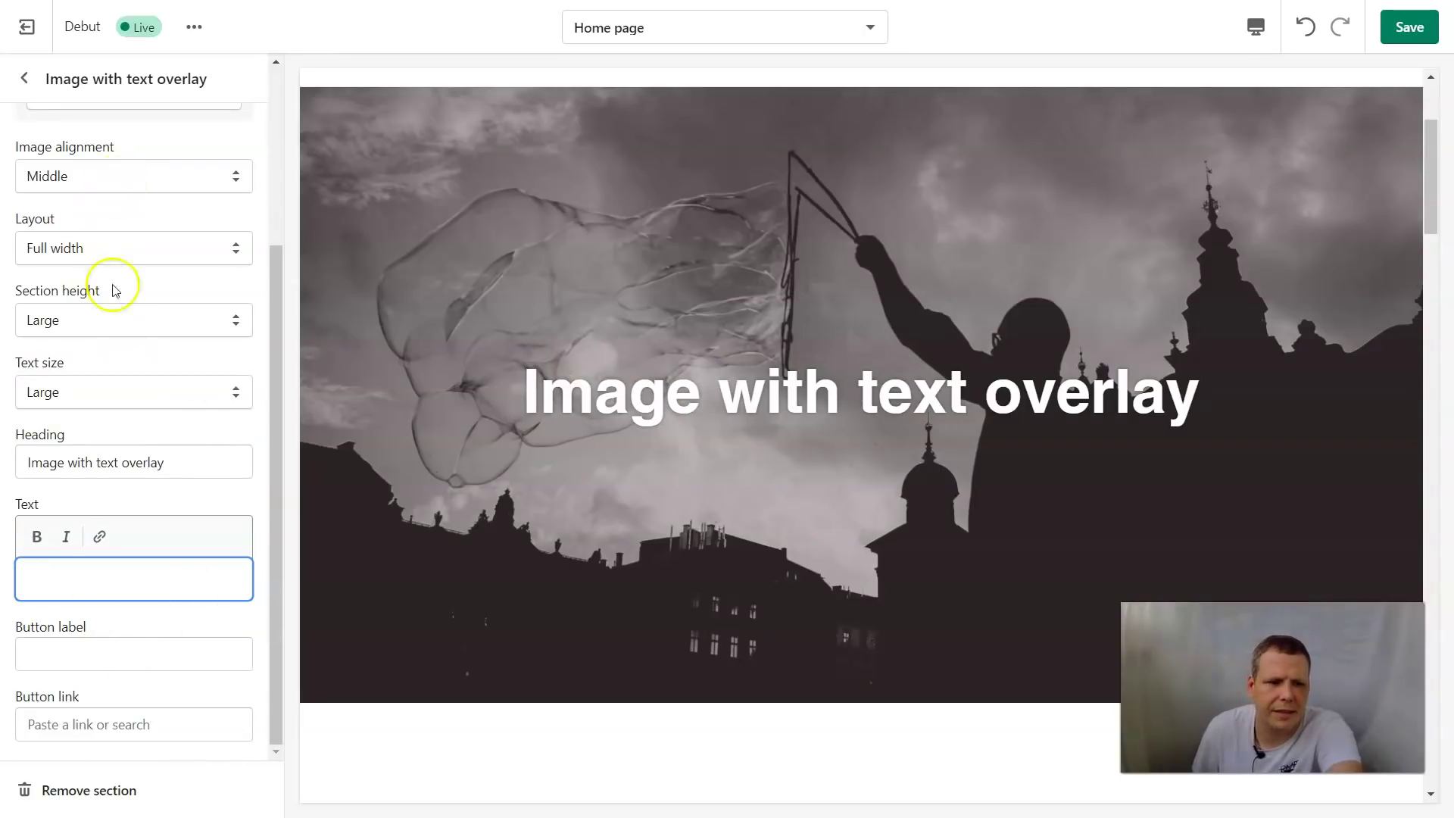
pyautogui.tripleClick(177, 467)
pyautogui.press('BackSpace')
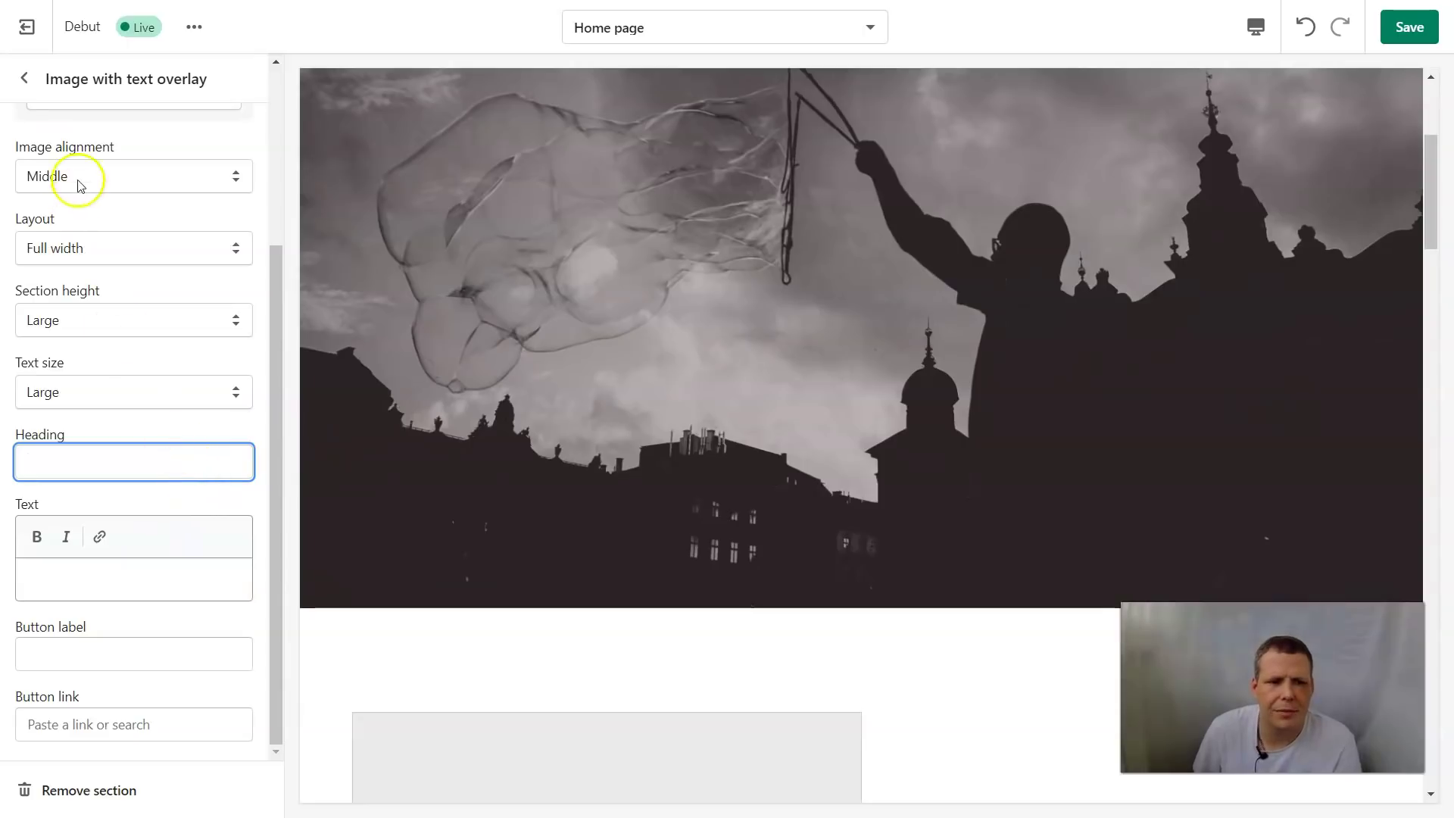
pyautogui.click(27, 81)
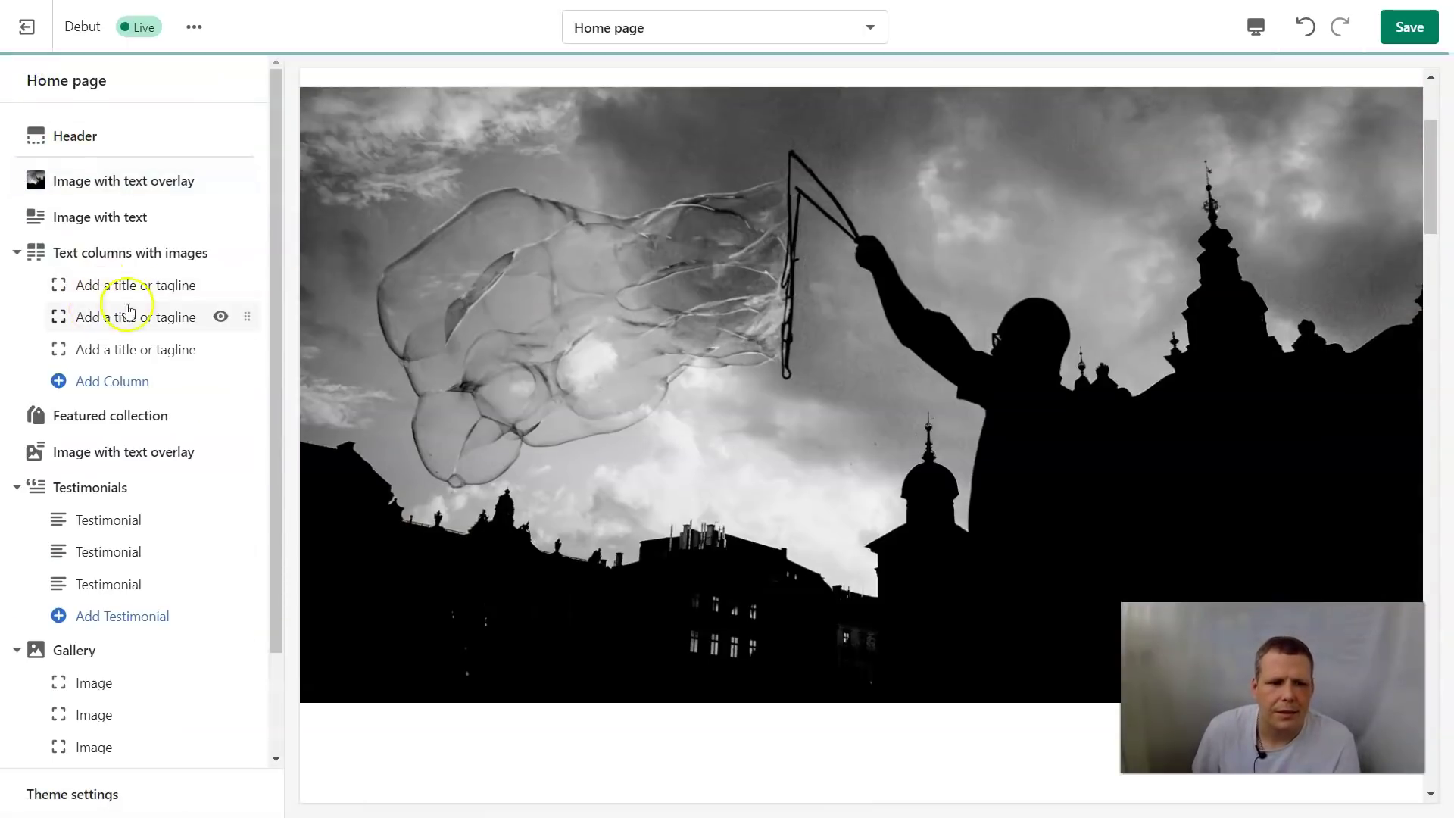
# Hide the three text columns, Text columns with images, Featured collection and second overlay banner
pyautogui.click(219, 285)
pyautogui.click(219, 317)
pyautogui.click(219, 349)
pyautogui.click(220, 252)
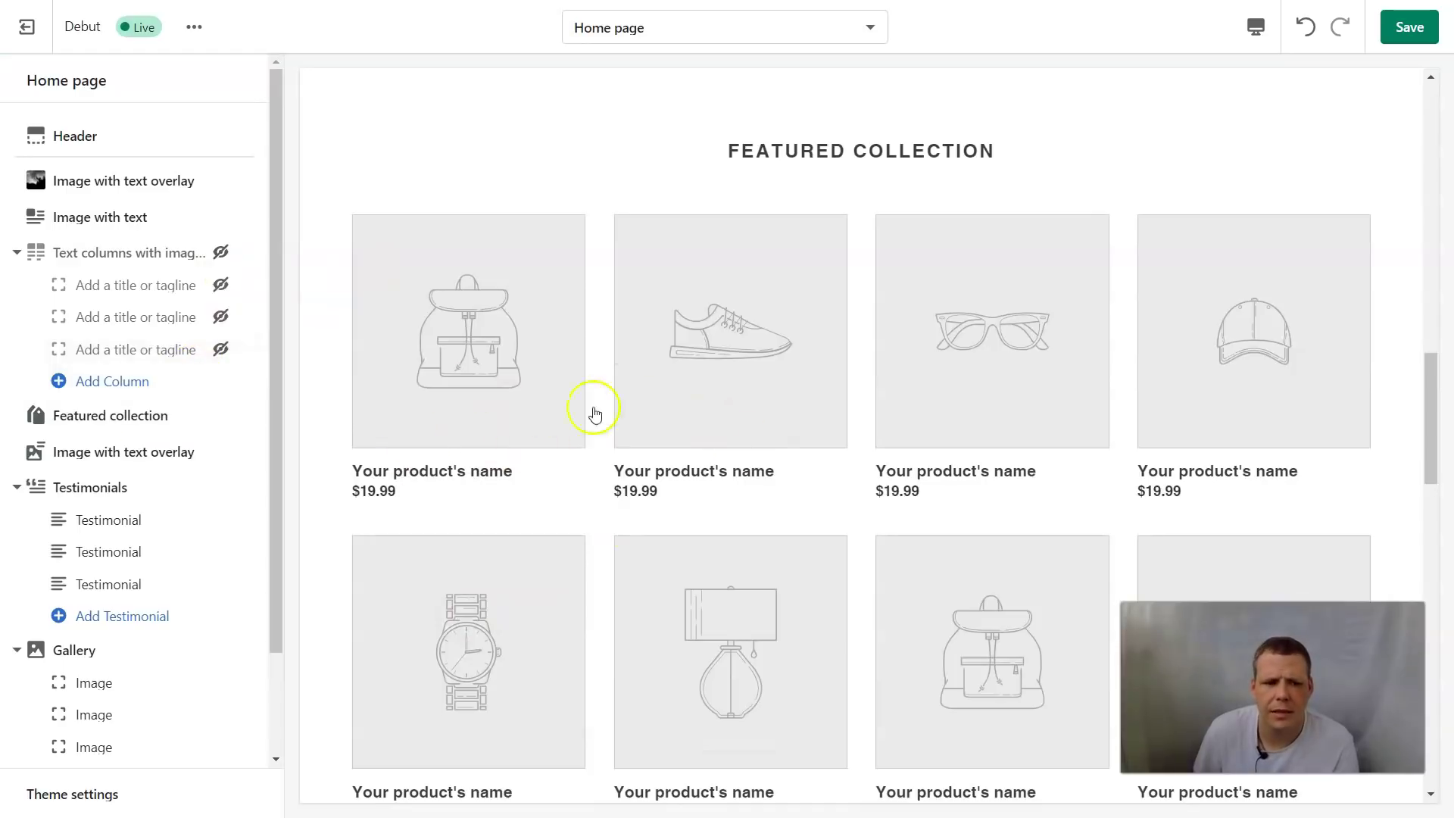
pyautogui.click(221, 416)
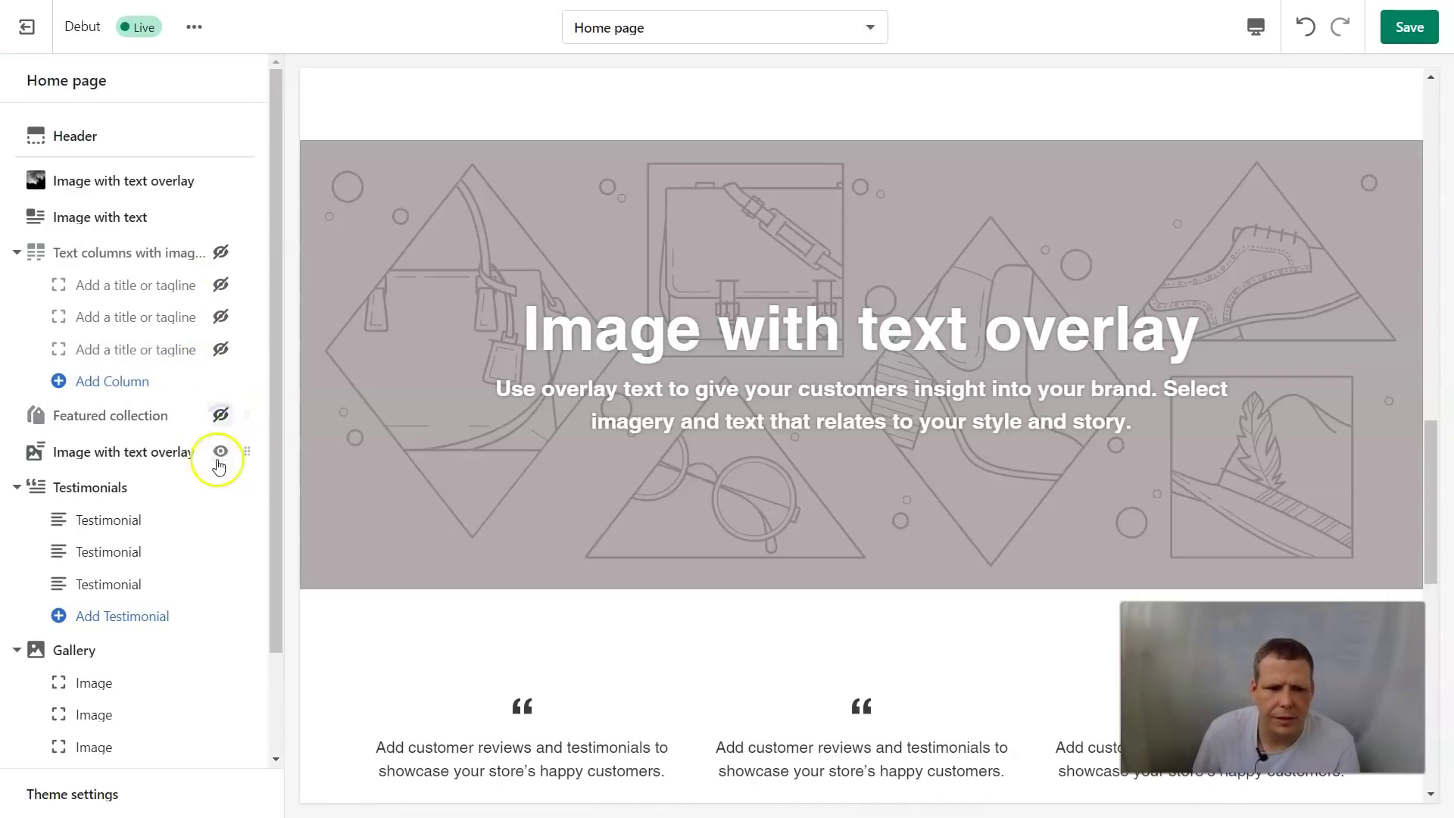
pyautogui.click(219, 453)
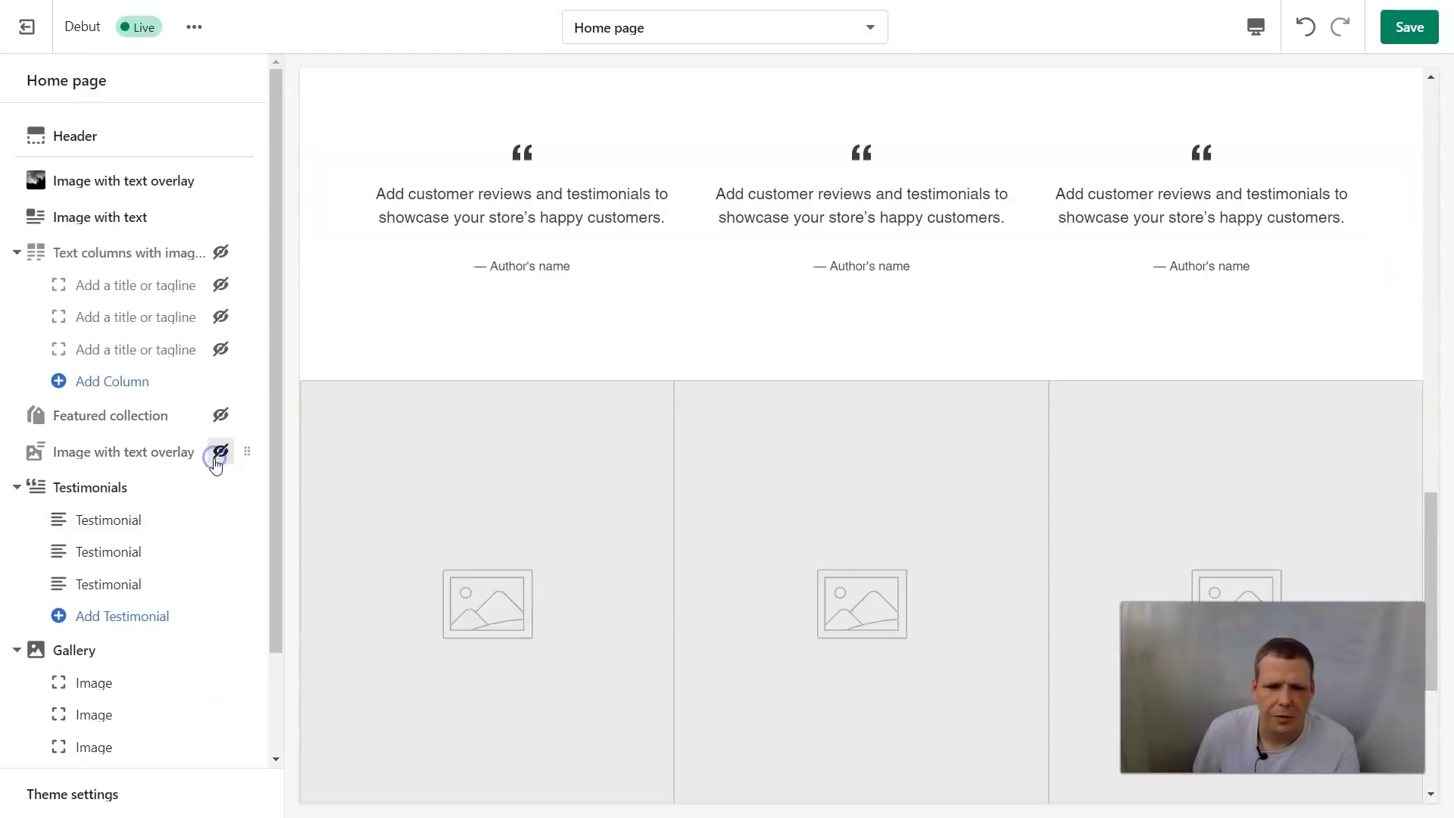
# Hide Testimonials, Gallery and the first gallery image, then move Gallery above Testimonials
pyautogui.click(217, 487)
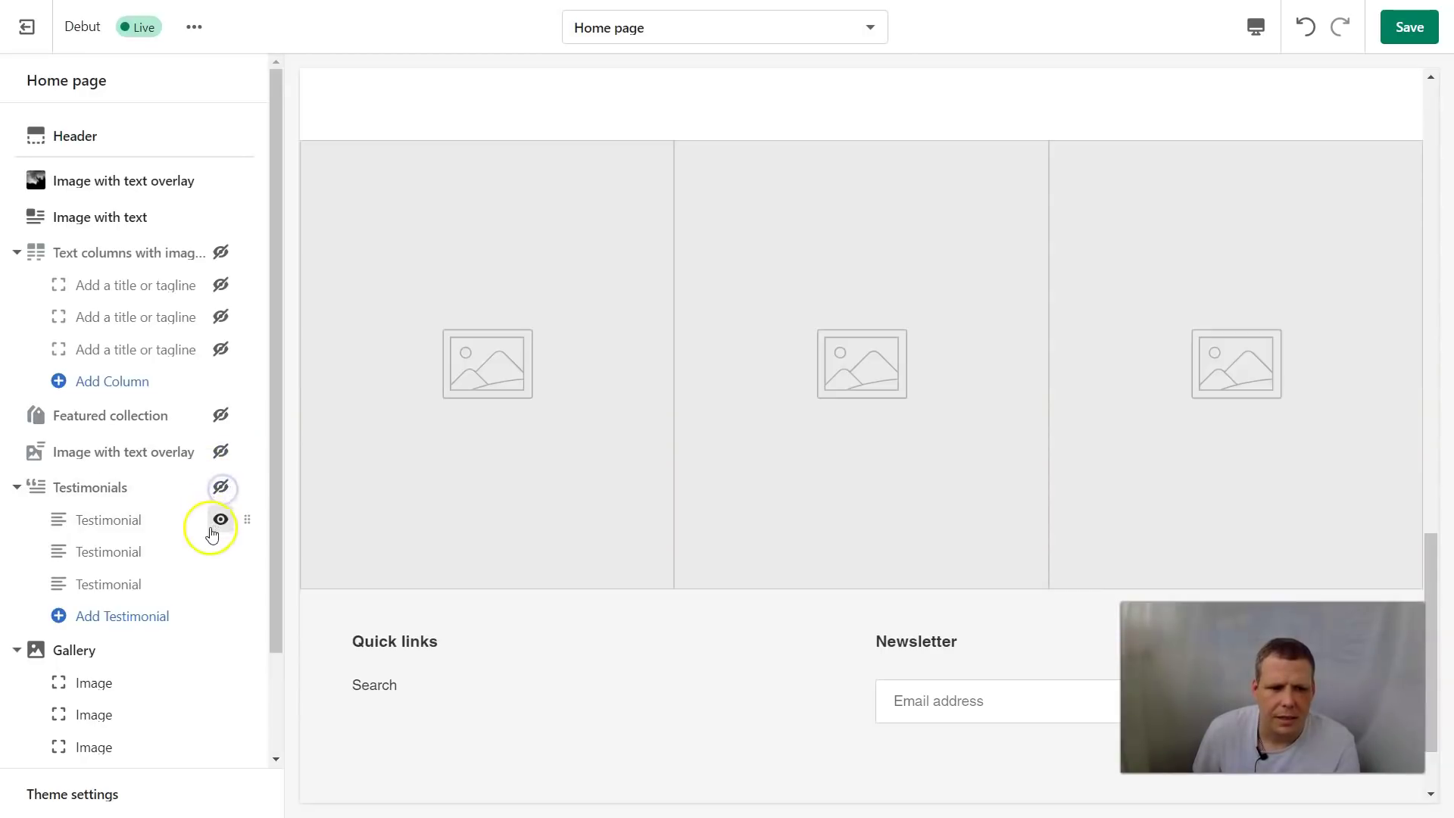
pyautogui.scroll(-2, 227, 507)
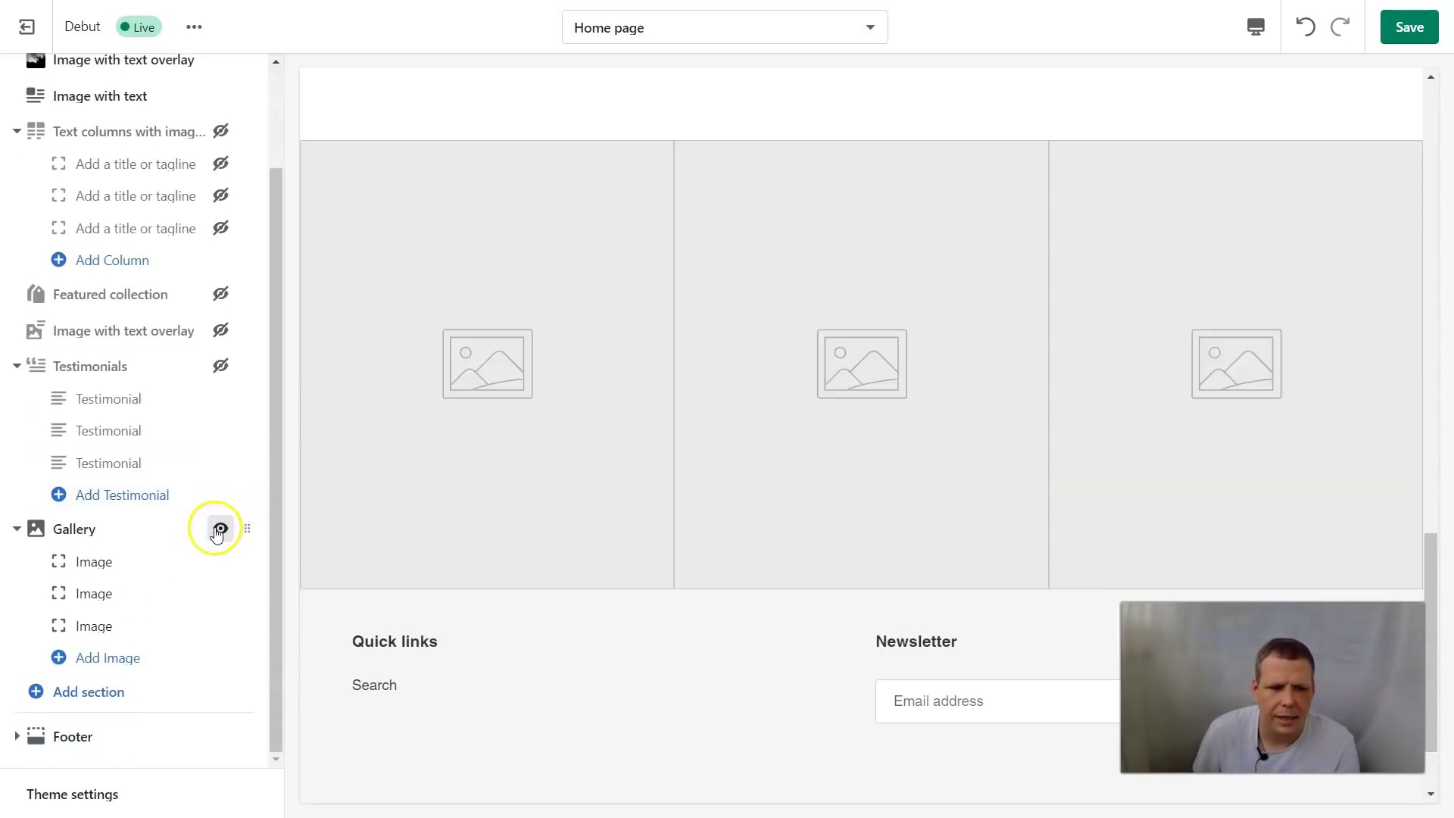
pyautogui.click(219, 530)
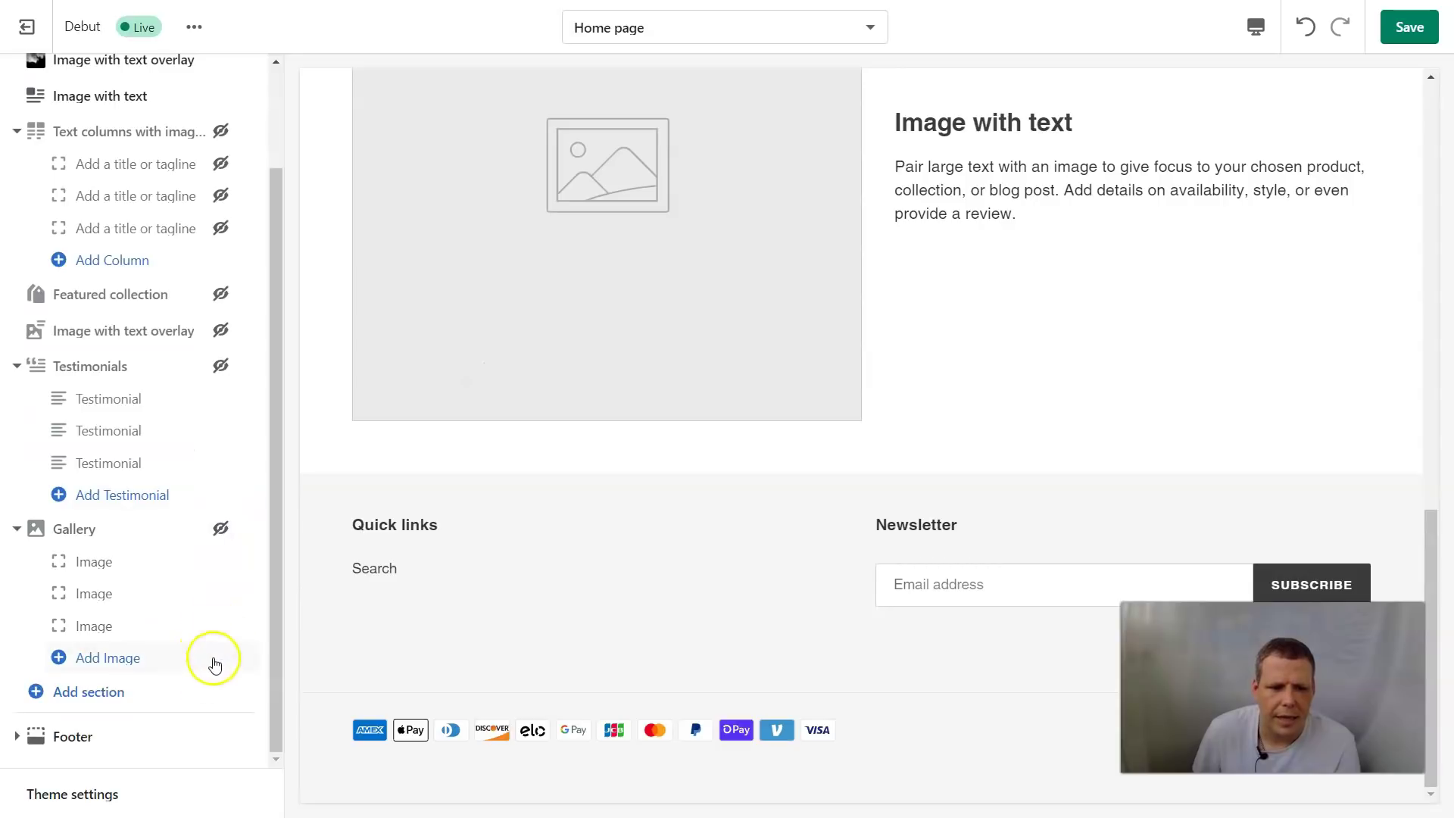
pyautogui.moveTo(236, 568)
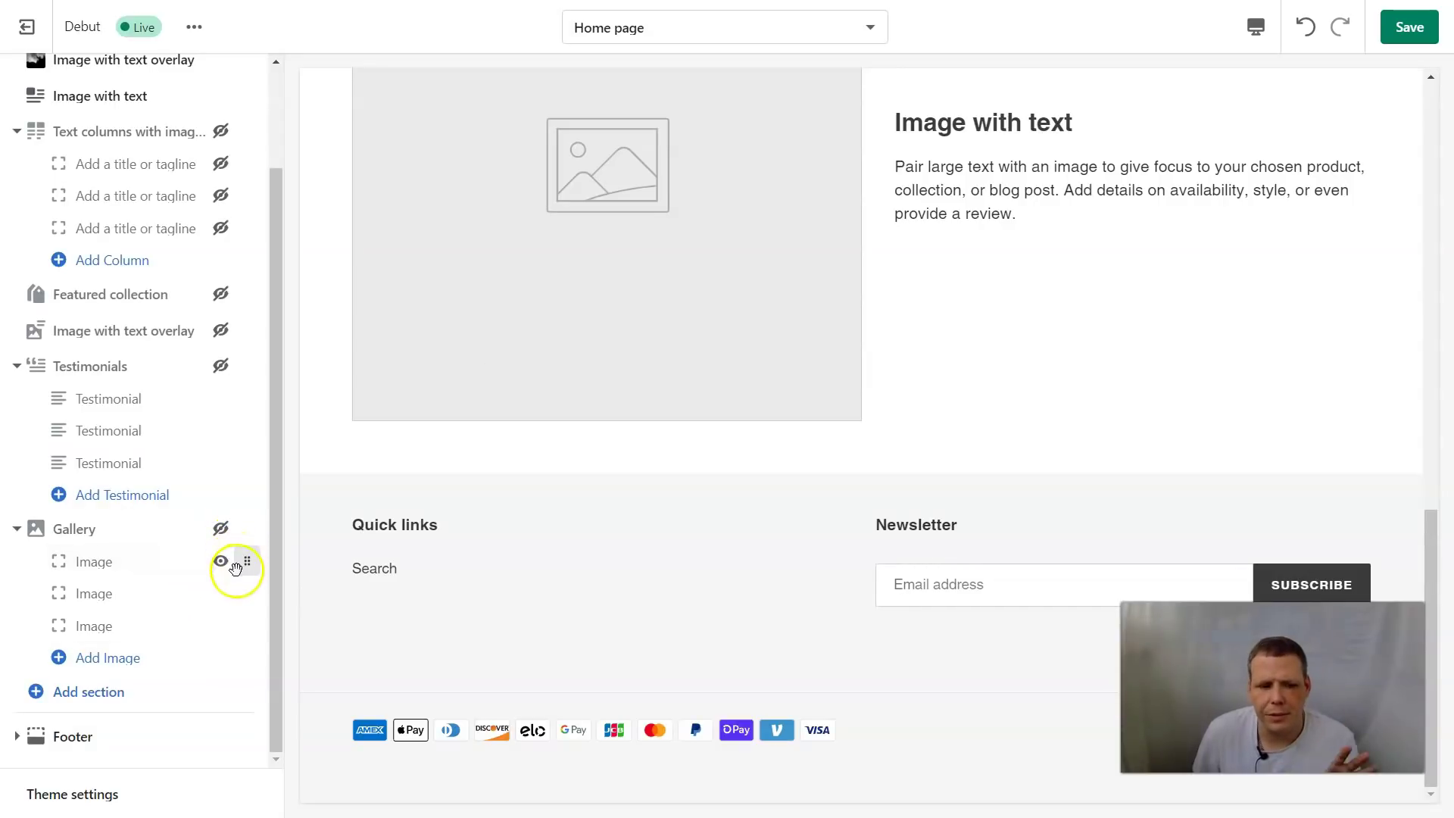
pyautogui.click(219, 560)
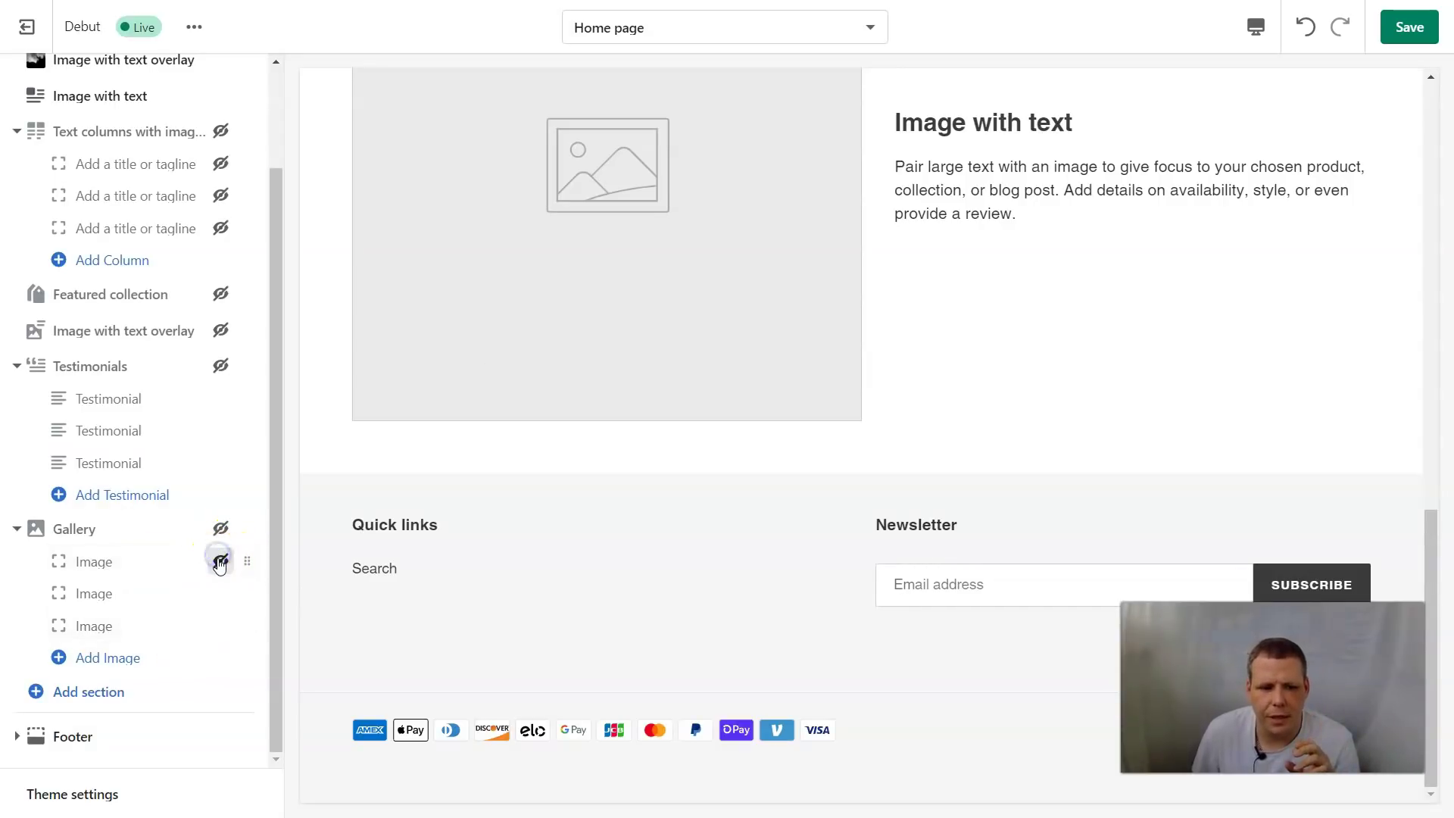
pyautogui.moveTo(250, 529); pyautogui.dragTo(250, 366)
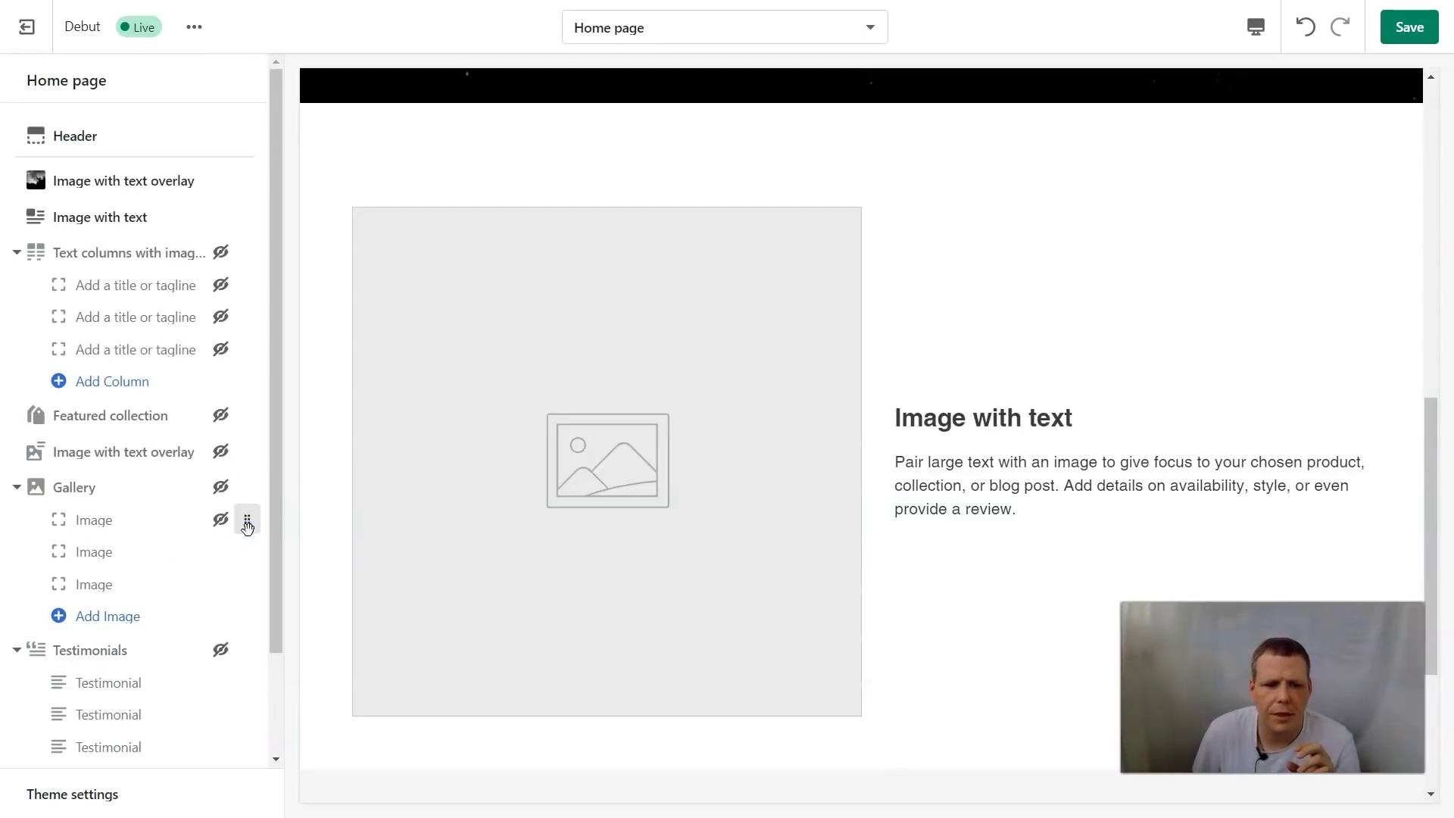
pyautogui.scroll(-1, 218, 653)
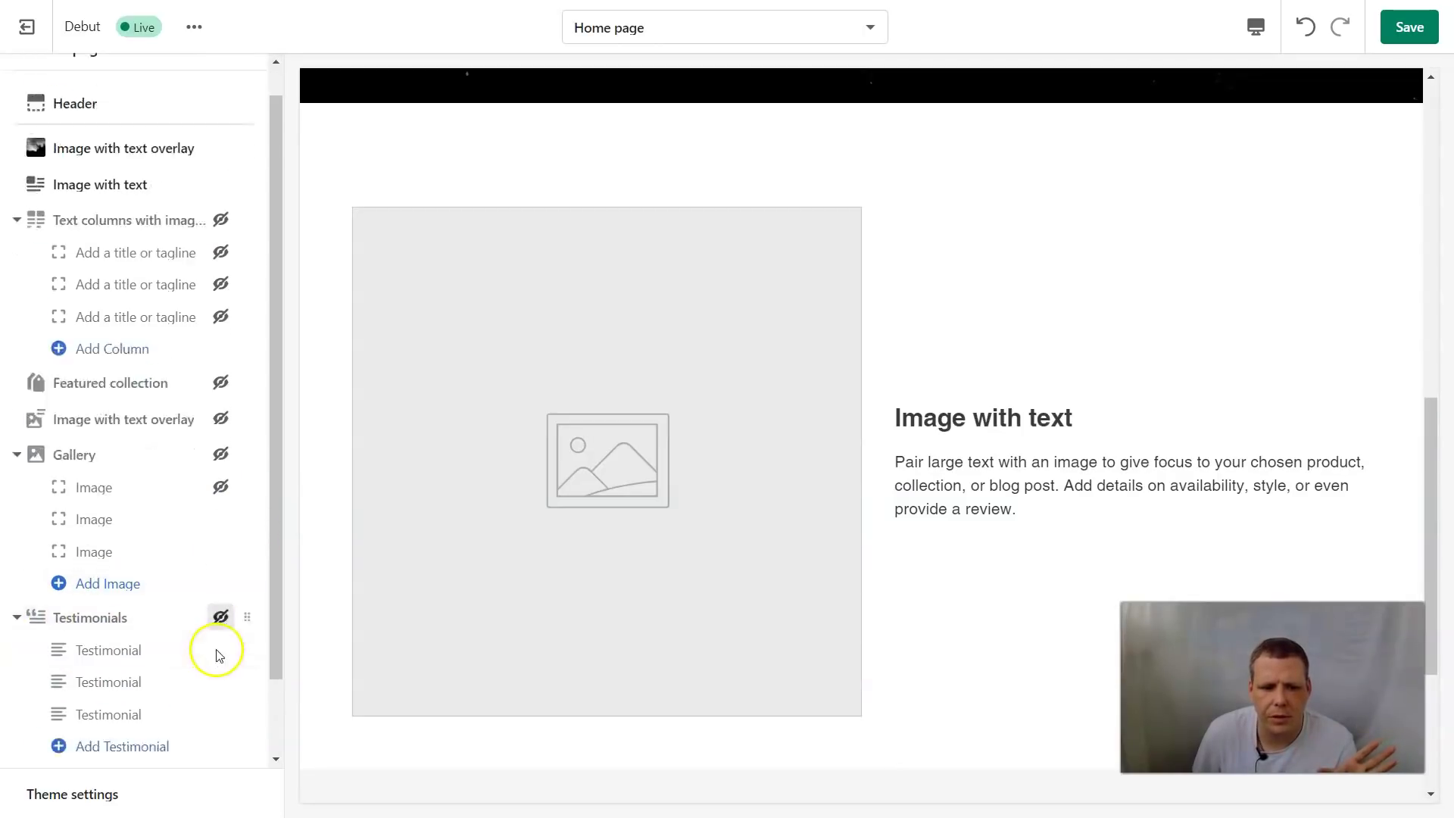
pyautogui.scroll(-1, 217, 654)
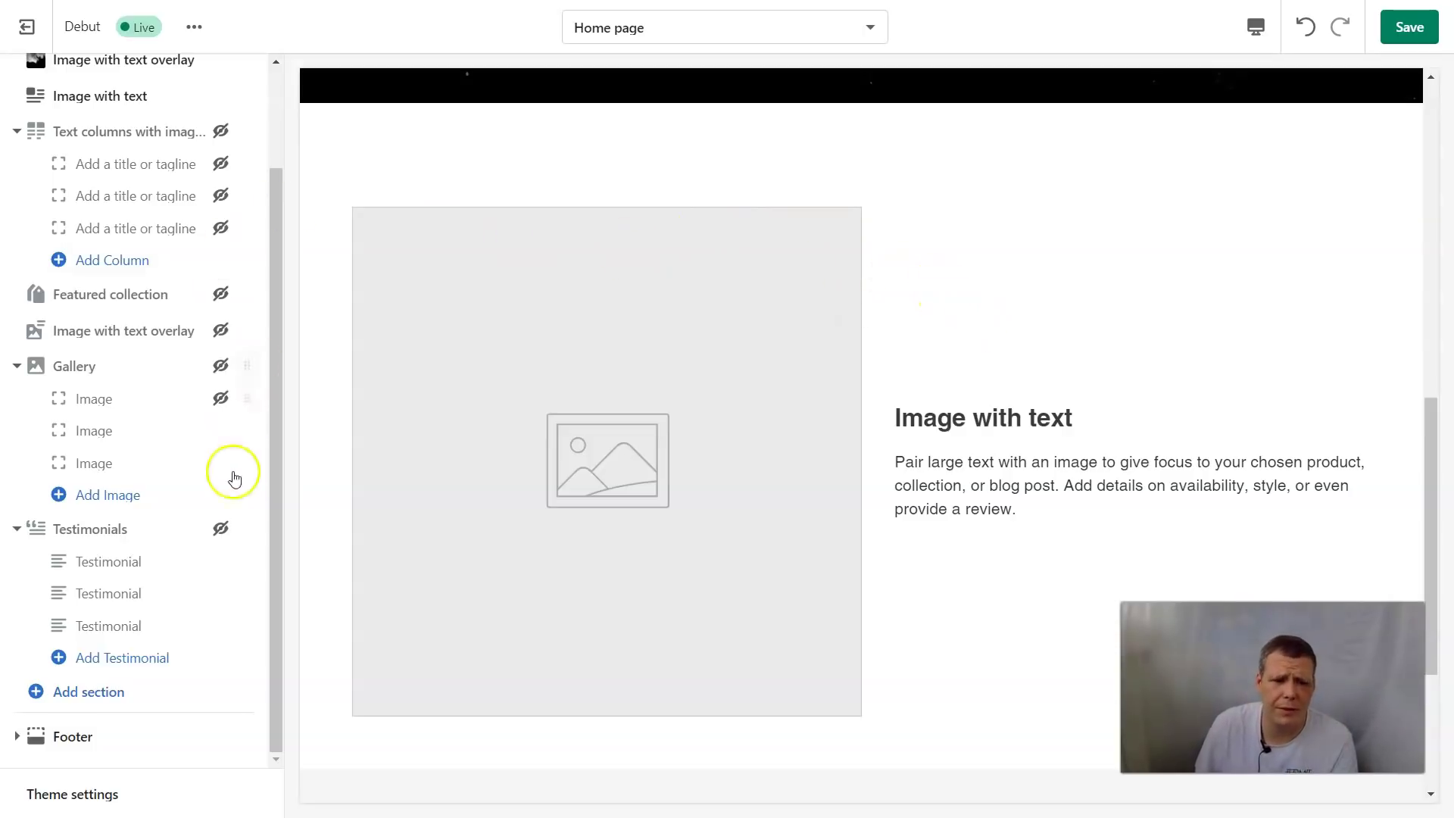
# Open the Add section list and choose a Custom content section
pyautogui.click(79, 696)
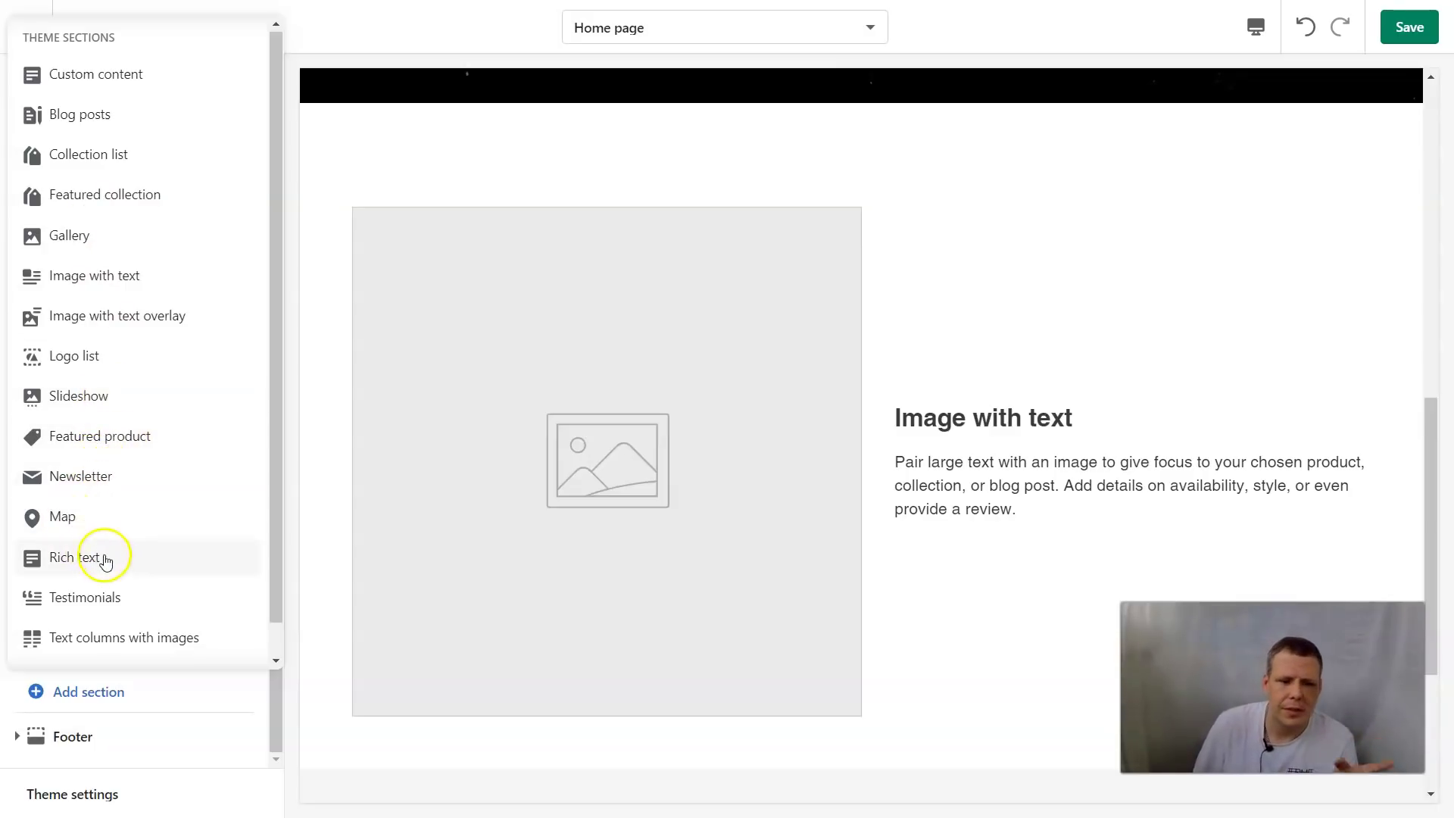
pyautogui.scroll(-1, 152, 606)
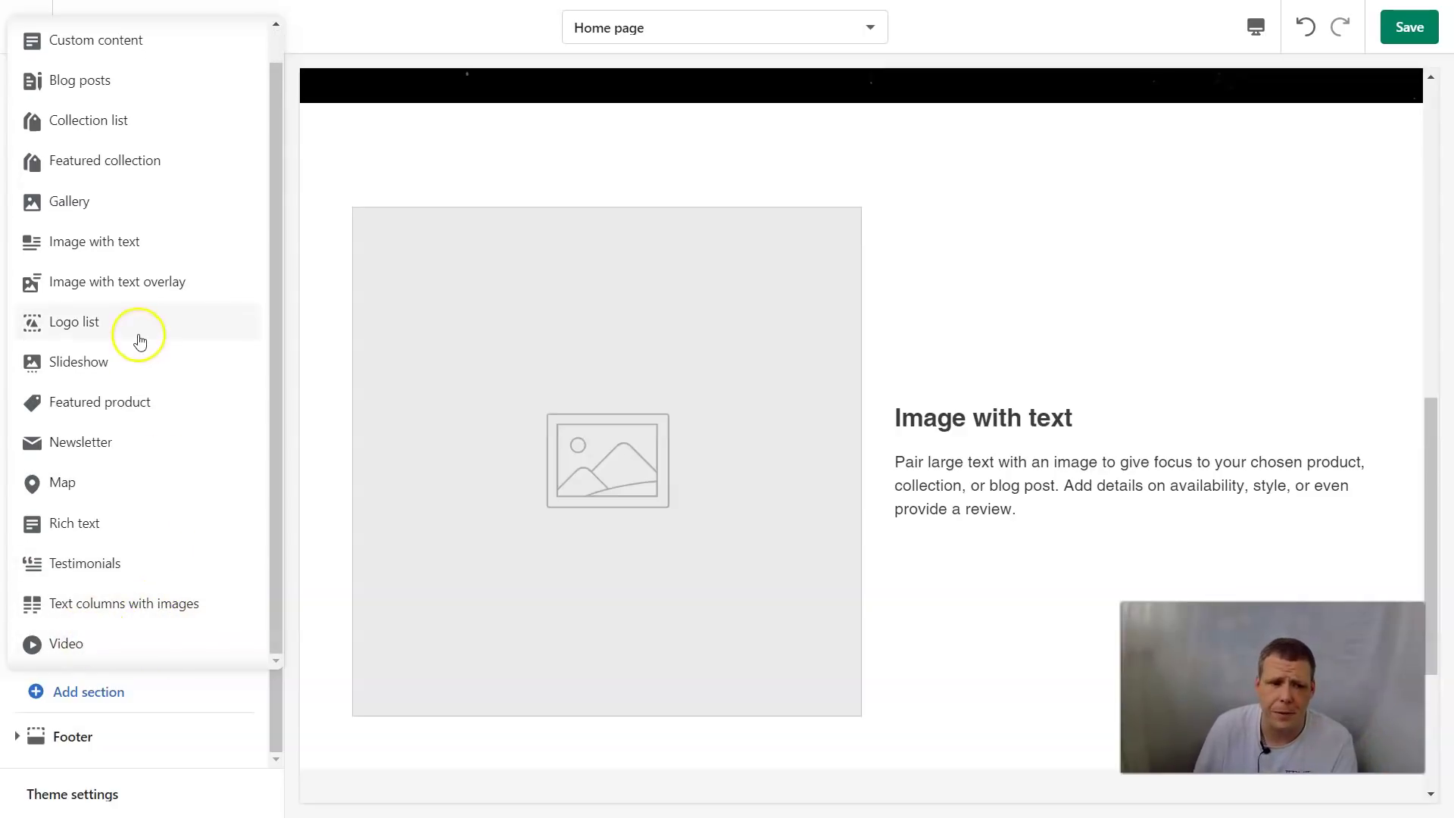
pyautogui.scroll(1, 141, 333)
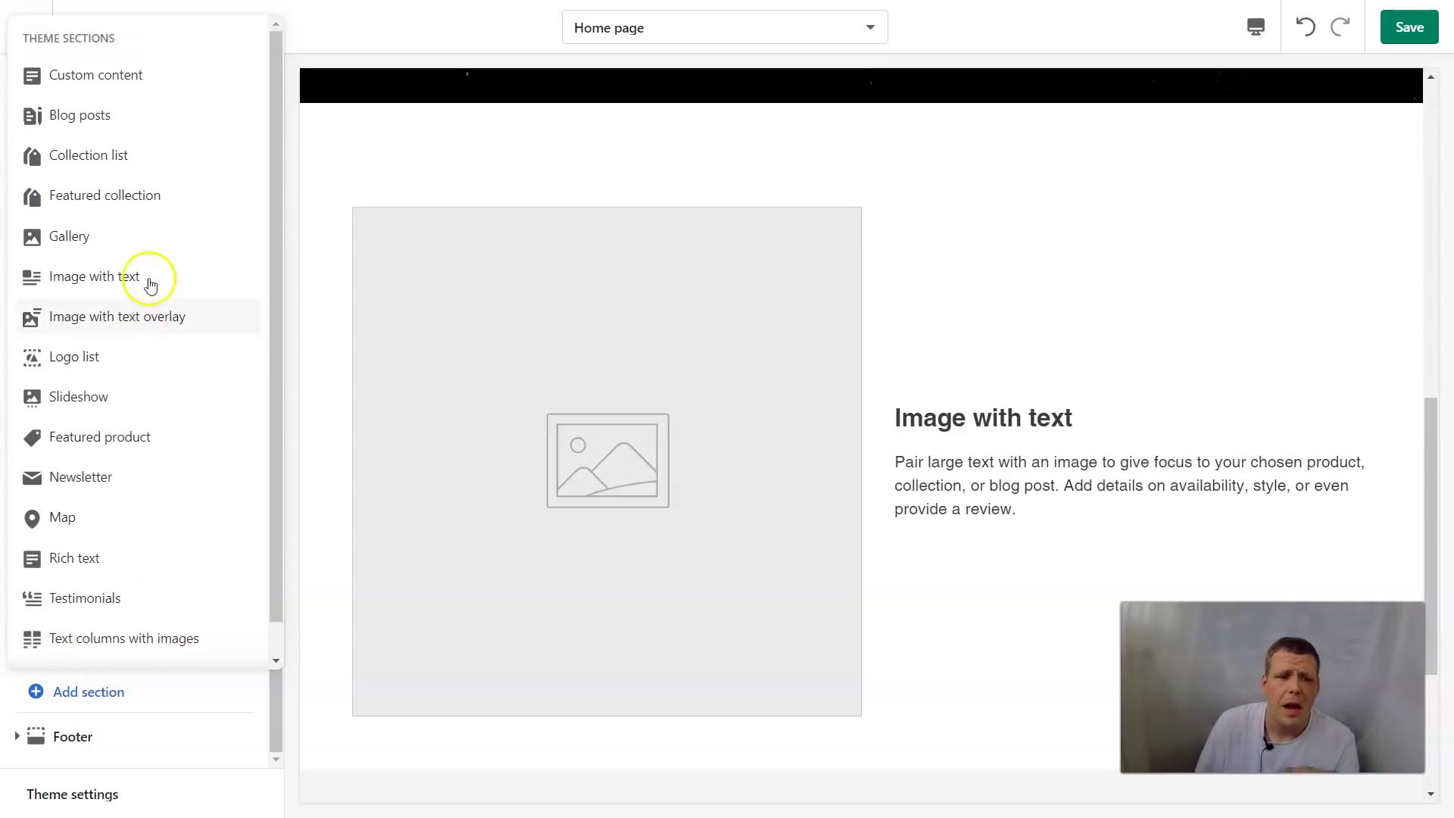
pyautogui.click(124, 78)
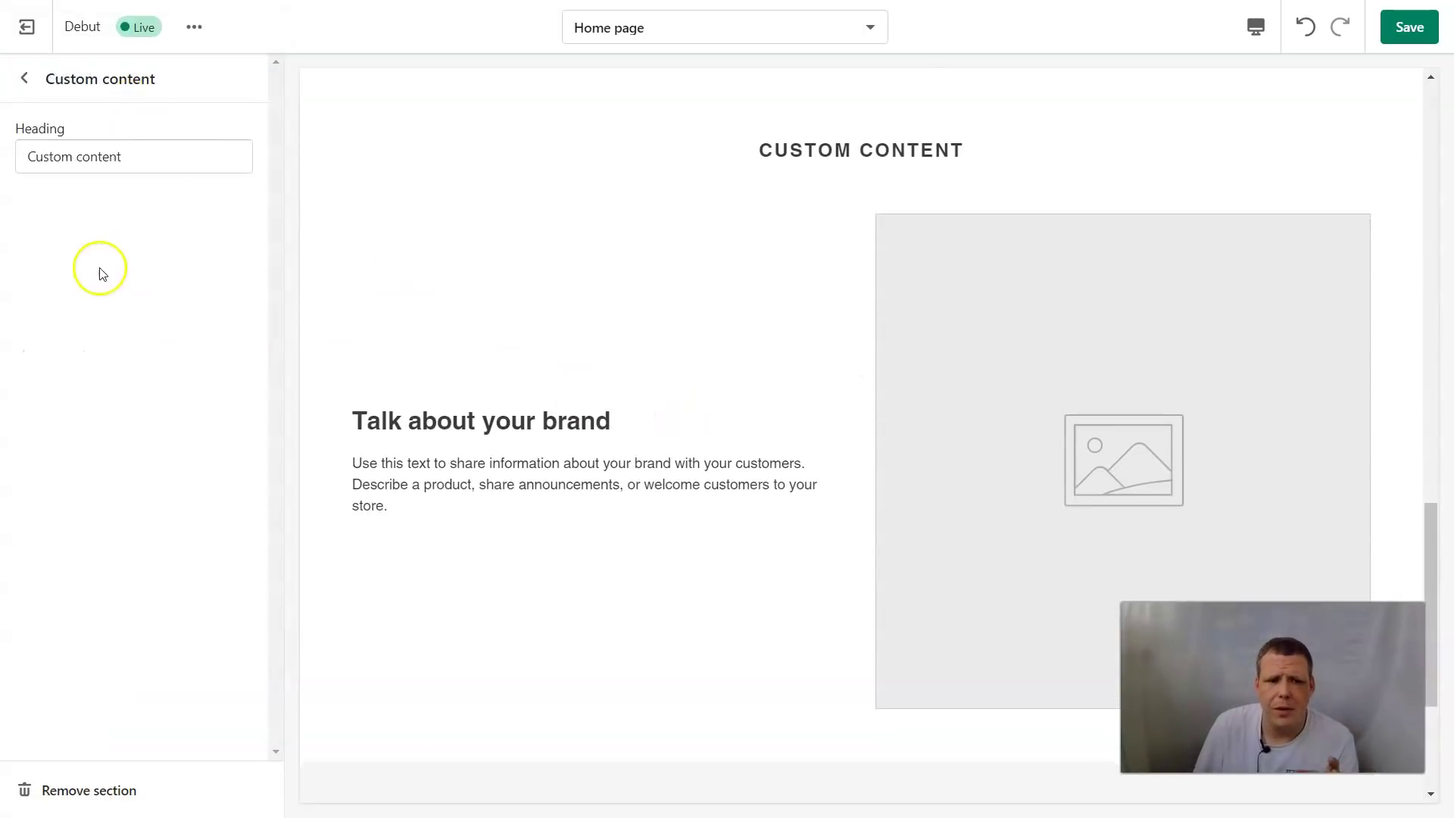
# Change the Custom content heading to 'Choose your design'
pyautogui.scroll(-2, 793, 348)
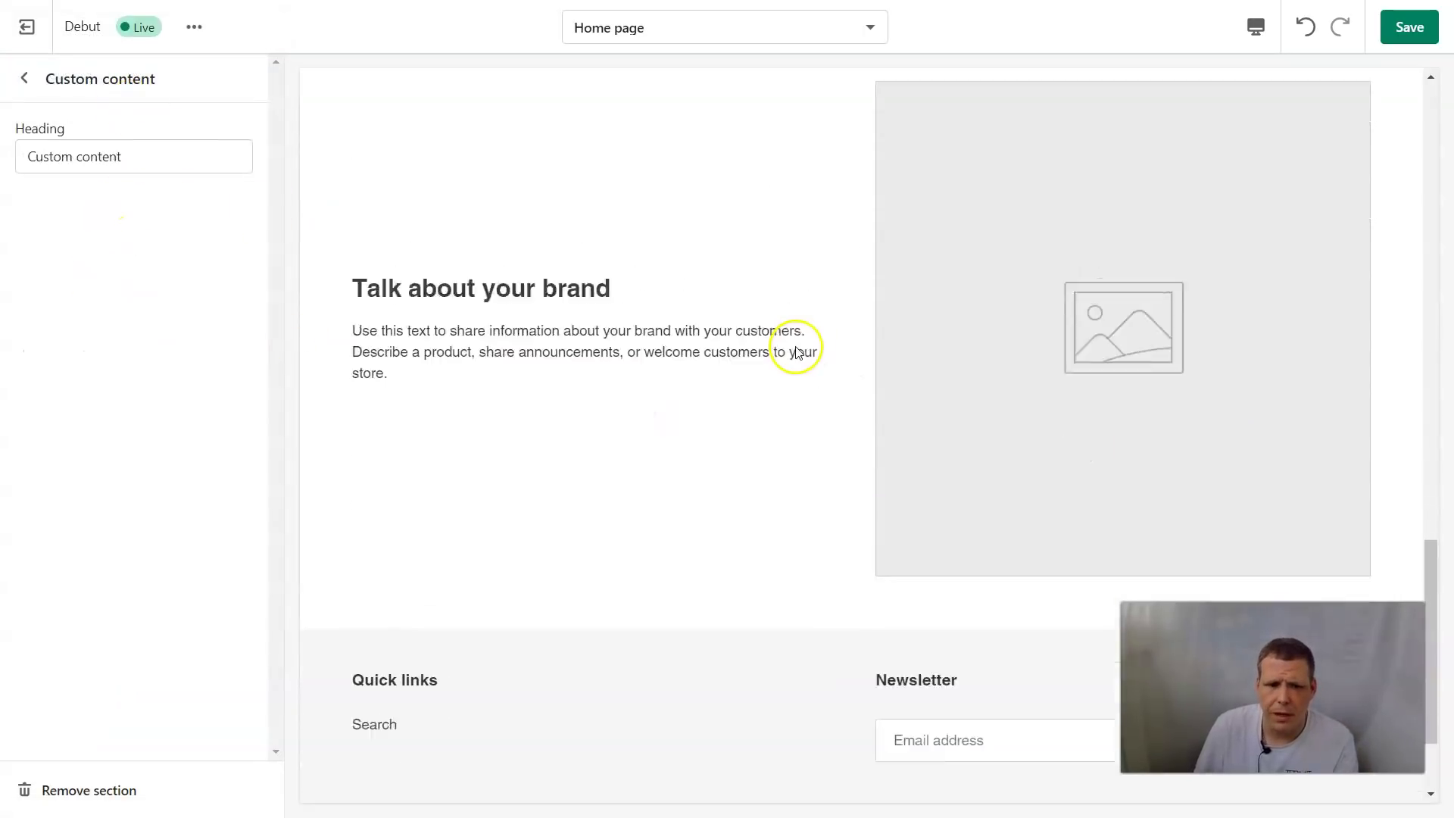
pyautogui.click(155, 147)
pyautogui.press('BackSpace')
pyautogui.press('BackSpace')
pyautogui.press('BackSpace')
pyautogui.press('BackSpace')
pyautogui.press('BackSpace')
pyautogui.press('BackSpace')
pyautogui.press('BackSpace')
pyautogui.press('BackSpace')
pyautogui.press('BackSpace')
pyautogui.press('BackSpace')
pyautogui.press('BackSpace')
pyautogui.press('BackSpace')
pyautogui.press('BackSpace')
pyautogui.press('BackSpace')
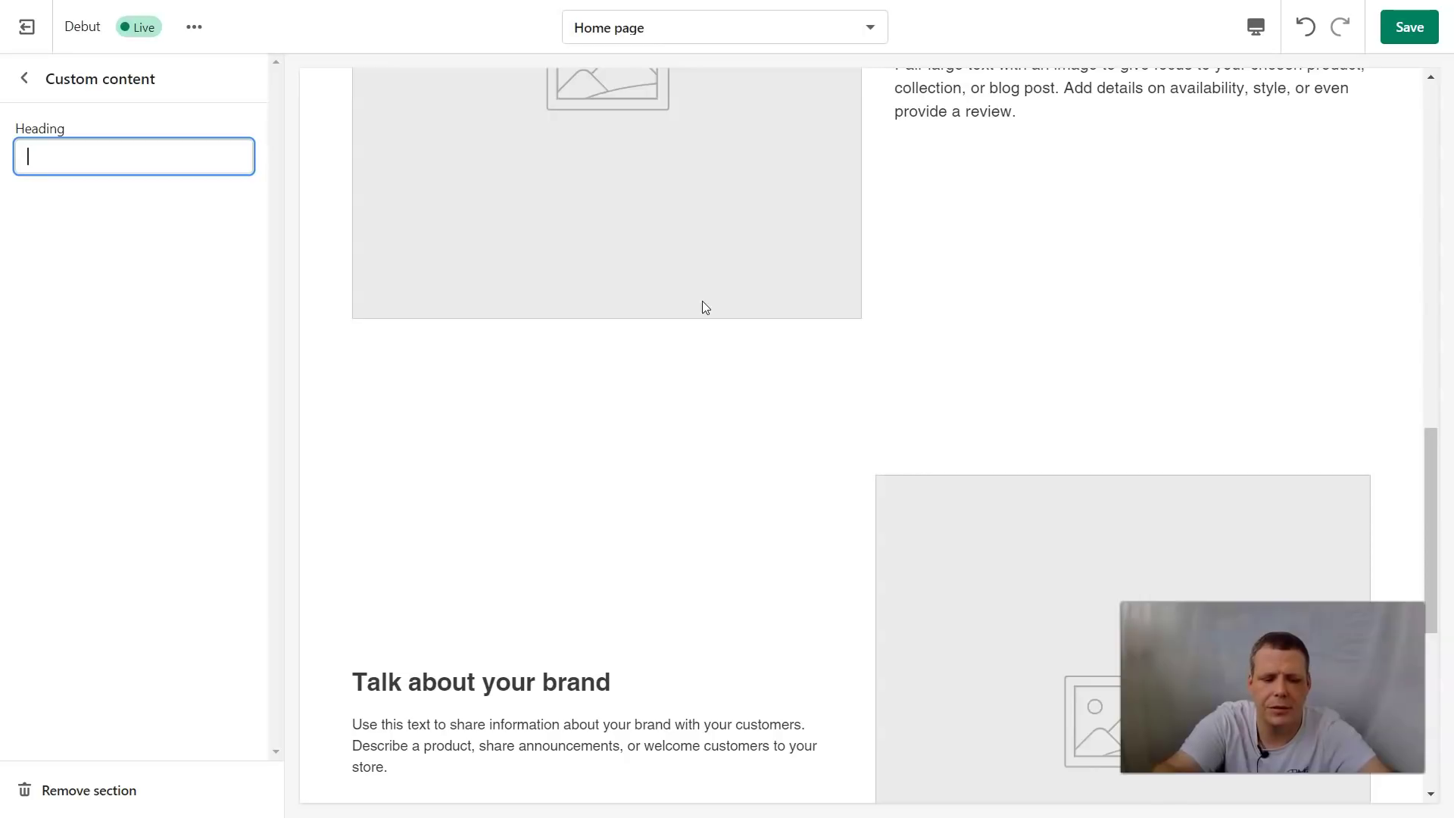
pyautogui.write('CH')
pyautogui.press('BackSpace')
pyautogui.write('H')
pyautogui.press('BackSpace')
pyautogui.write('h')
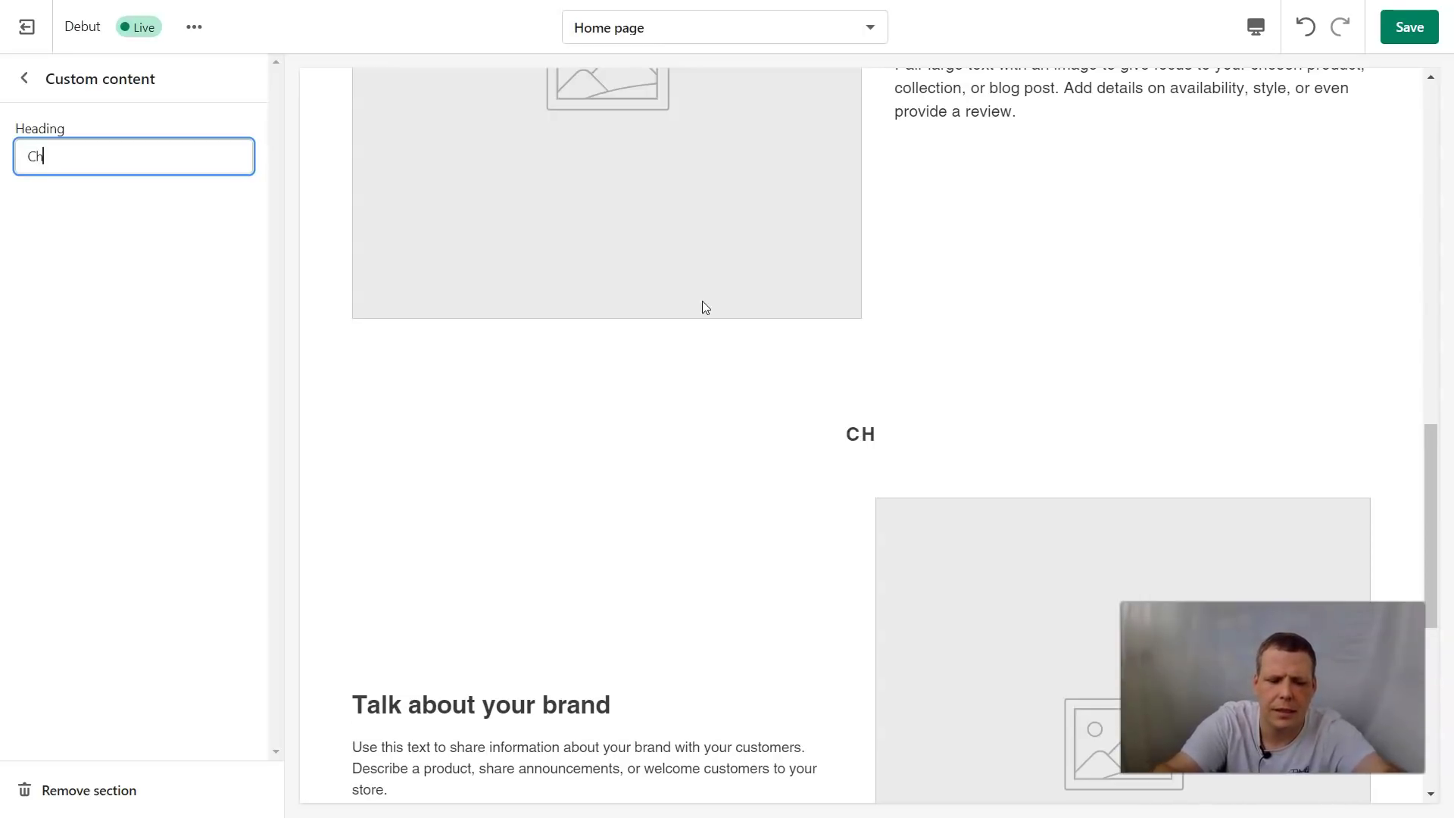
pyautogui.write('oose you')
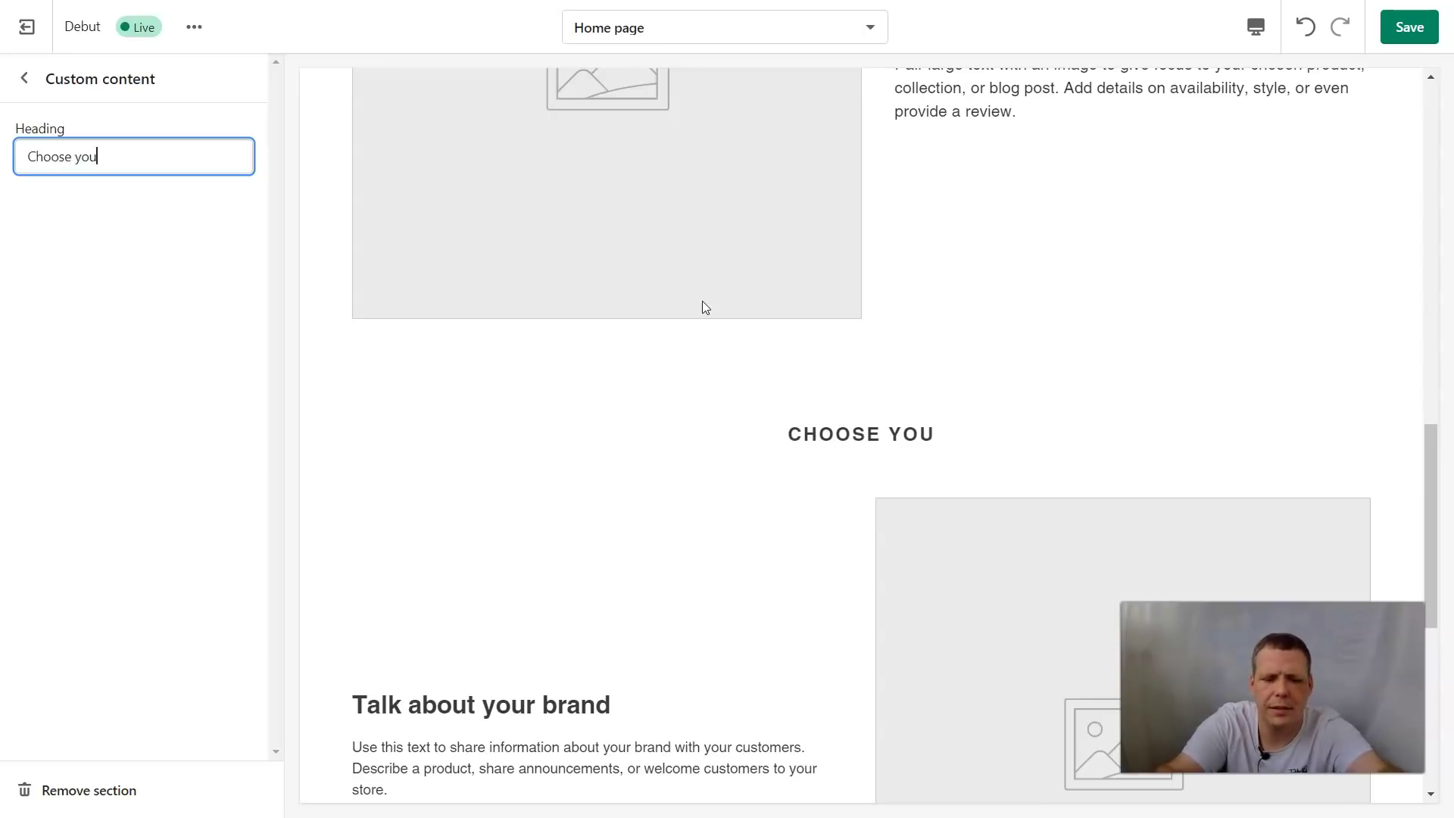
pyautogui.write('r des')
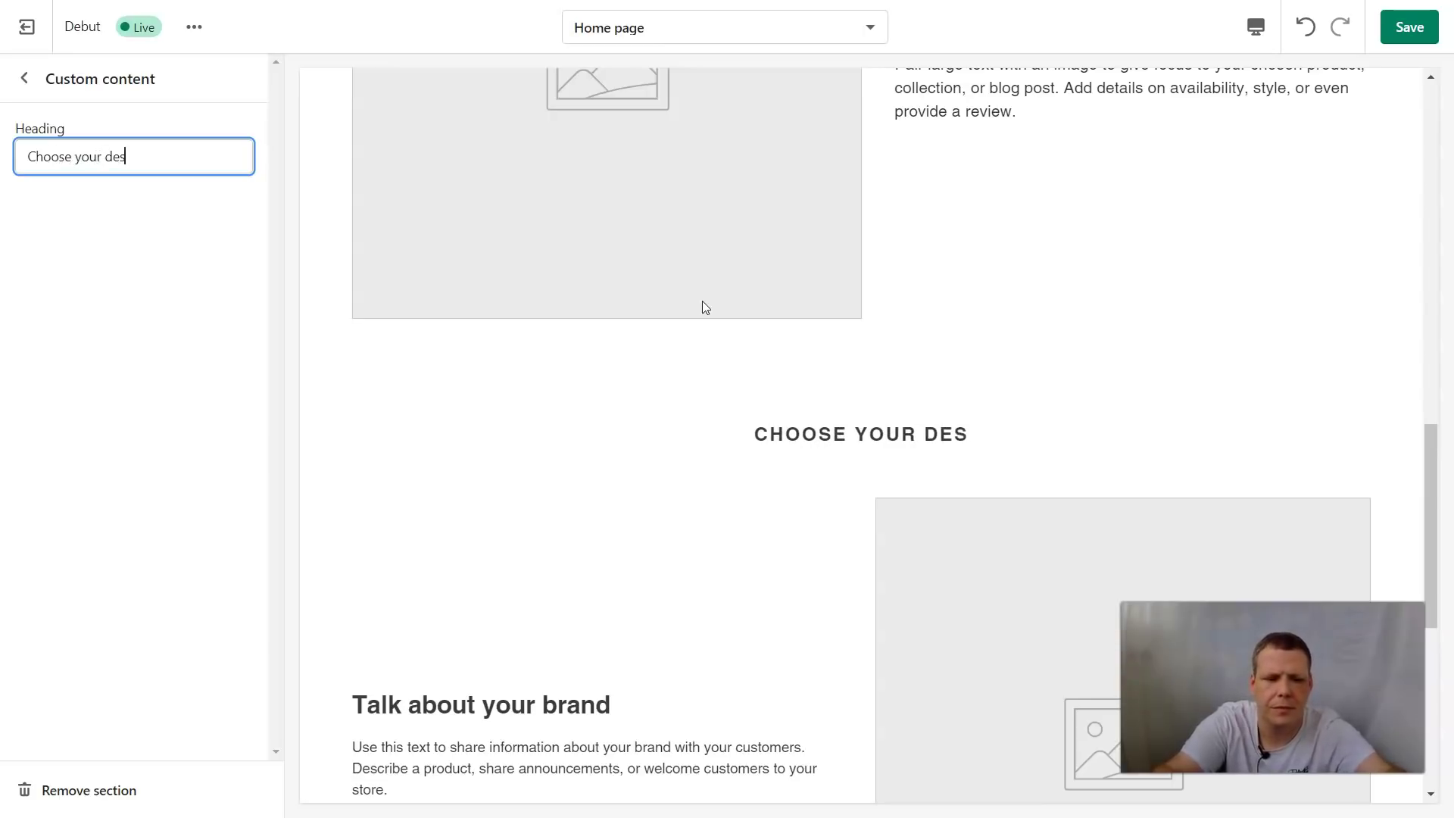
pyautogui.write('ign')
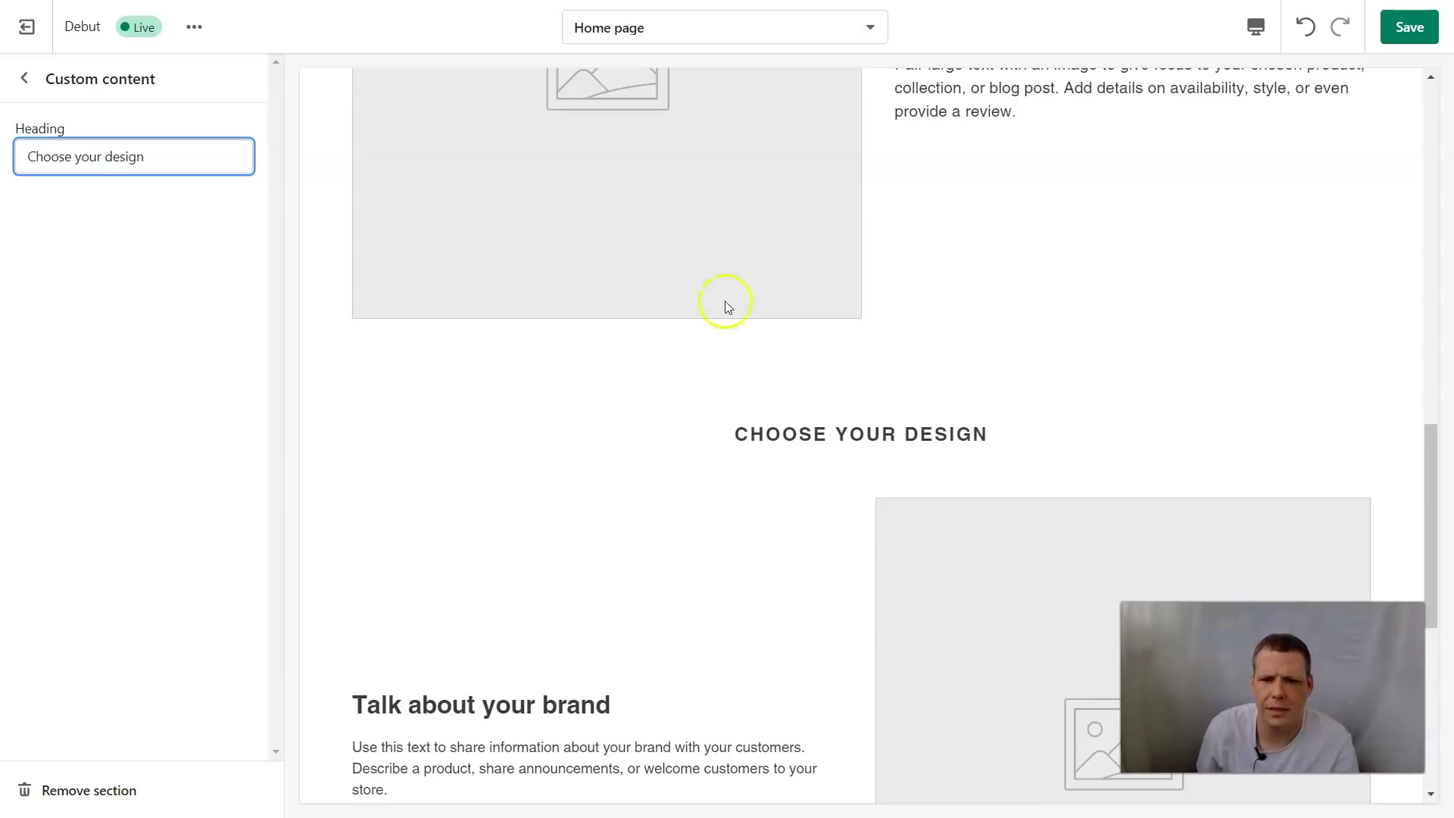
# Save the theme changes and return to the Home page section list
pyautogui.scroll(2, 725, 301)
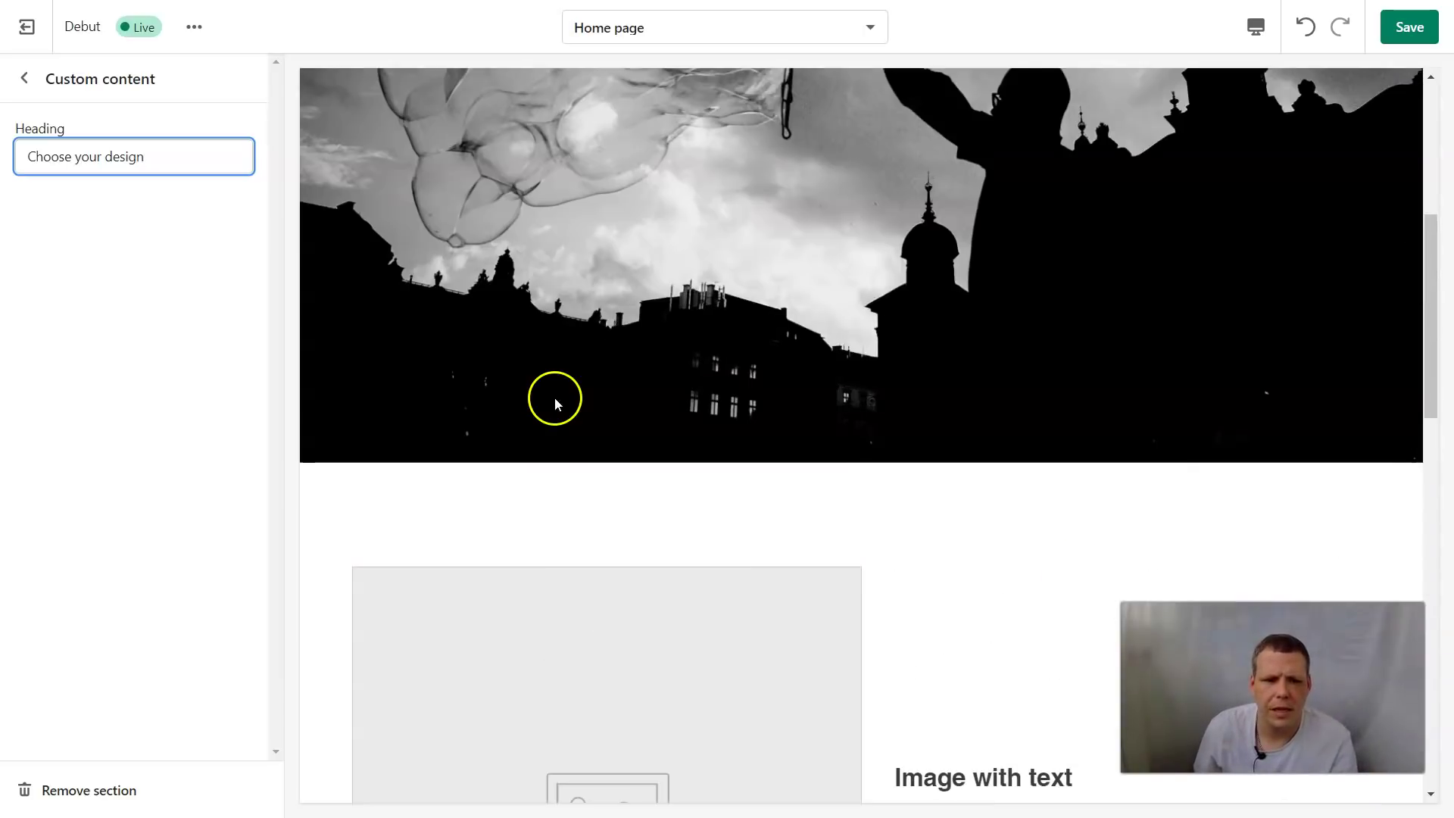
pyautogui.scroll(-4, 555, 403)
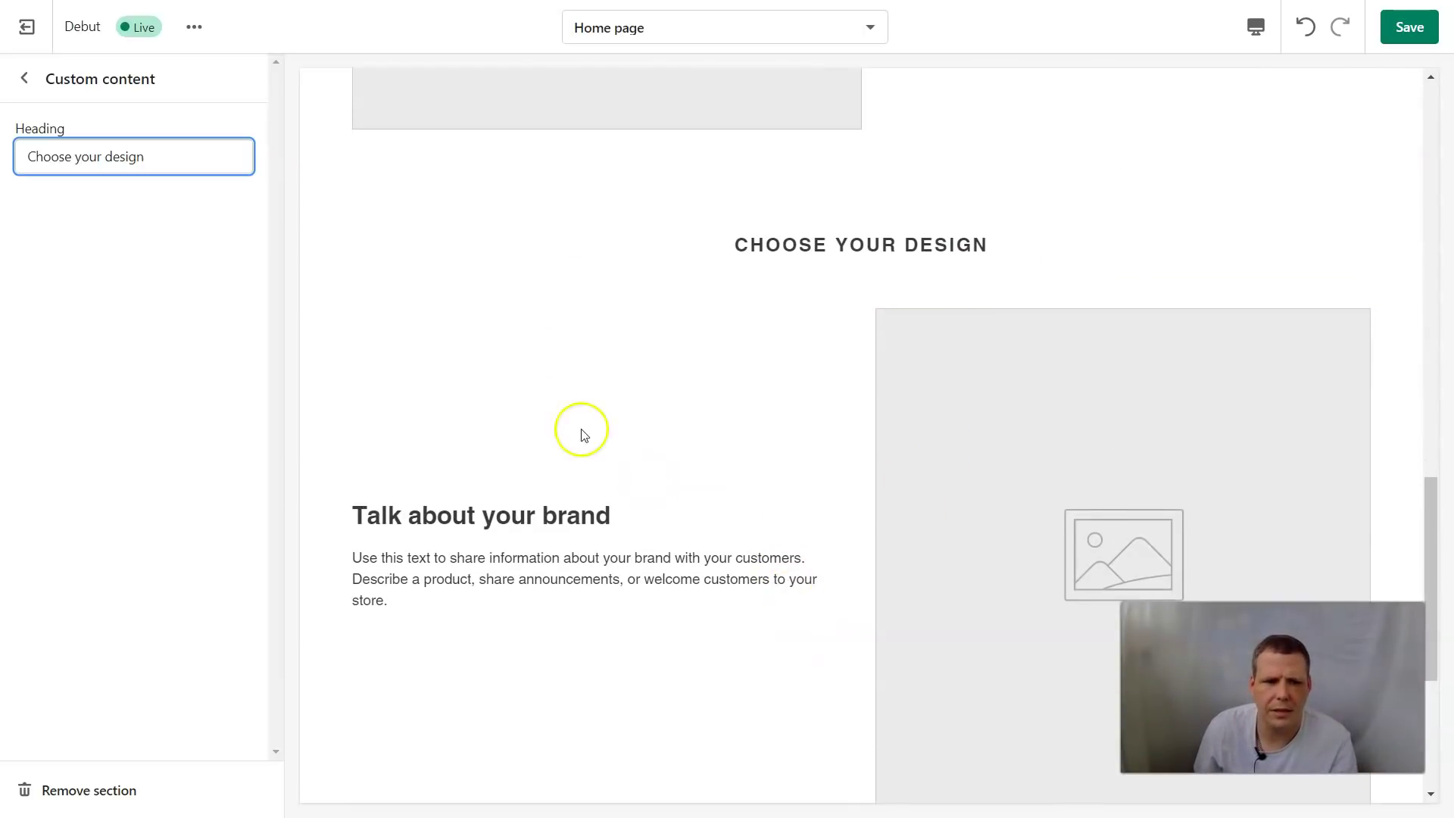
pyautogui.click(139, 311)
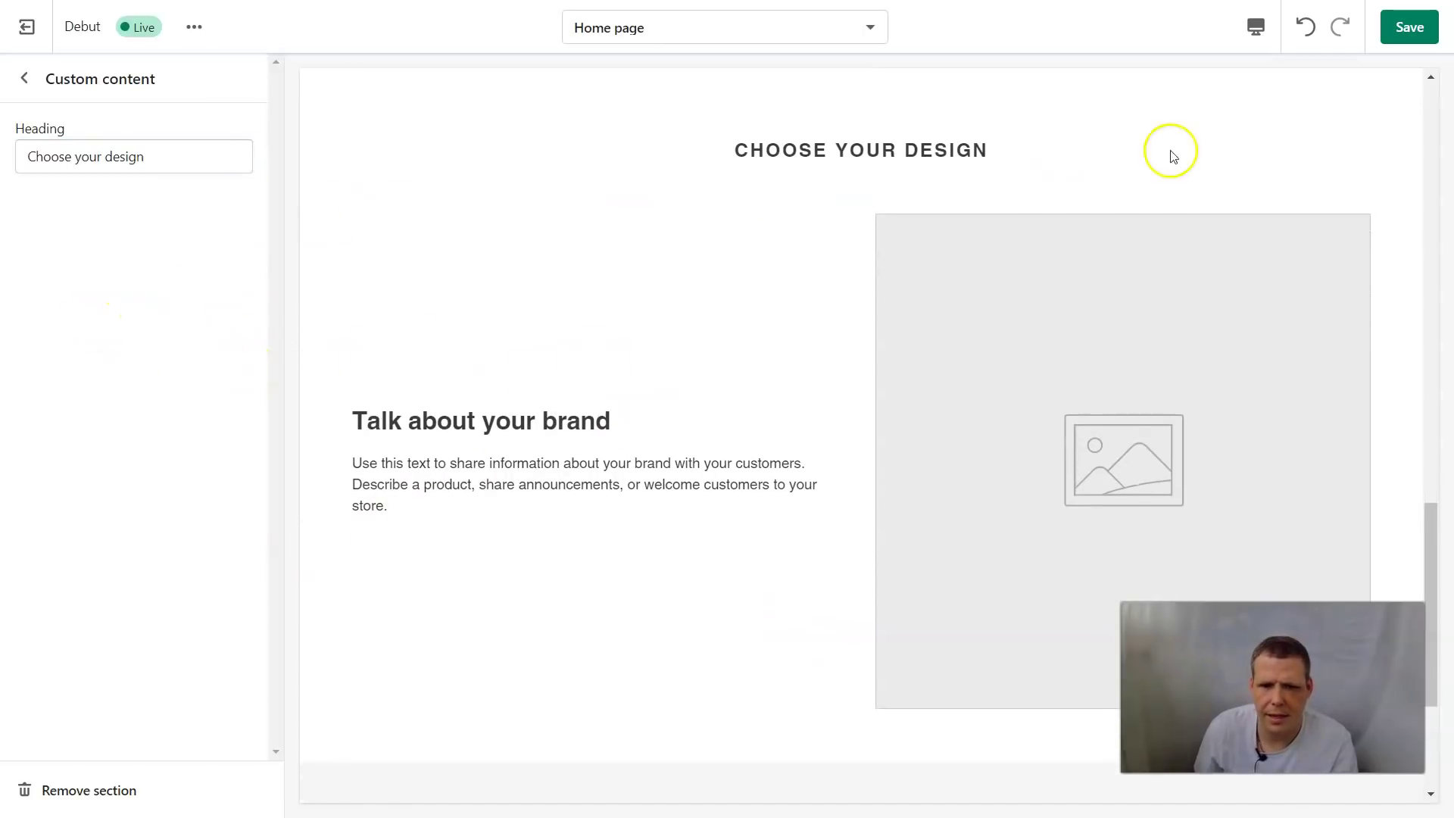
pyautogui.click(1407, 29)
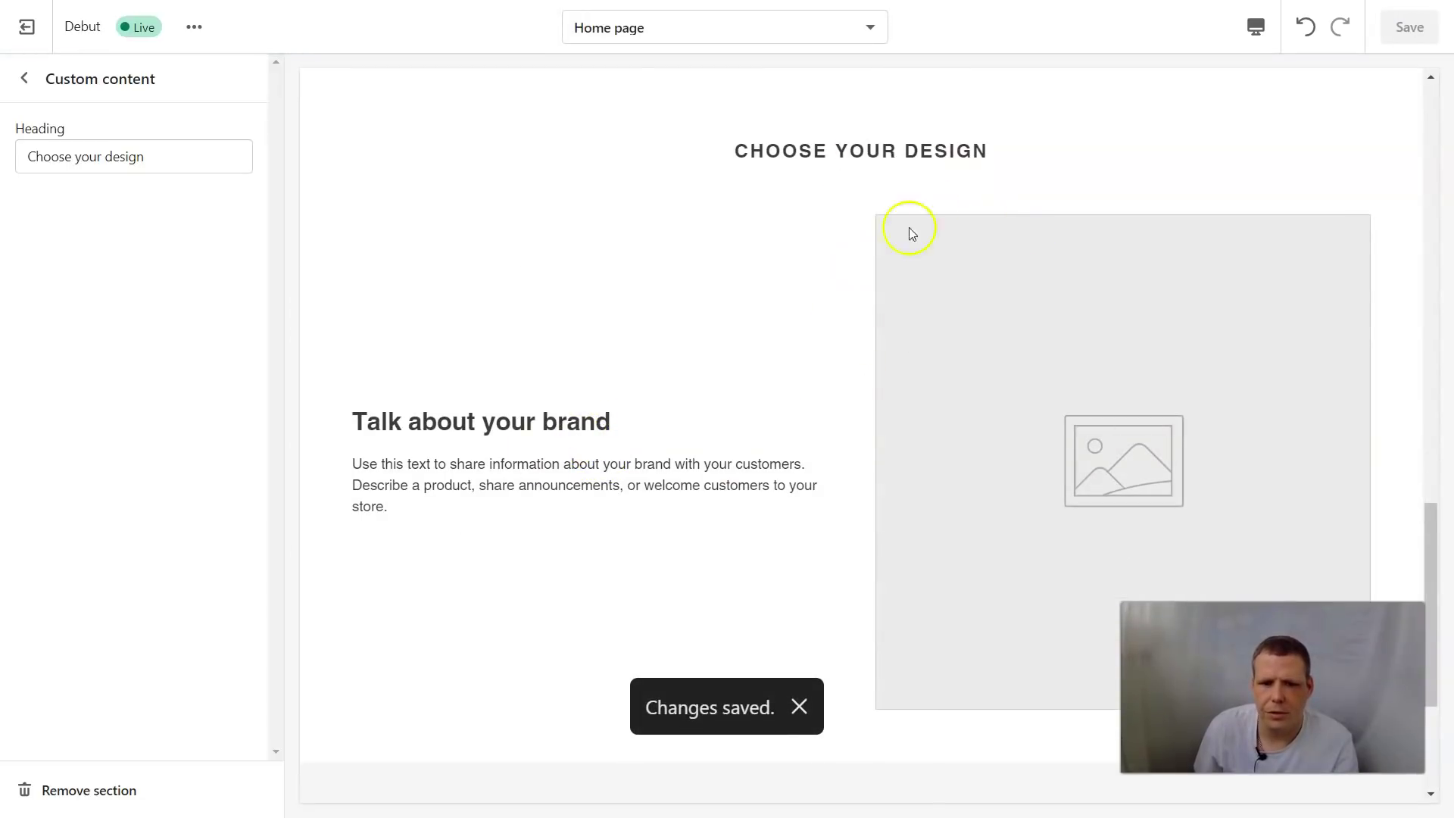
pyautogui.click(31, 83)
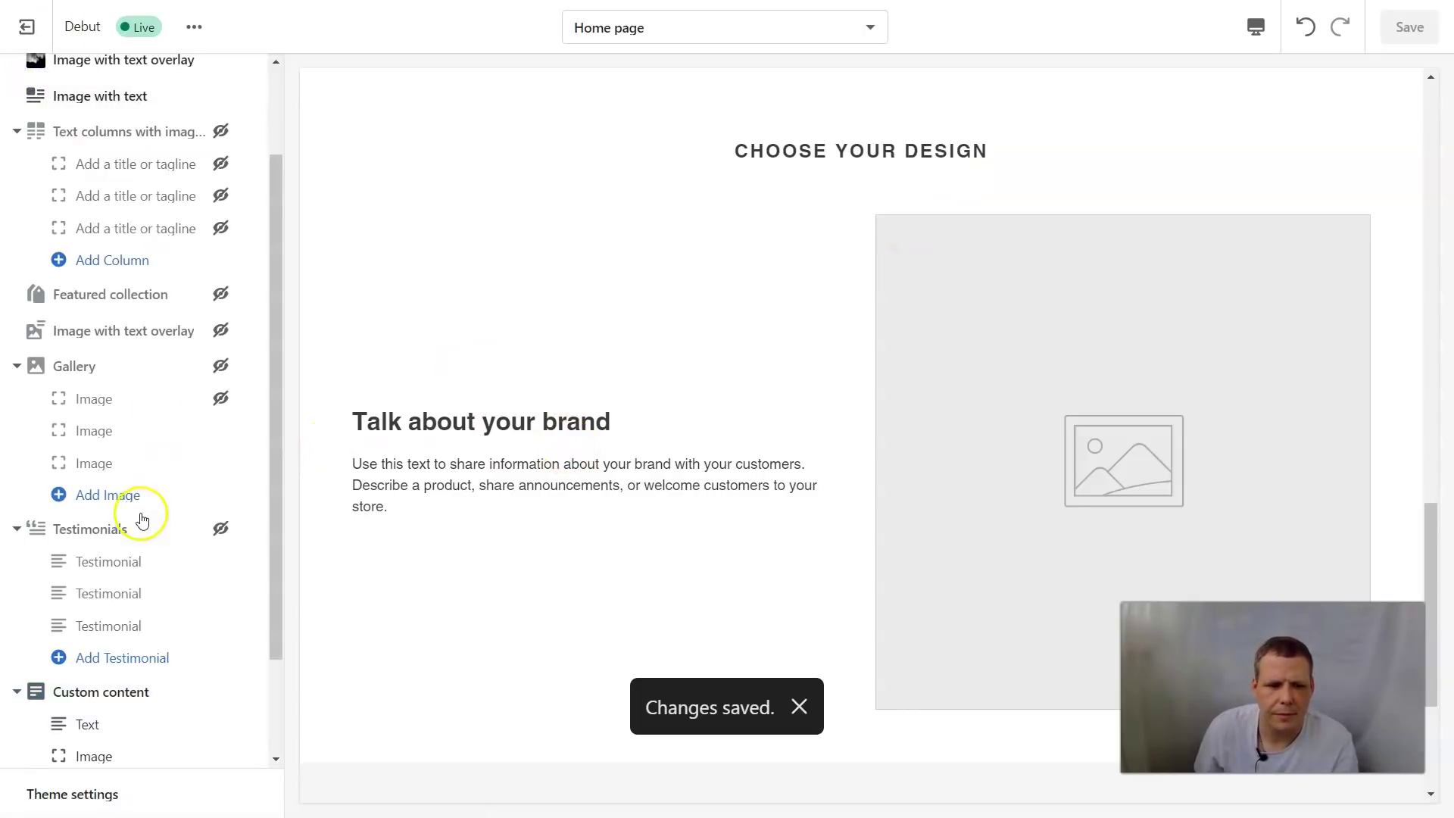
# Hide the Custom content Text and Image blocks, leaving the 'Choose your design' heading, and open Add block
pyautogui.scroll(-2, 144, 519)
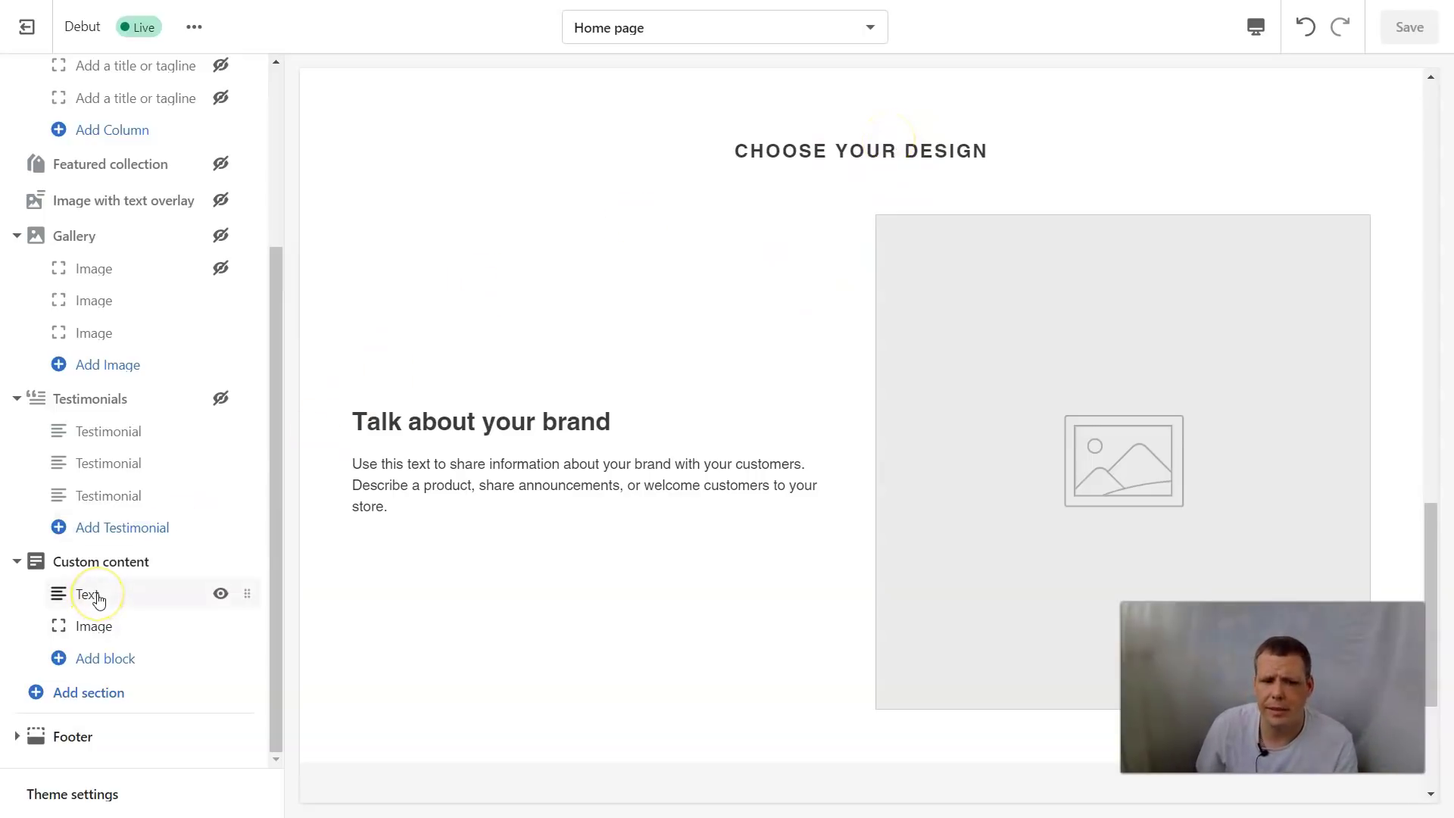
pyautogui.click(219, 597)
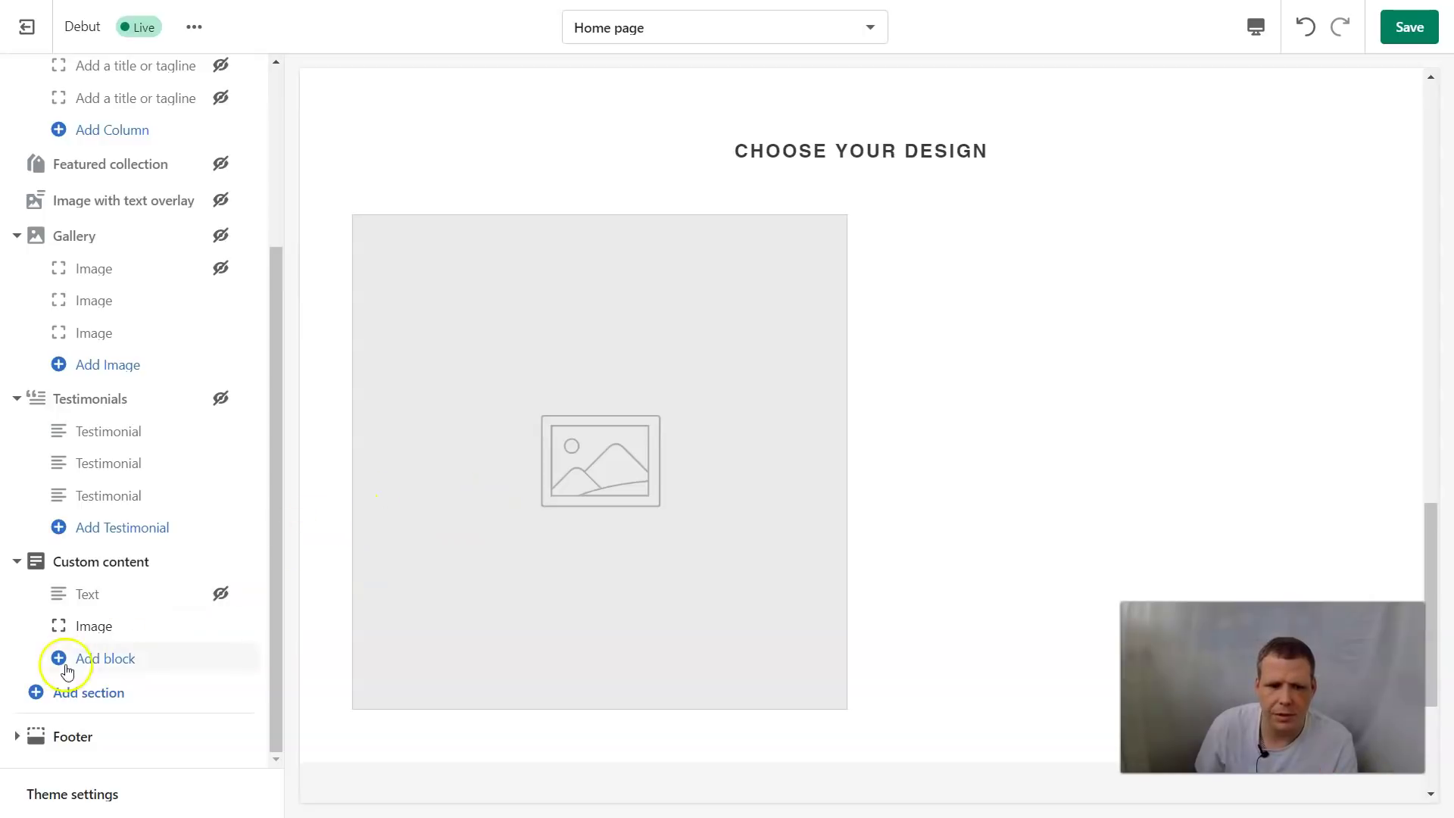
pyautogui.moveTo(169, 633)
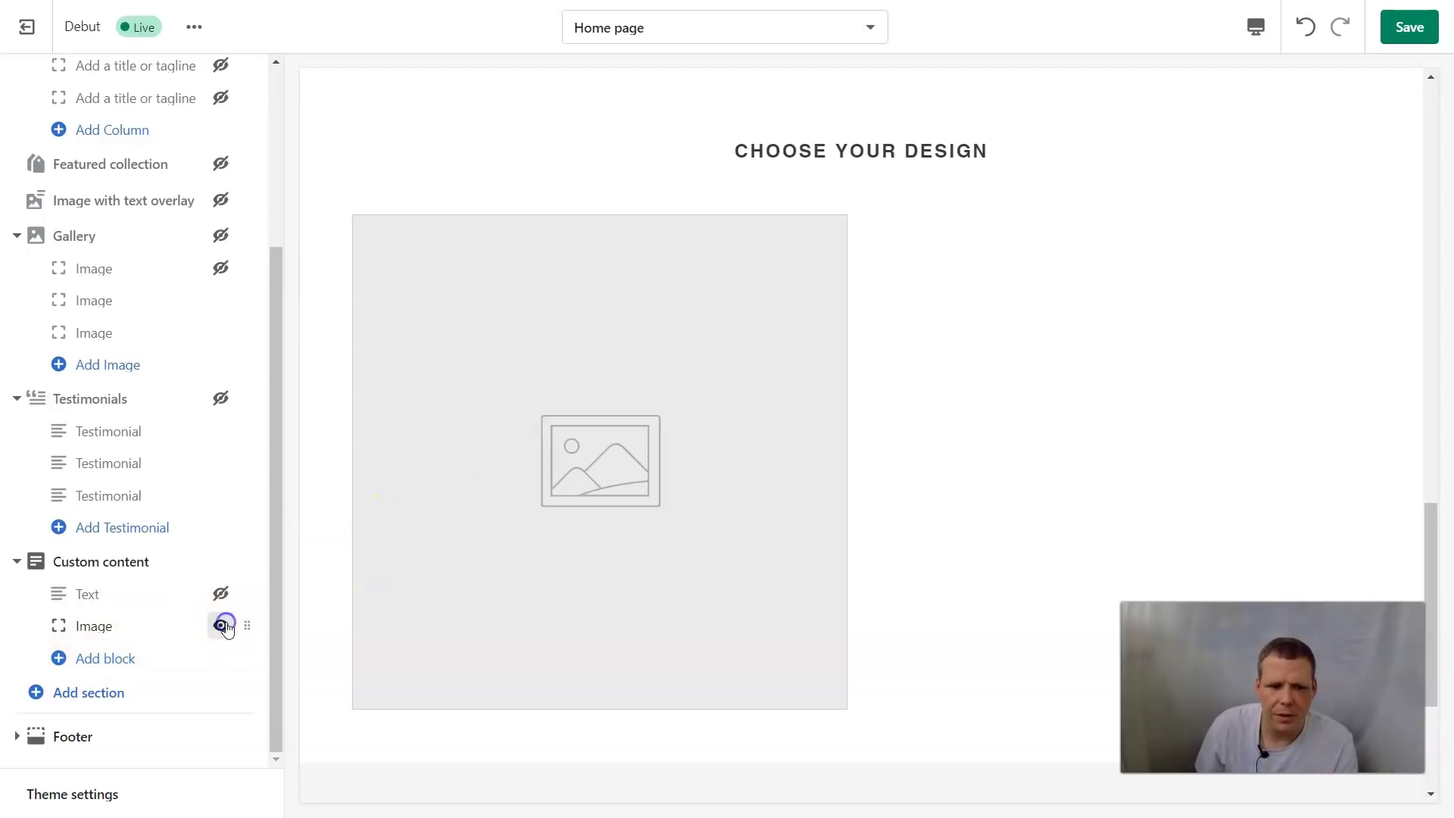
pyautogui.click(222, 626)
pyautogui.click(103, 664)
pyautogui.click(168, 573)
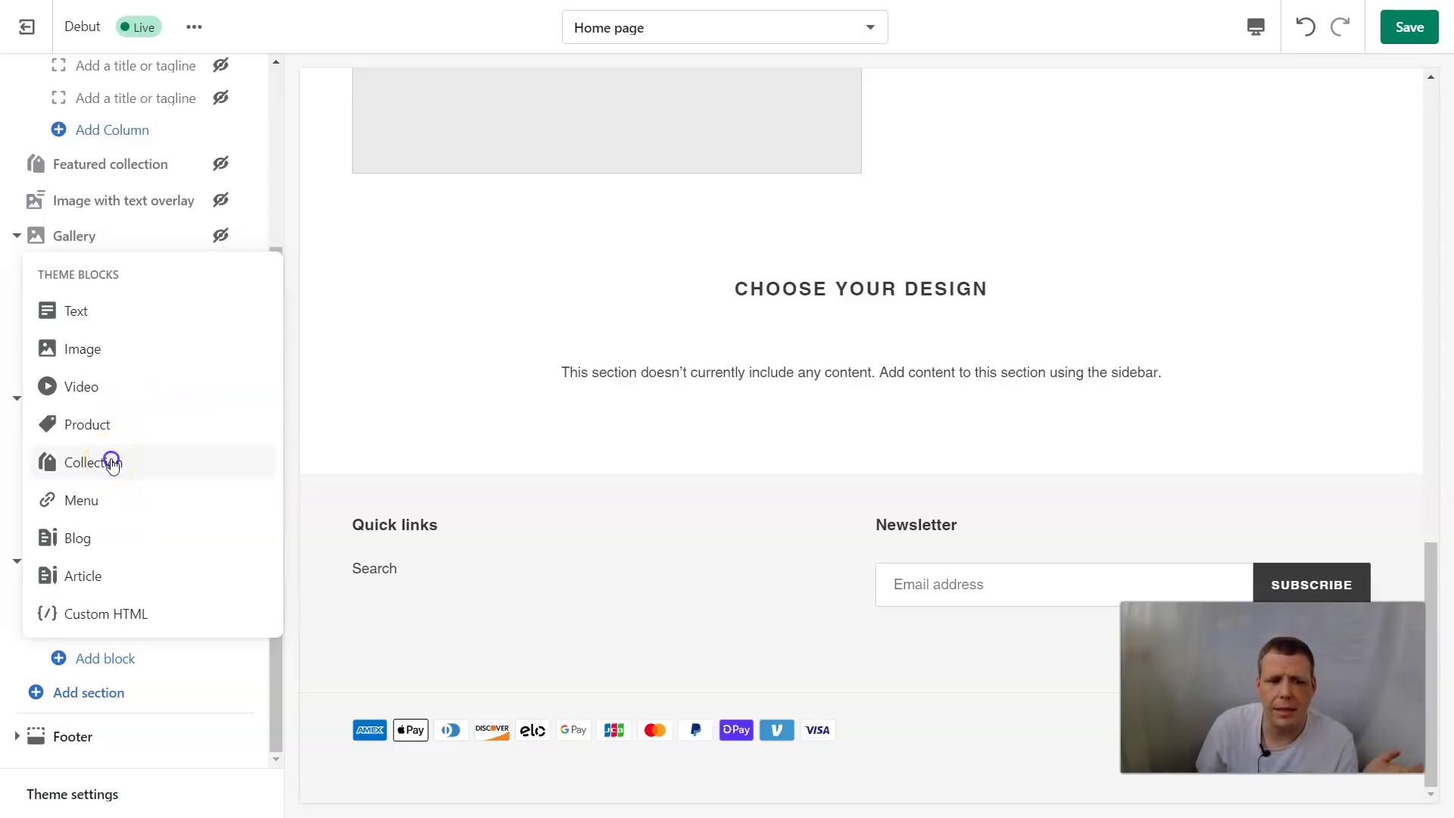
# Add a Collection block under 'Choose your design' and start creating a new collection for it
pyautogui.click(112, 463)
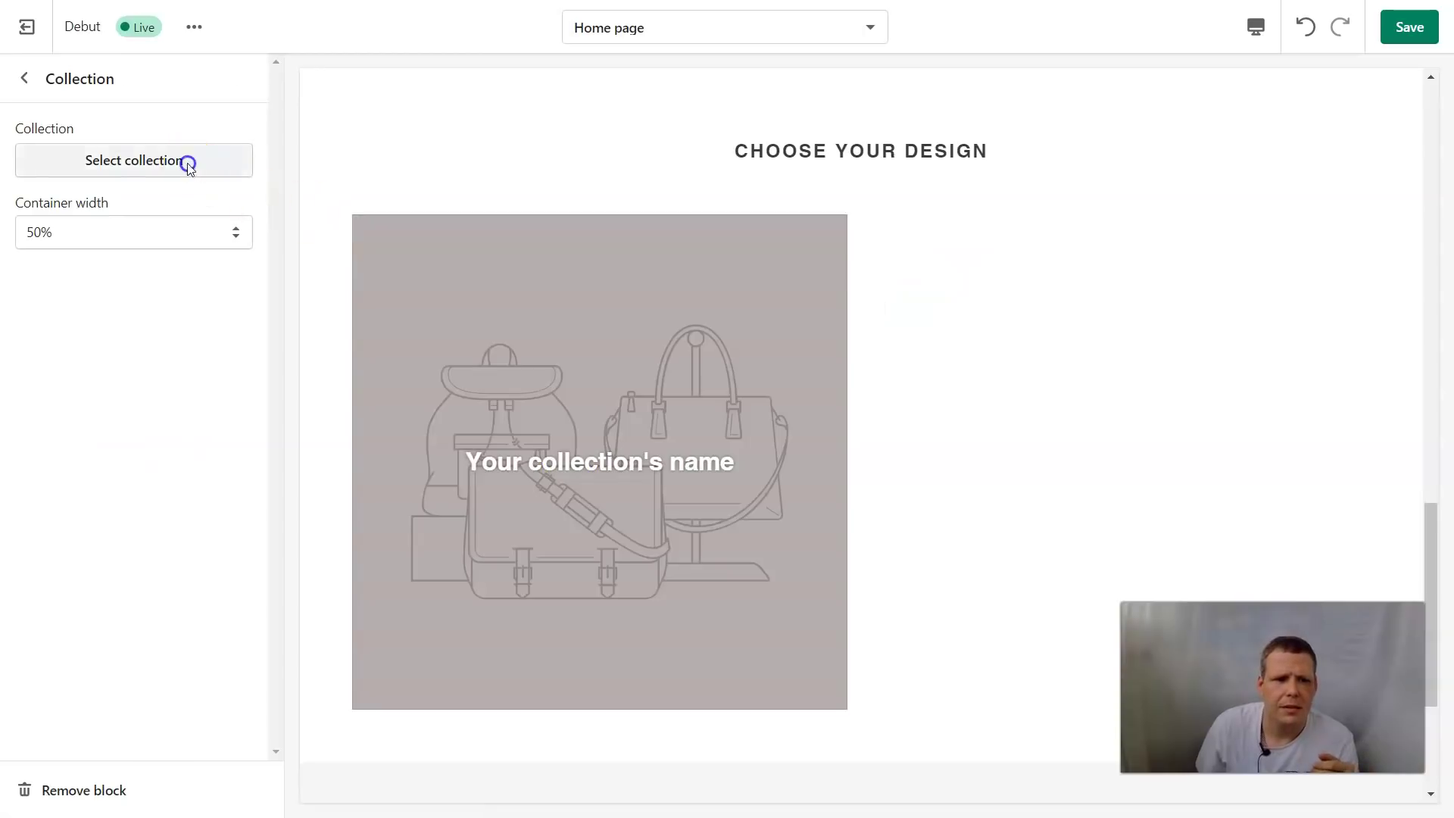
pyautogui.click(188, 162)
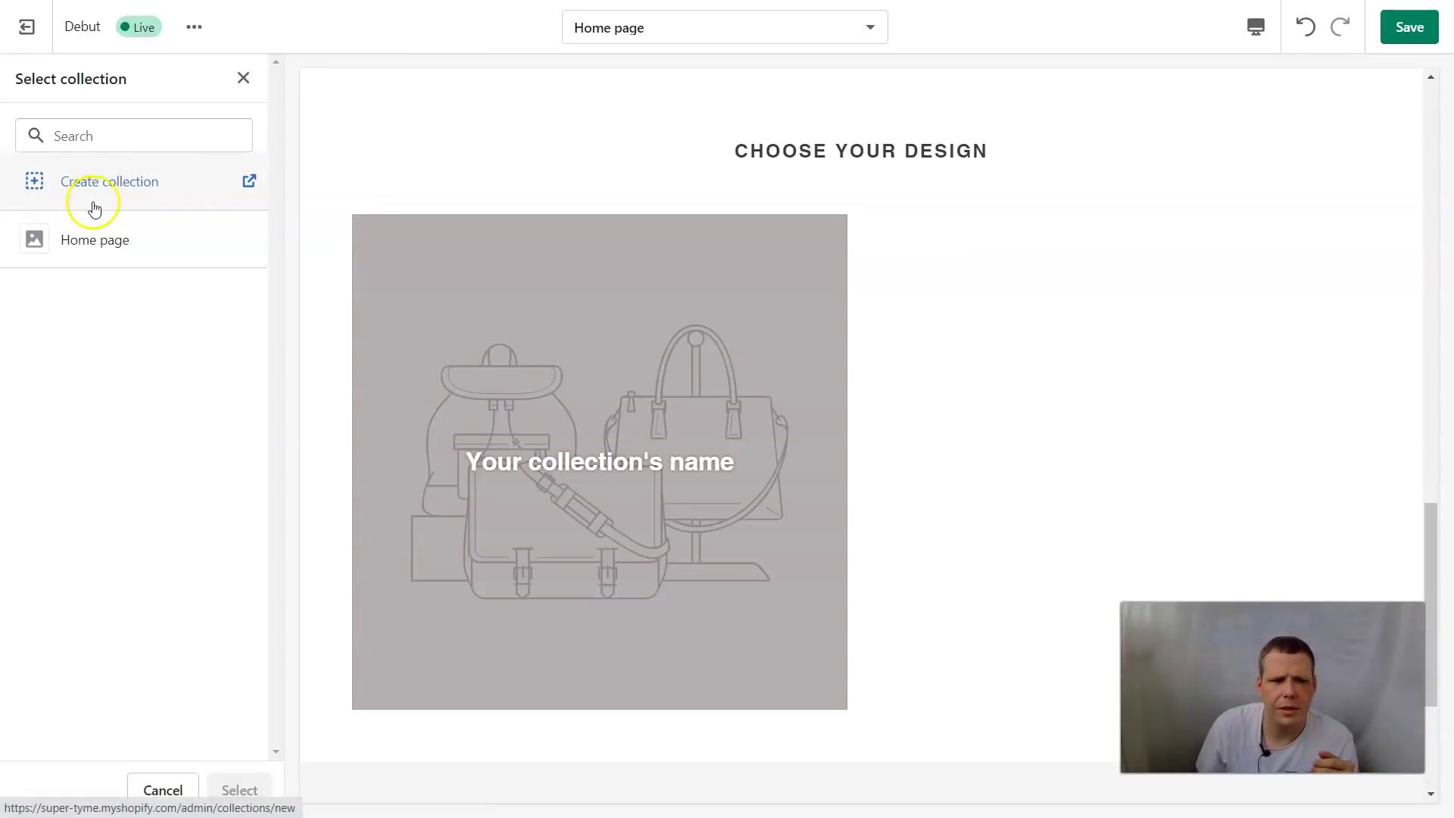
pyautogui.click(130, 181)
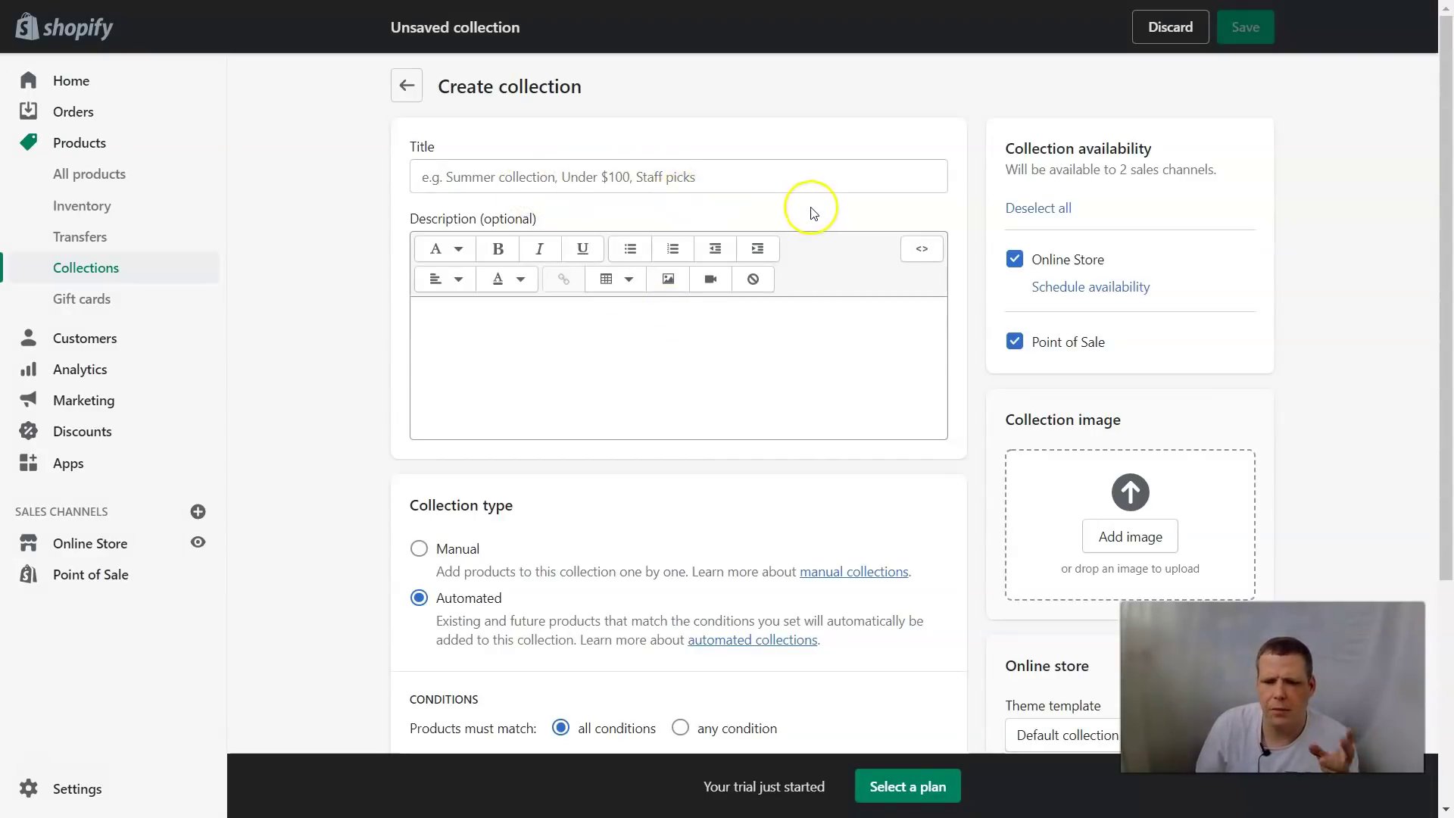
# Save a manual collection titled 'text on your shirt' with the description '40 letters'
pyautogui.click(602, 178)
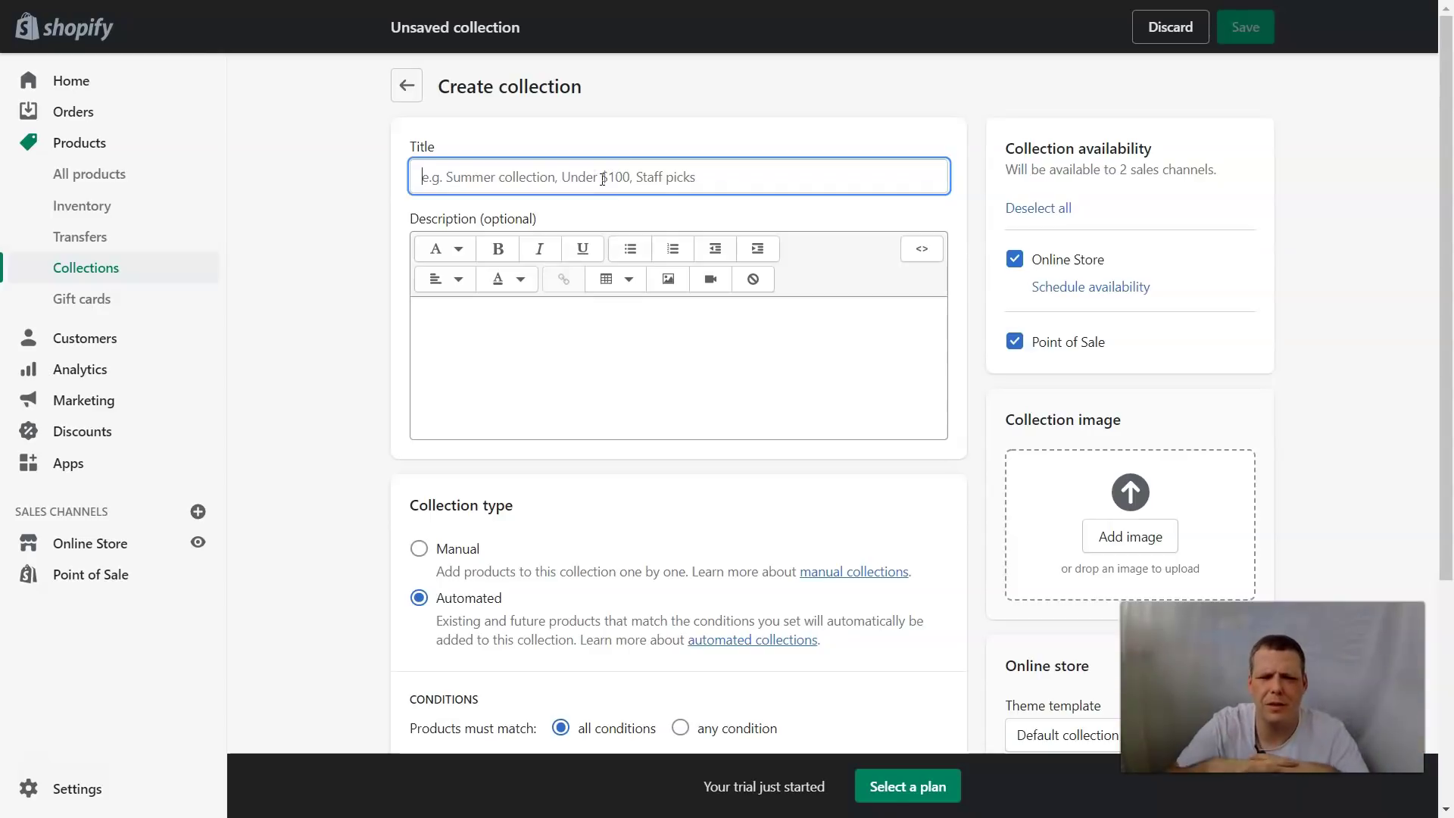
pyautogui.write('text on your shirt')
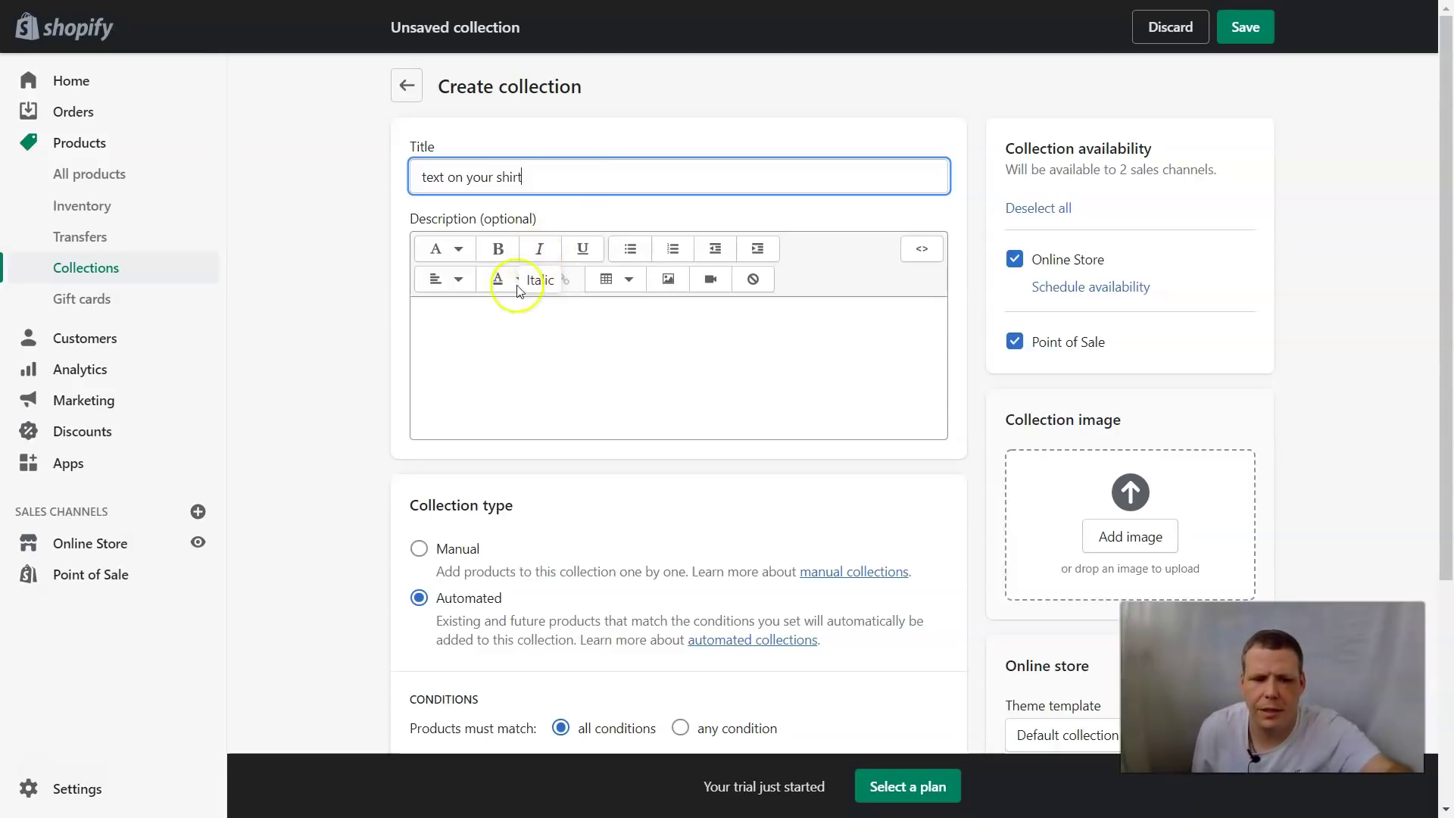
pyautogui.click(493, 315)
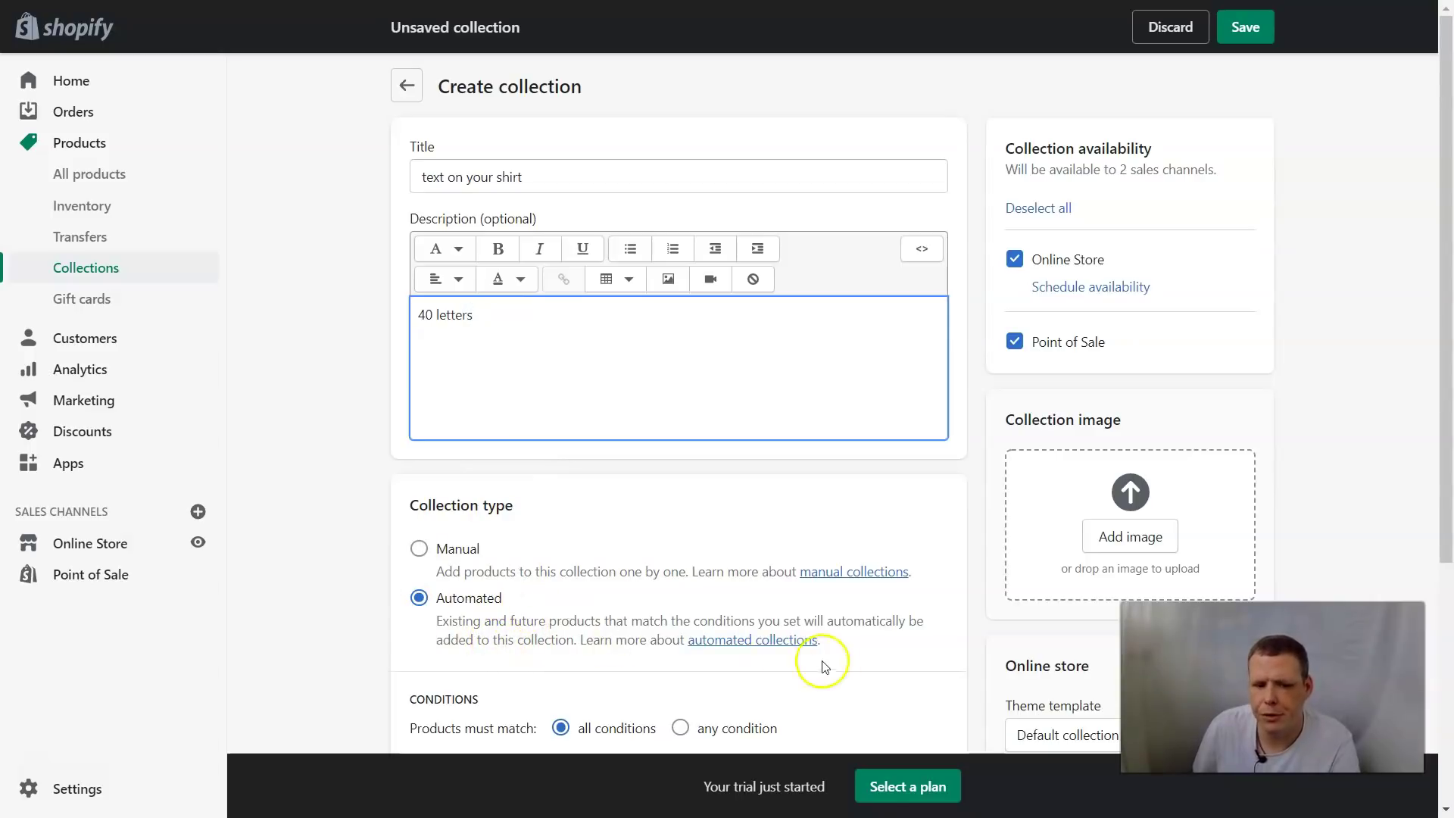
pyautogui.click(413, 551)
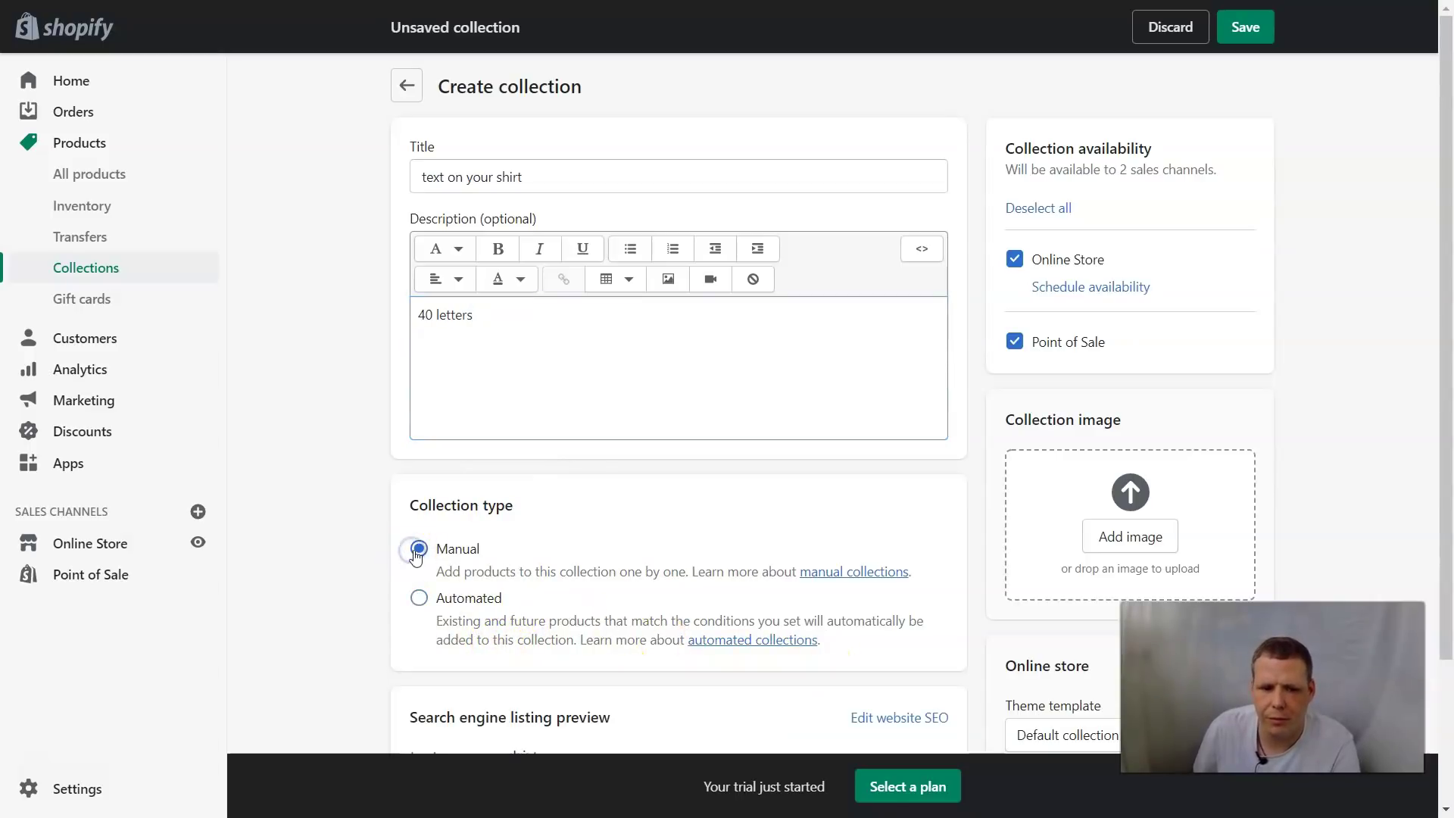
pyautogui.scroll(-3, 611, 484)
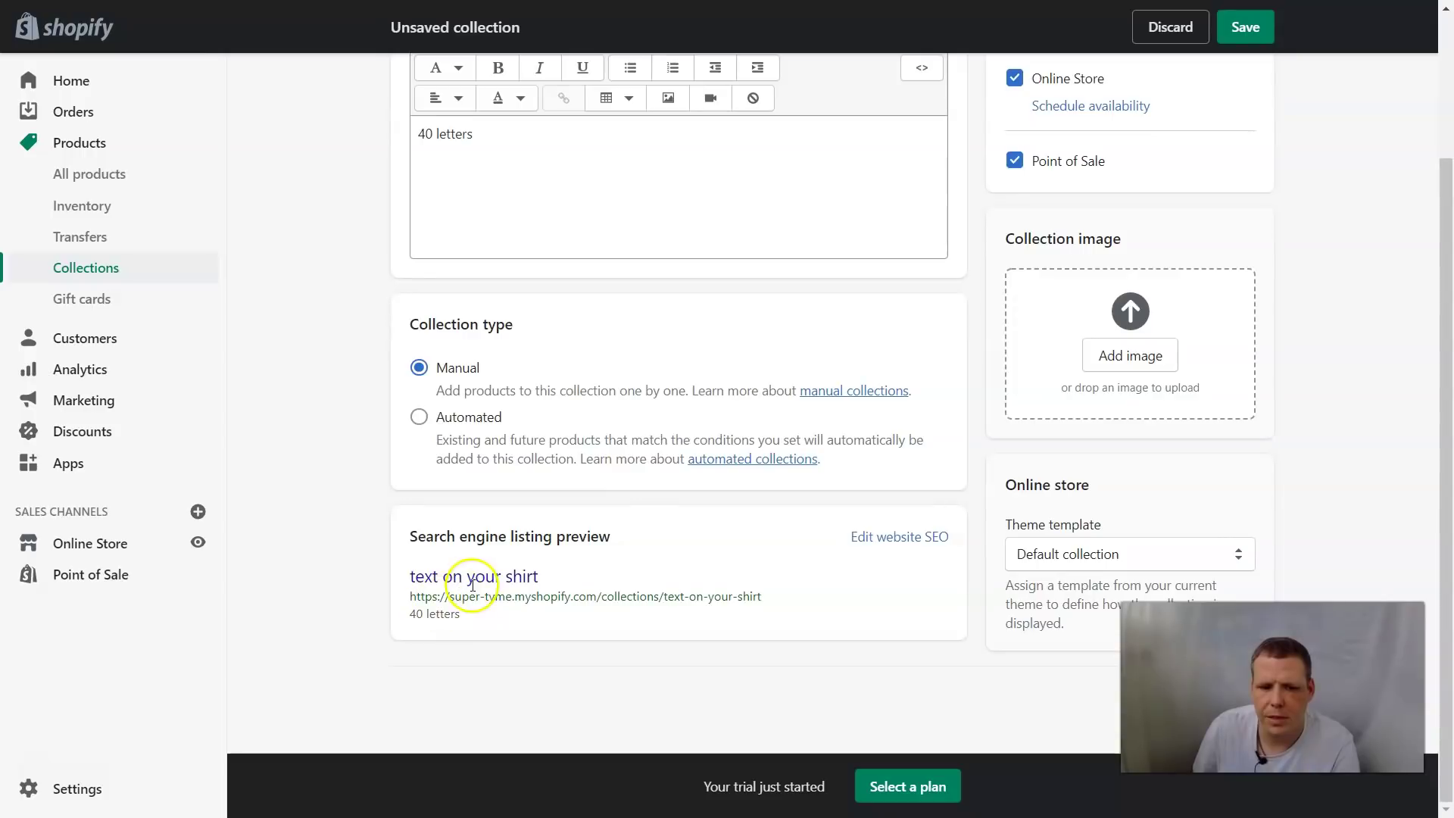
pyautogui.scroll(5, 740, 477)
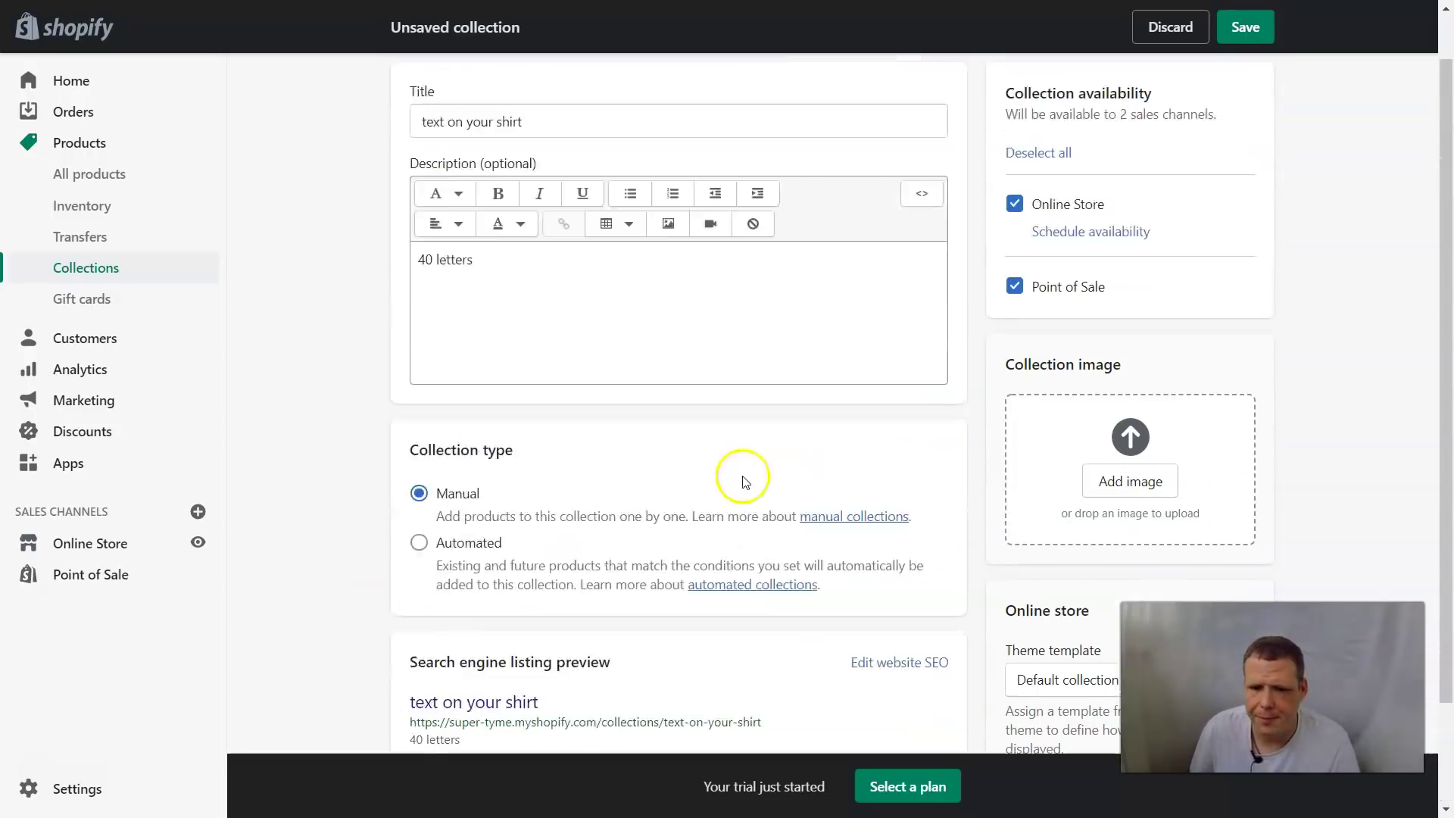
pyautogui.scroll(-4, 833, 349)
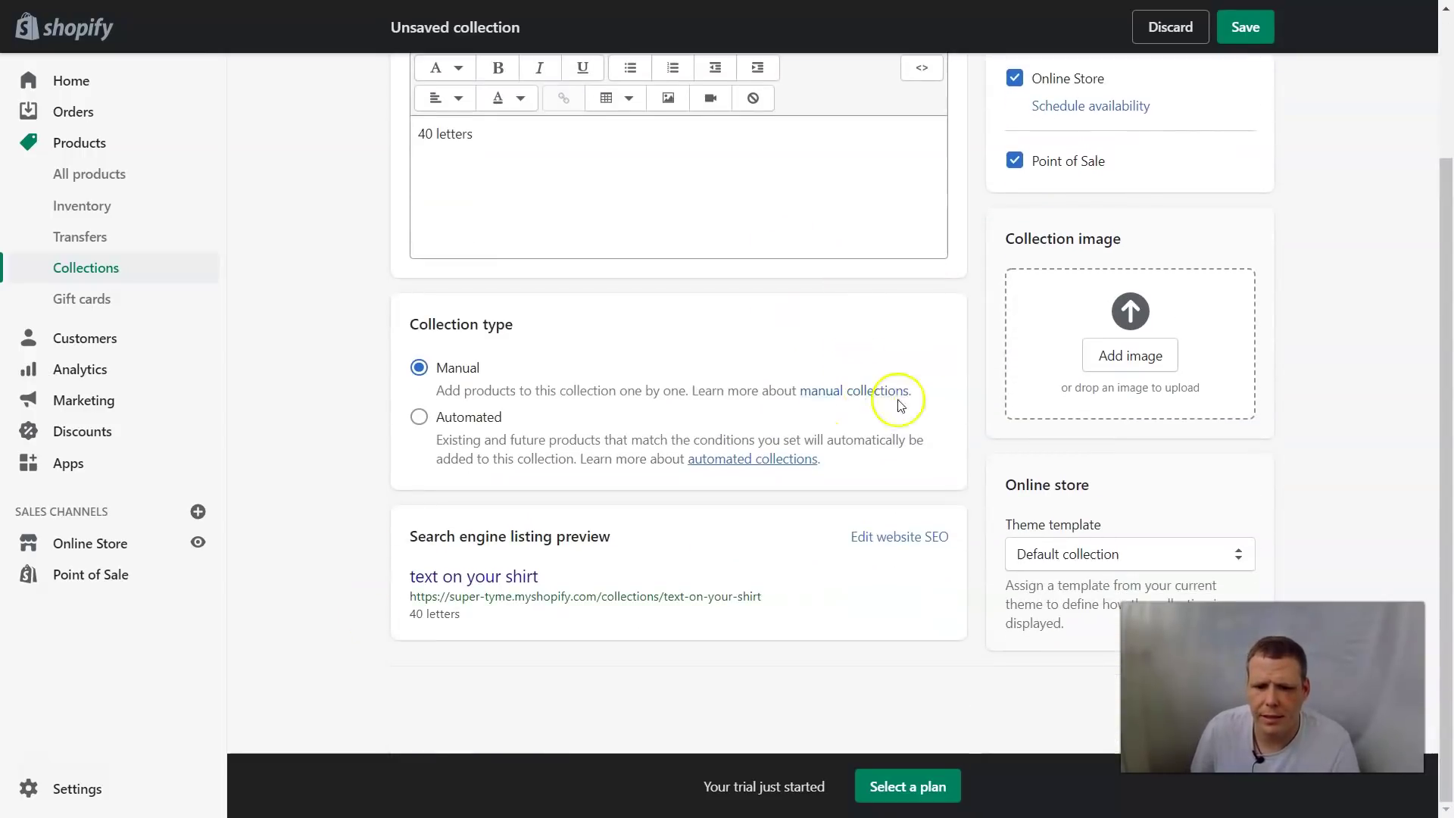
pyautogui.click(1244, 28)
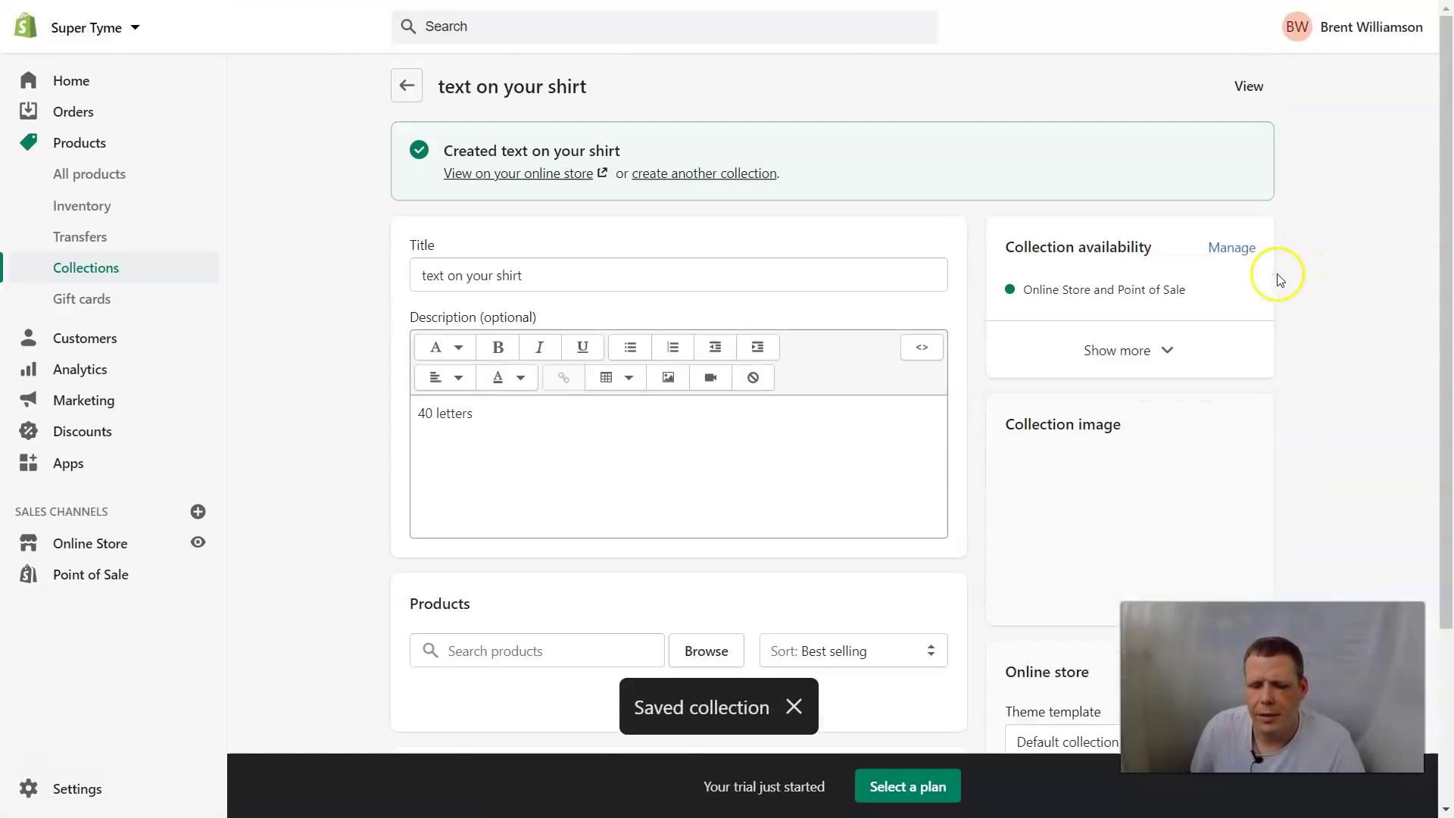
# Upload the biologo picture as the collection image
pyautogui.scroll(-2, 1292, 344)
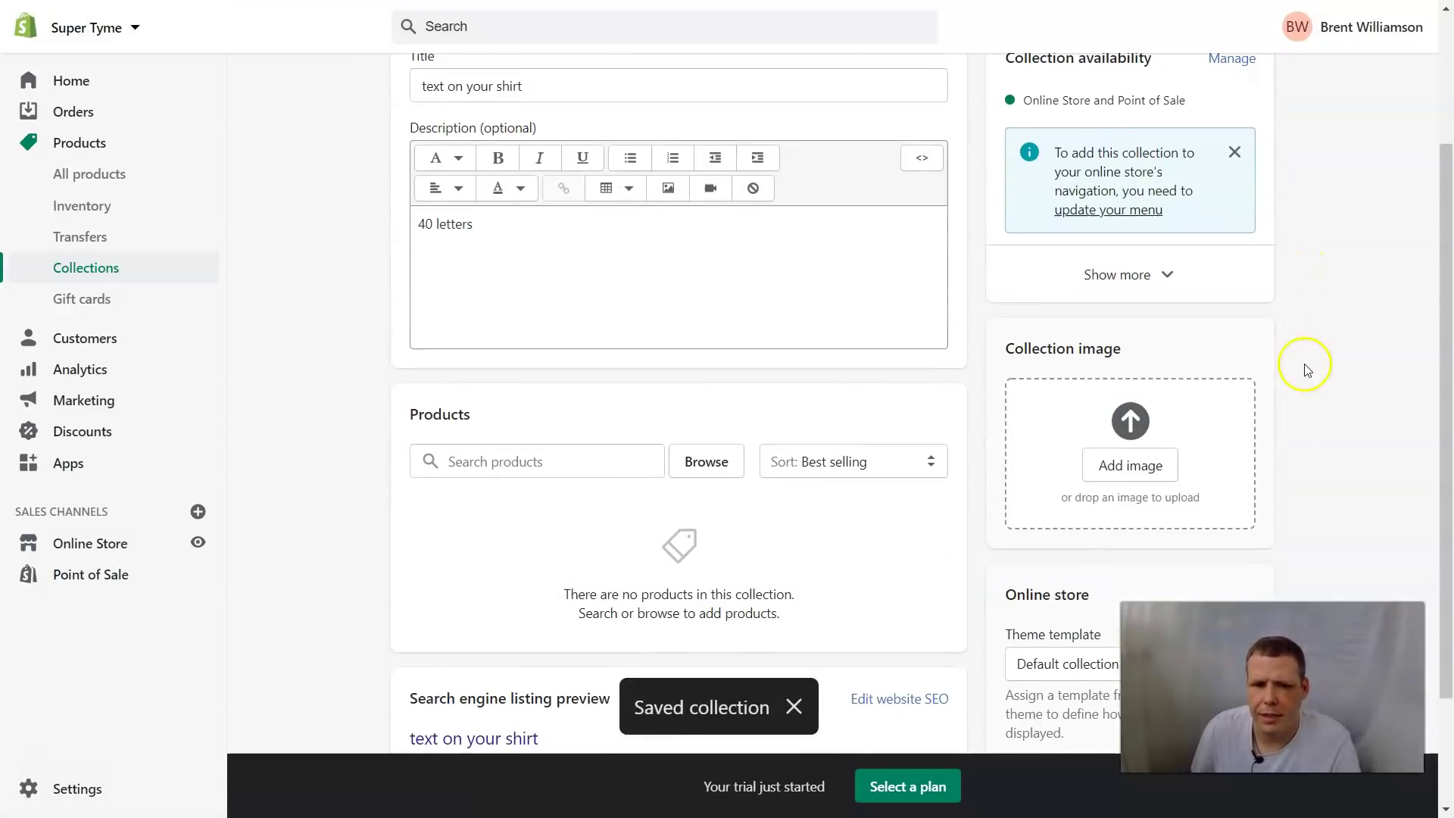
pyautogui.click(1131, 466)
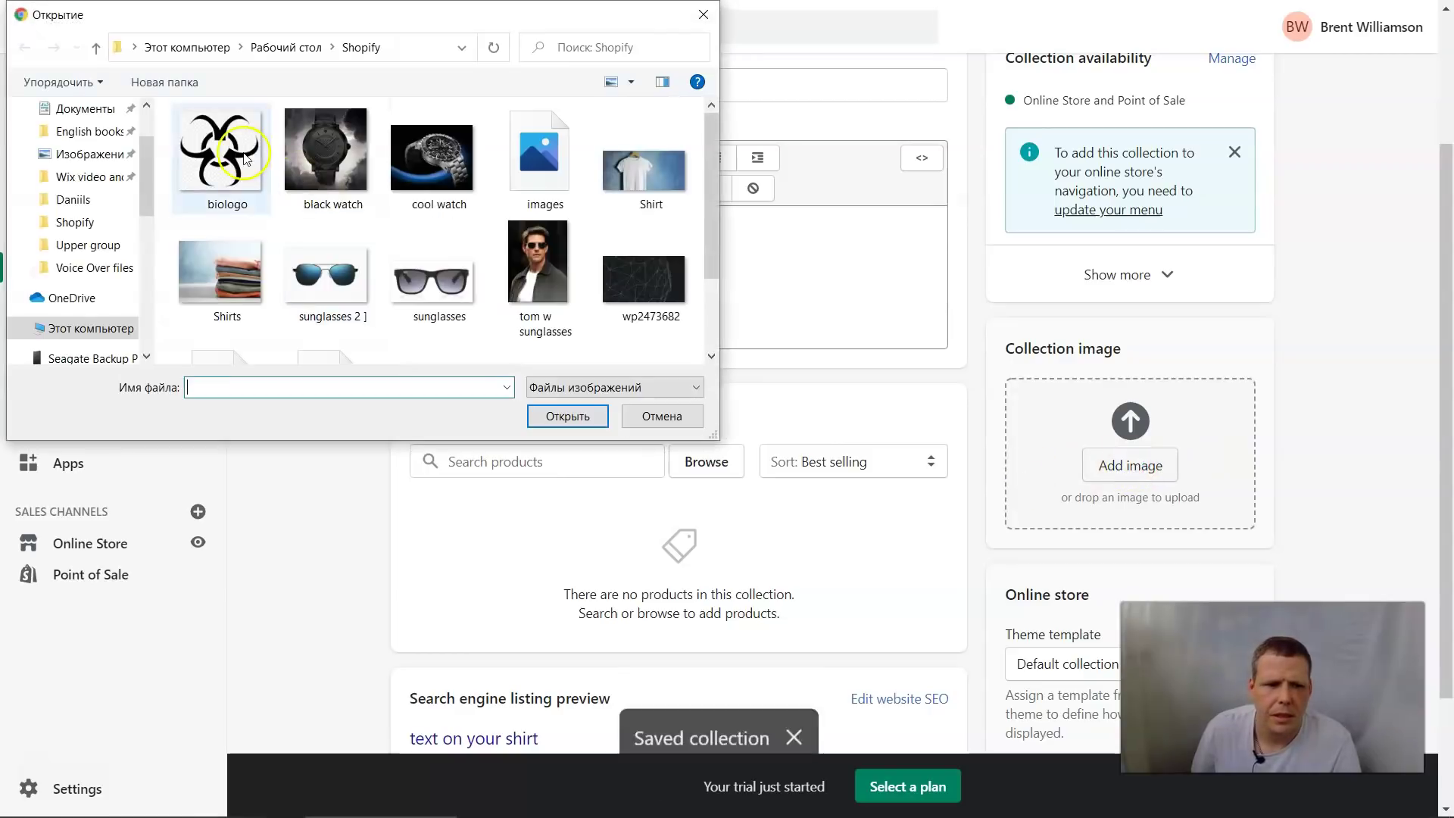
pyautogui.click(246, 156)
pyautogui.click(584, 415)
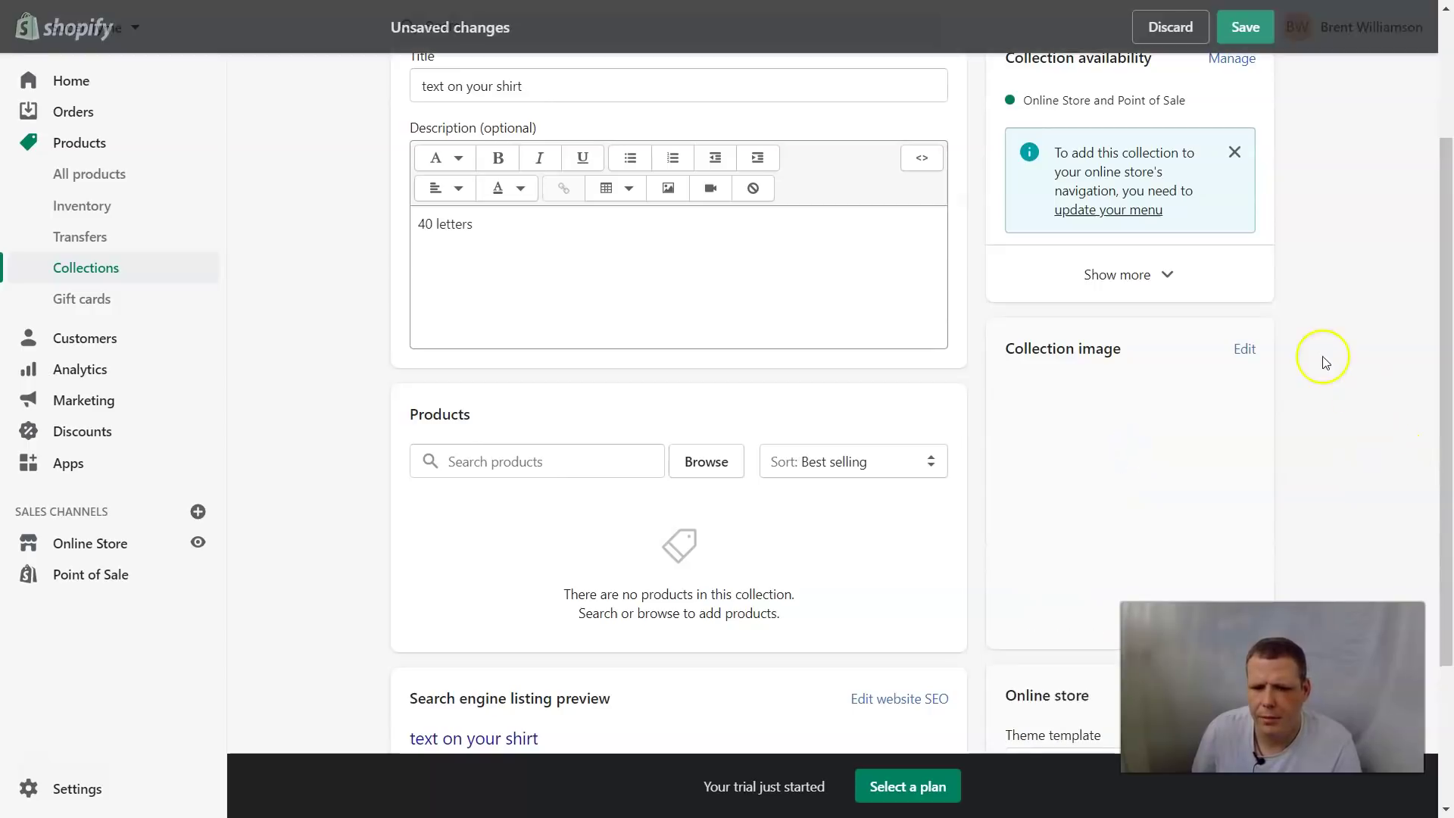
# Save the collection with its new biologo image and go to the Navigation menus
pyautogui.scroll(-3, 1324, 357)
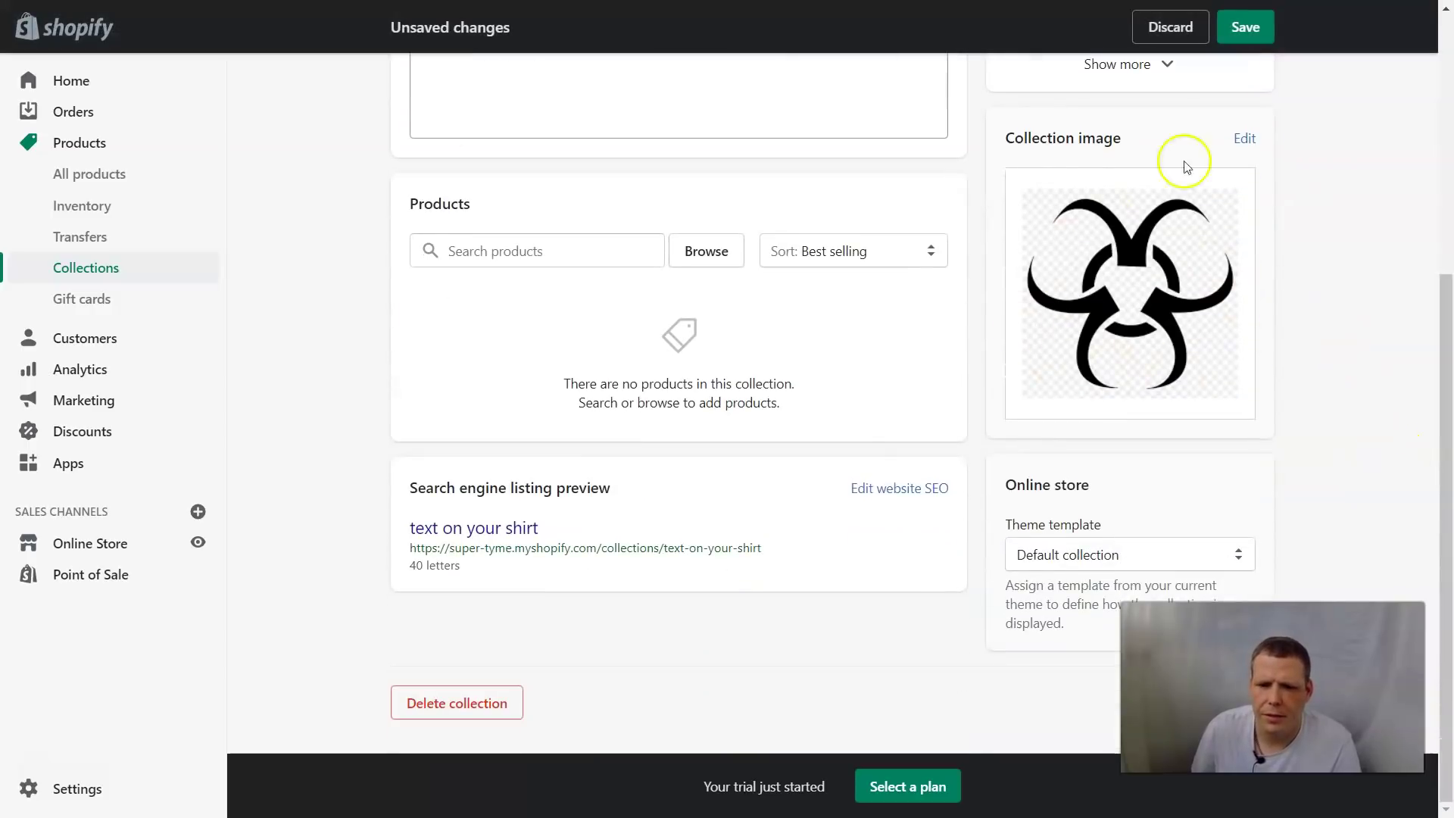
pyautogui.scroll(5, 1394, 318)
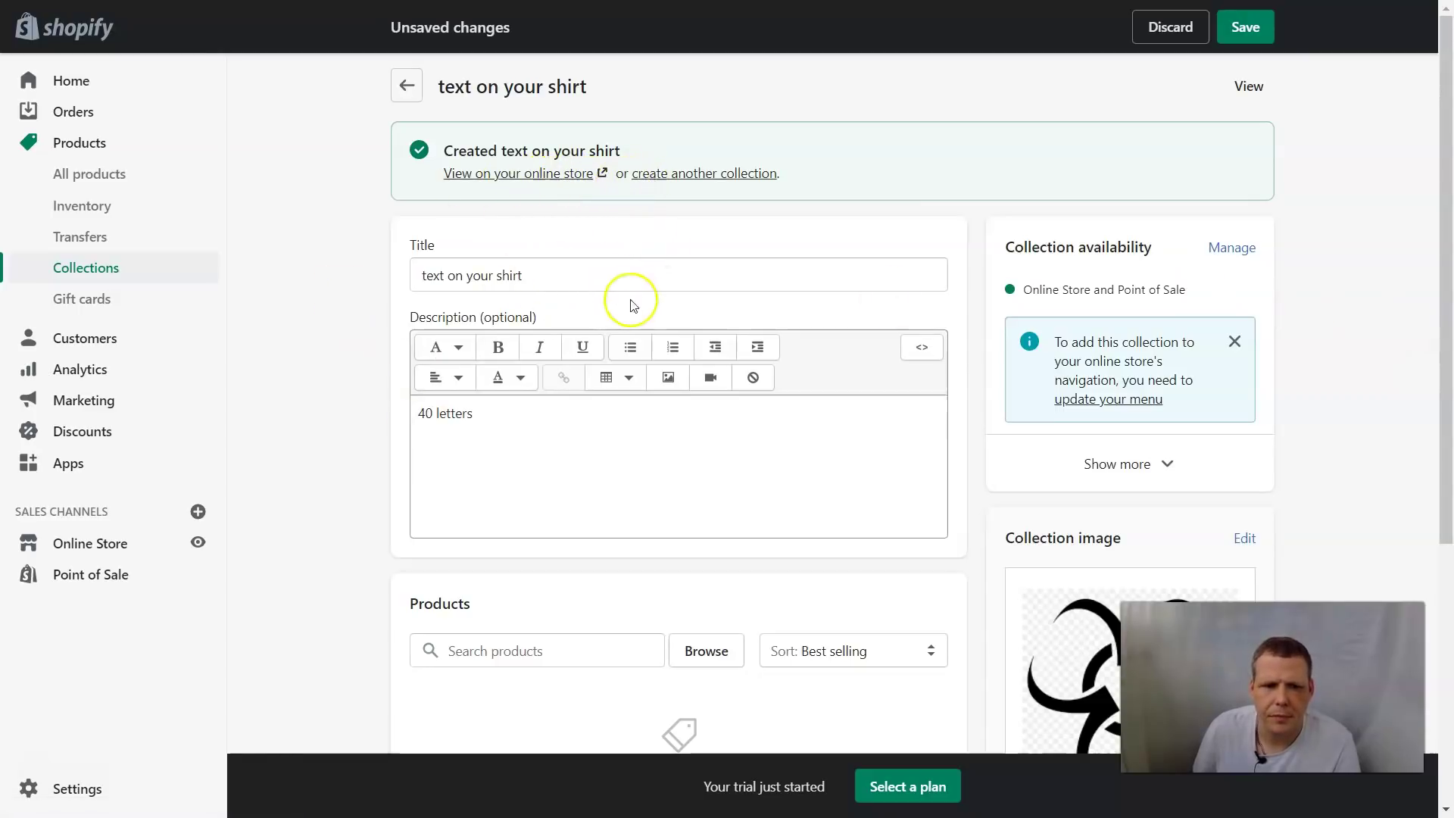
pyautogui.scroll(-4, 902, 334)
pyautogui.scroll(-2, 906, 341)
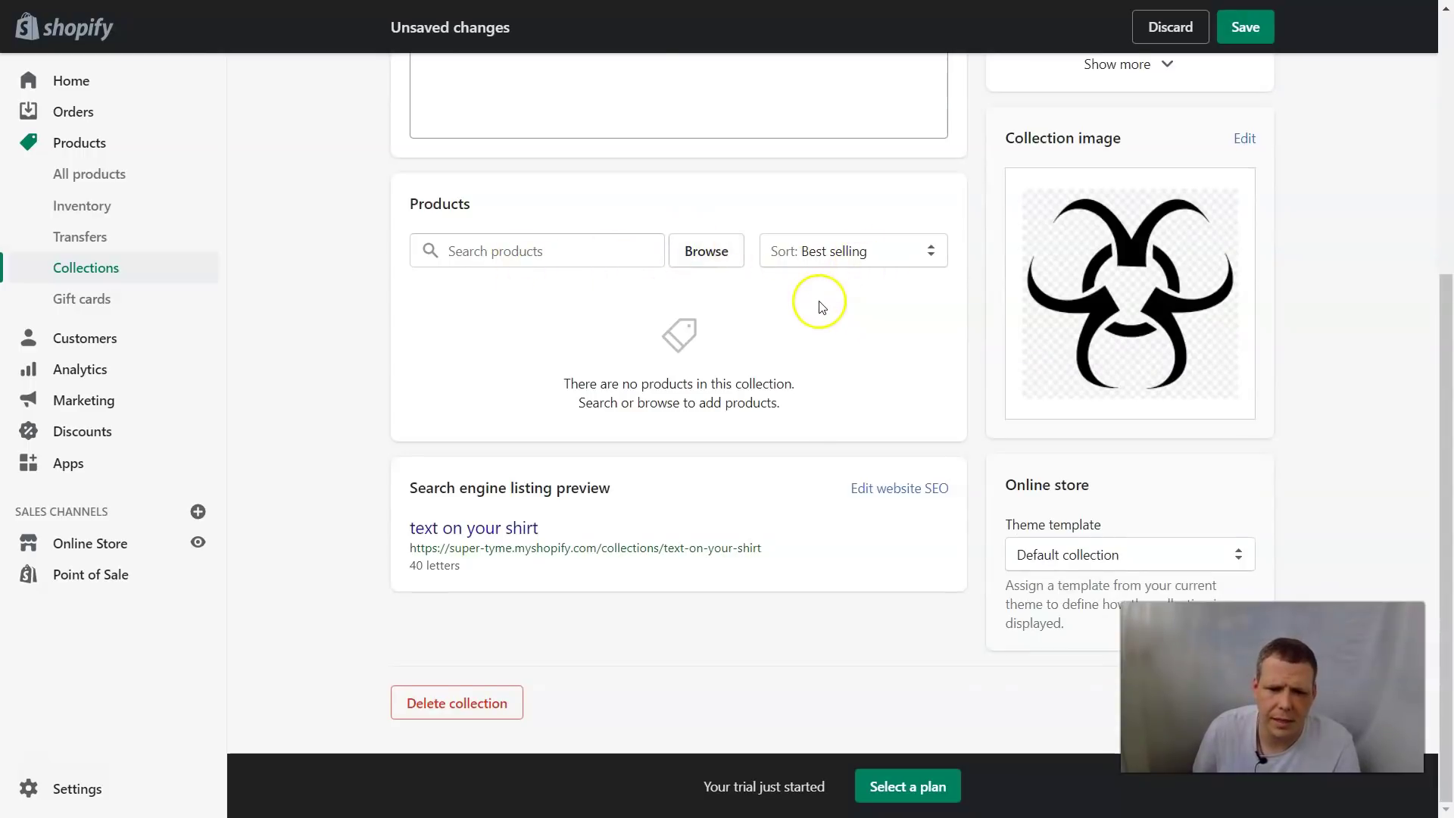
pyautogui.scroll(6, 817, 297)
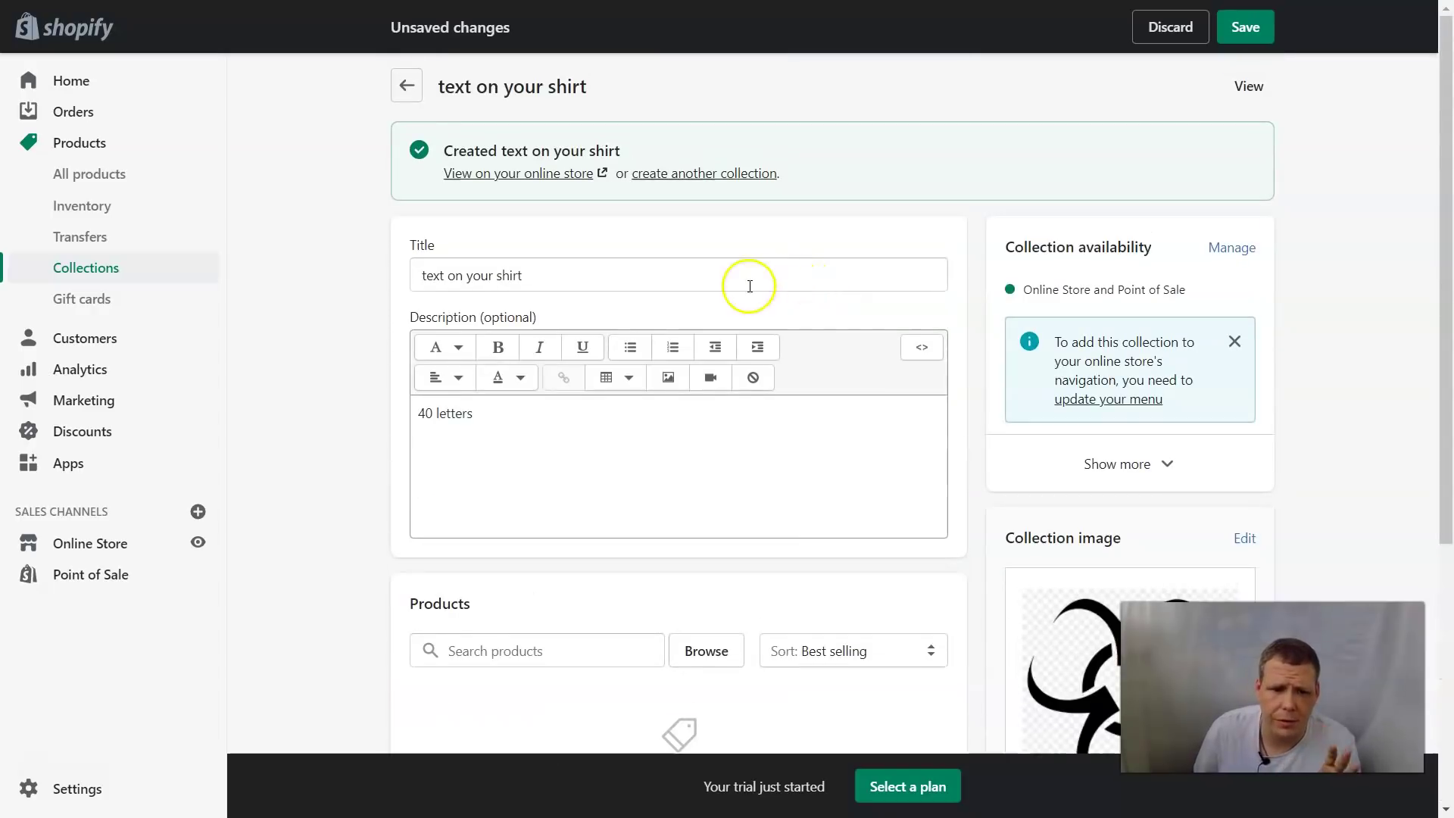
pyautogui.click(507, 412)
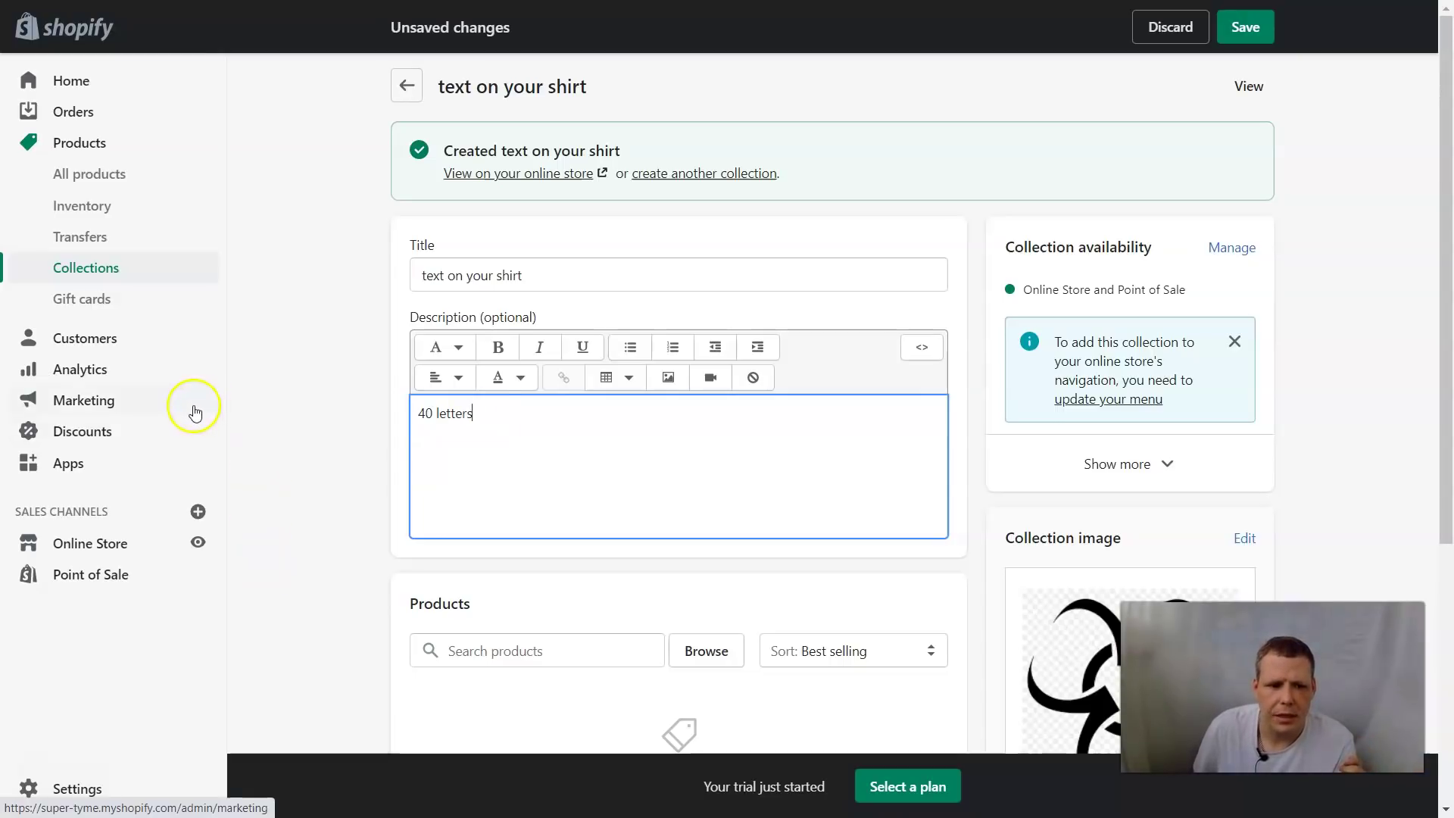
pyautogui.click(82, 544)
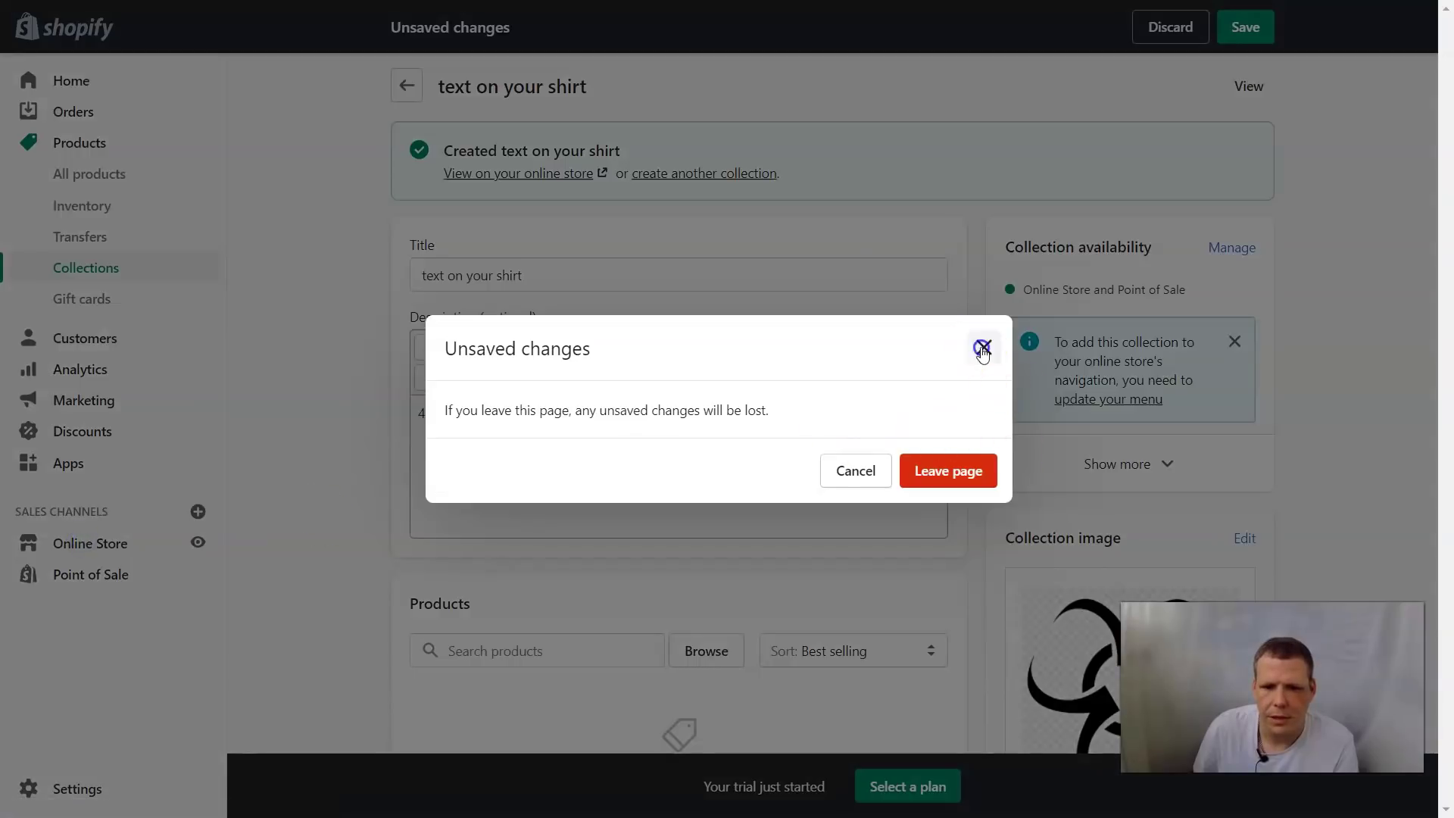
pyautogui.click(982, 348)
pyautogui.click(1238, 28)
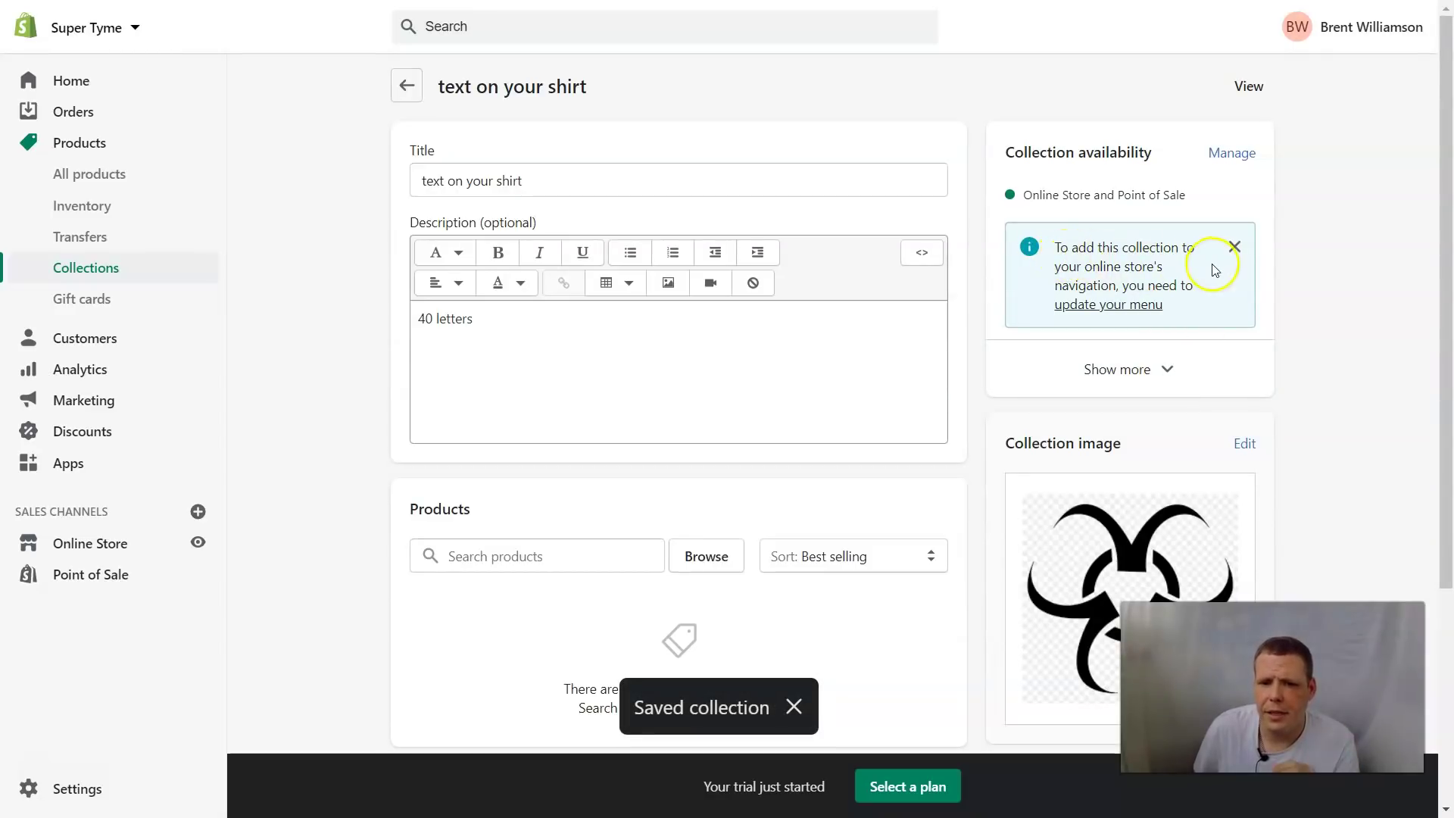
pyautogui.click(1123, 309)
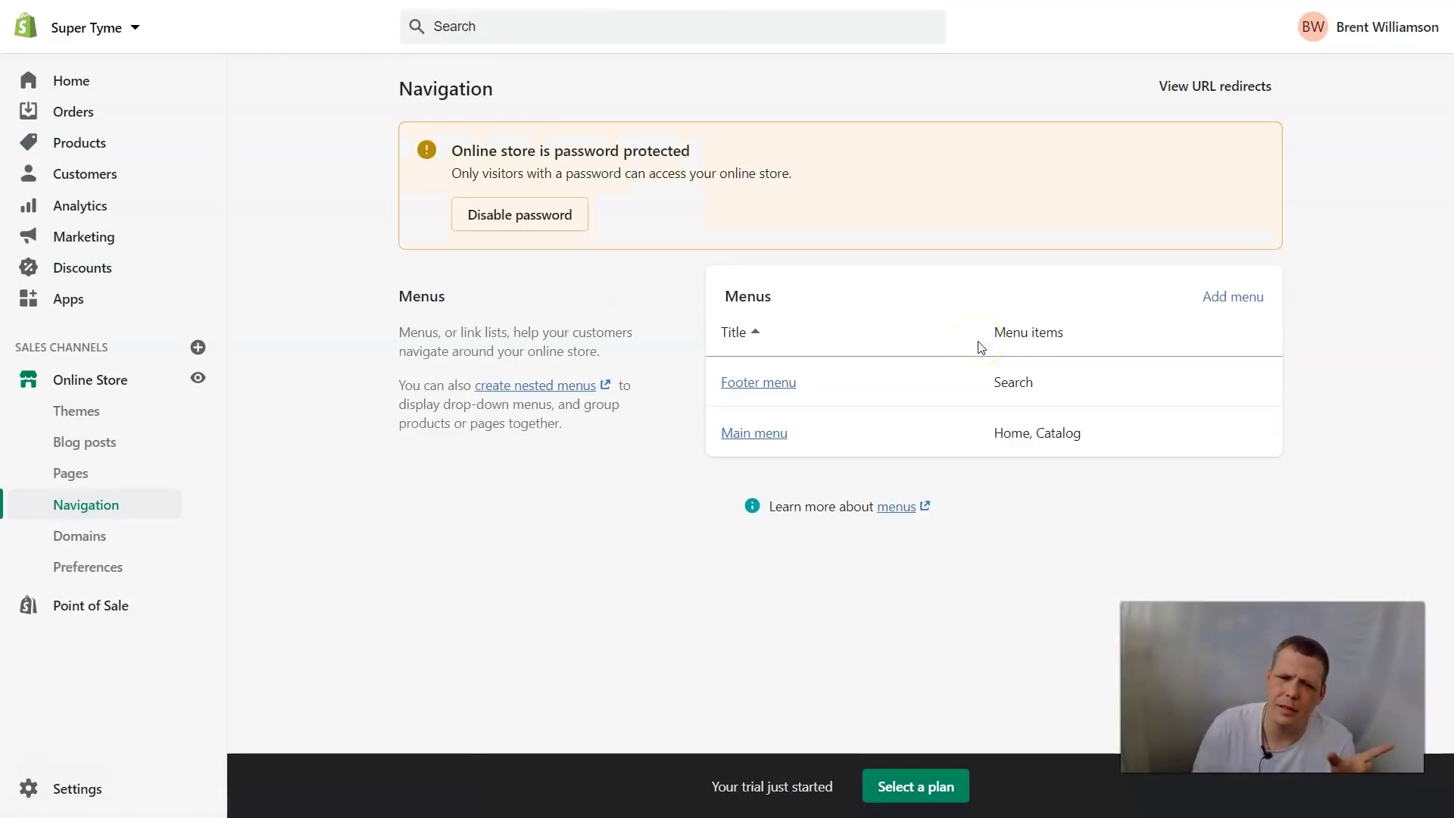
# Add a 'Custom' Main menu item linking to the 'text on your shirt' collection and save the menu
pyautogui.click(832, 442)
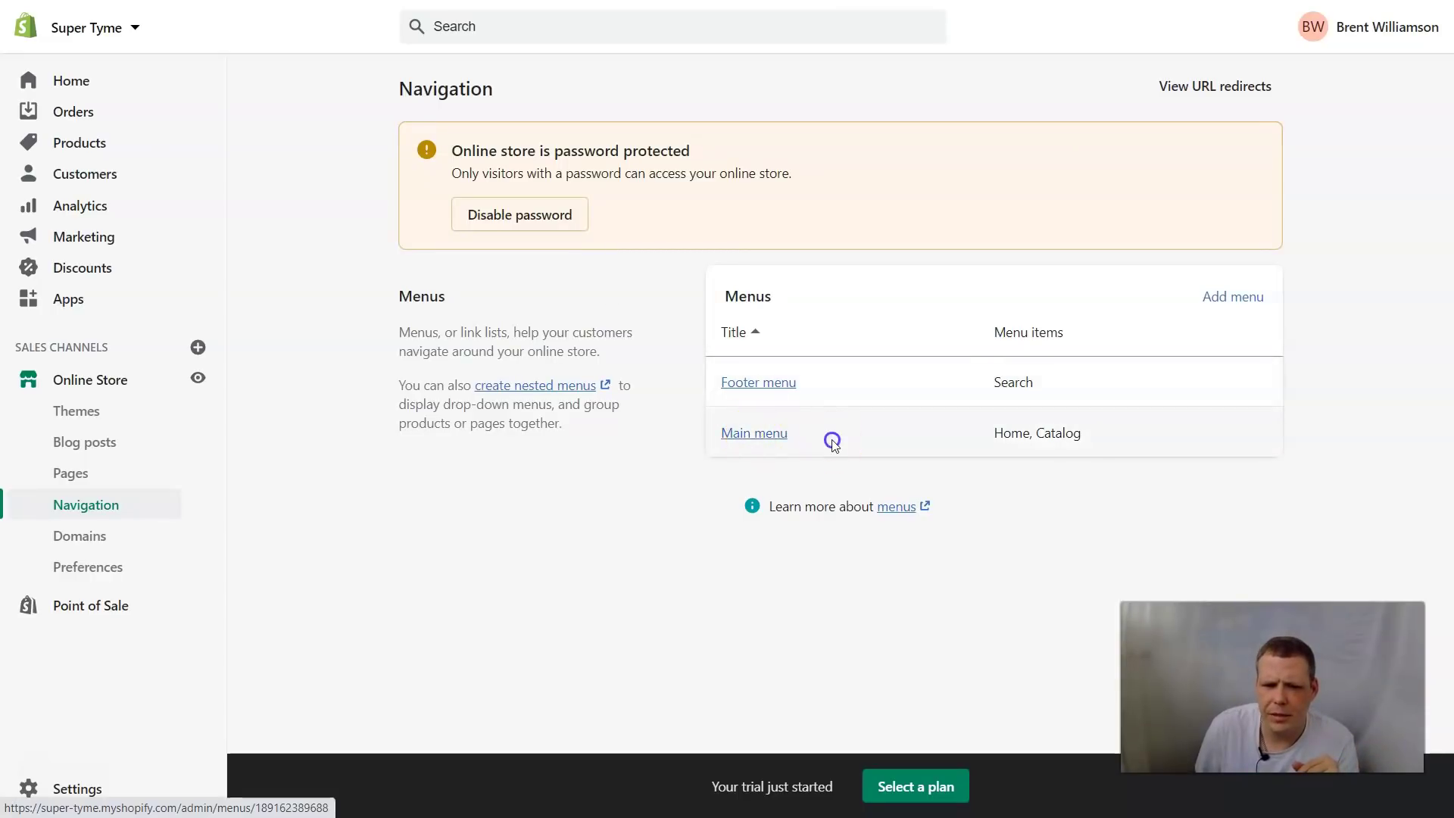
pyautogui.click(756, 434)
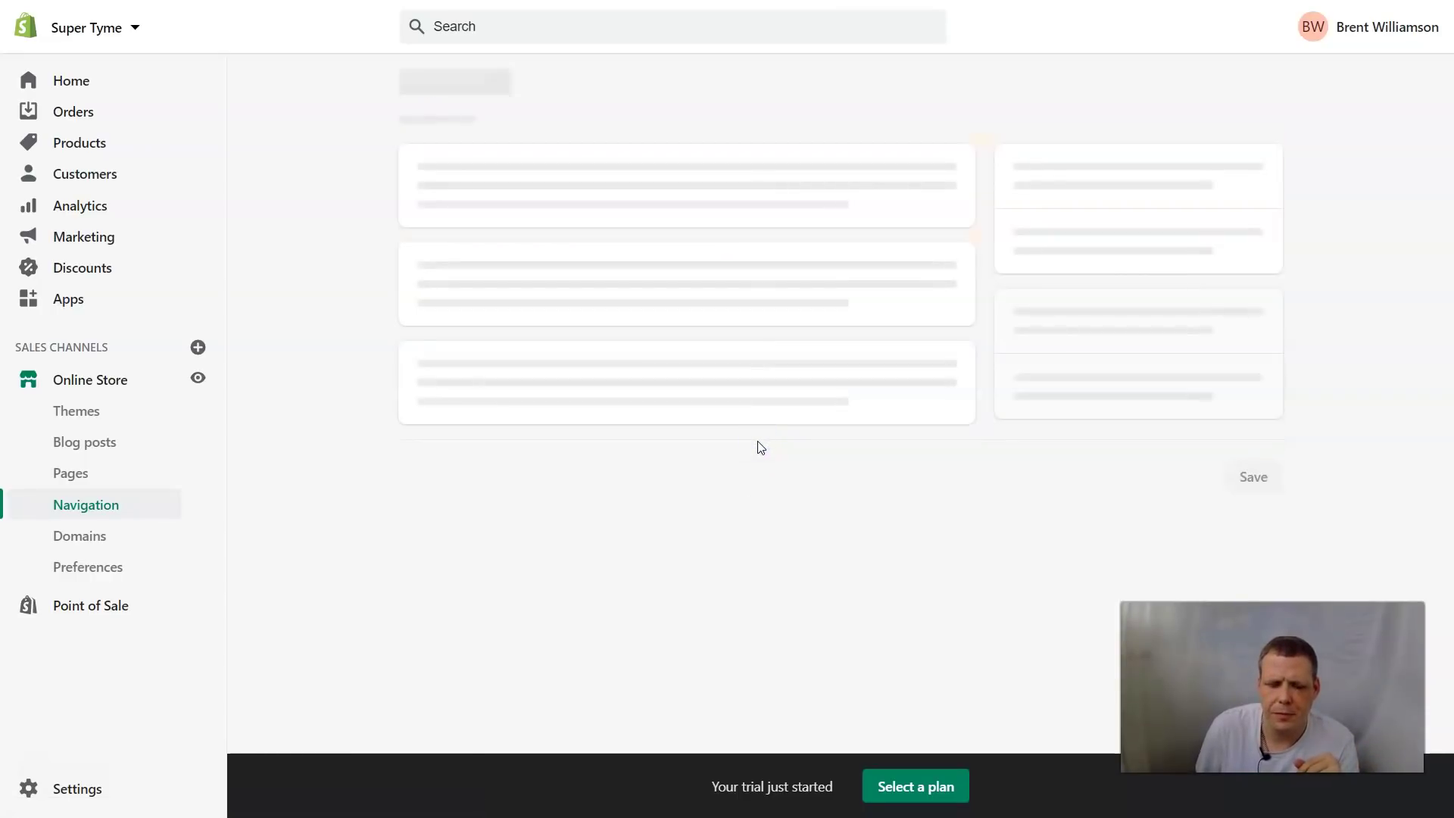
pyautogui.click(534, 417)
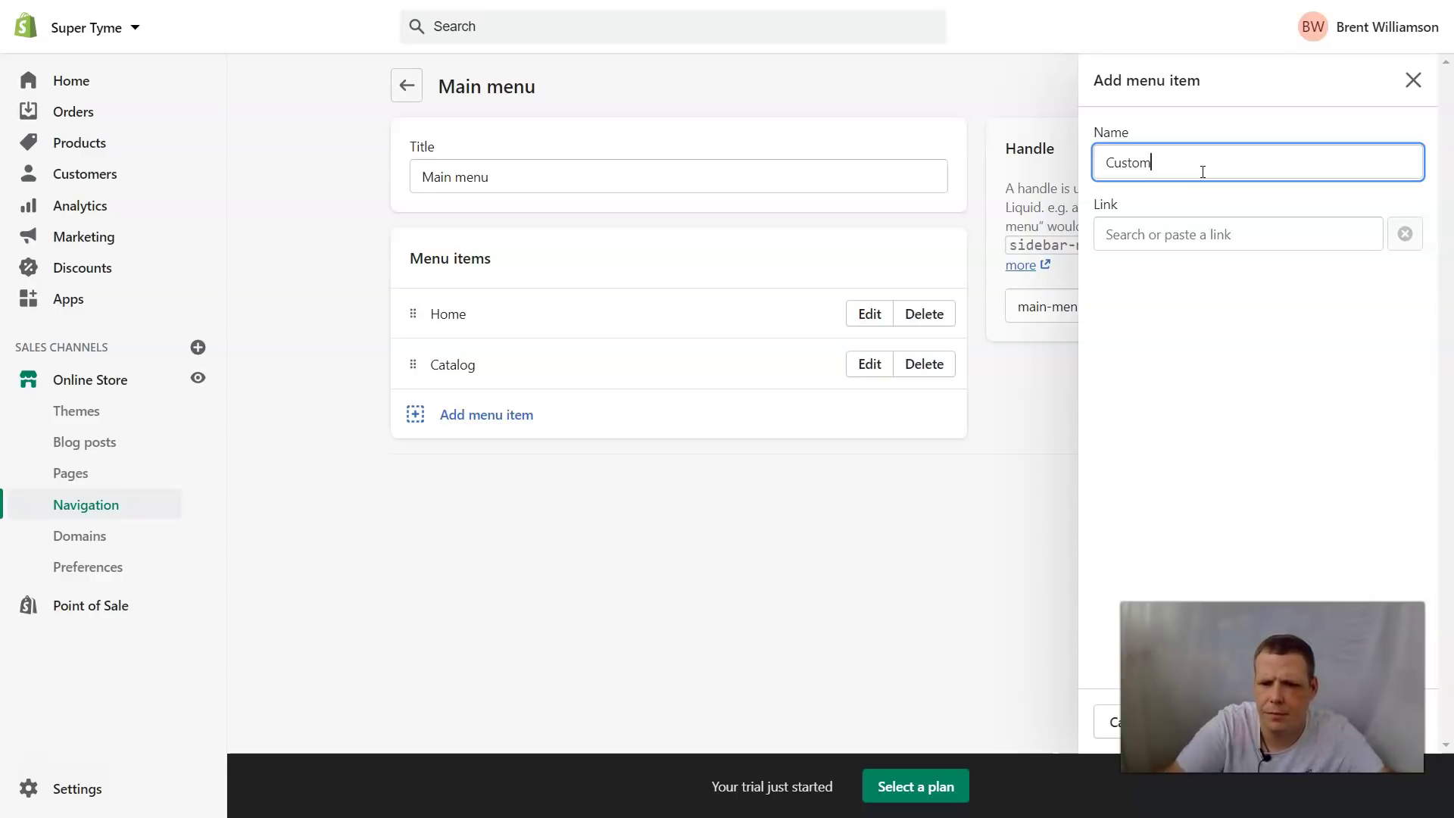
pyautogui.click(1259, 227)
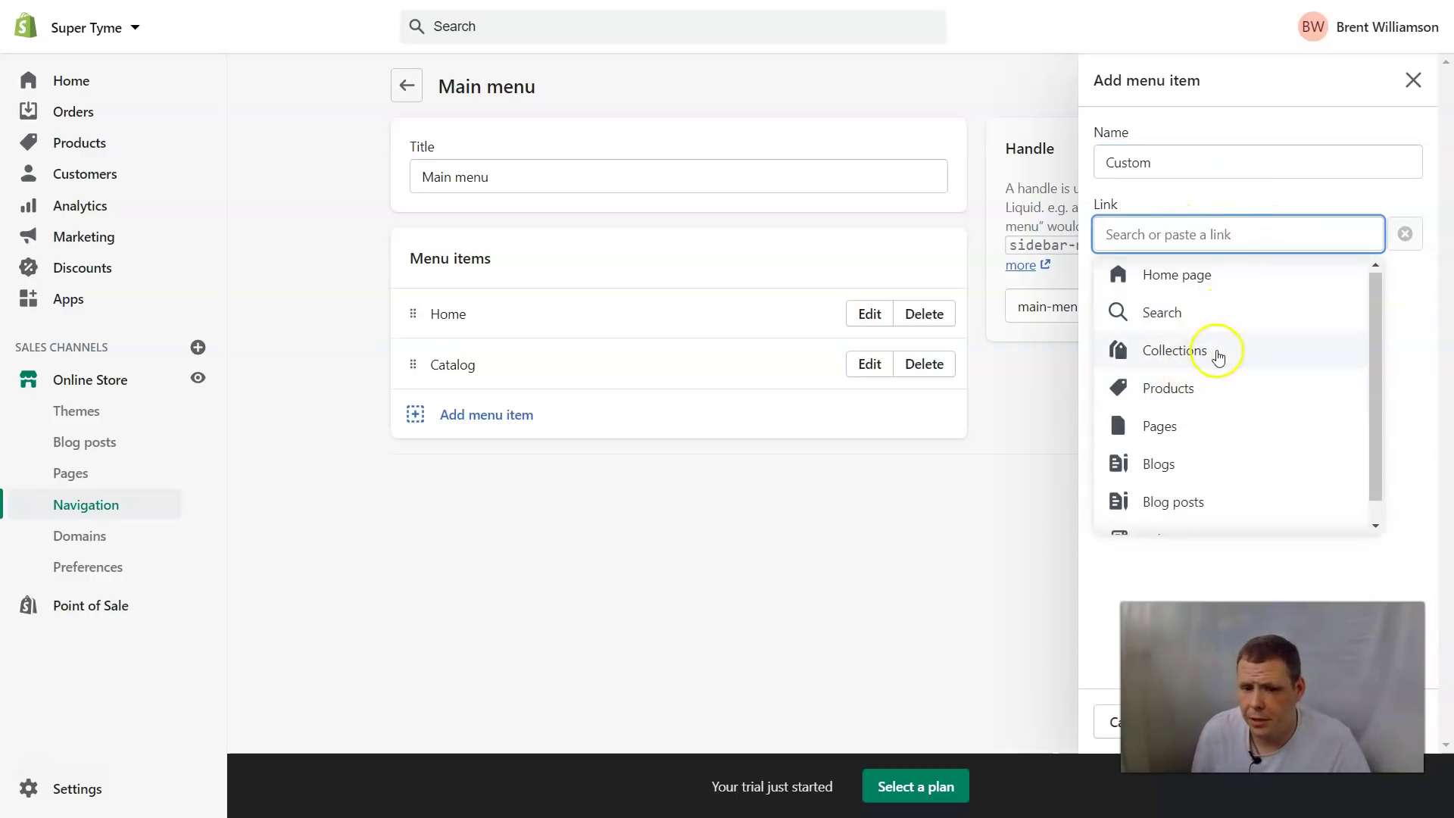
pyautogui.scroll(-1, 1159, 513)
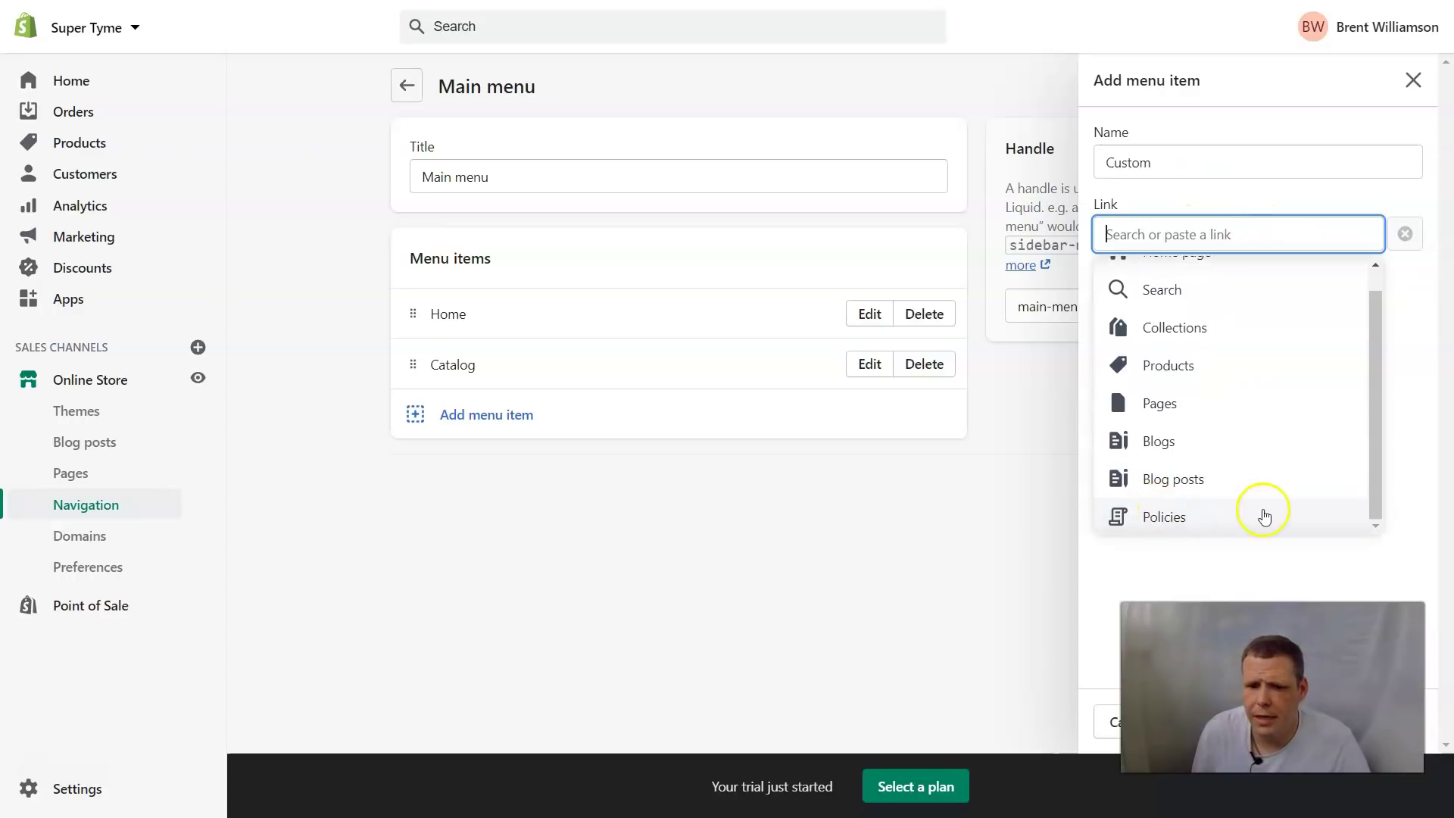
pyautogui.click(1191, 323)
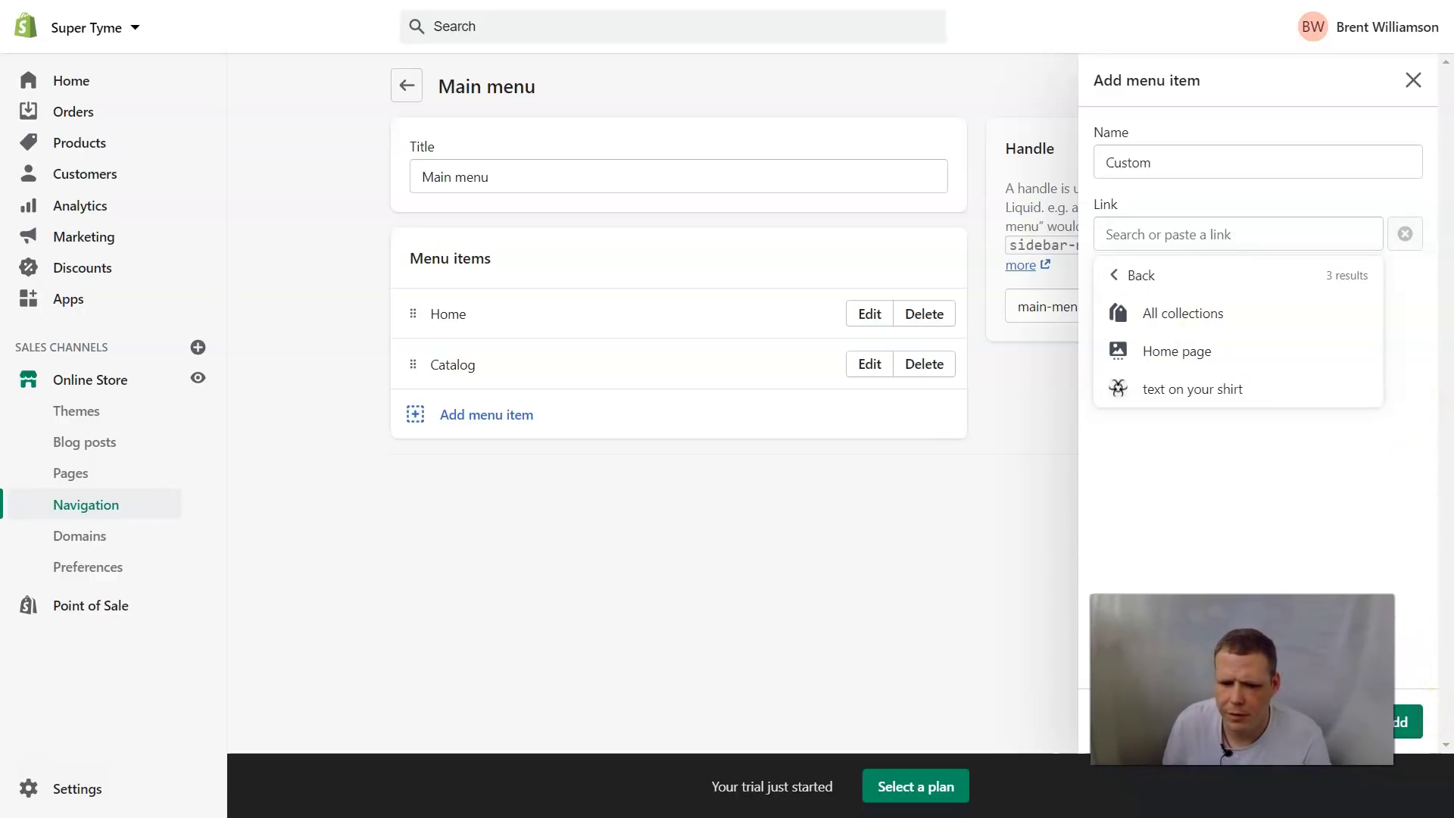
pyautogui.click(1422, 716)
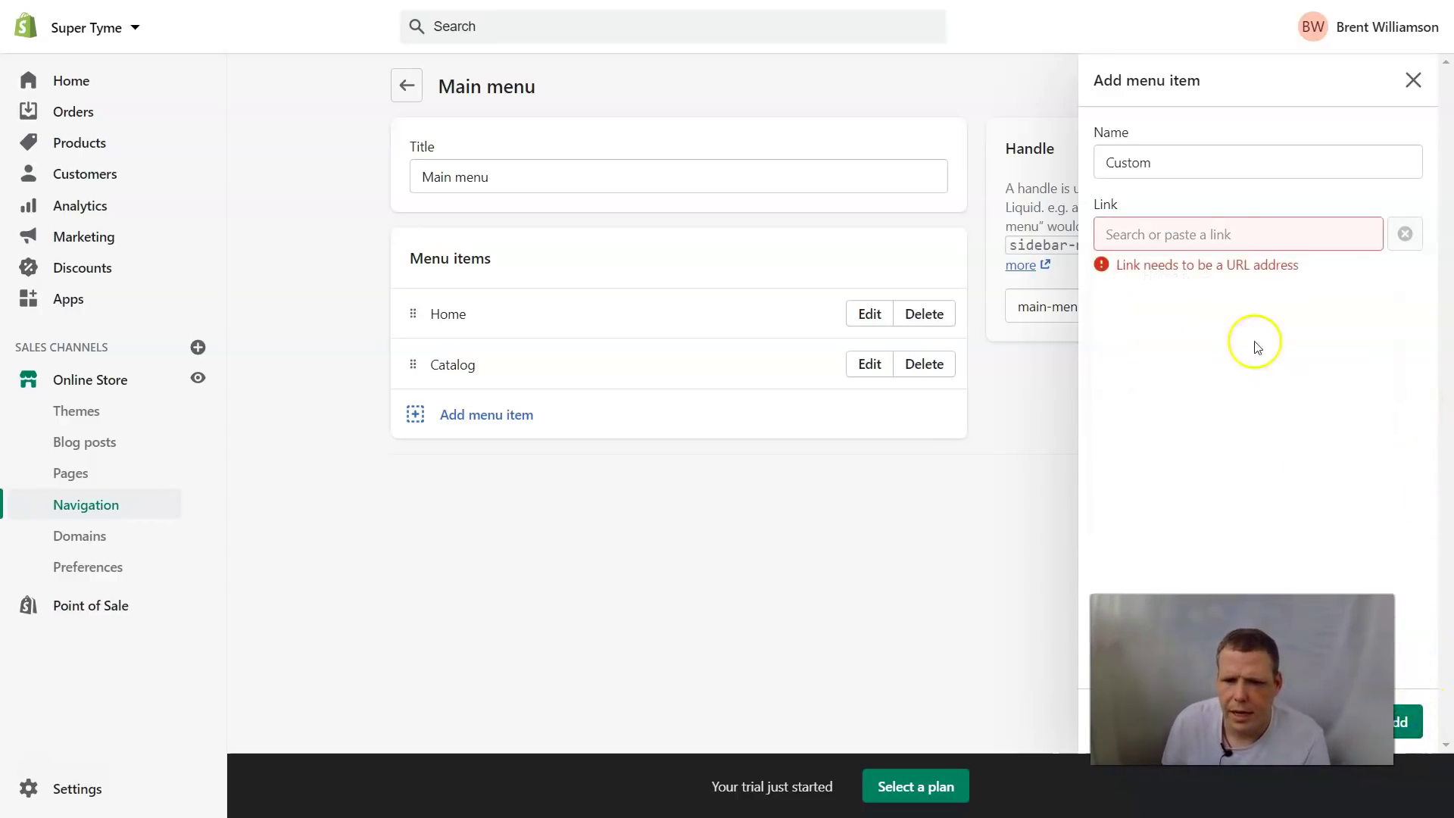
pyautogui.click(1182, 347)
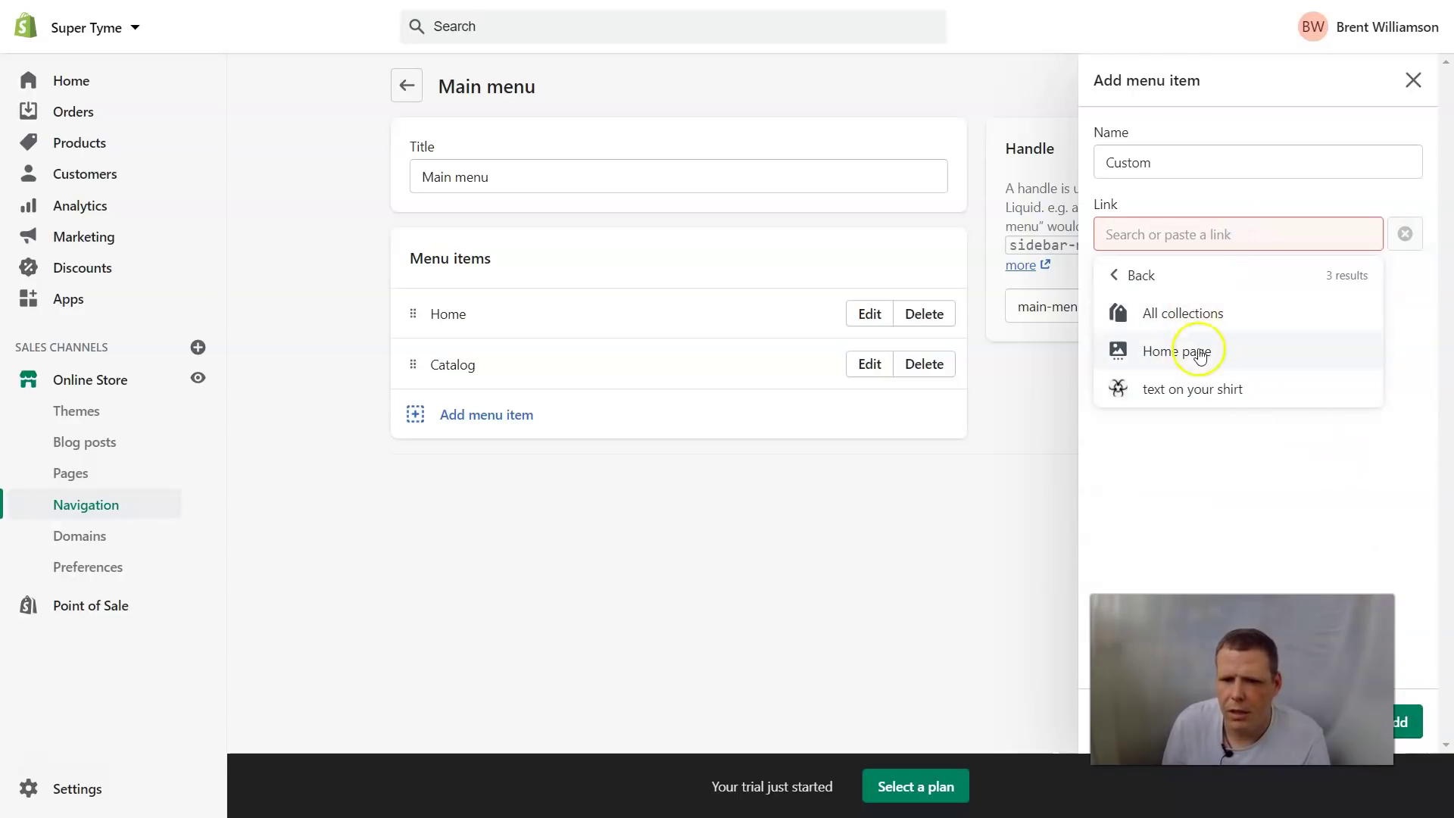
pyautogui.click(1203, 390)
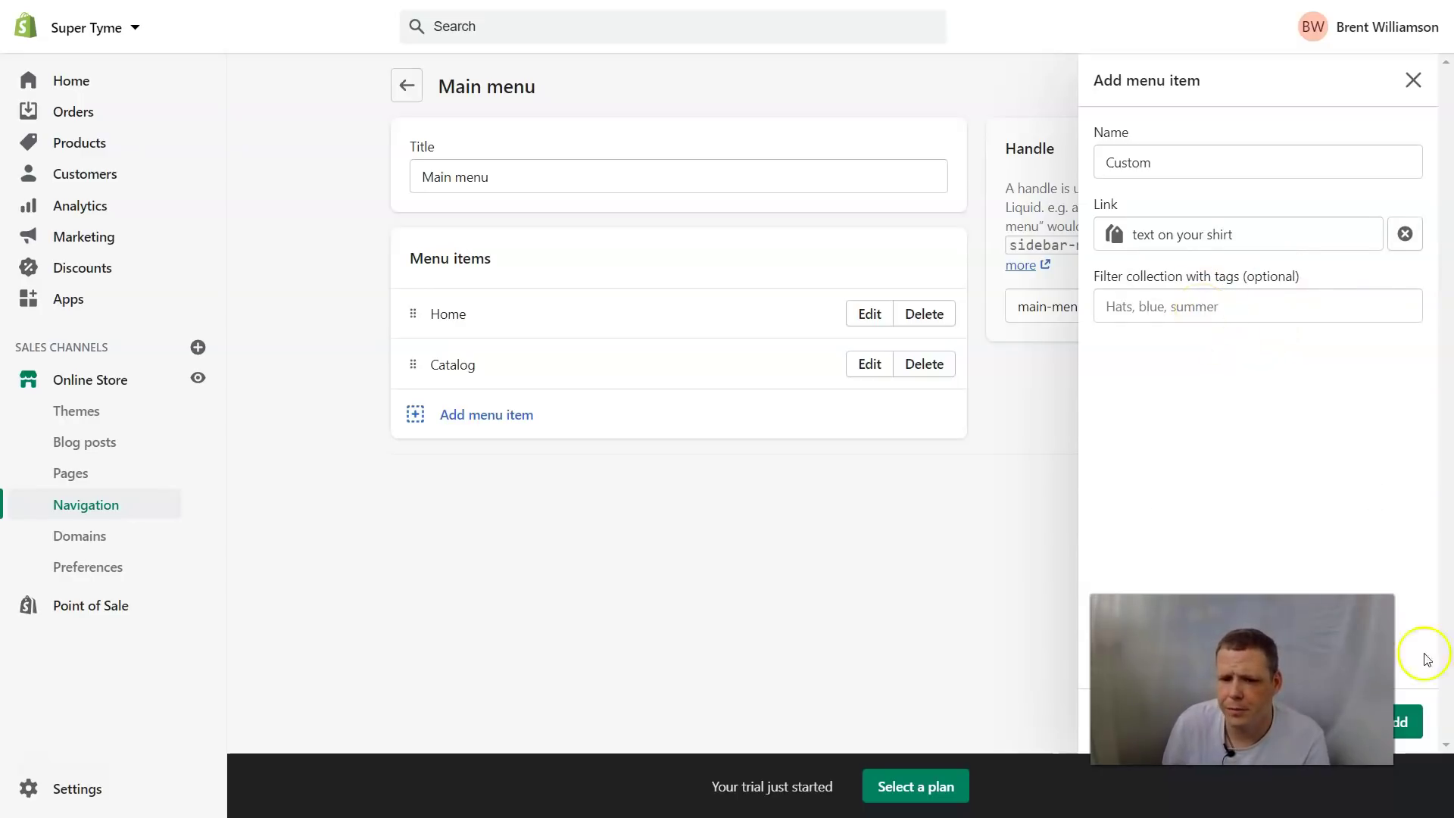
pyautogui.click(1410, 725)
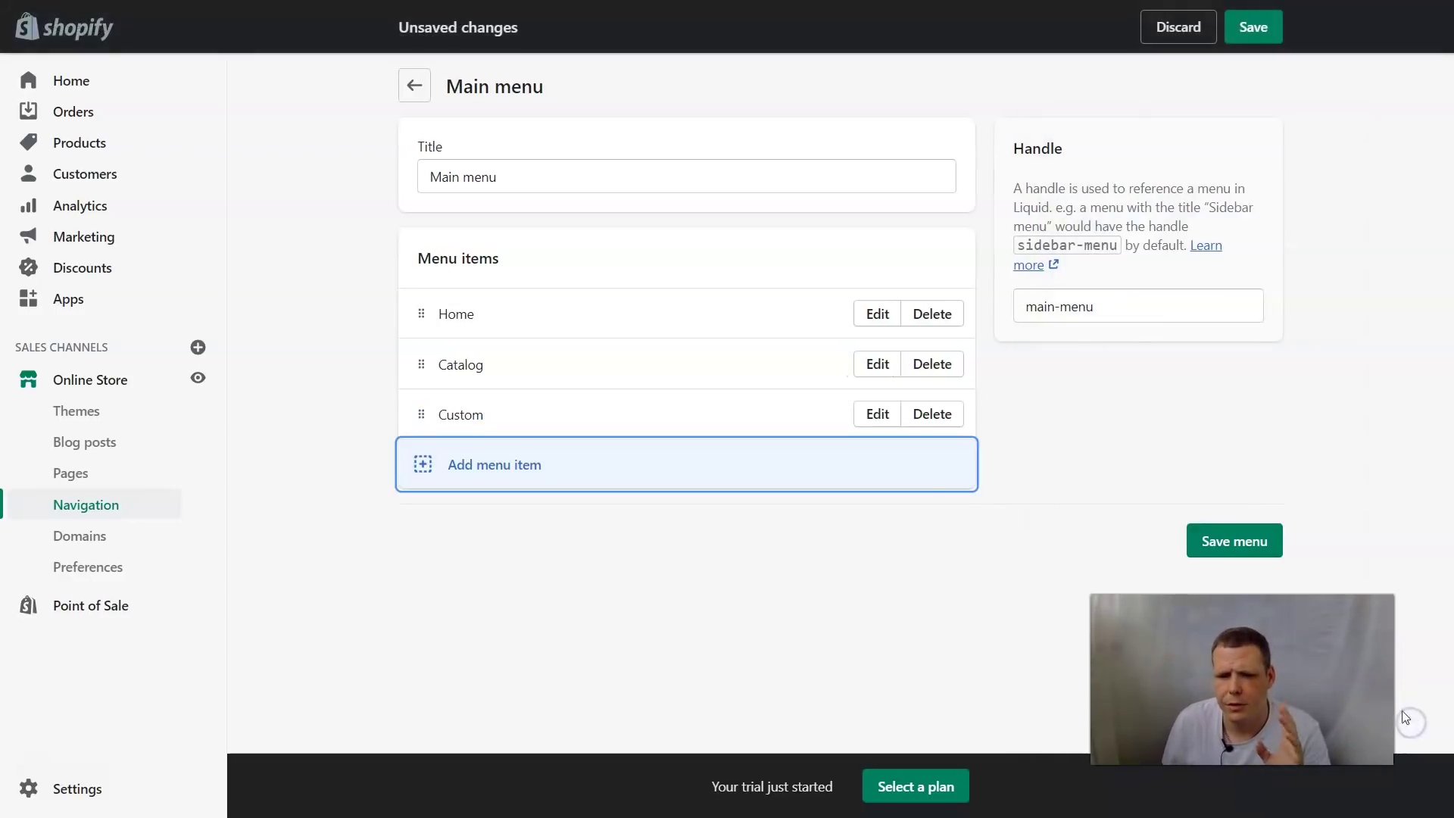
pyautogui.click(1270, 557)
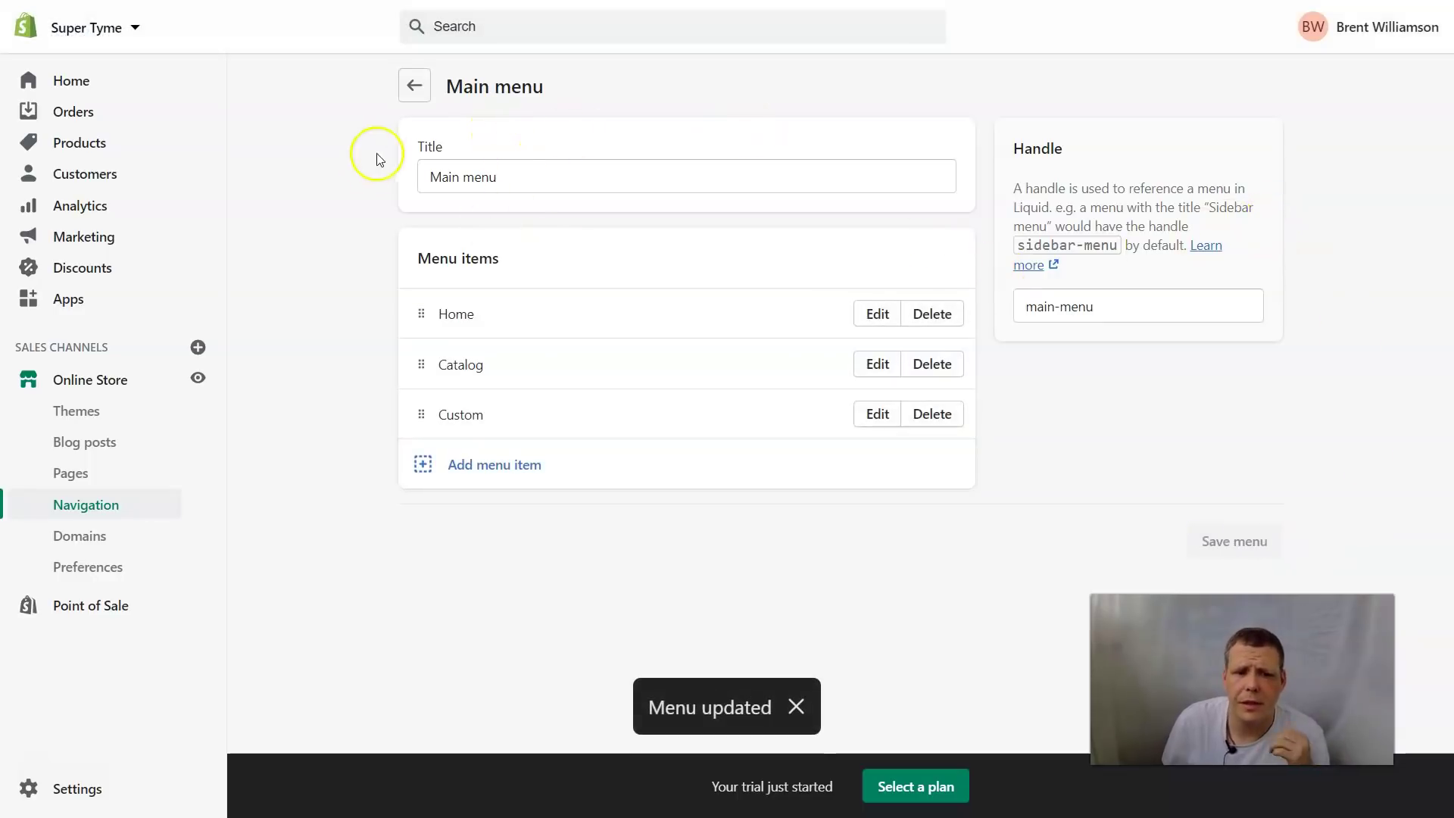
# Go from the menus back to the theme editor for the Home page
pyautogui.click(416, 87)
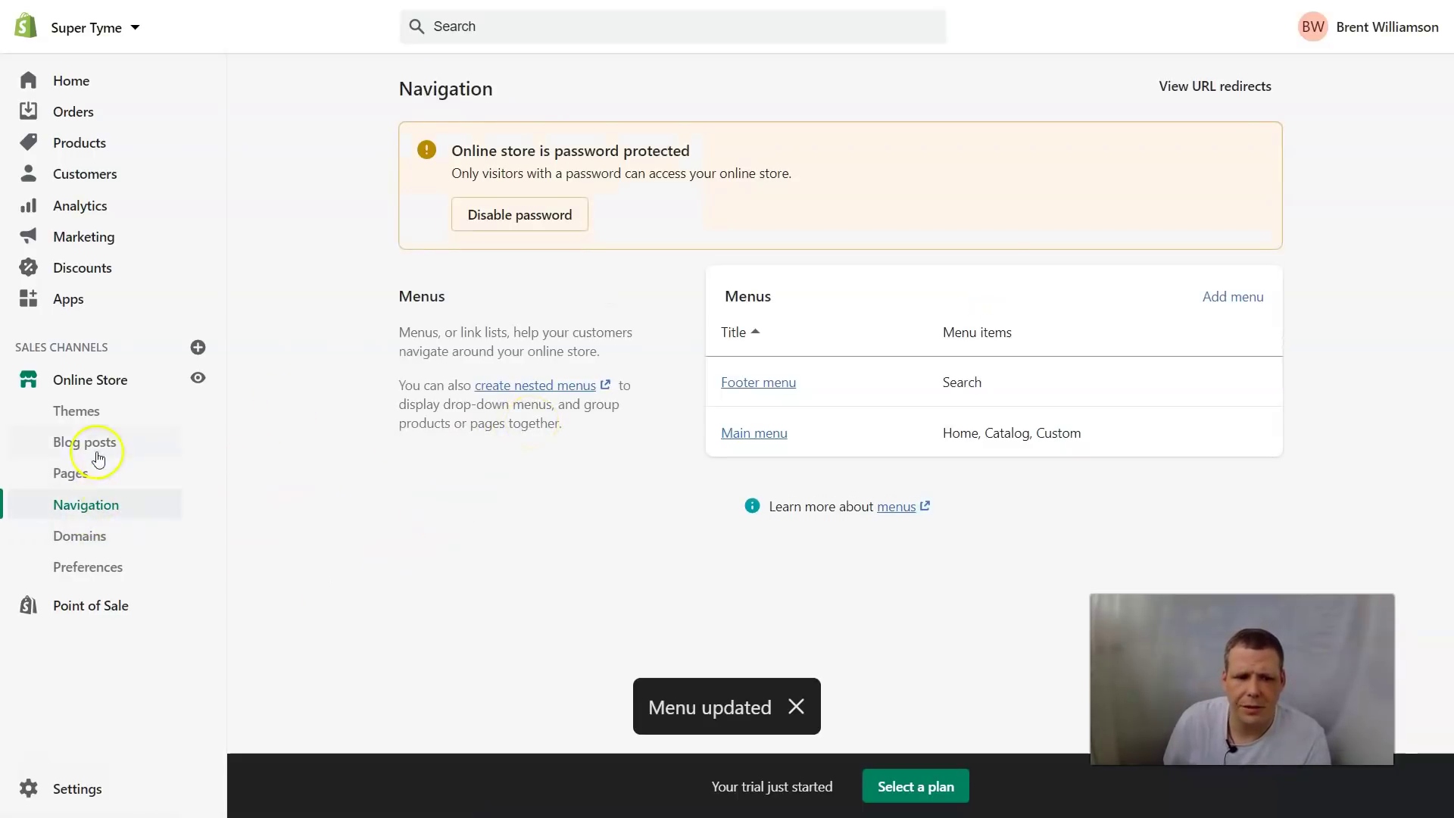
pyautogui.click(78, 418)
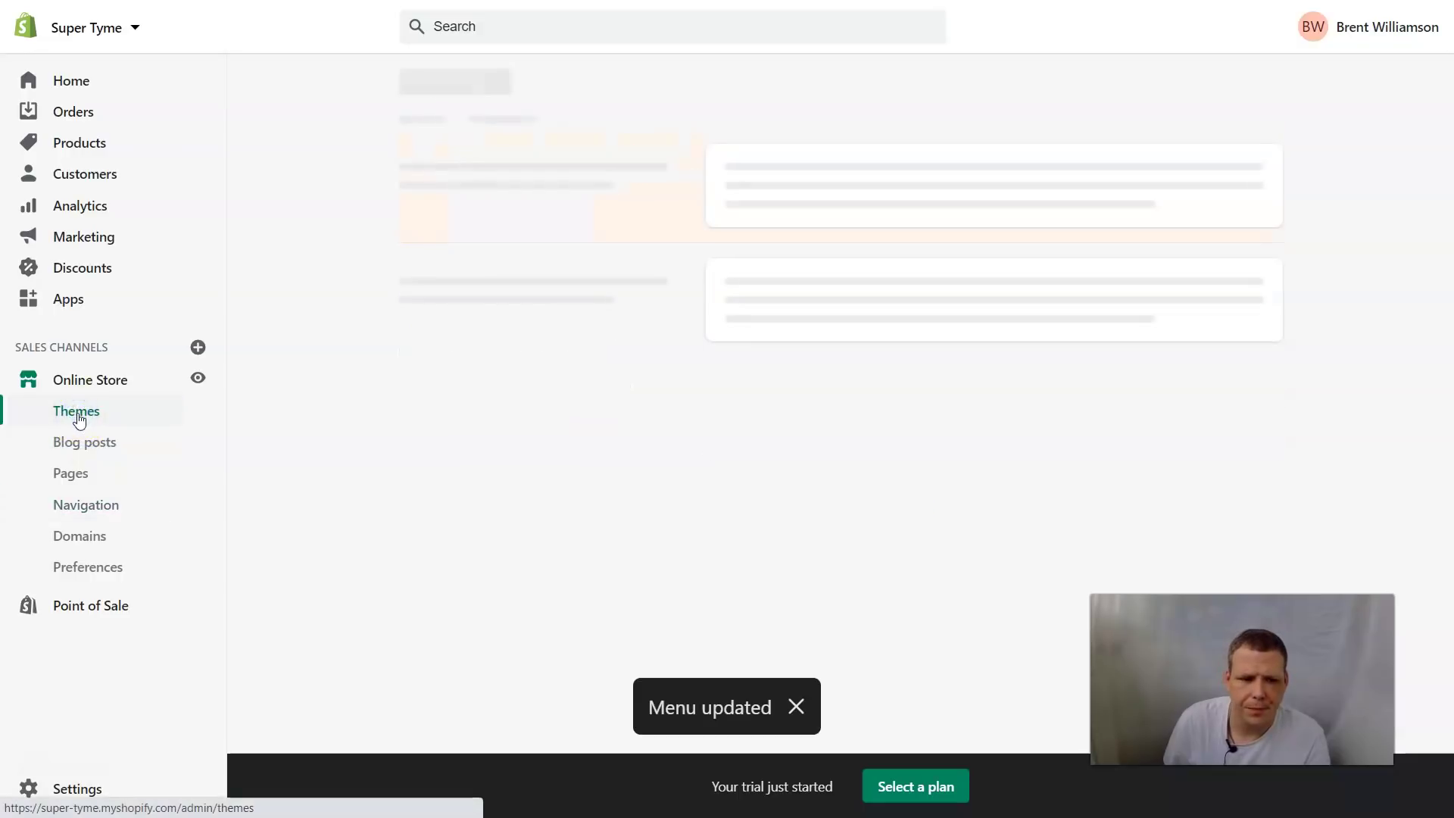
pyautogui.click(1221, 453)
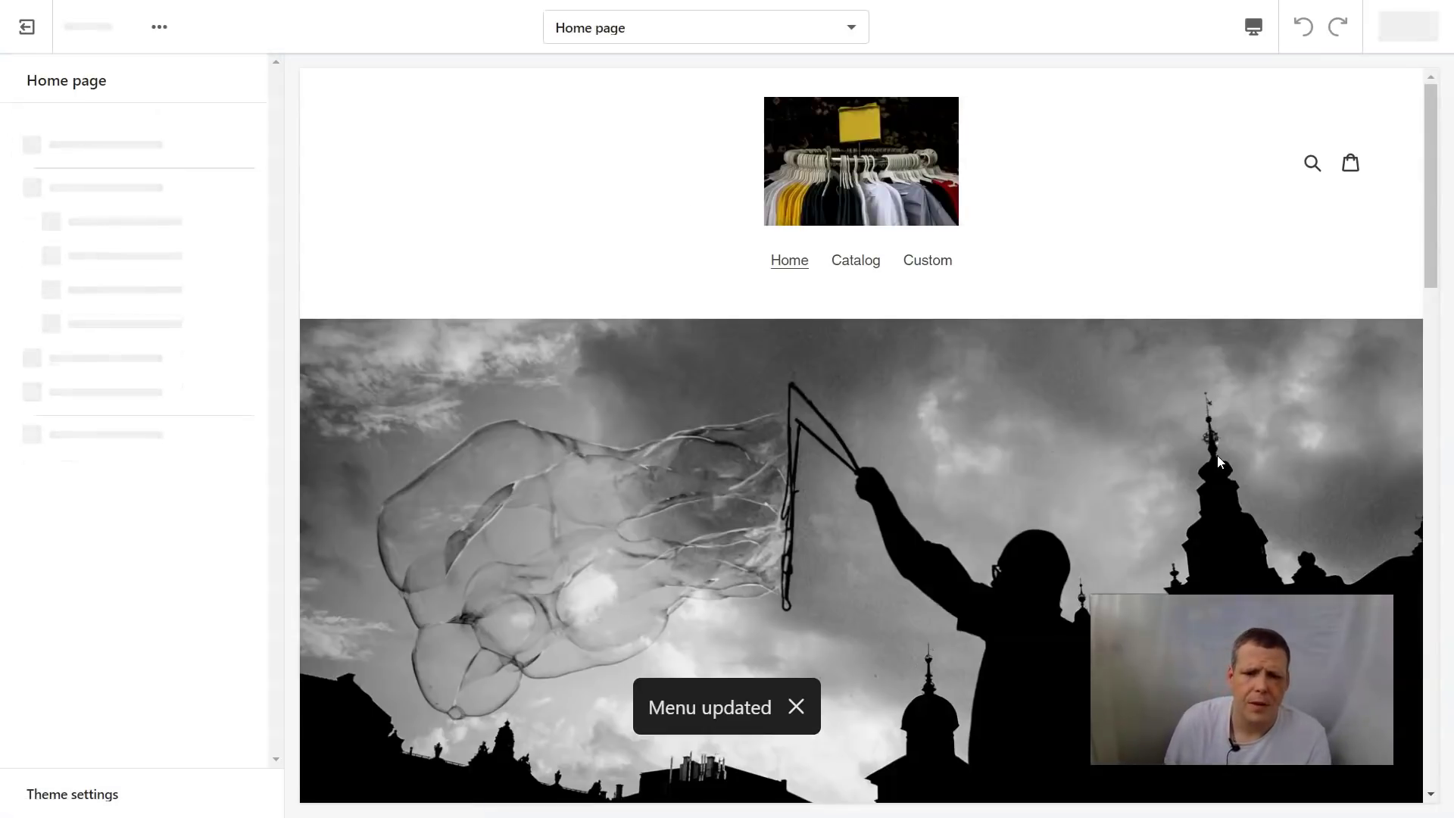
pyautogui.scroll(-5, 1105, 309)
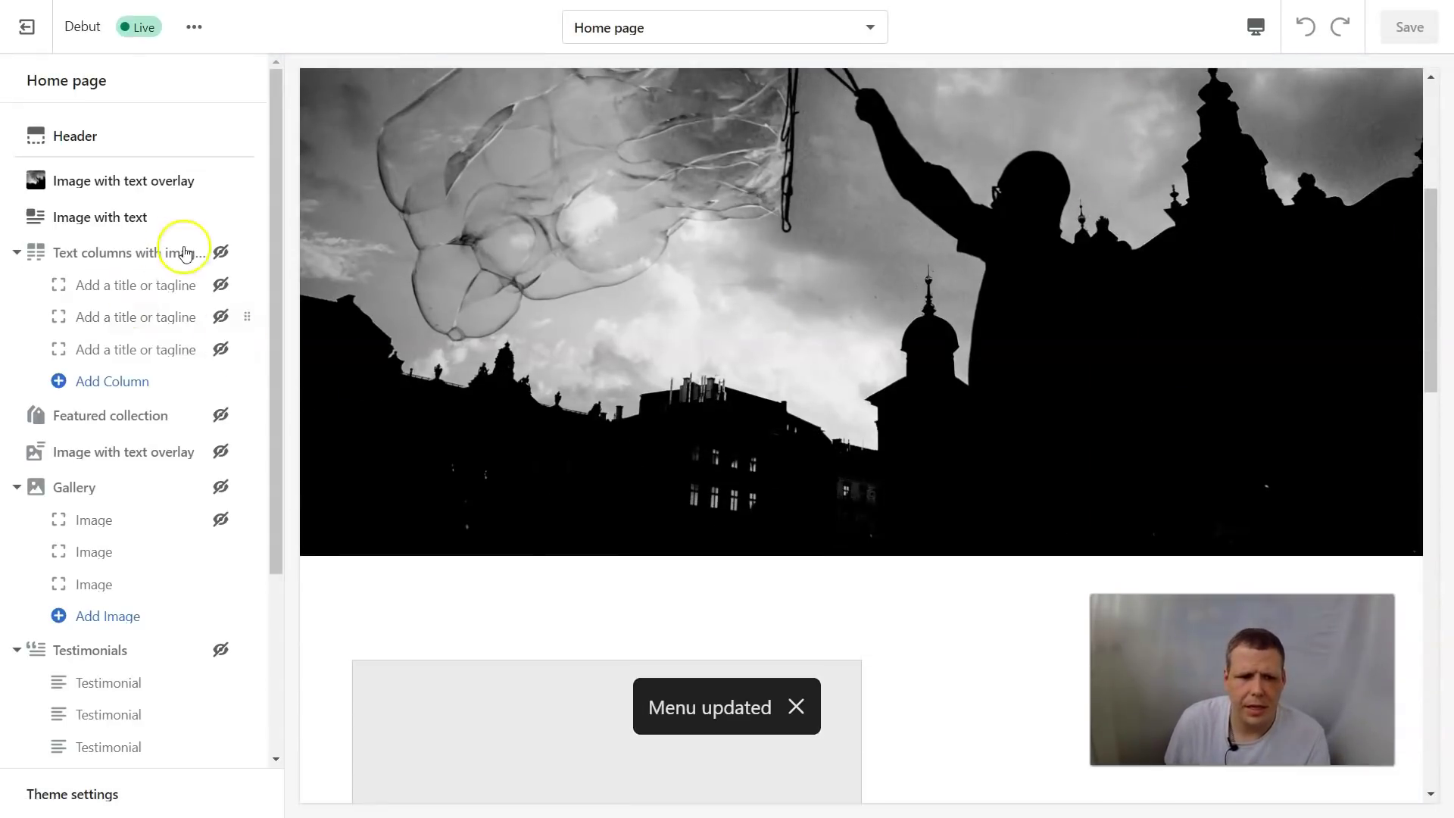
pyautogui.scroll(-10, 545, 419)
pyautogui.scroll(3, 504, 376)
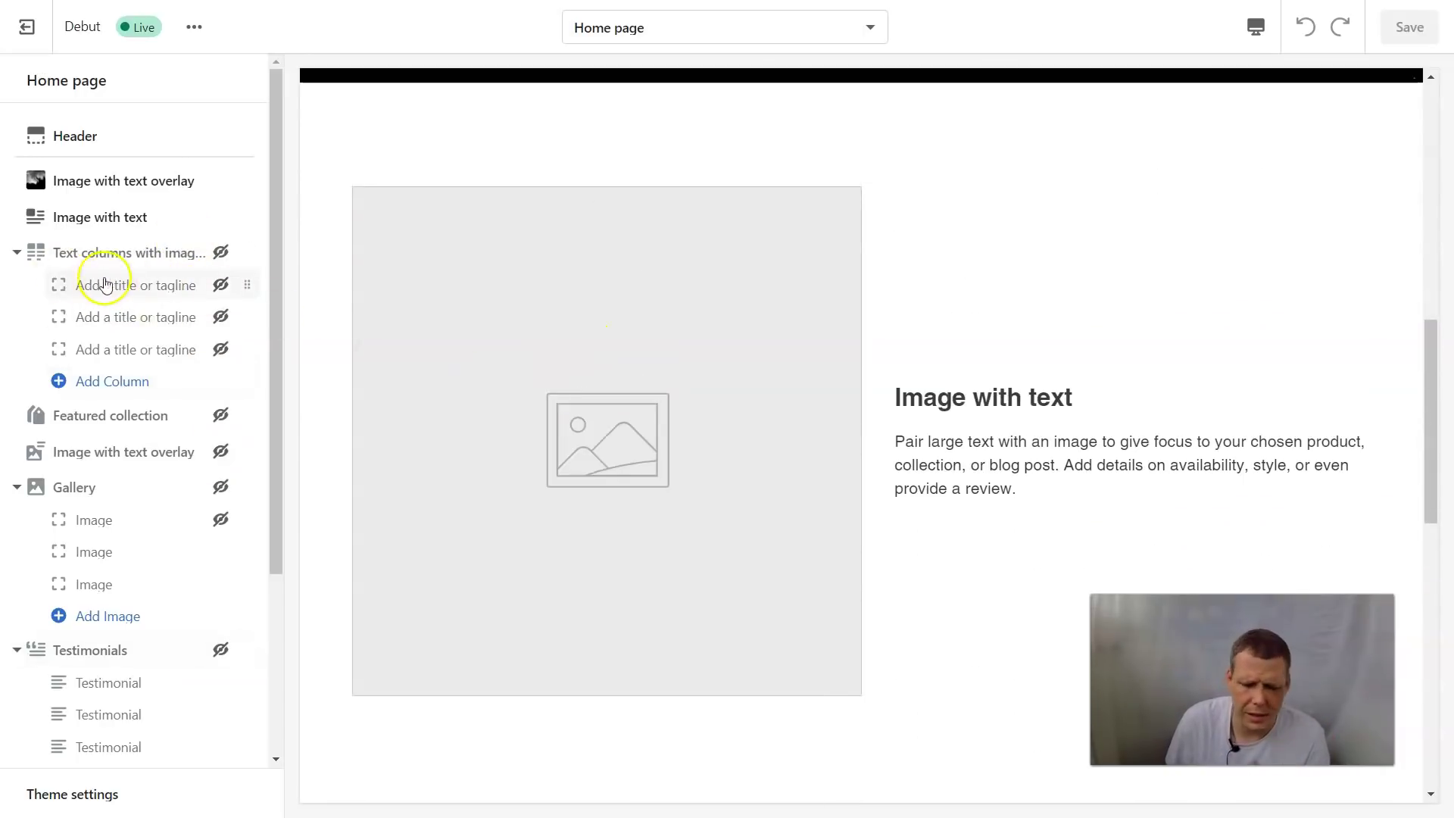
pyautogui.scroll(-3, 237, 310)
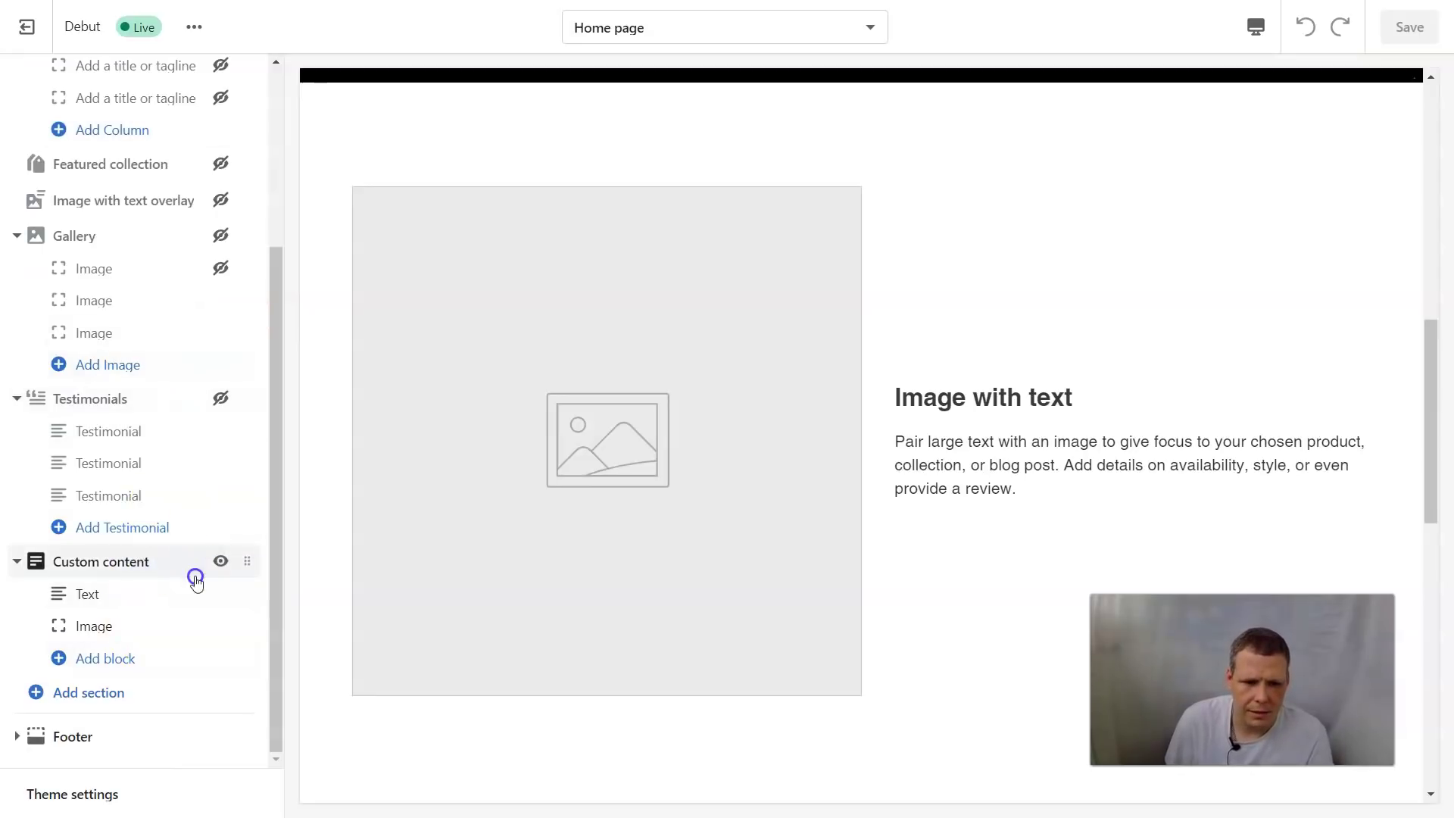
# Move Custom content directly below the Image with text overlay and hide its Text block
pyautogui.moveTo(248, 567); pyautogui.dragTo(324, 229)
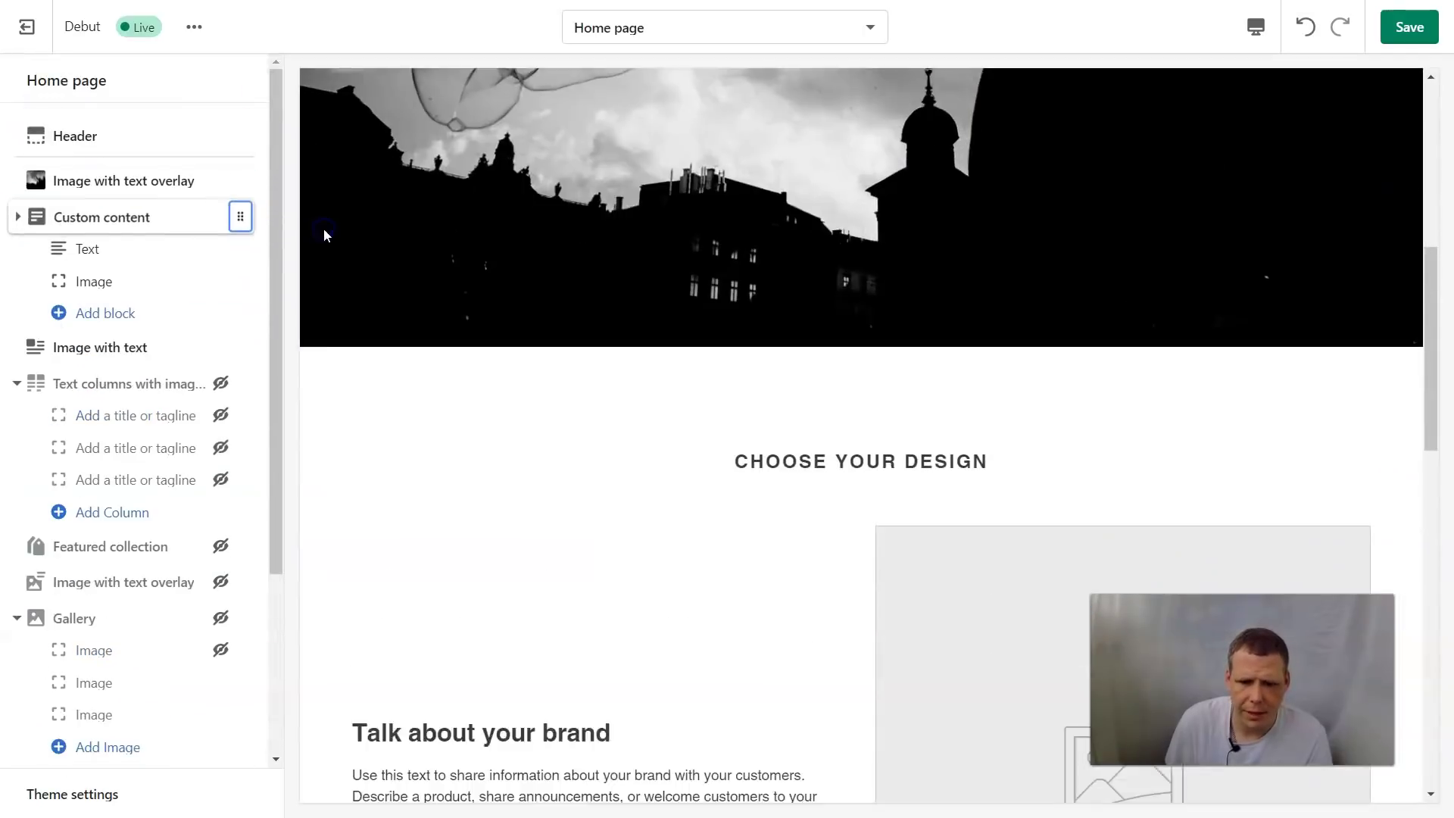
pyautogui.scroll(-4, 967, 129)
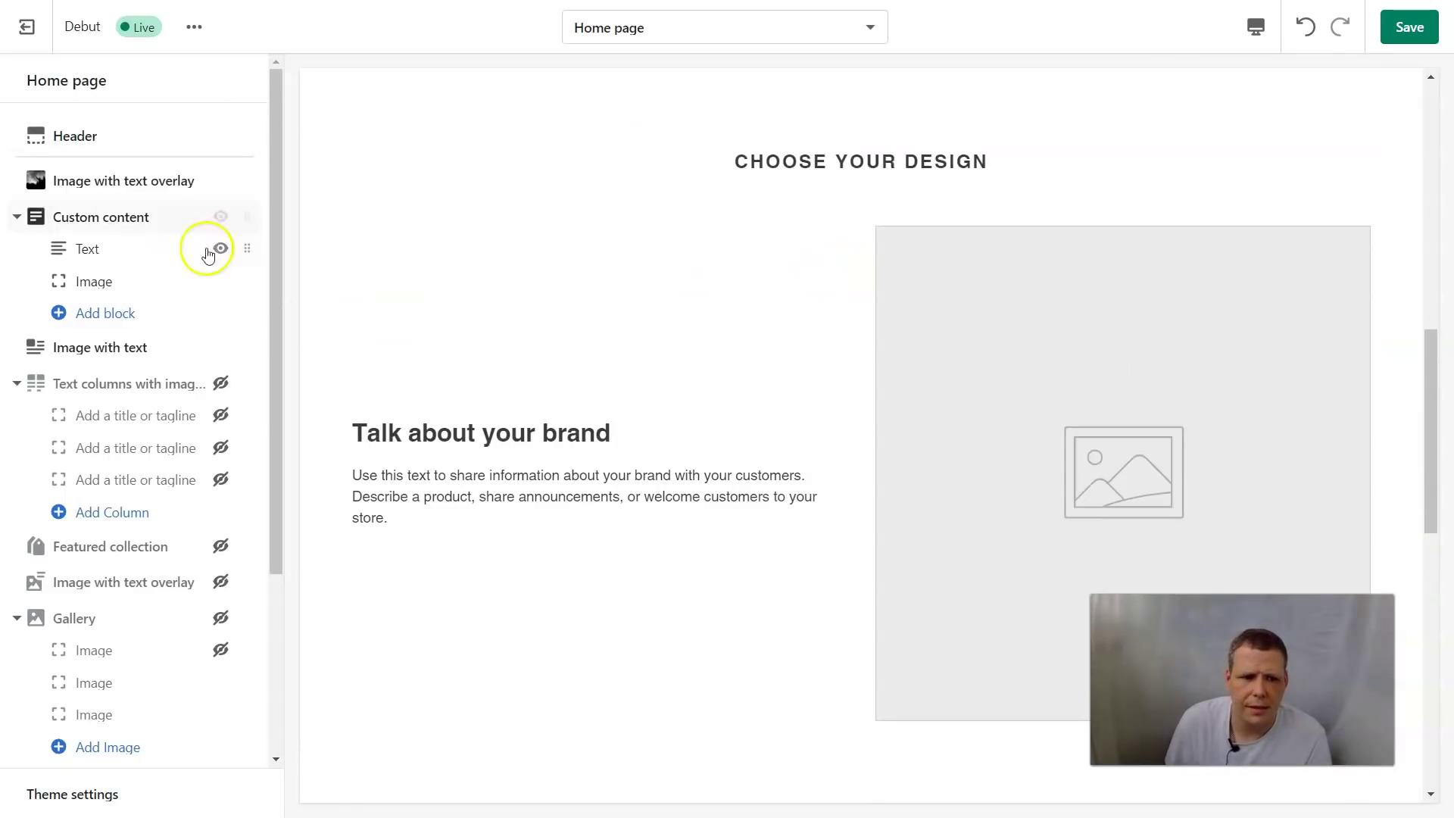
pyautogui.click(217, 250)
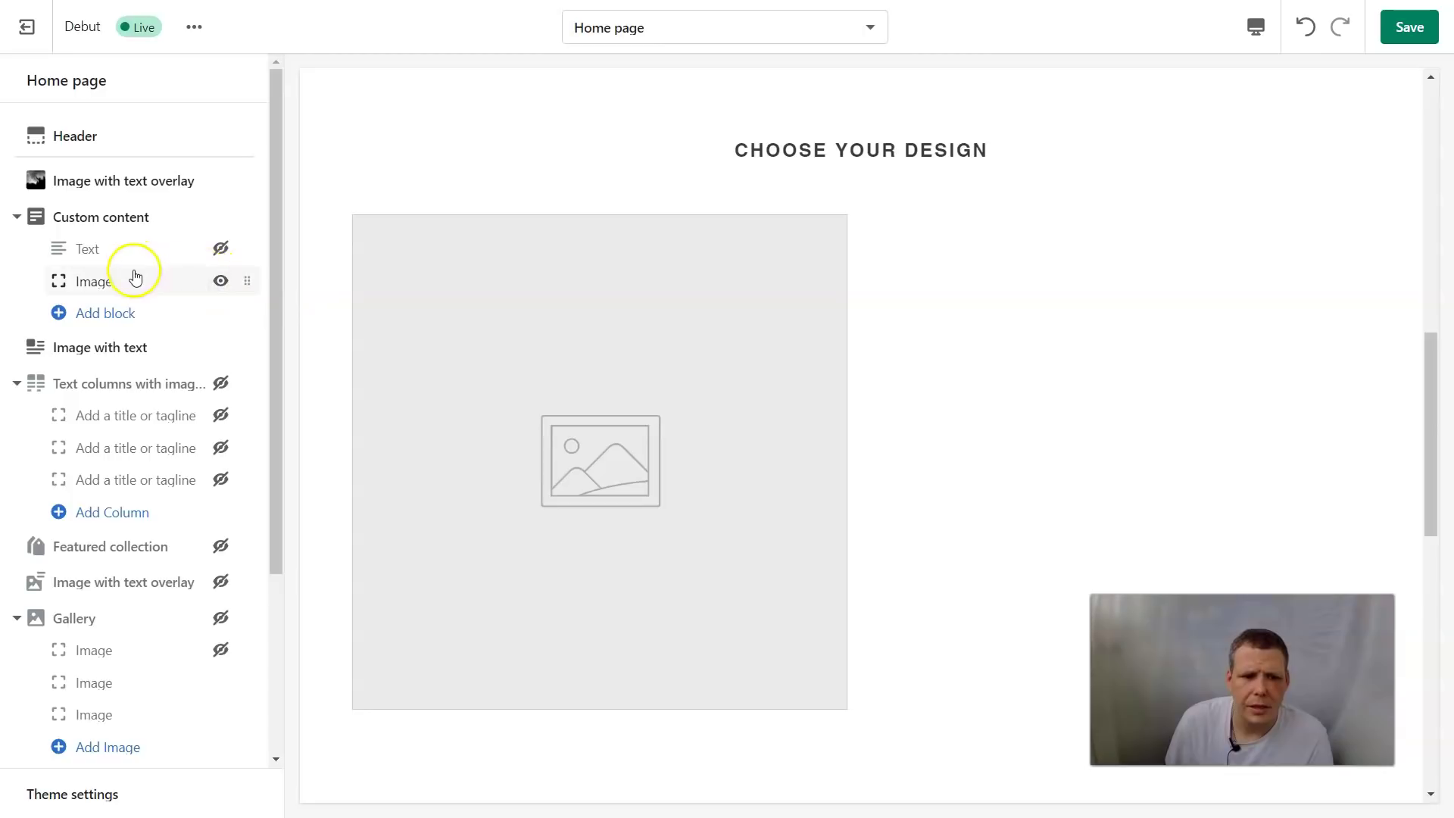
pyautogui.click(121, 281)
# Upload the biologo file and apply it to the Custom content Image block
pyautogui.click(160, 190)
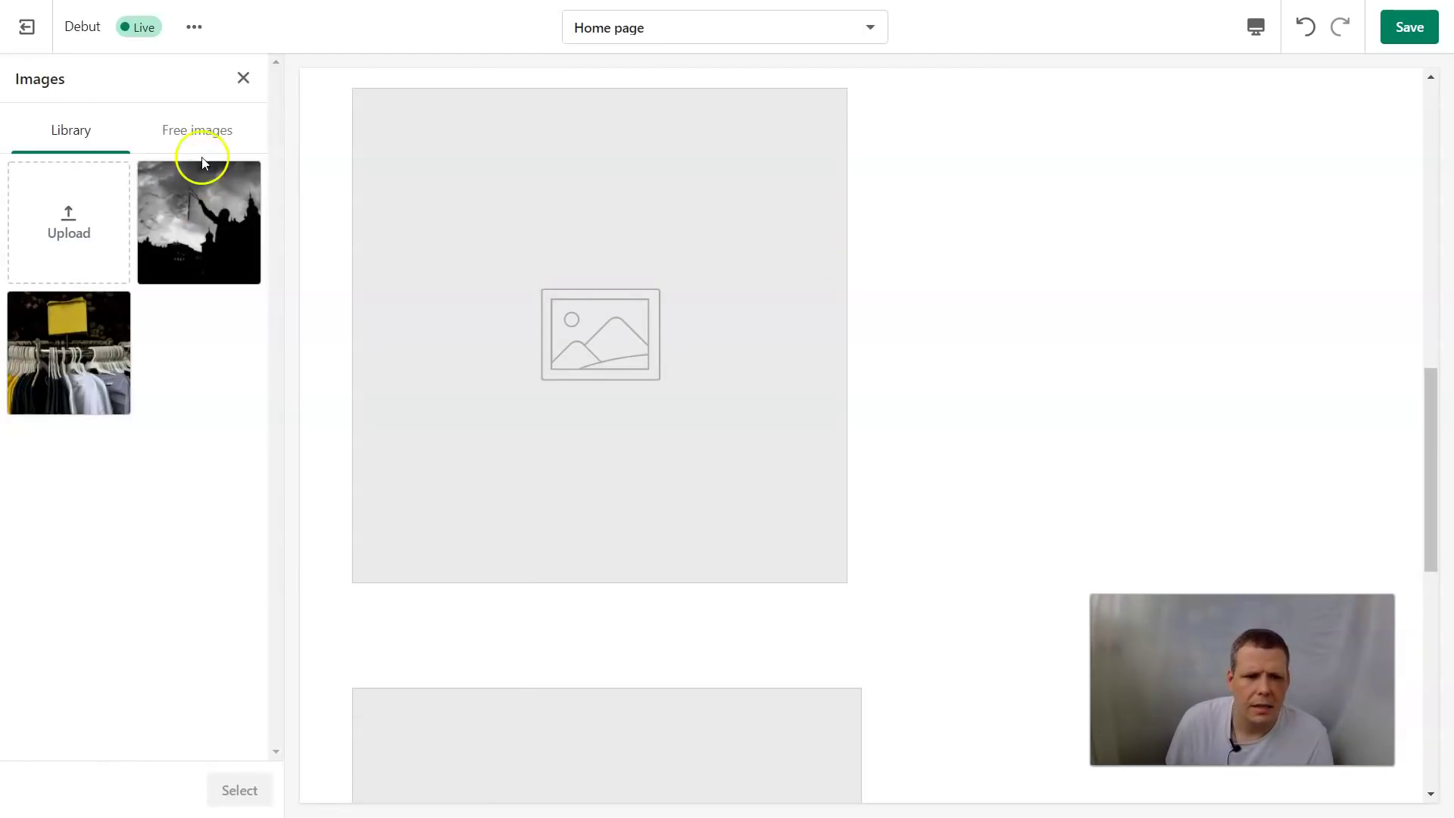
pyautogui.click(71, 214)
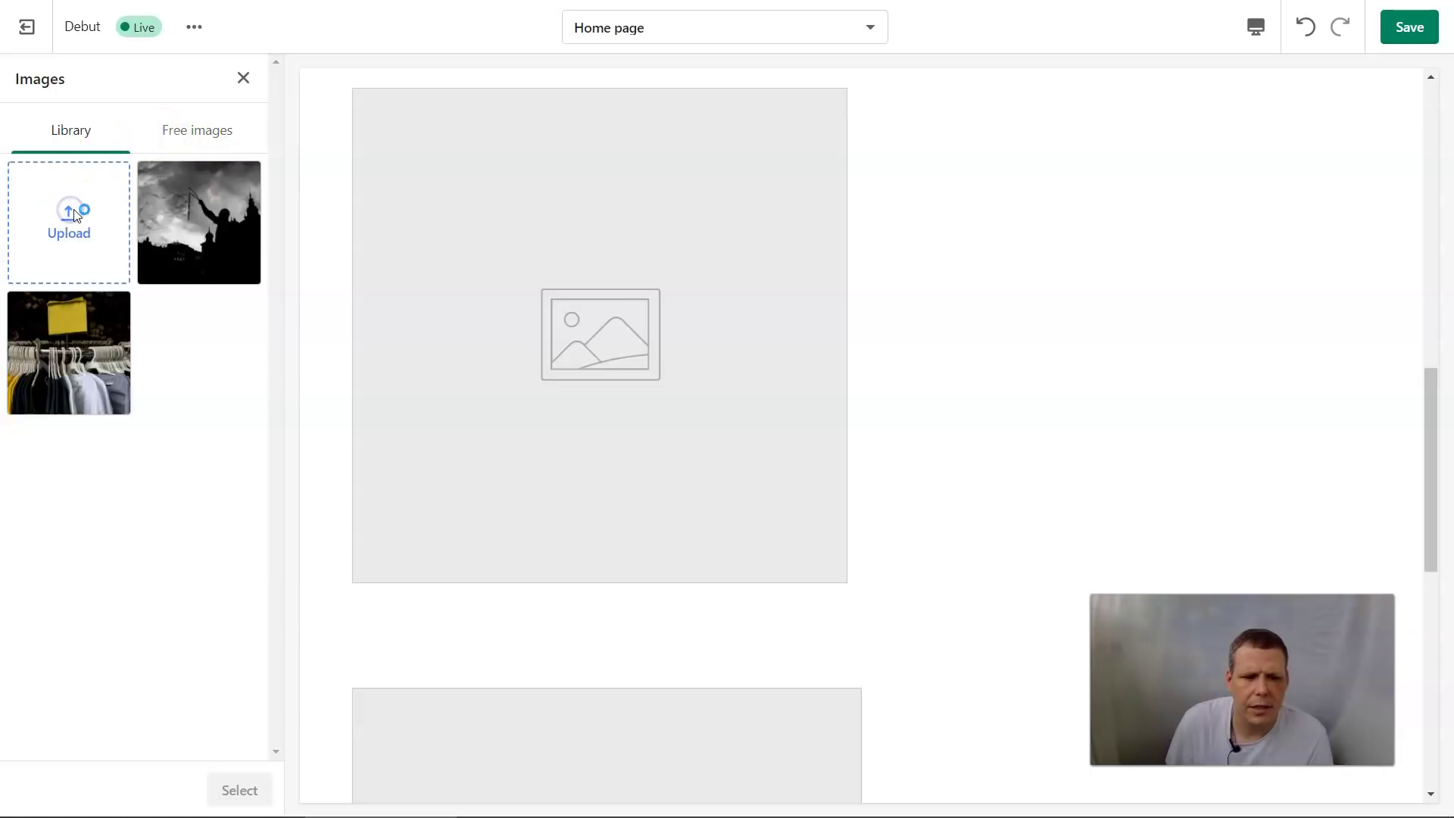
pyautogui.click(220, 159)
pyautogui.click(581, 421)
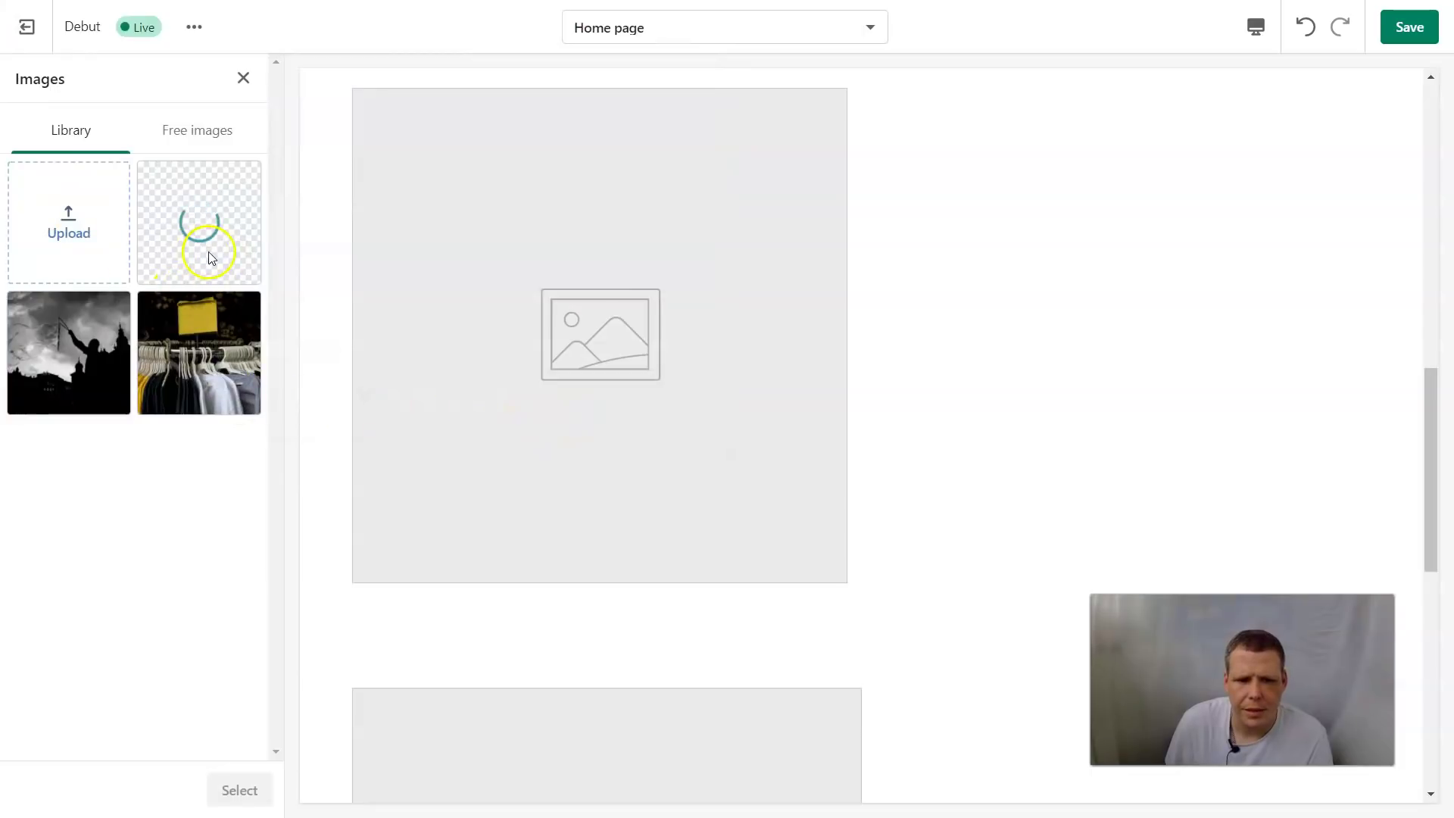
pyautogui.click(244, 792)
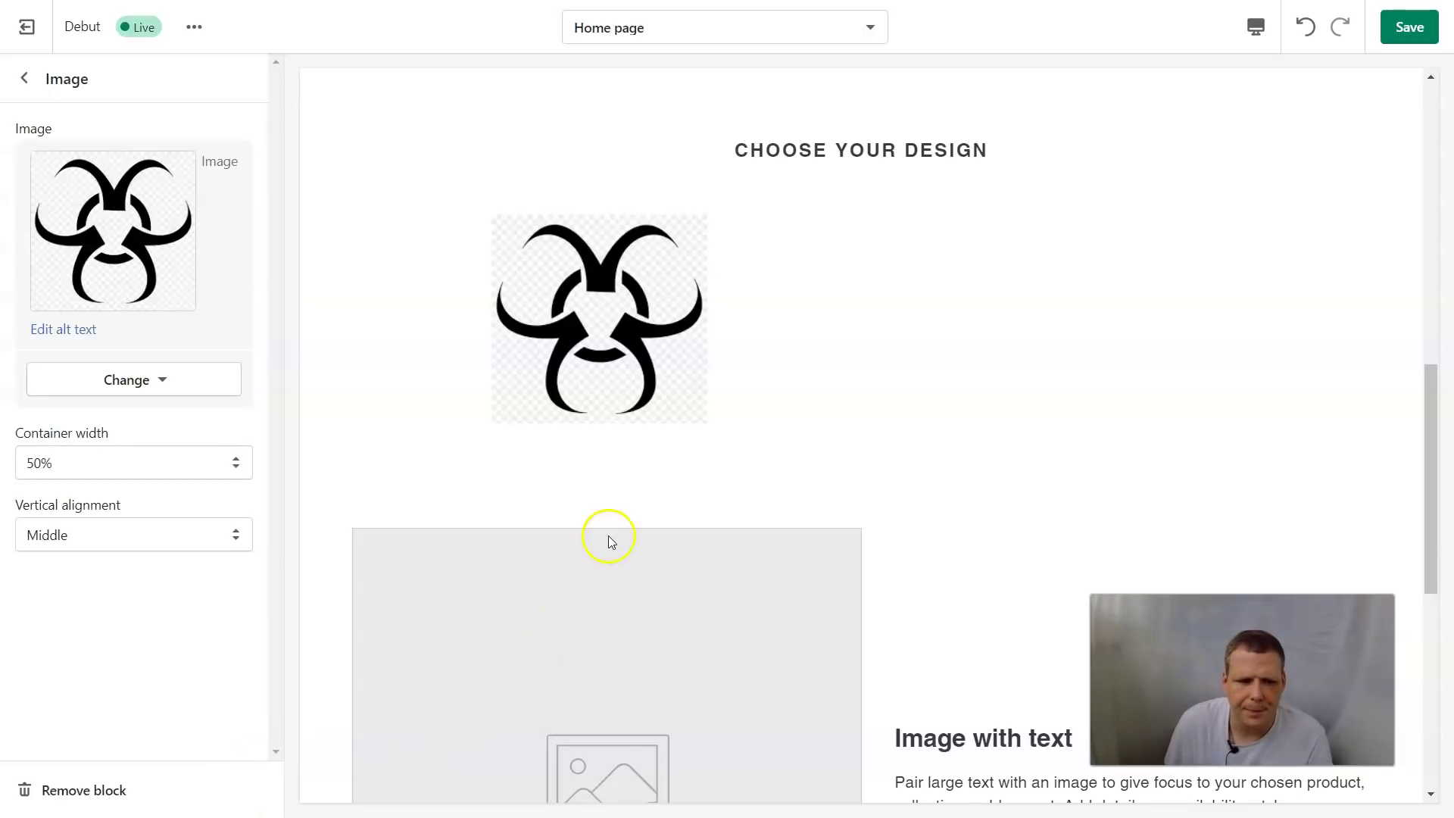
# Set the image's container width to 100% and save the home page
pyautogui.click(148, 461)
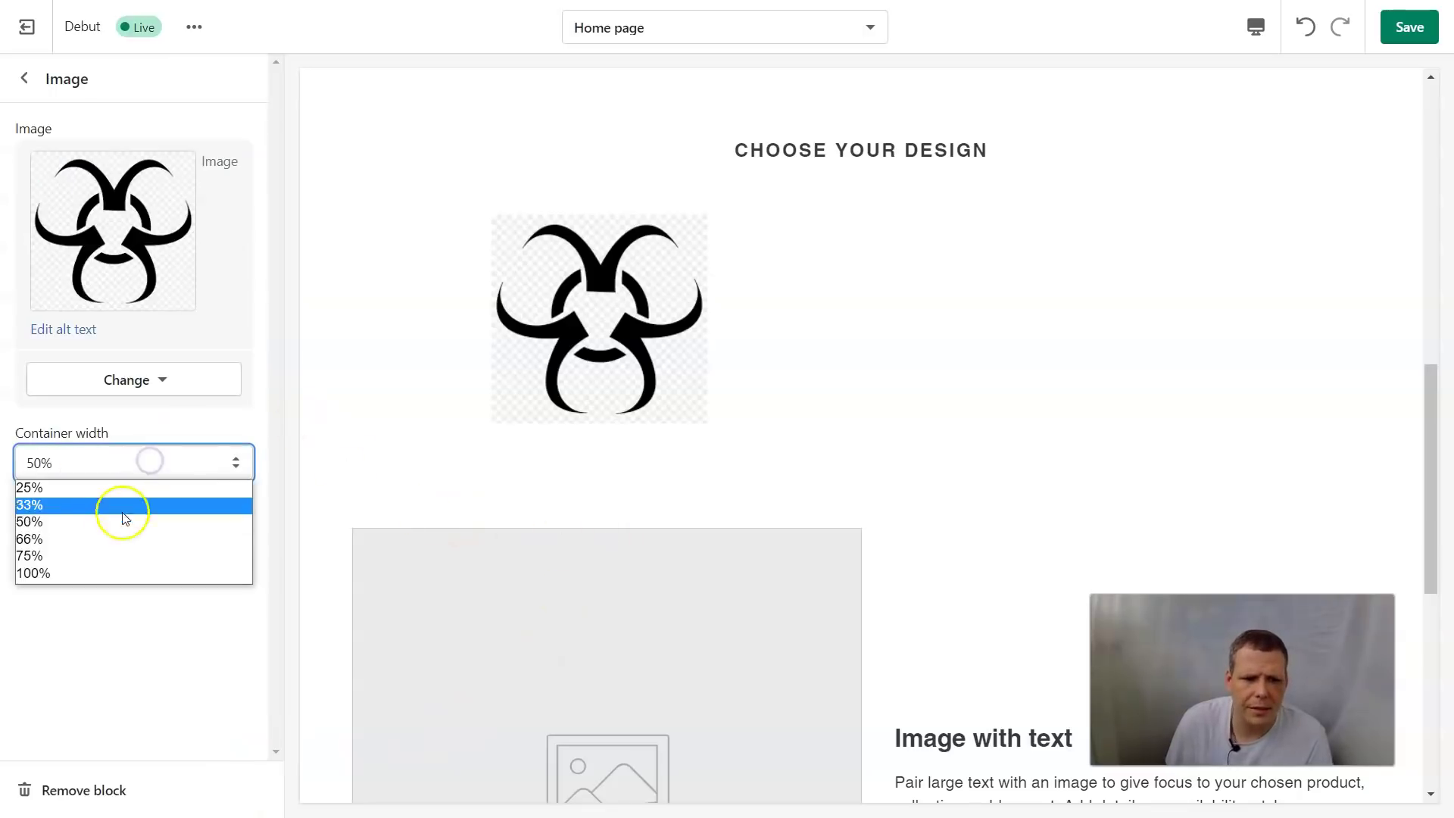
pyautogui.click(65, 578)
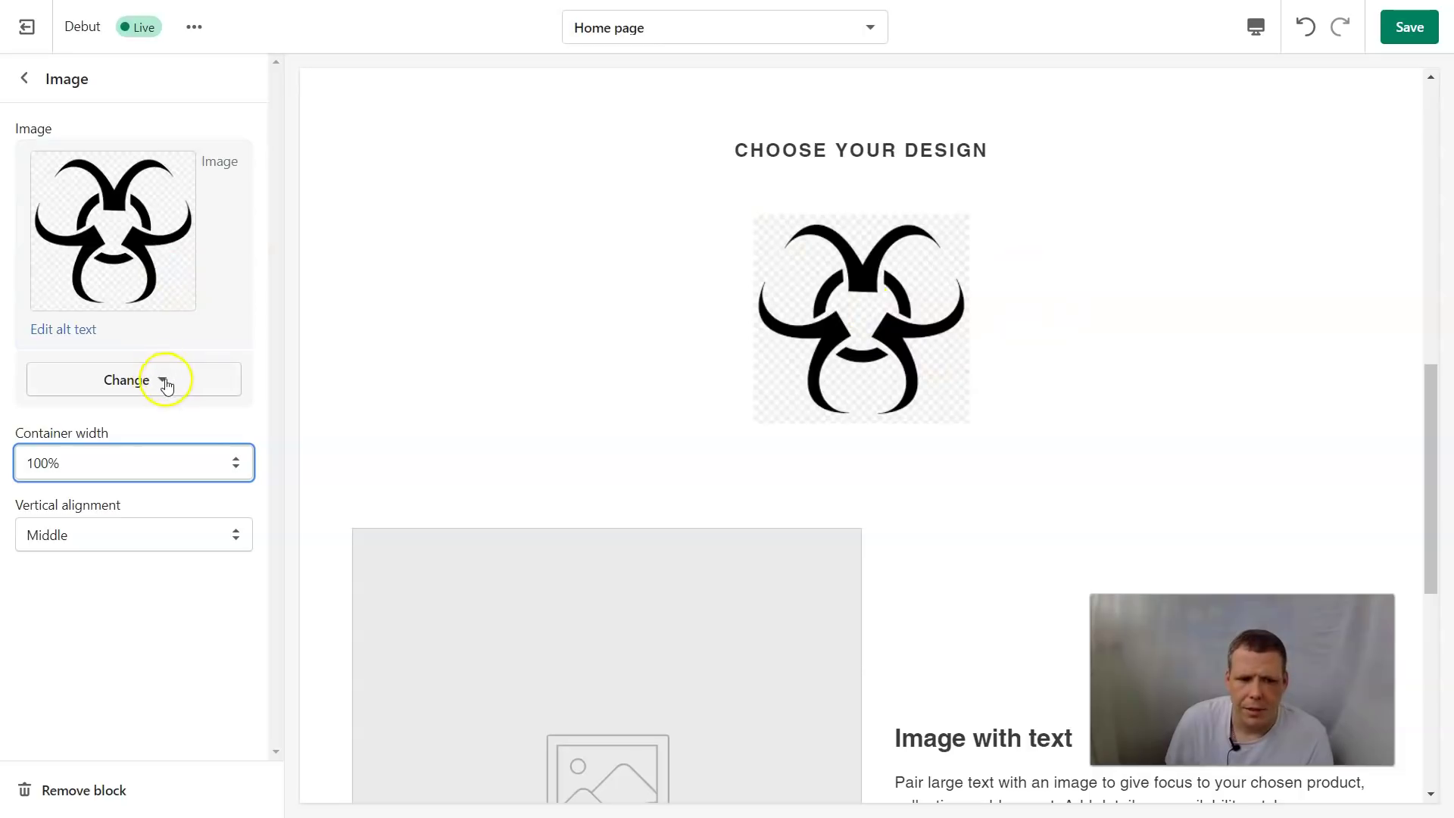
pyautogui.scroll(-3, 386, 561)
pyautogui.scroll(4, 387, 561)
pyautogui.scroll(-2, 1299, 422)
pyautogui.scroll(2, 1296, 379)
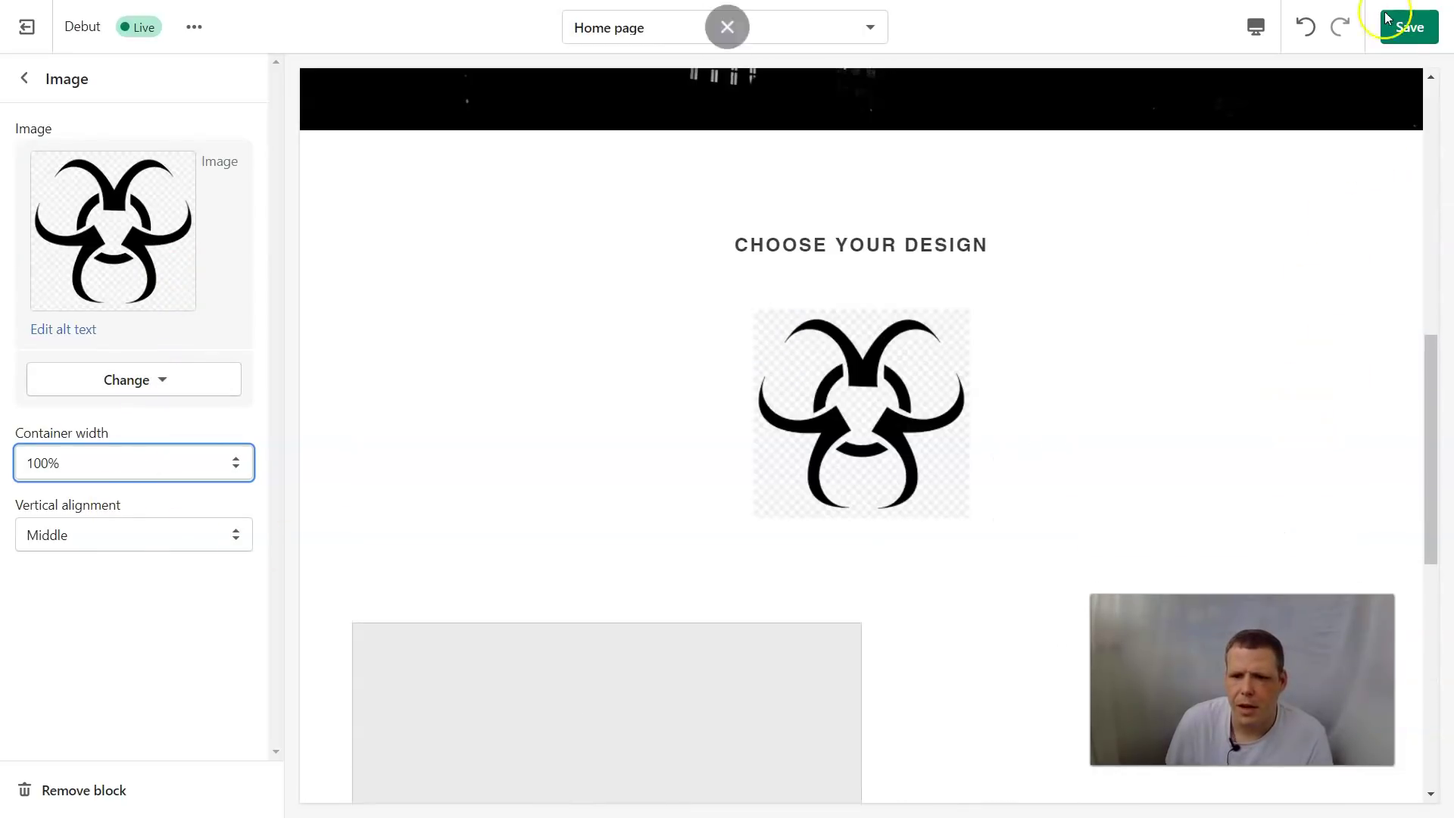
pyautogui.click(1388, 19)
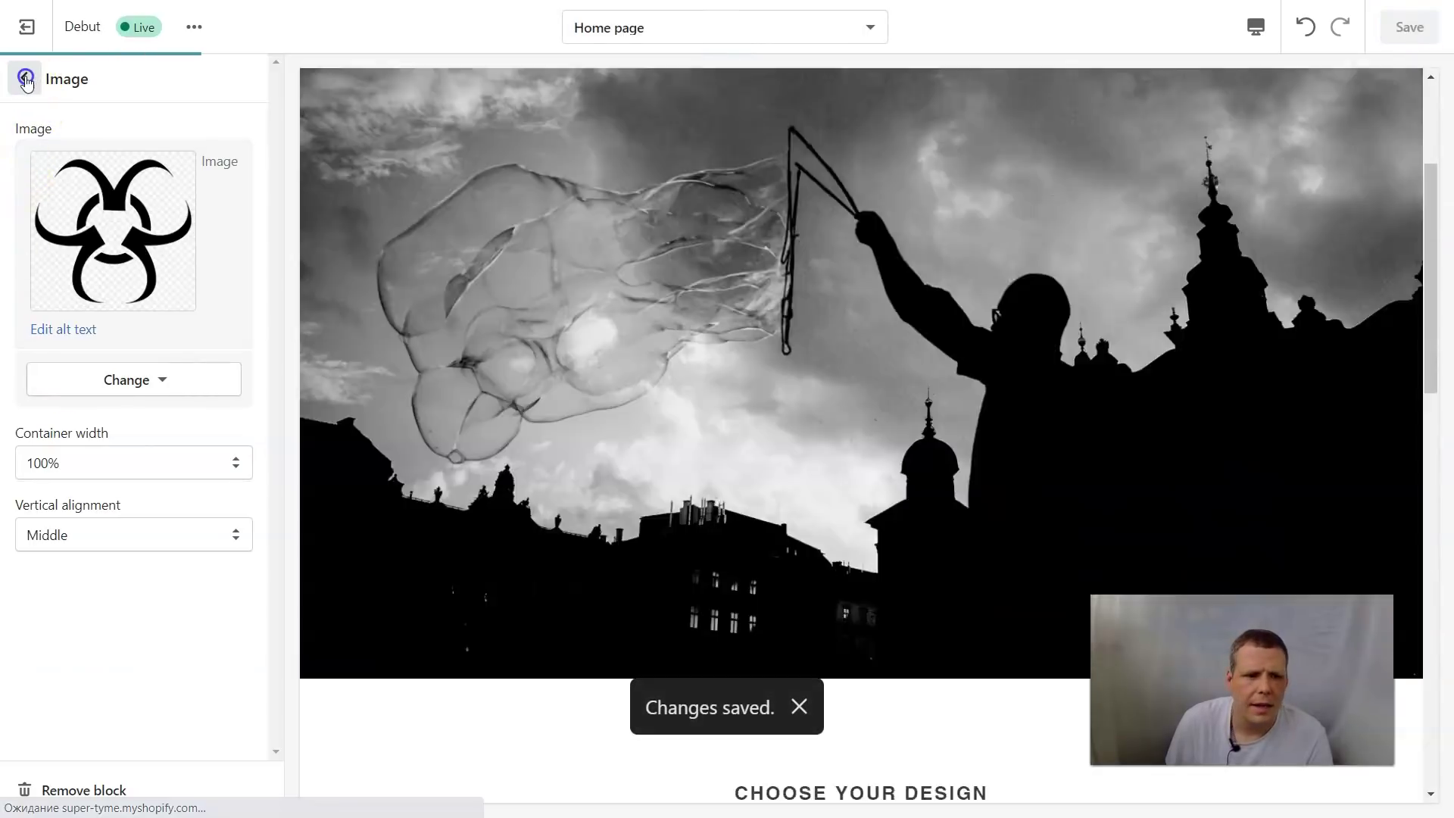
pyautogui.click(25, 79)
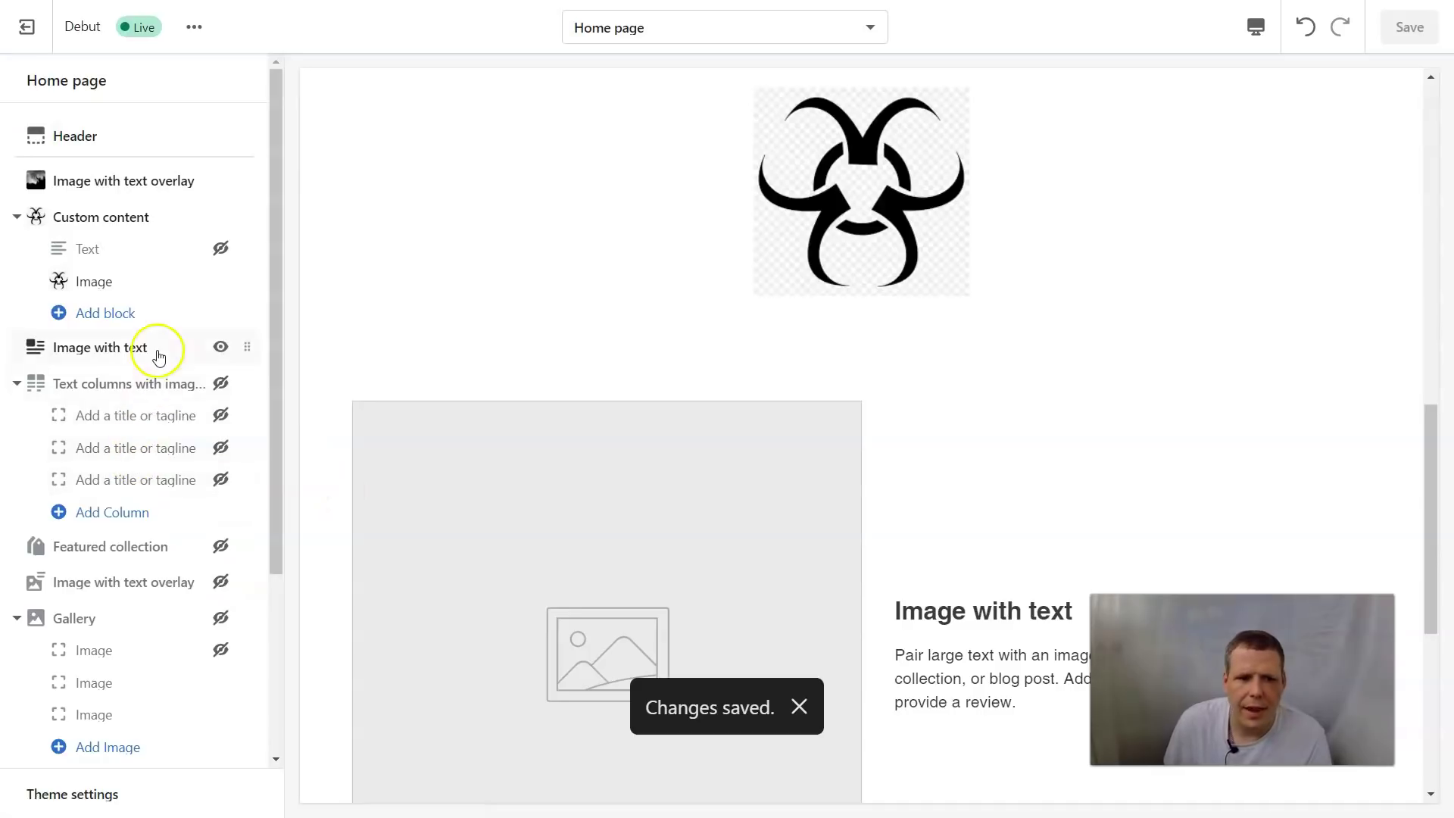
# Add a second Custom content section after Testimonials at the end of the home page
pyautogui.scroll(-3, 152, 364)
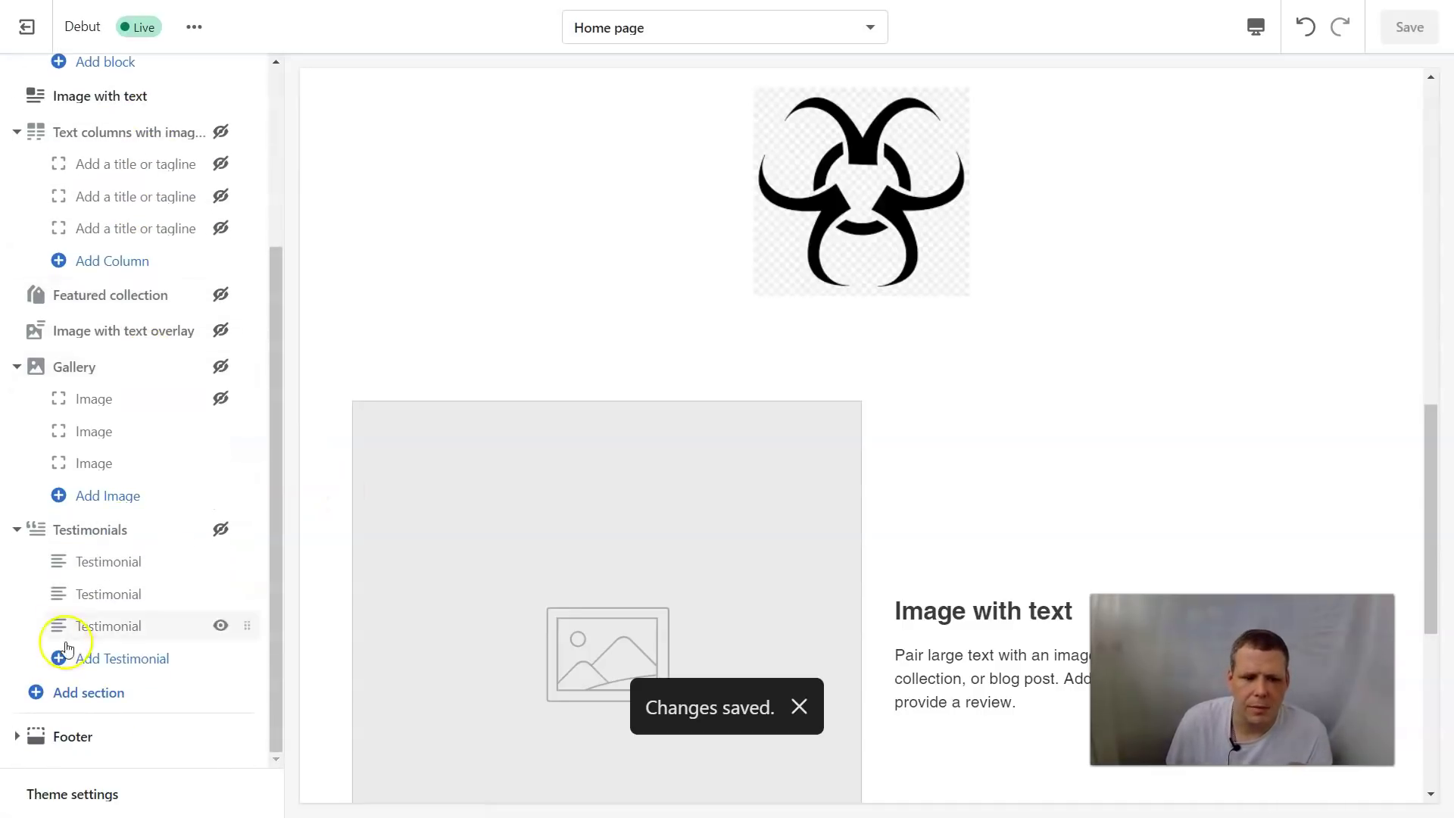
pyautogui.click(118, 706)
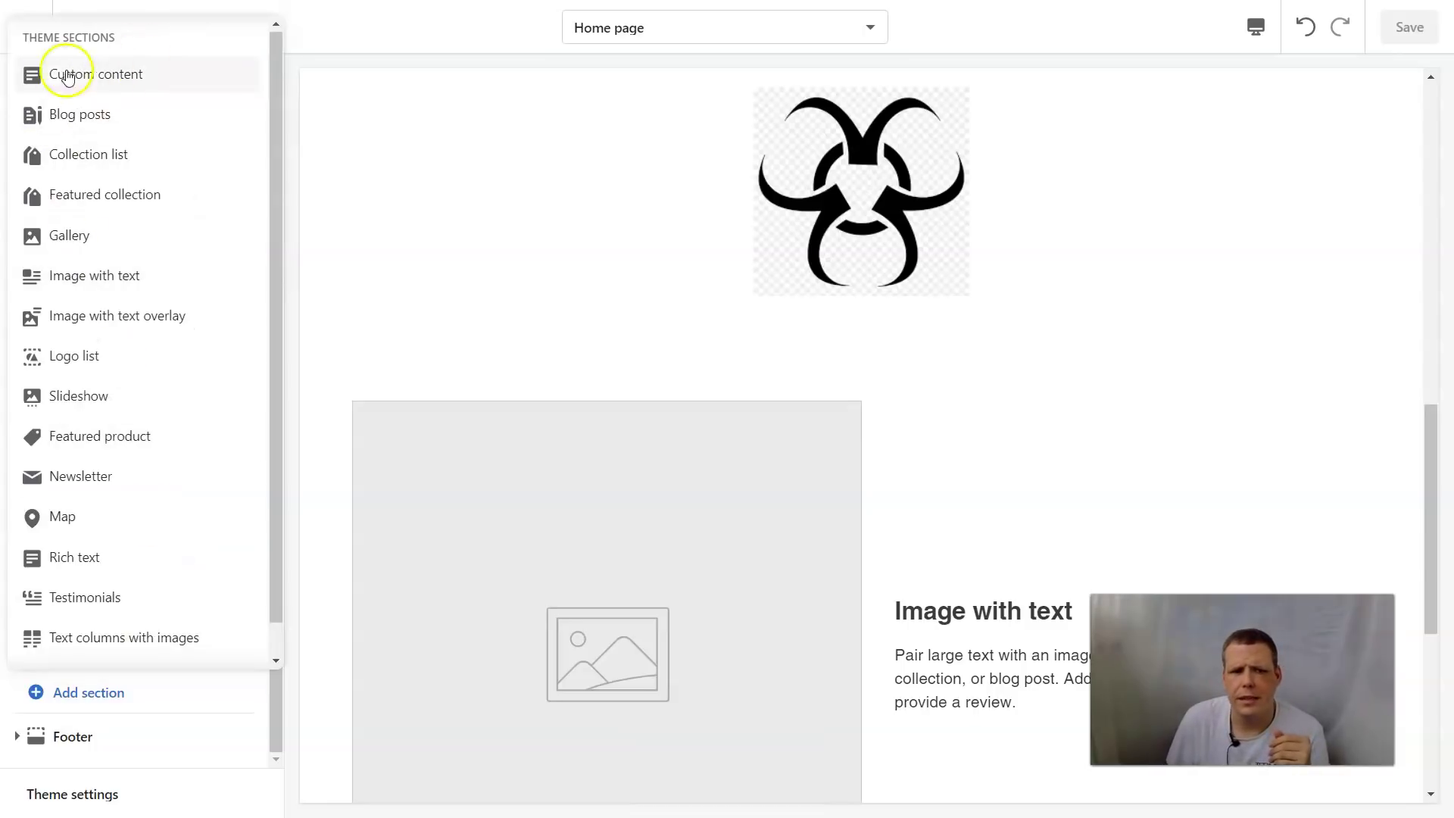
pyautogui.click(123, 79)
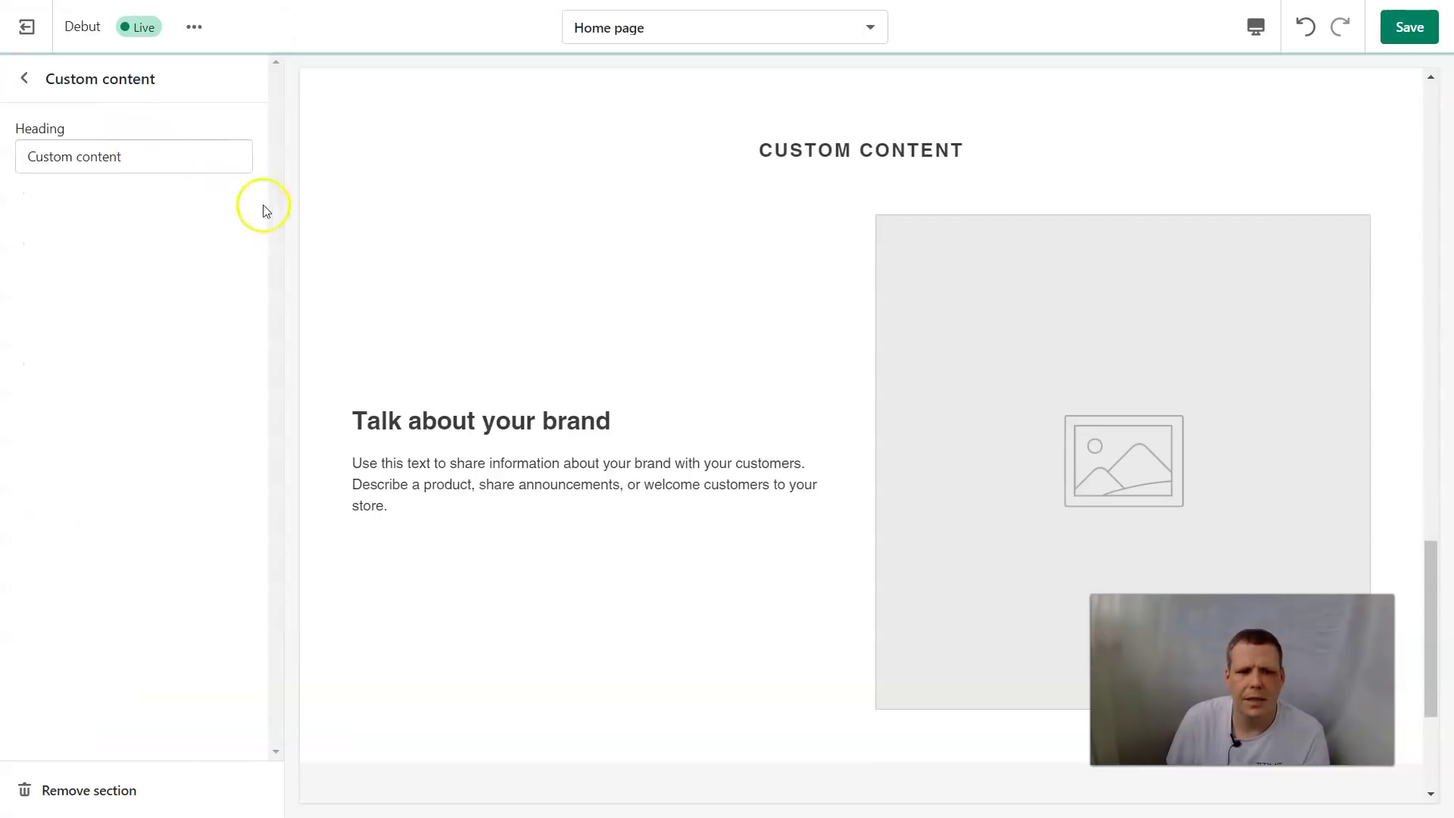
pyautogui.click(24, 78)
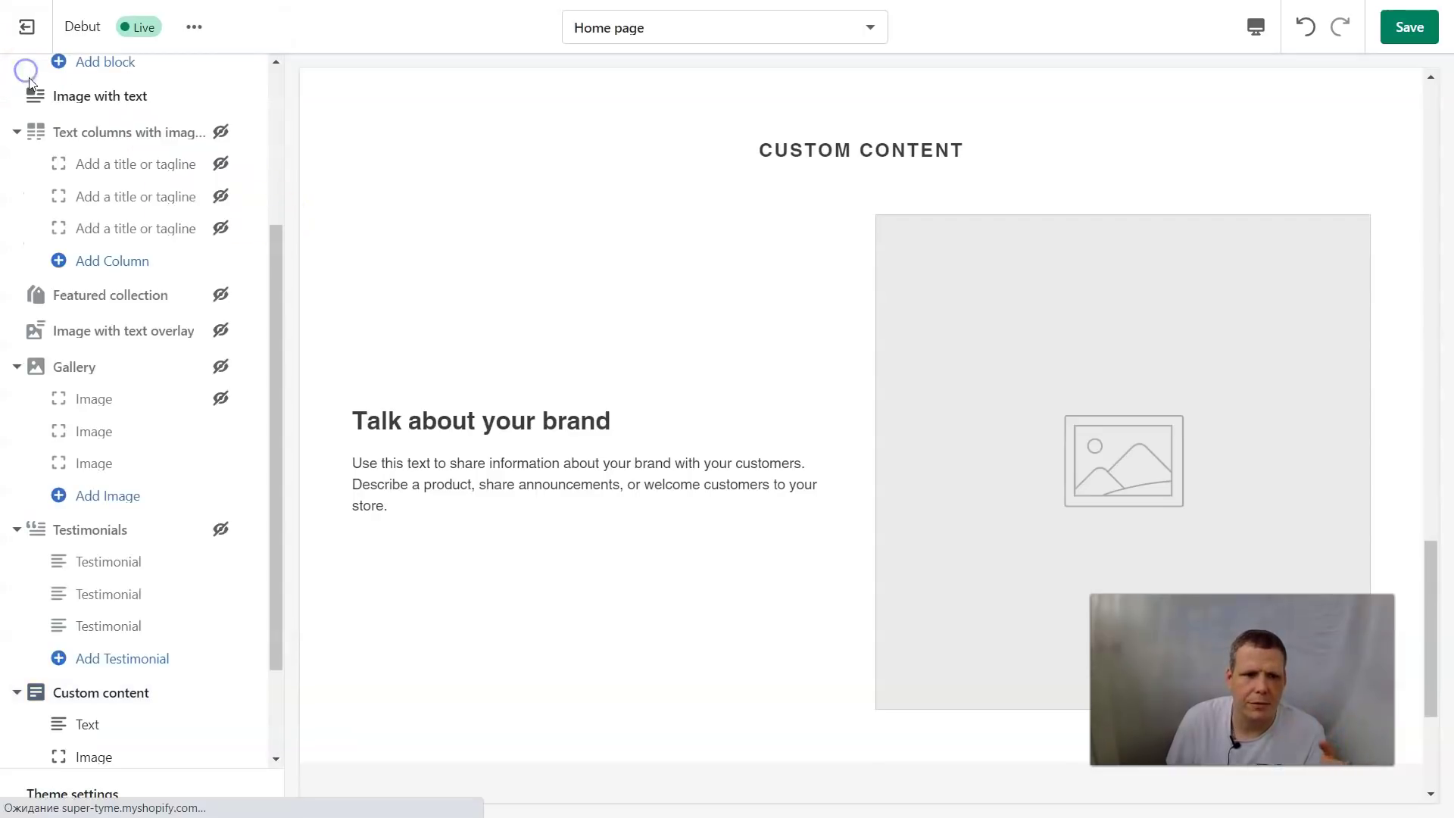
# Collapse and hide the new Custom content section, then bring up the section types again
pyautogui.scroll(-3, 137, 602)
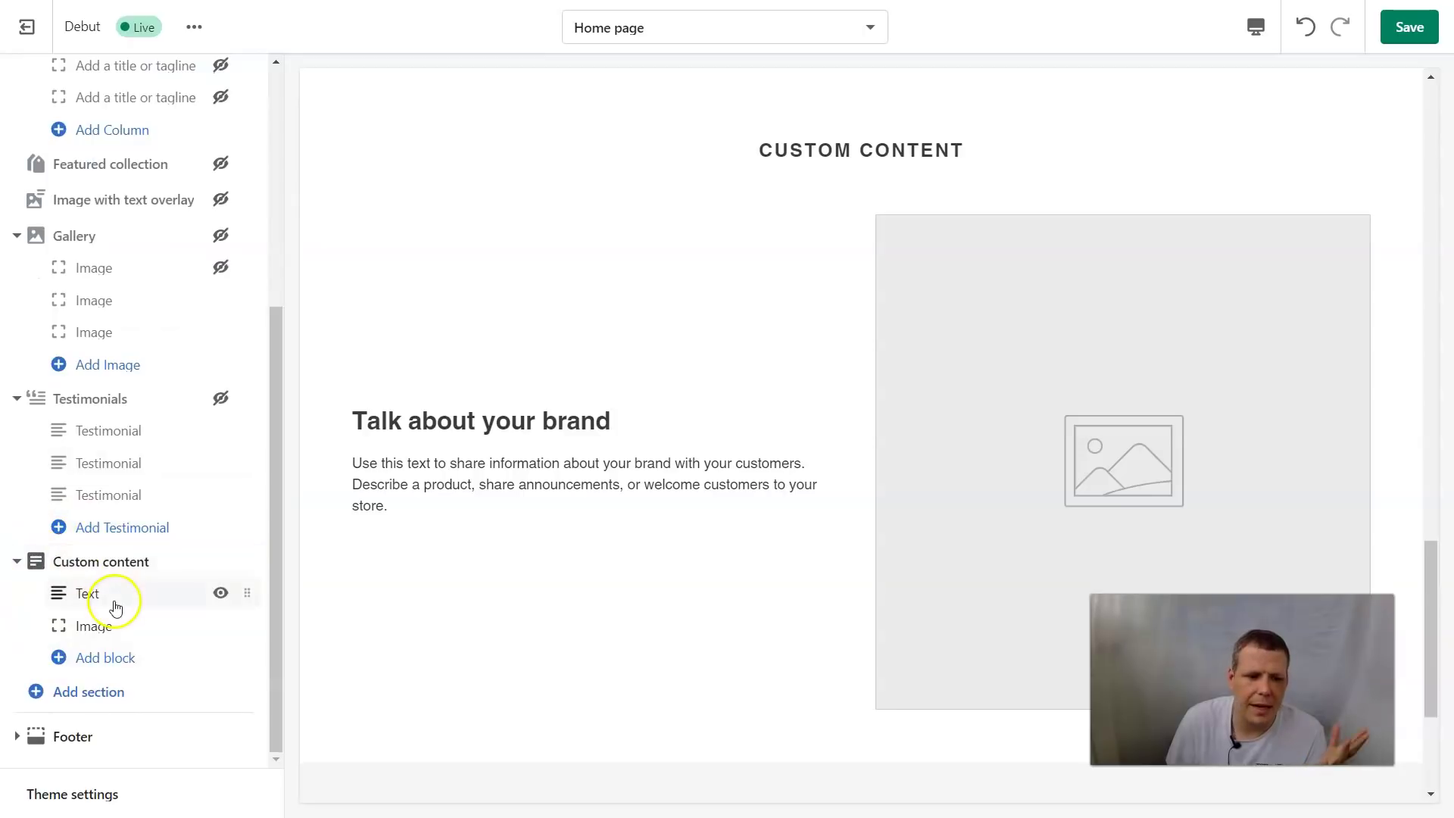
pyautogui.click(15, 560)
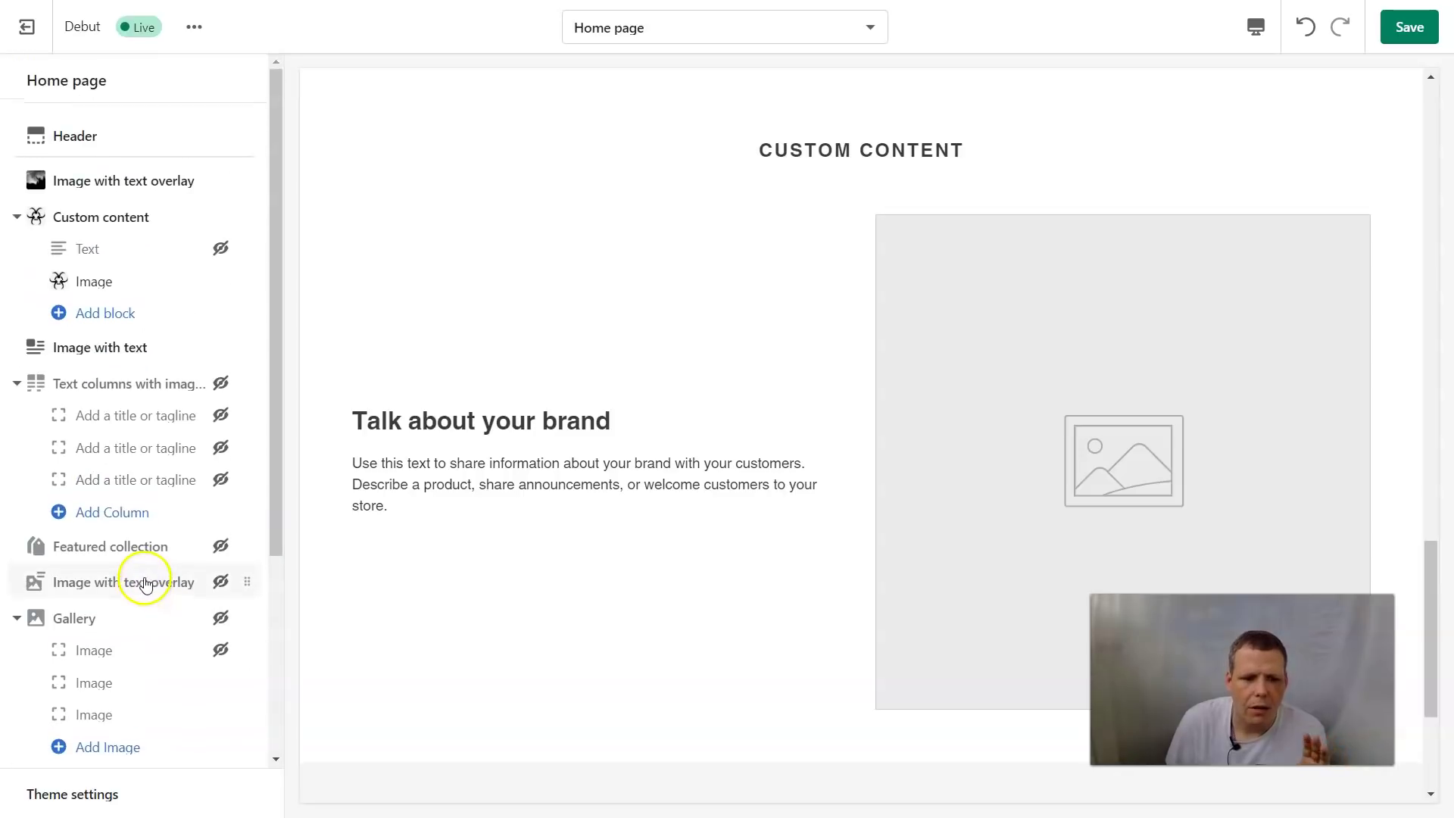
pyautogui.click(220, 656)
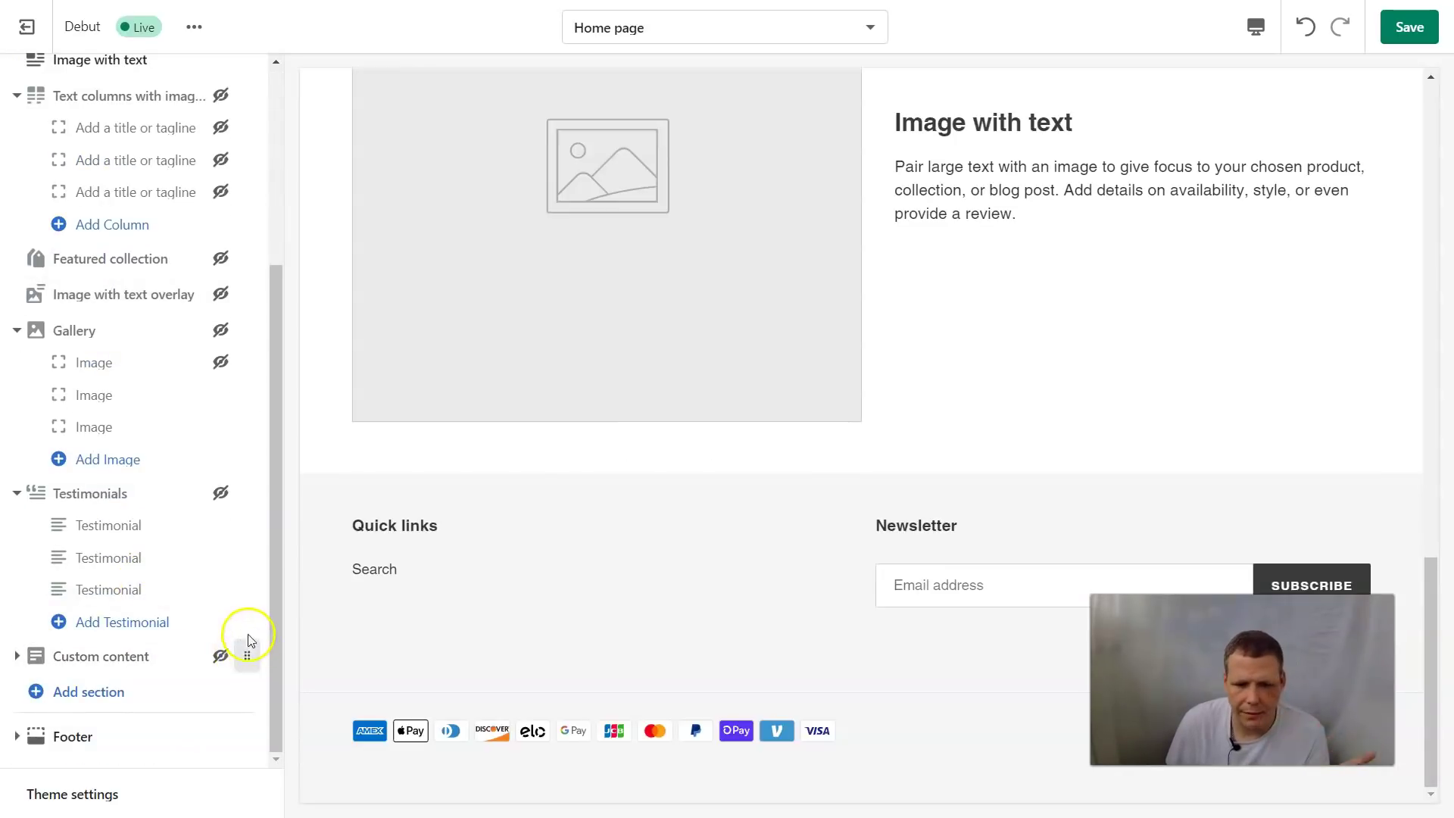
pyautogui.scroll(6, 479, 565)
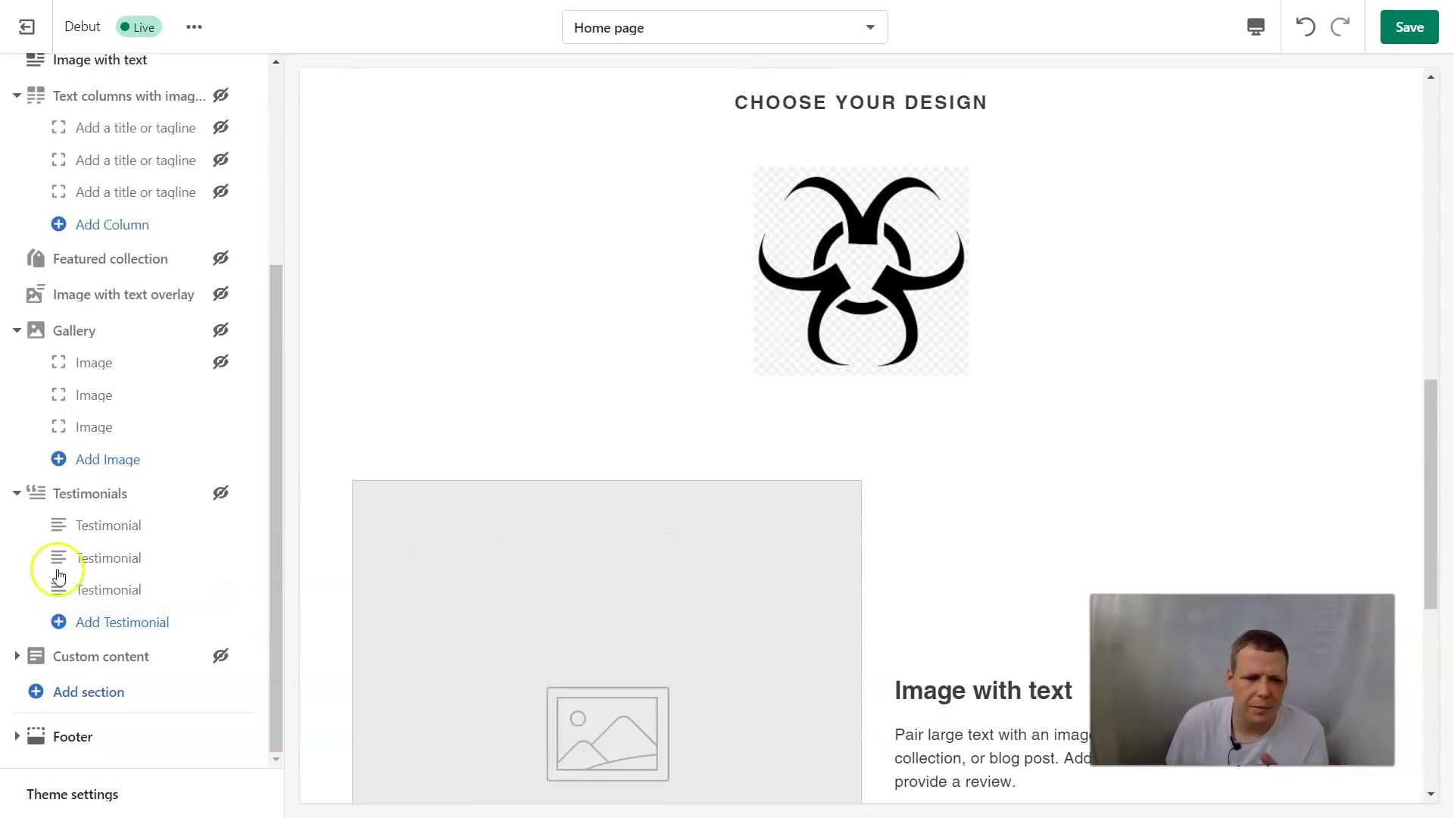
pyautogui.click(99, 700)
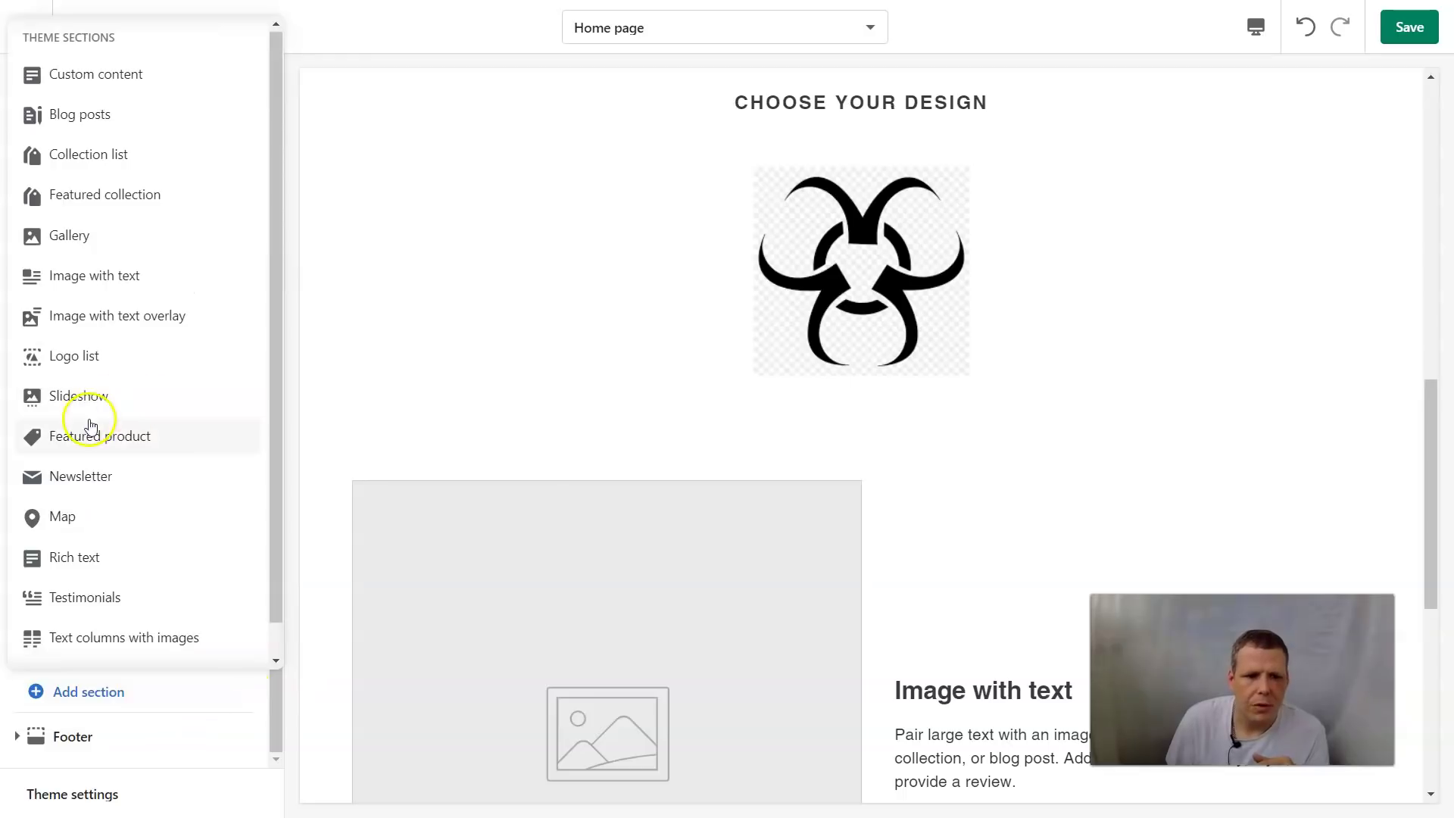
# Add a Newsletter section and change its heading to 'Subscribe to us!!!'
pyautogui.click(108, 477)
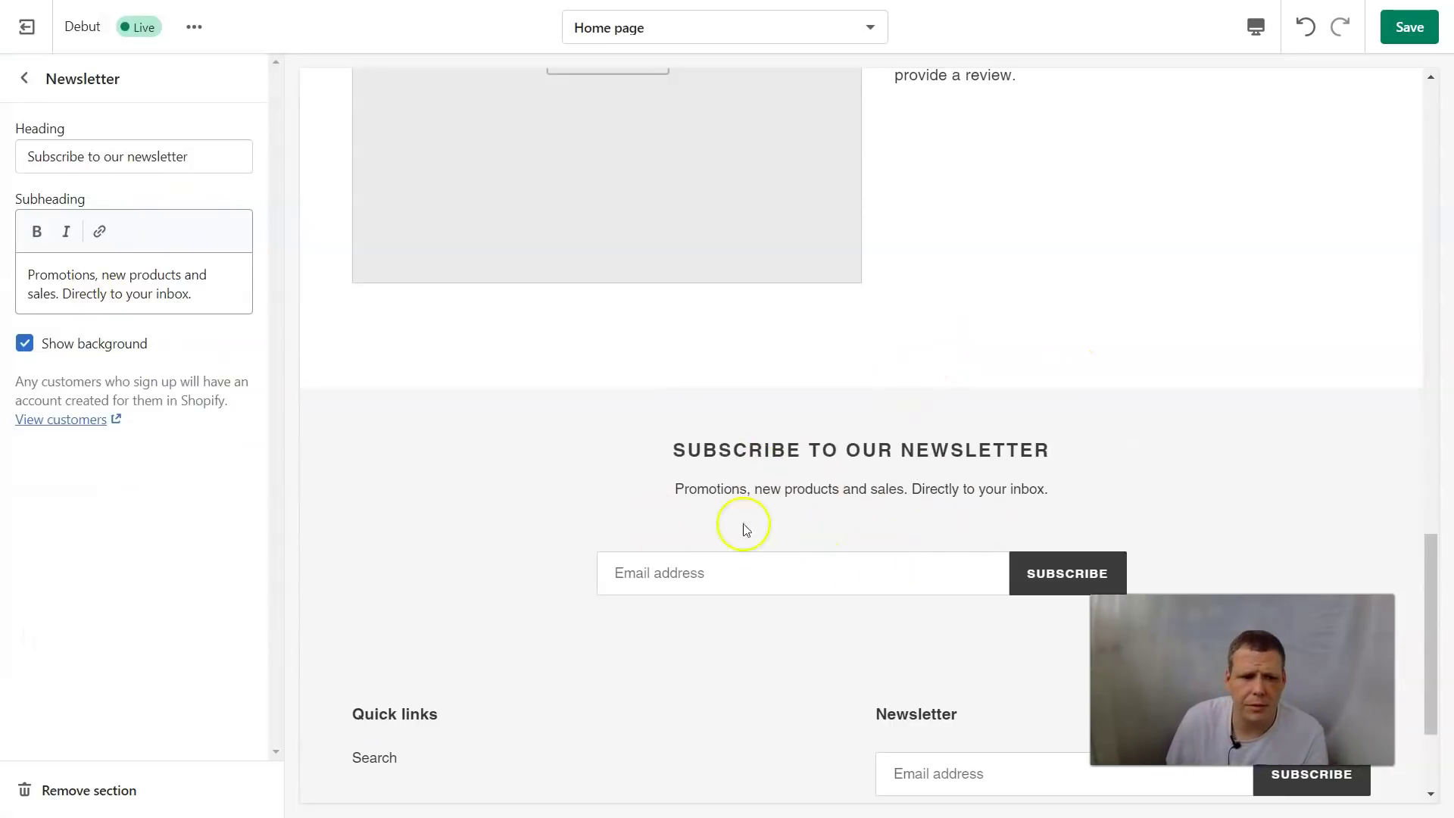
pyautogui.tripleClick(211, 156)
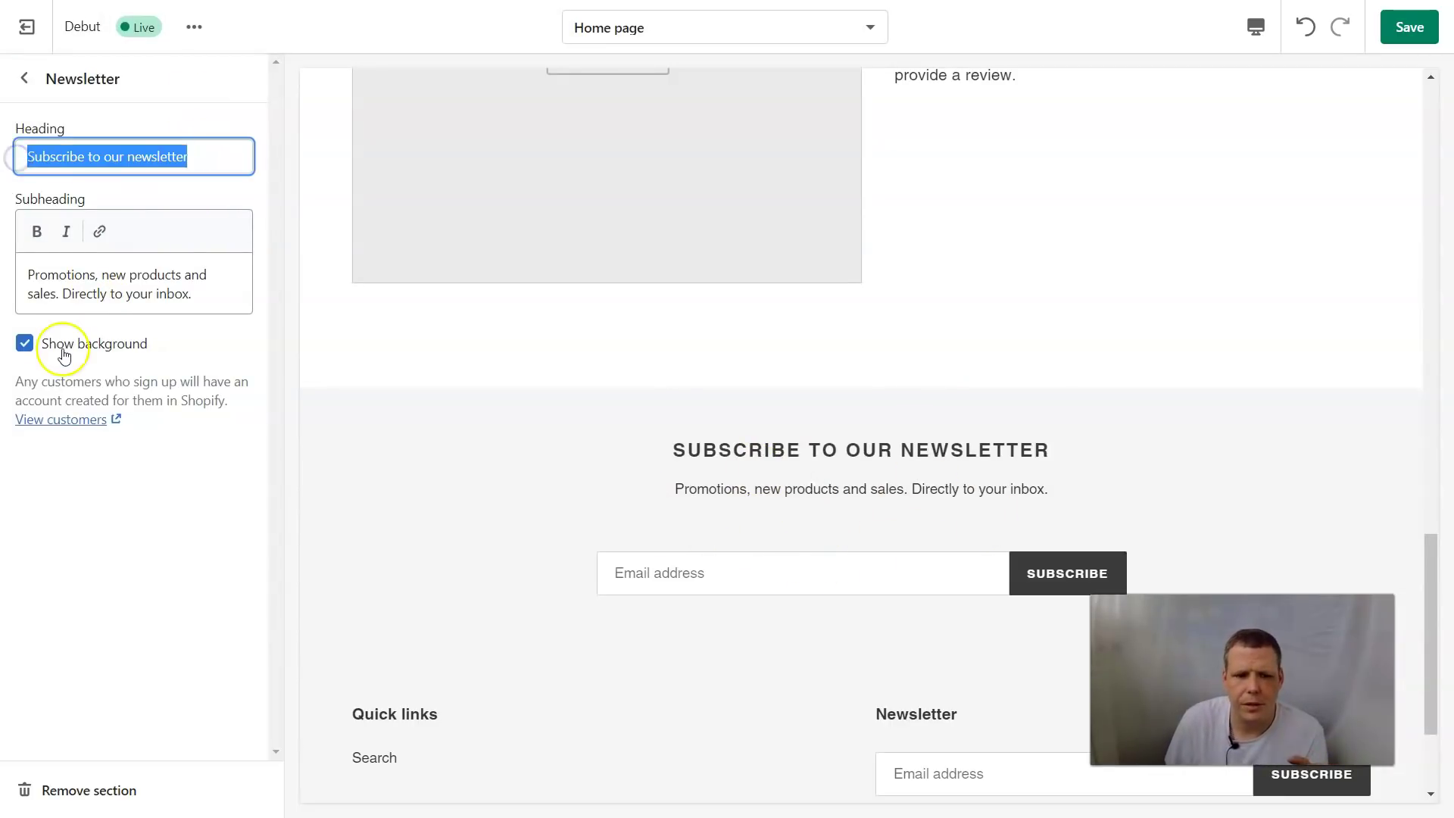
pyautogui.press('BackSpace')
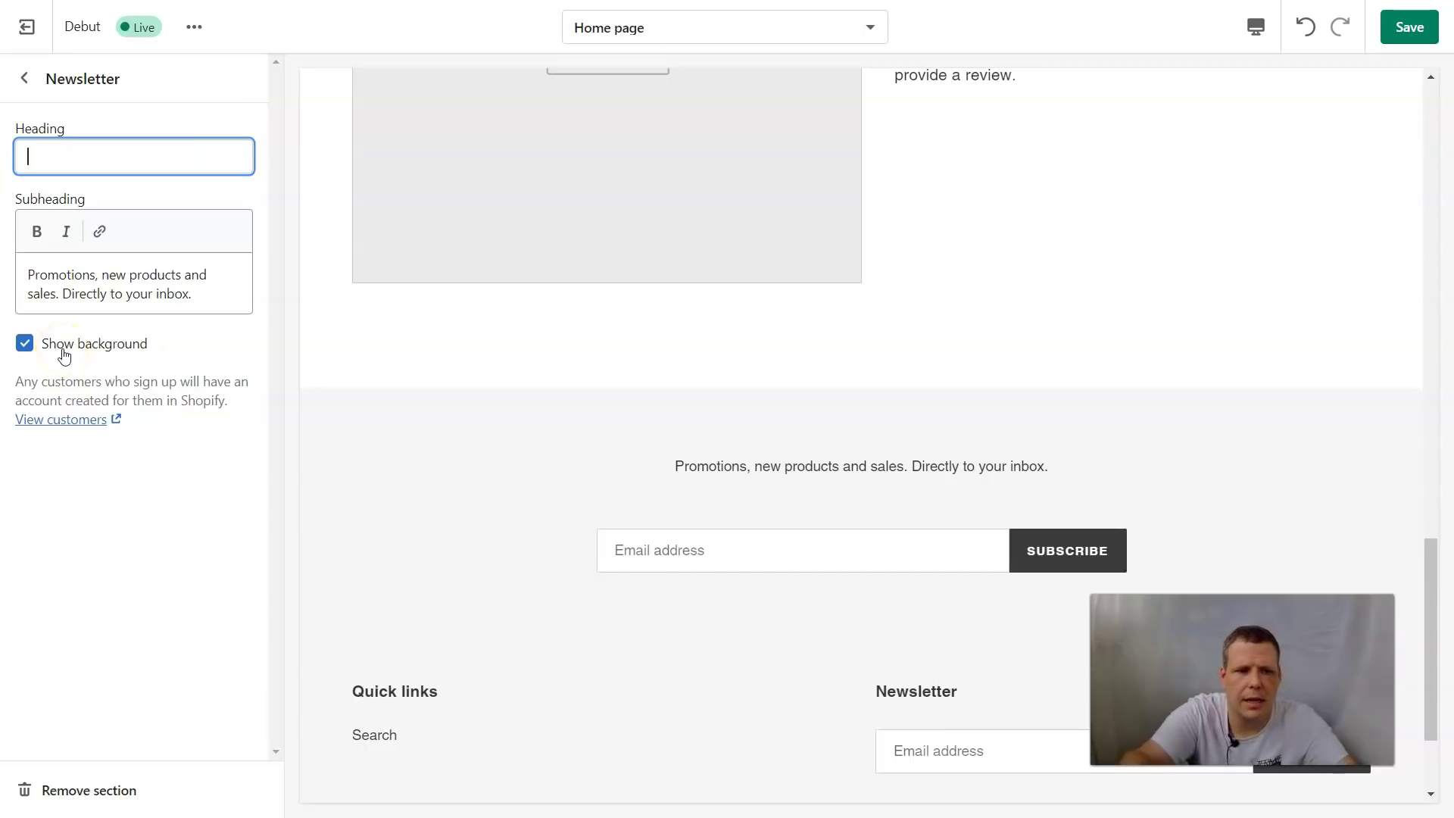
pyautogui.write('Subsc')
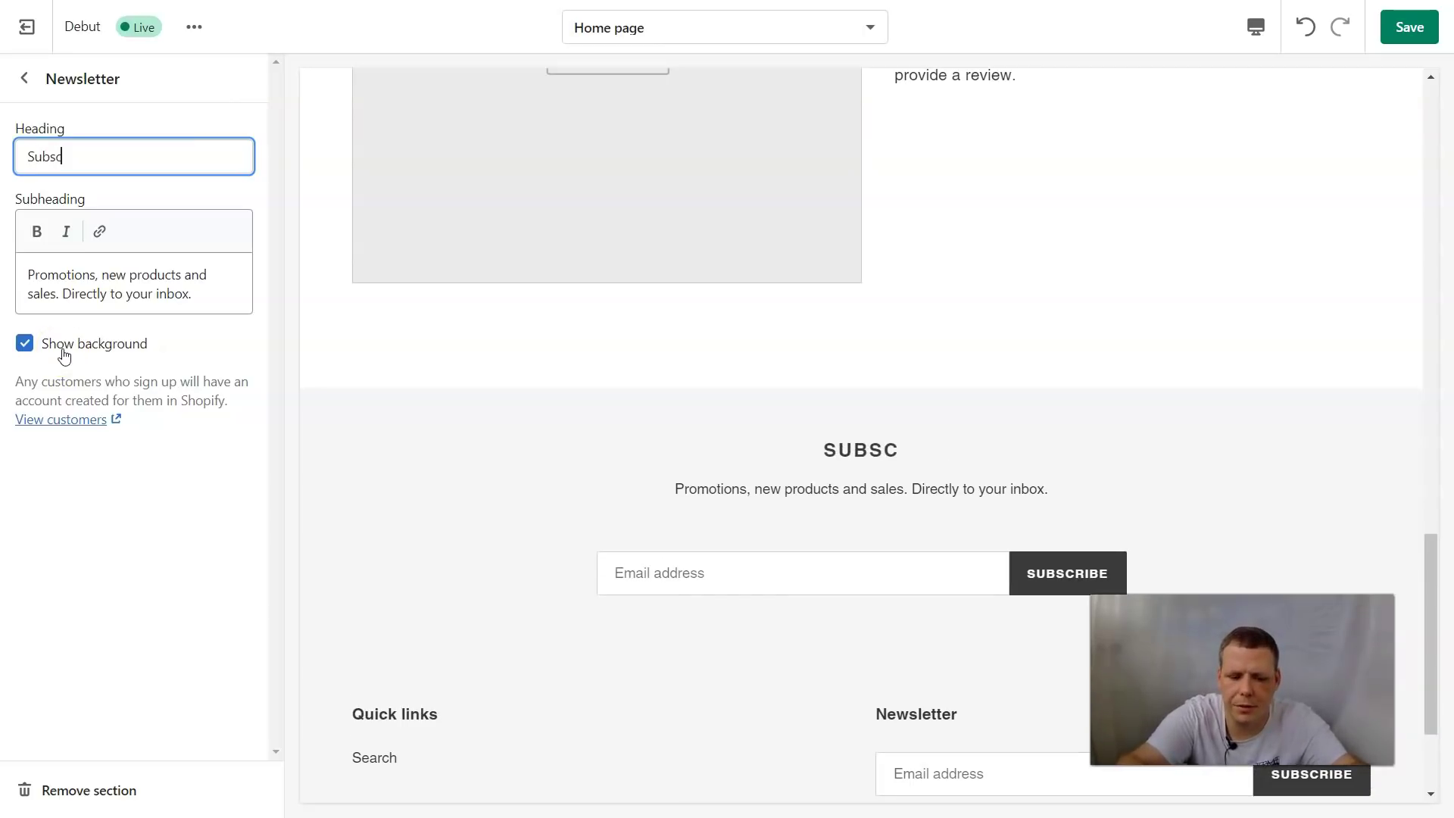
pyautogui.write('ribe to')
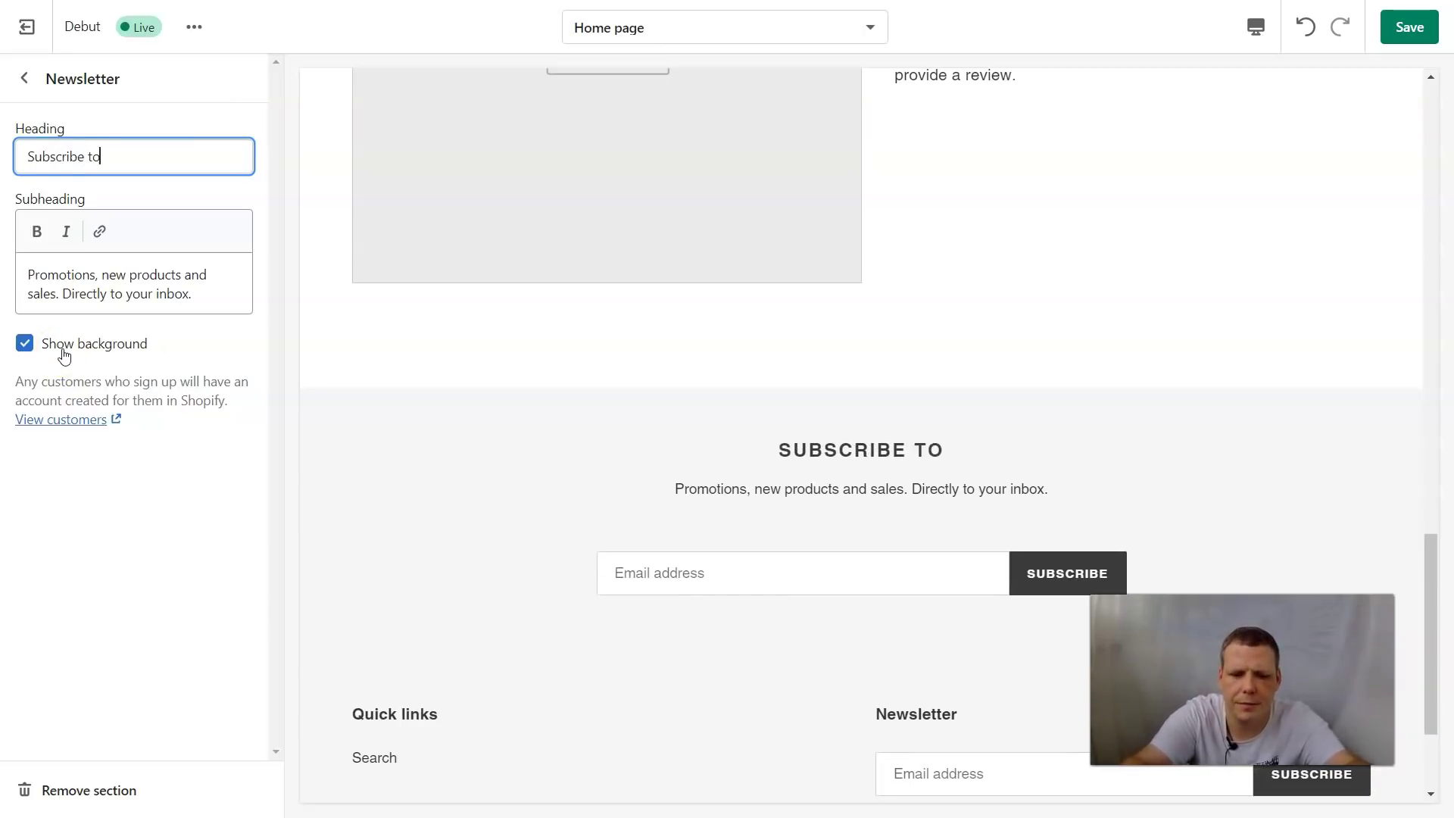
pyautogui.write(' us!!!')
# Clear the newsletter subheading and begin replacing it with 'we'
pyautogui.click(45, 343)
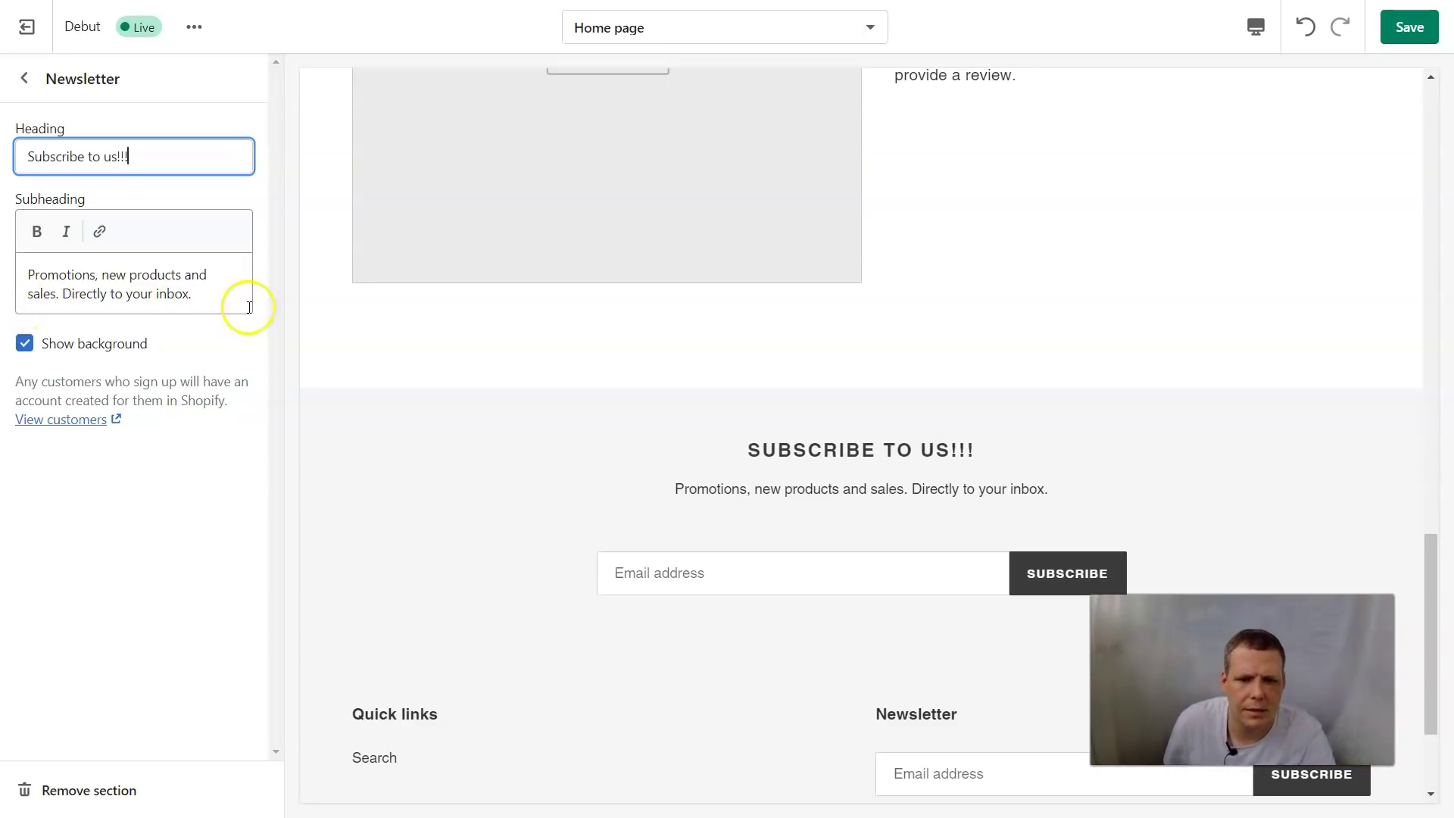
pyautogui.moveTo(235, 305); pyautogui.dragTo(26, 272)
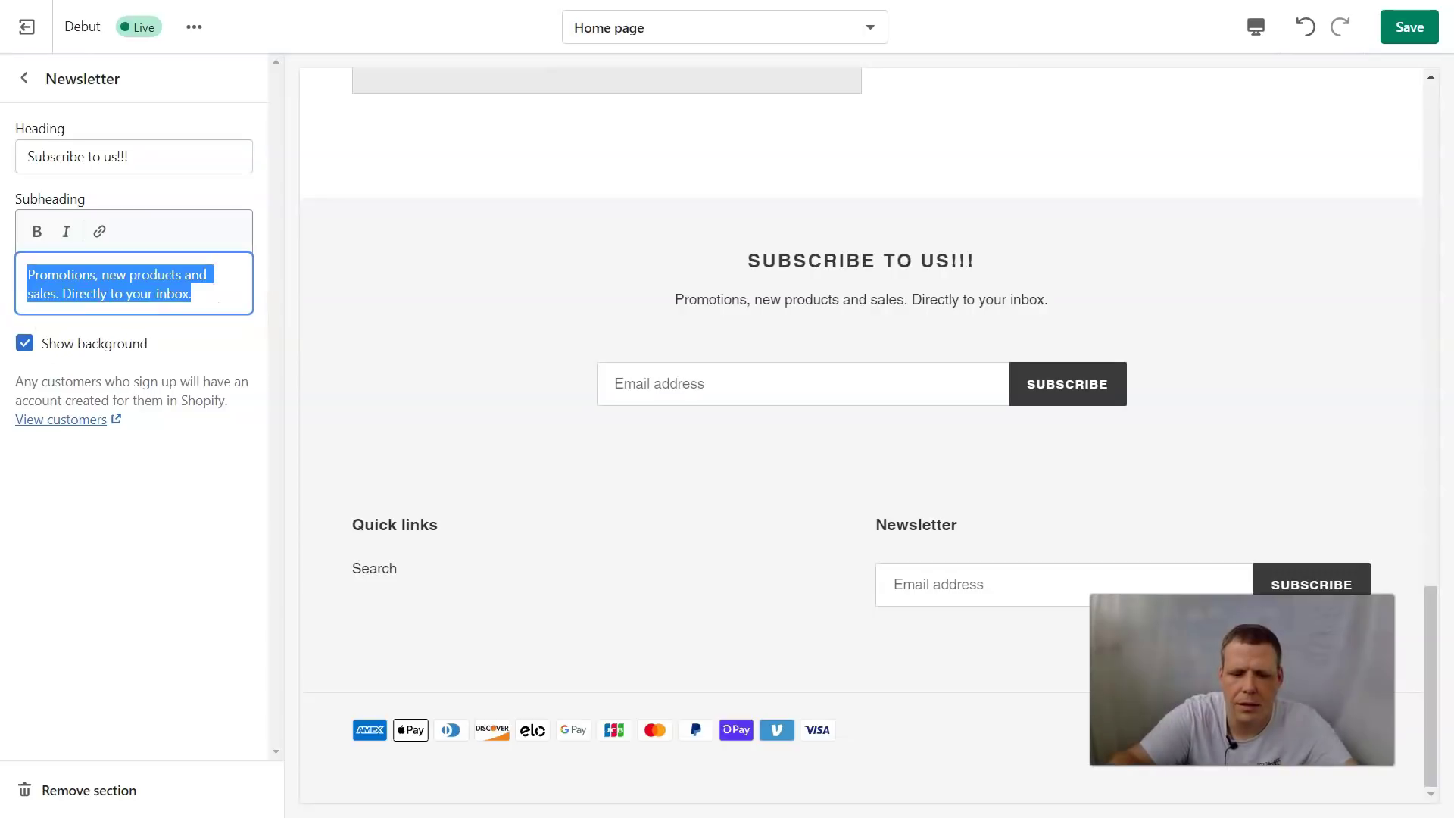
pyautogui.press('BackSpace')
pyautogui.write('we will')
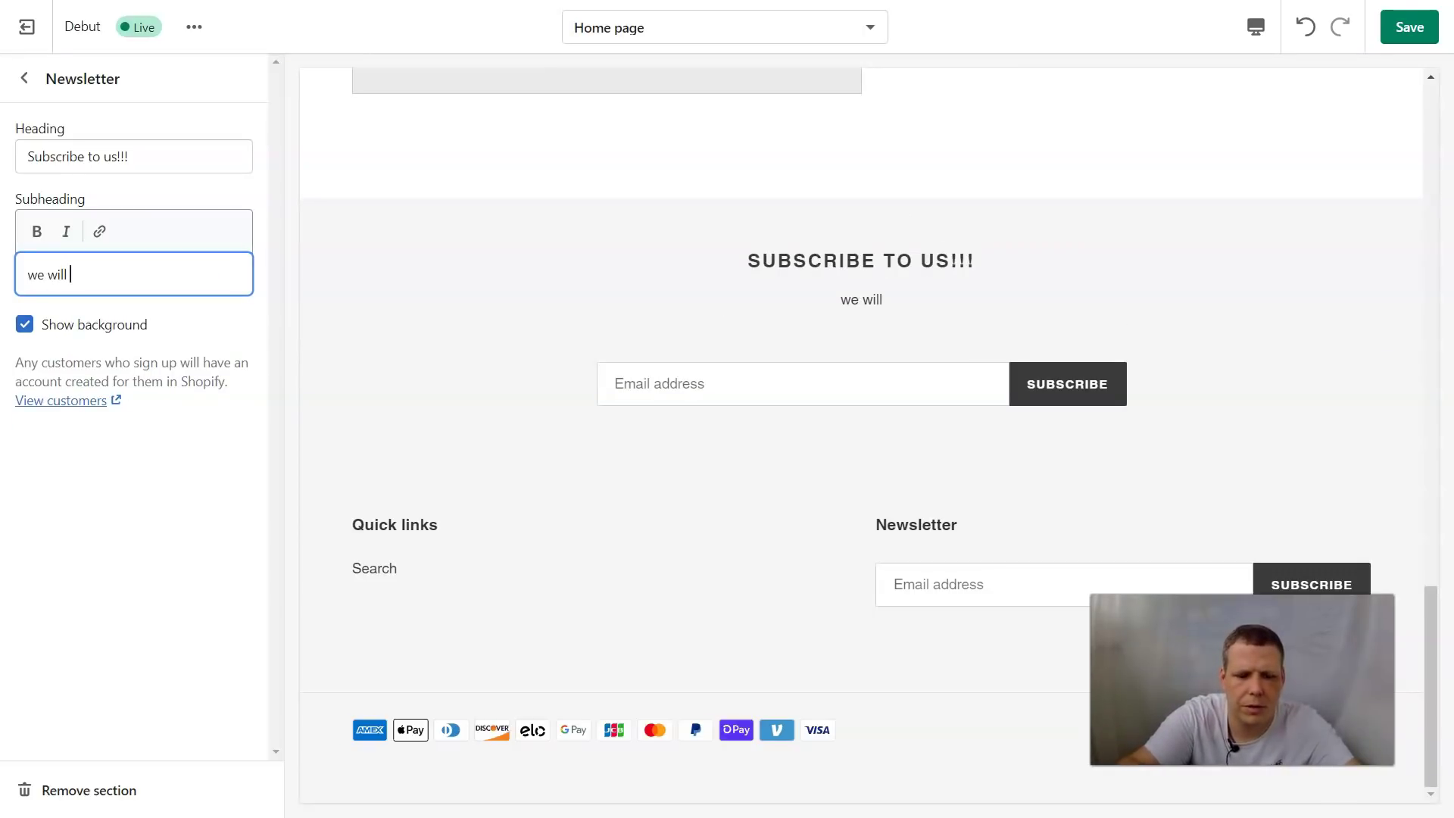
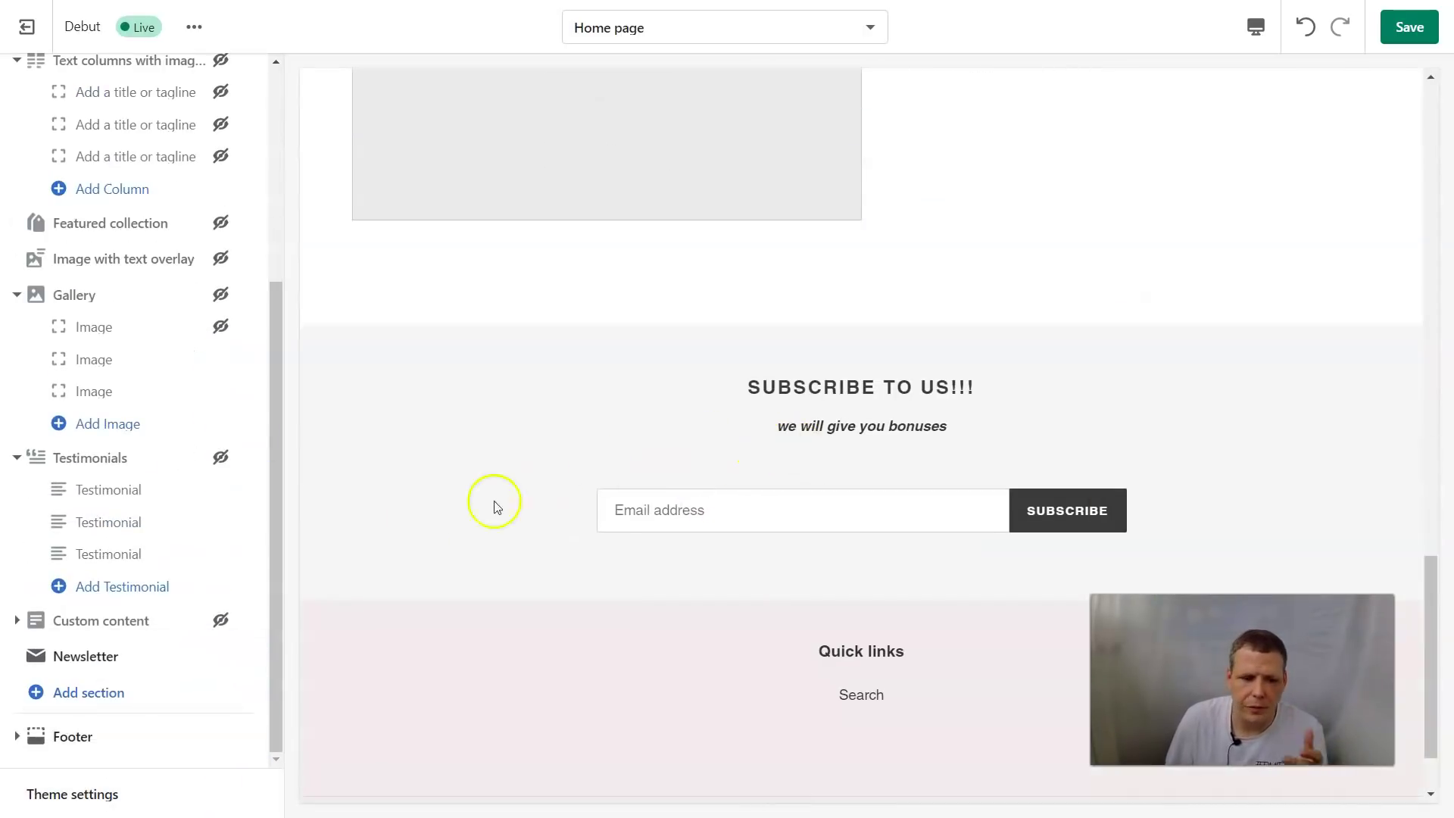
# Add an Image with text section, keeping its default heading and text, then return to the section list
pyautogui.click(85, 694)
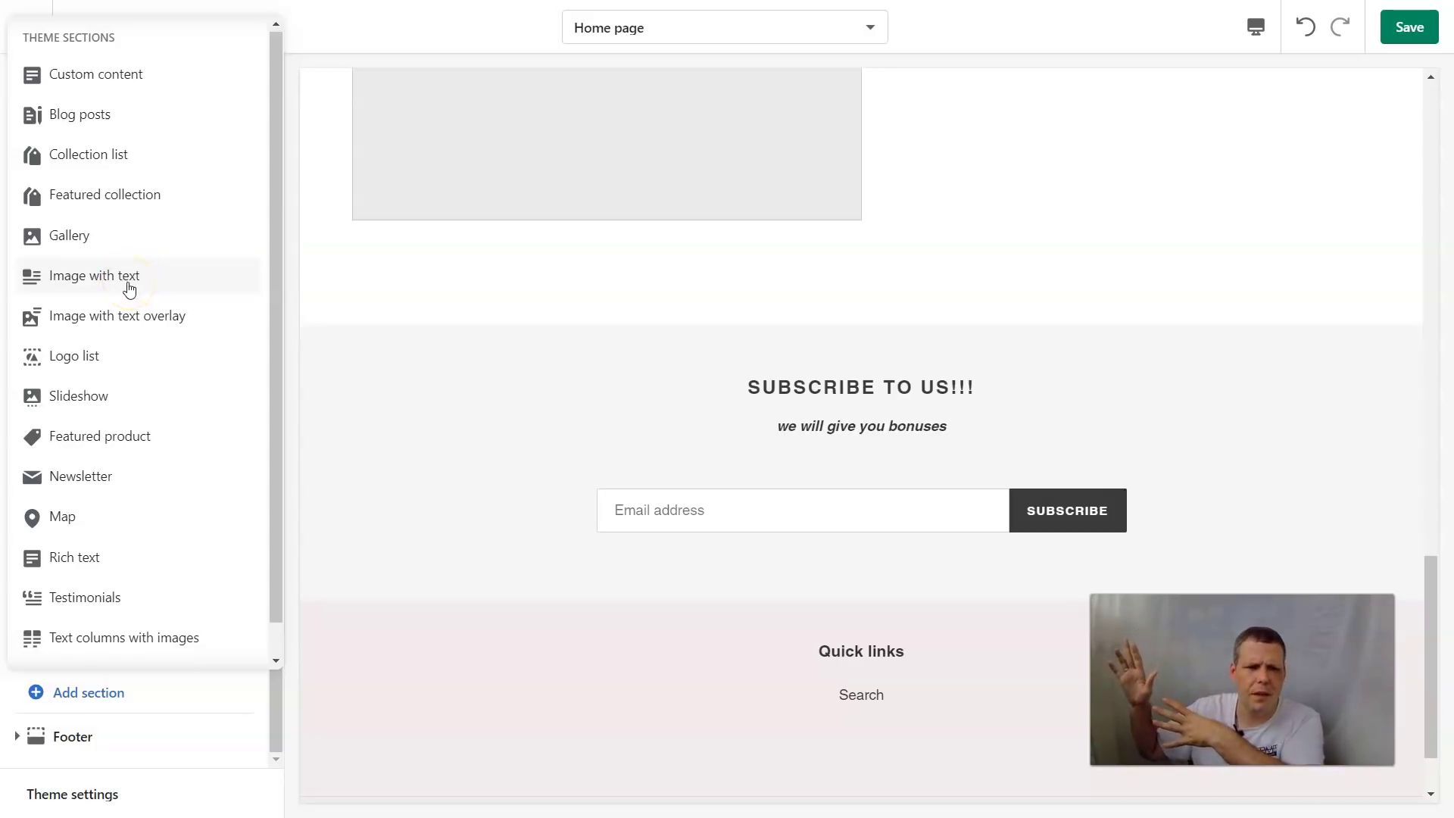
pyautogui.click(123, 277)
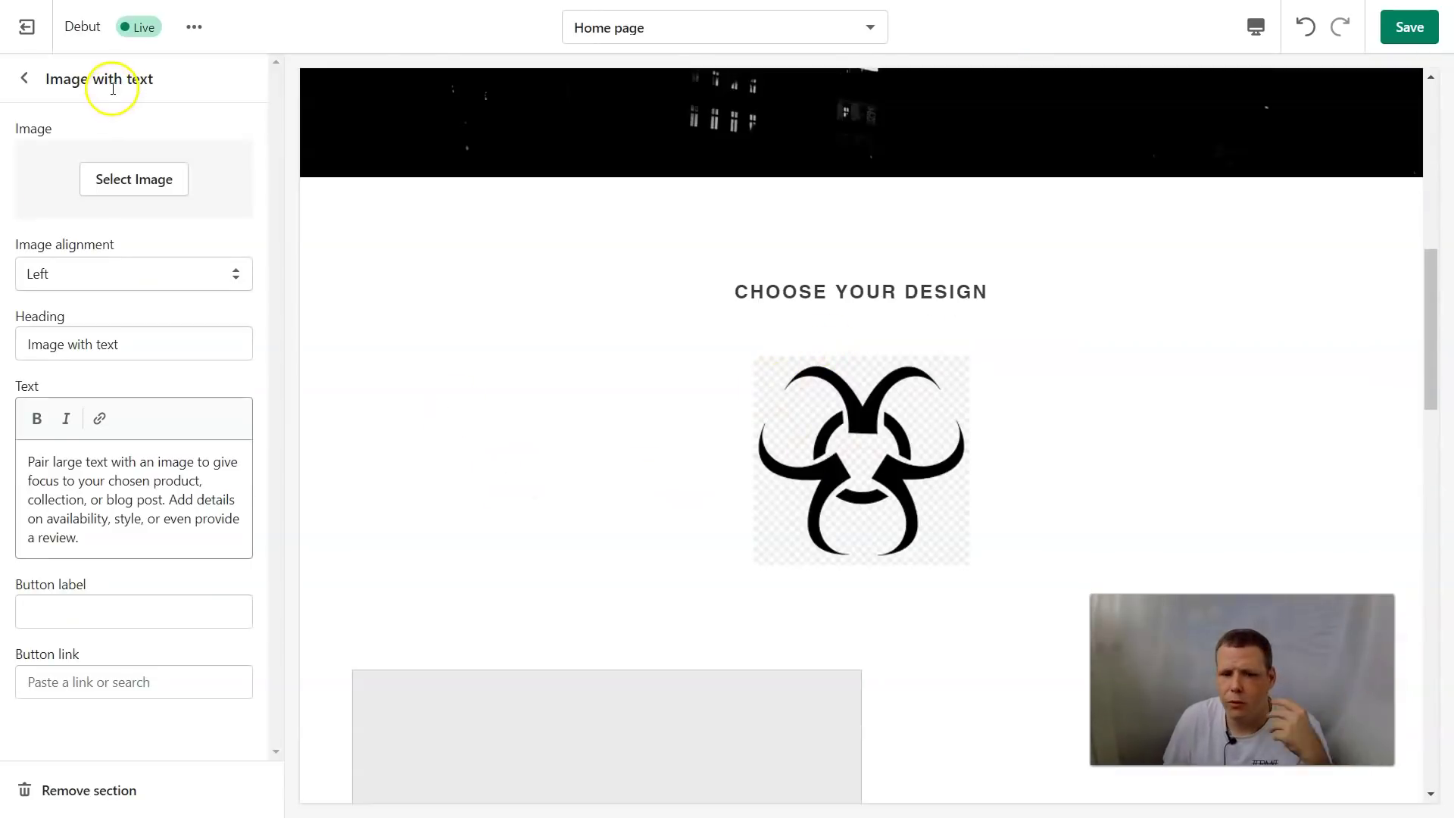
pyautogui.scroll(-4, 552, 368)
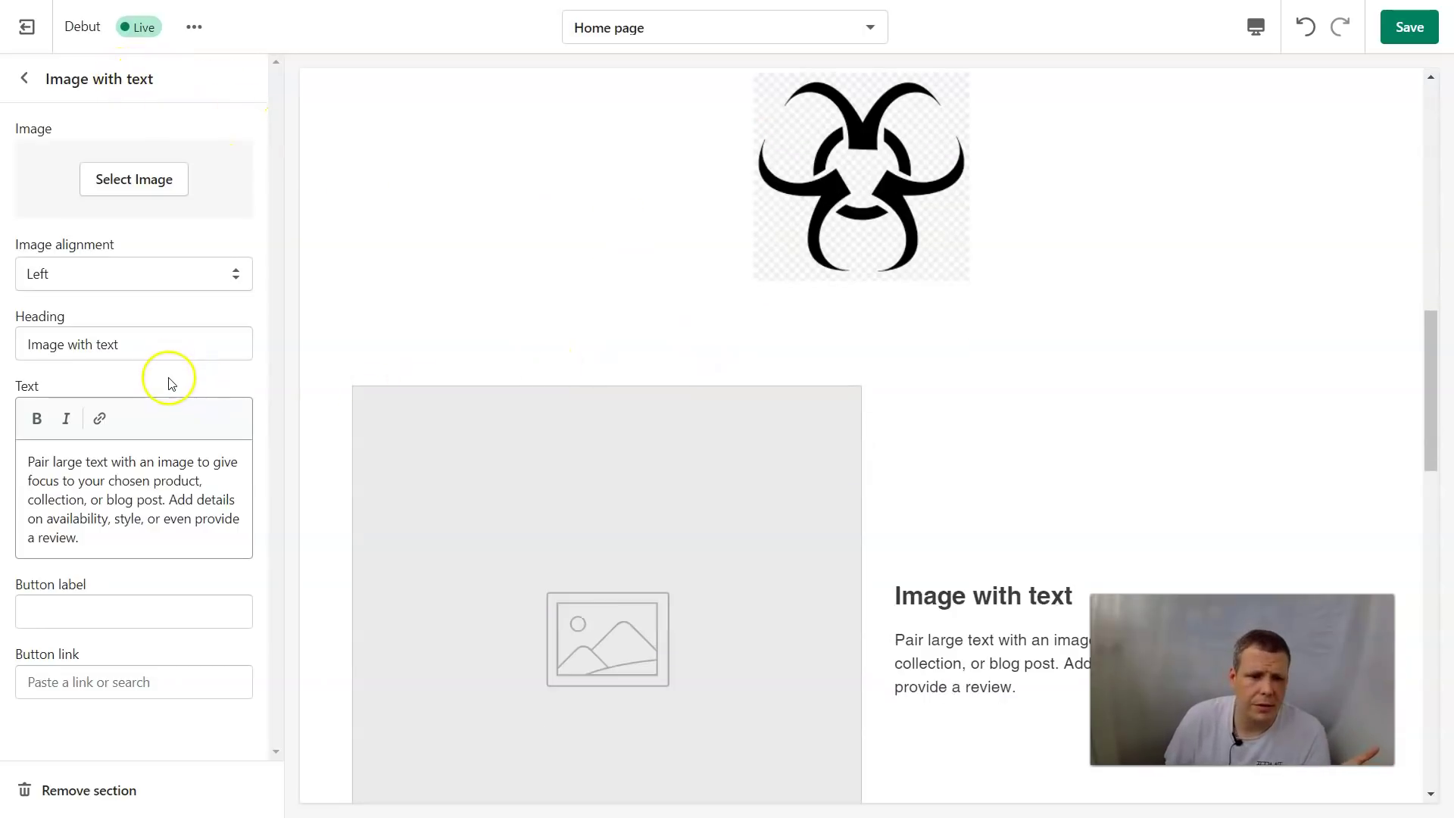
pyautogui.click(25, 80)
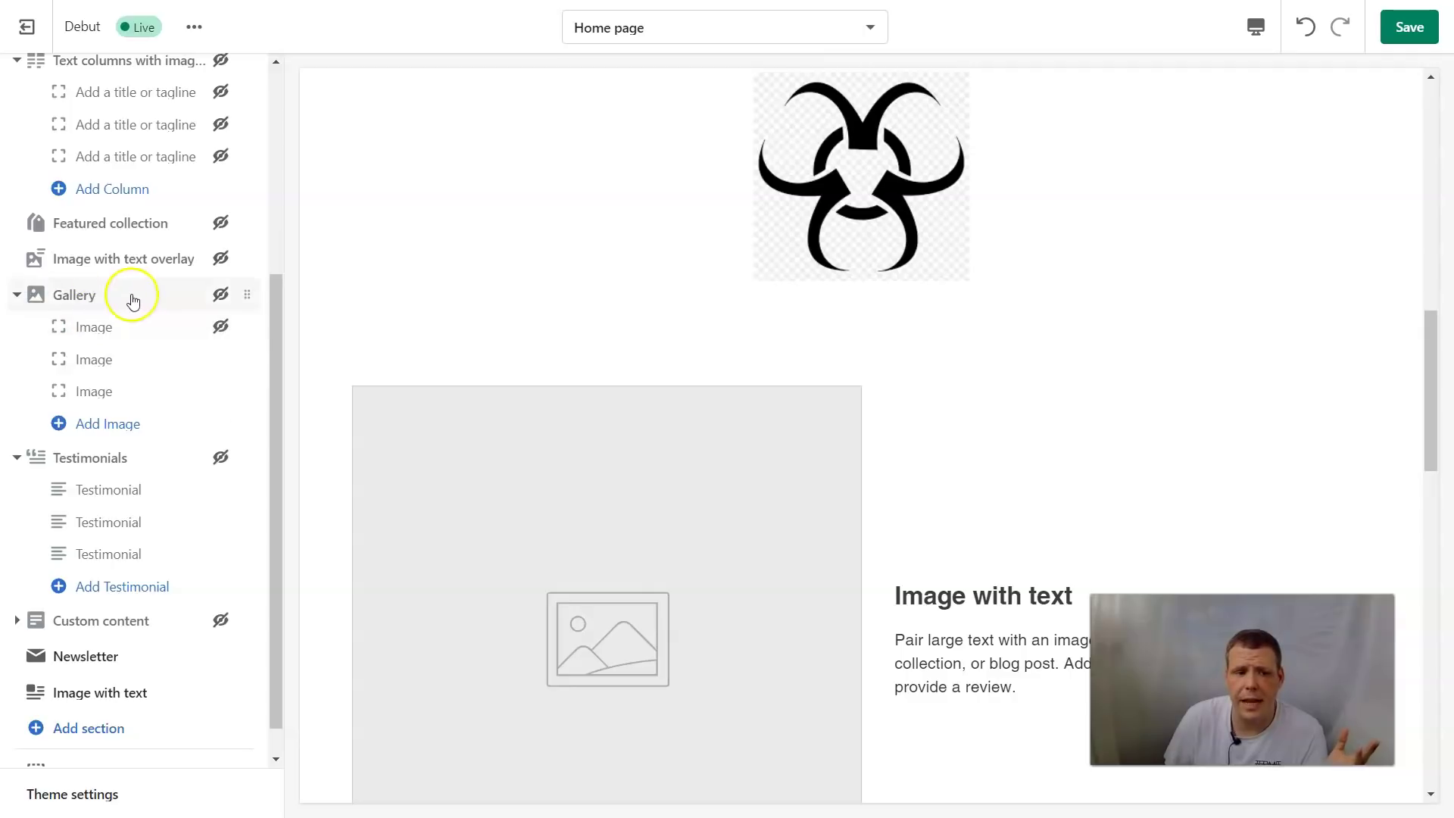
# Collapse Testimonials, Gallery, Text columns with images and the first Custom content section, then list addable sections
pyautogui.scroll(3, 131, 291)
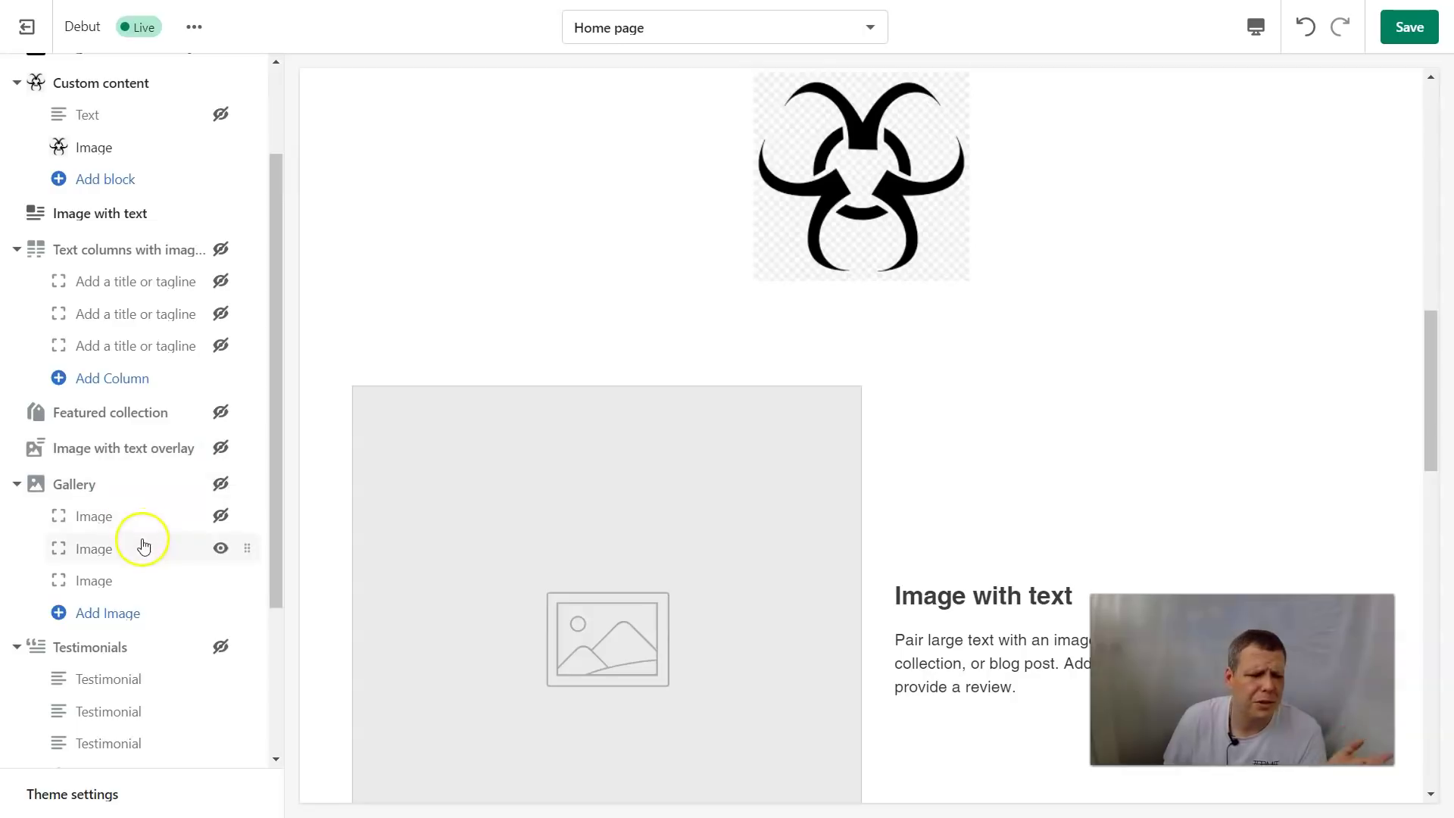
pyautogui.scroll(-1, 133, 568)
pyautogui.scroll(-2, 133, 568)
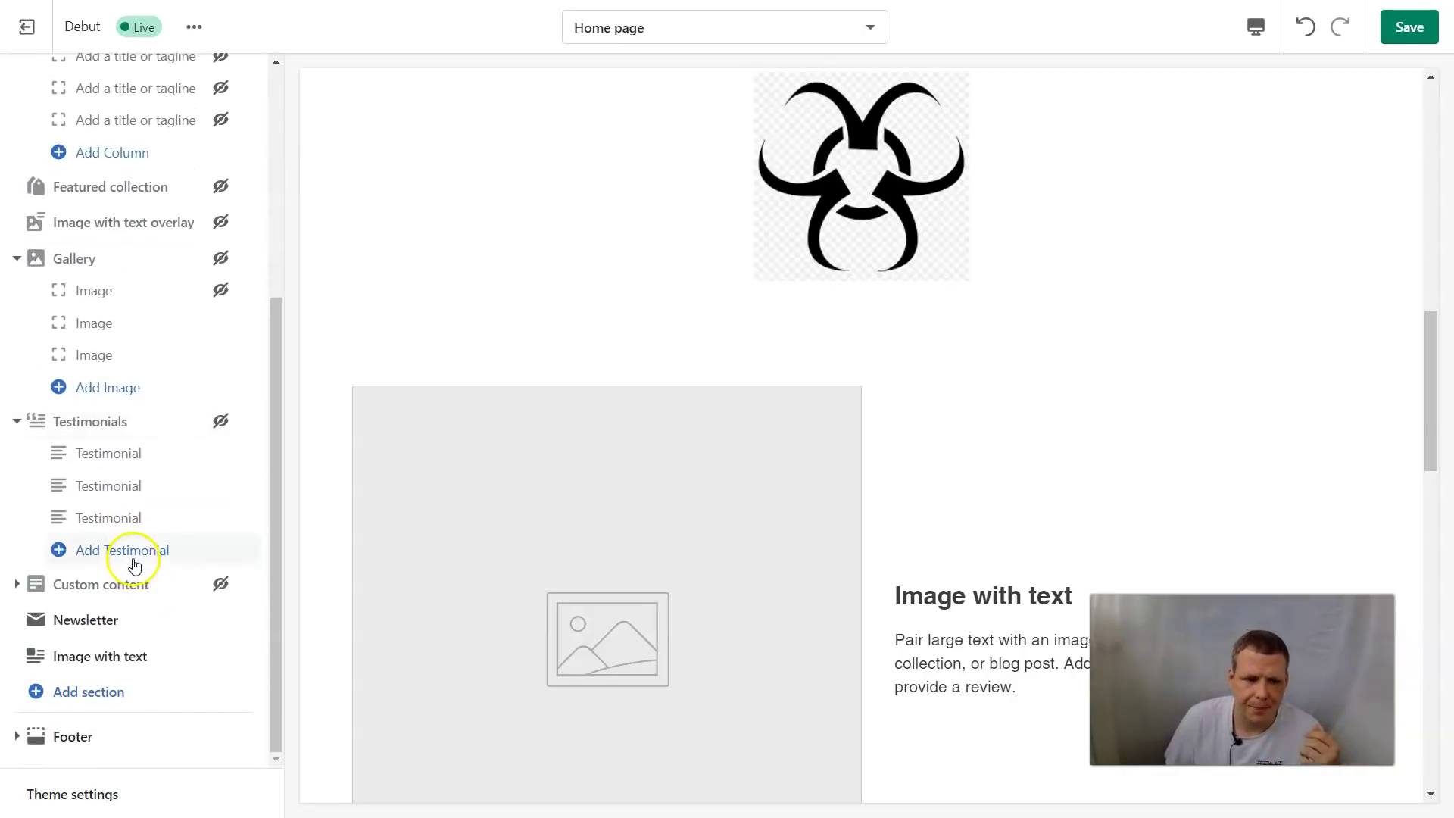
pyautogui.click(17, 421)
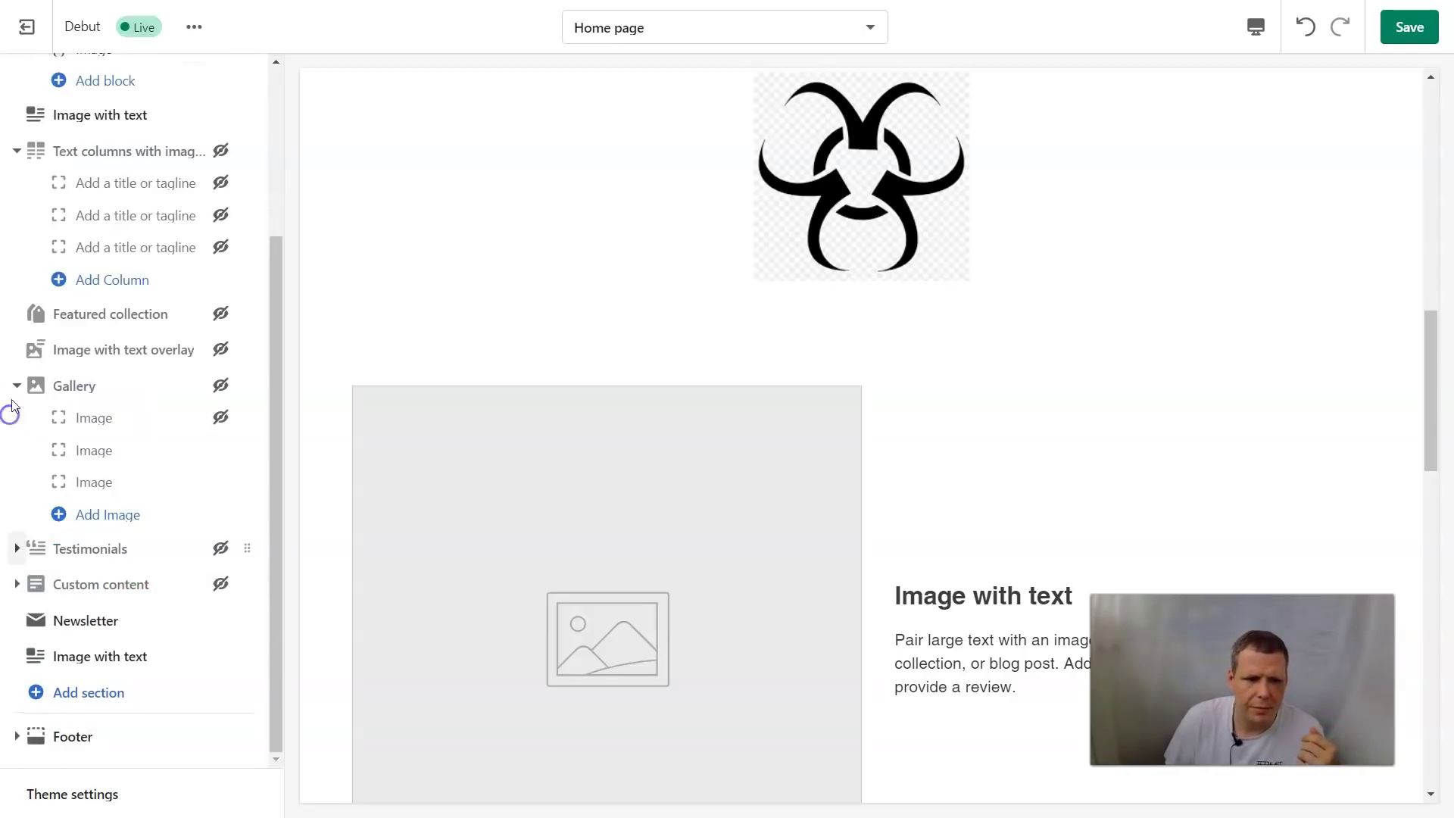
pyautogui.click(23, 387)
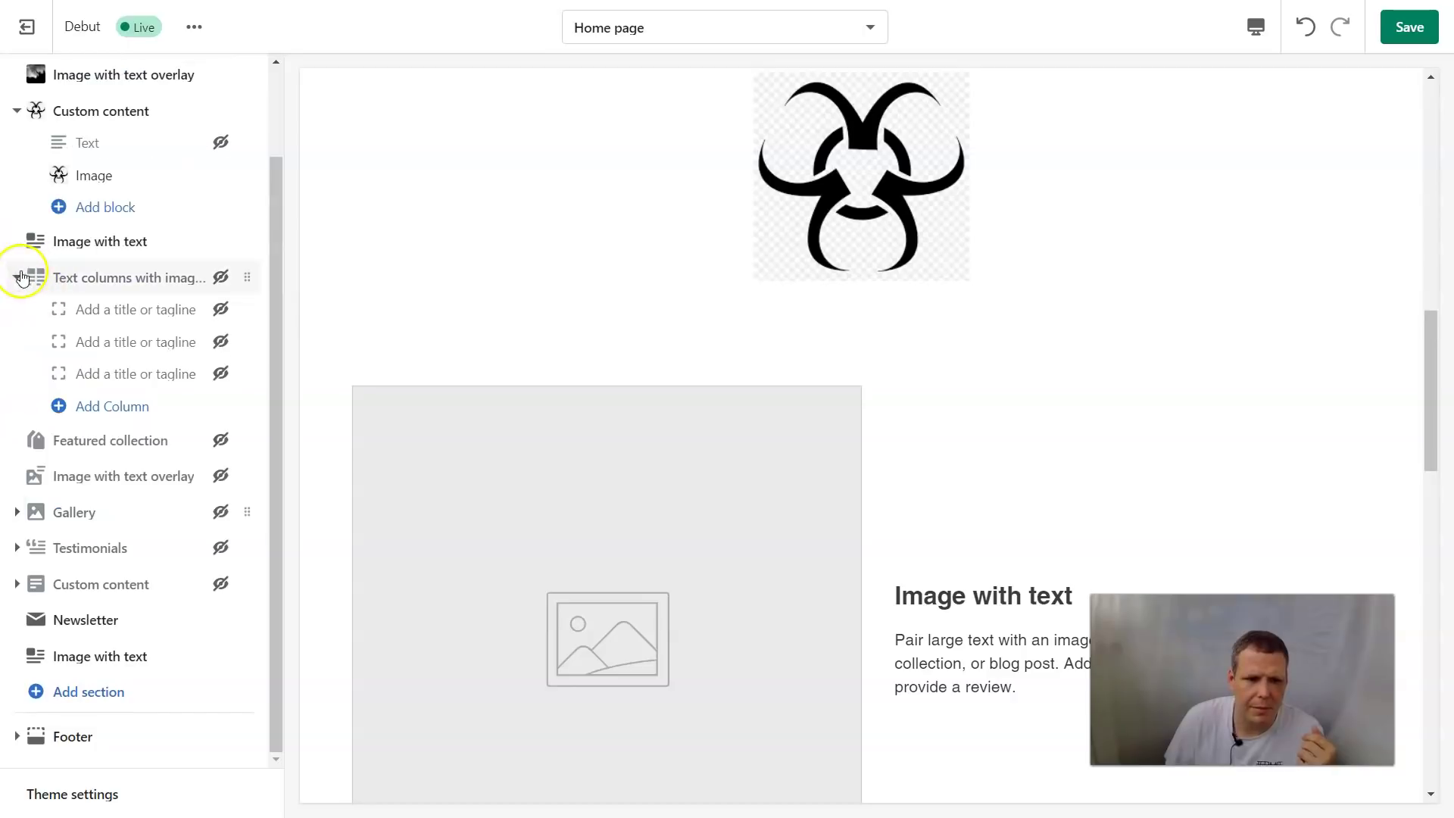
pyautogui.click(16, 275)
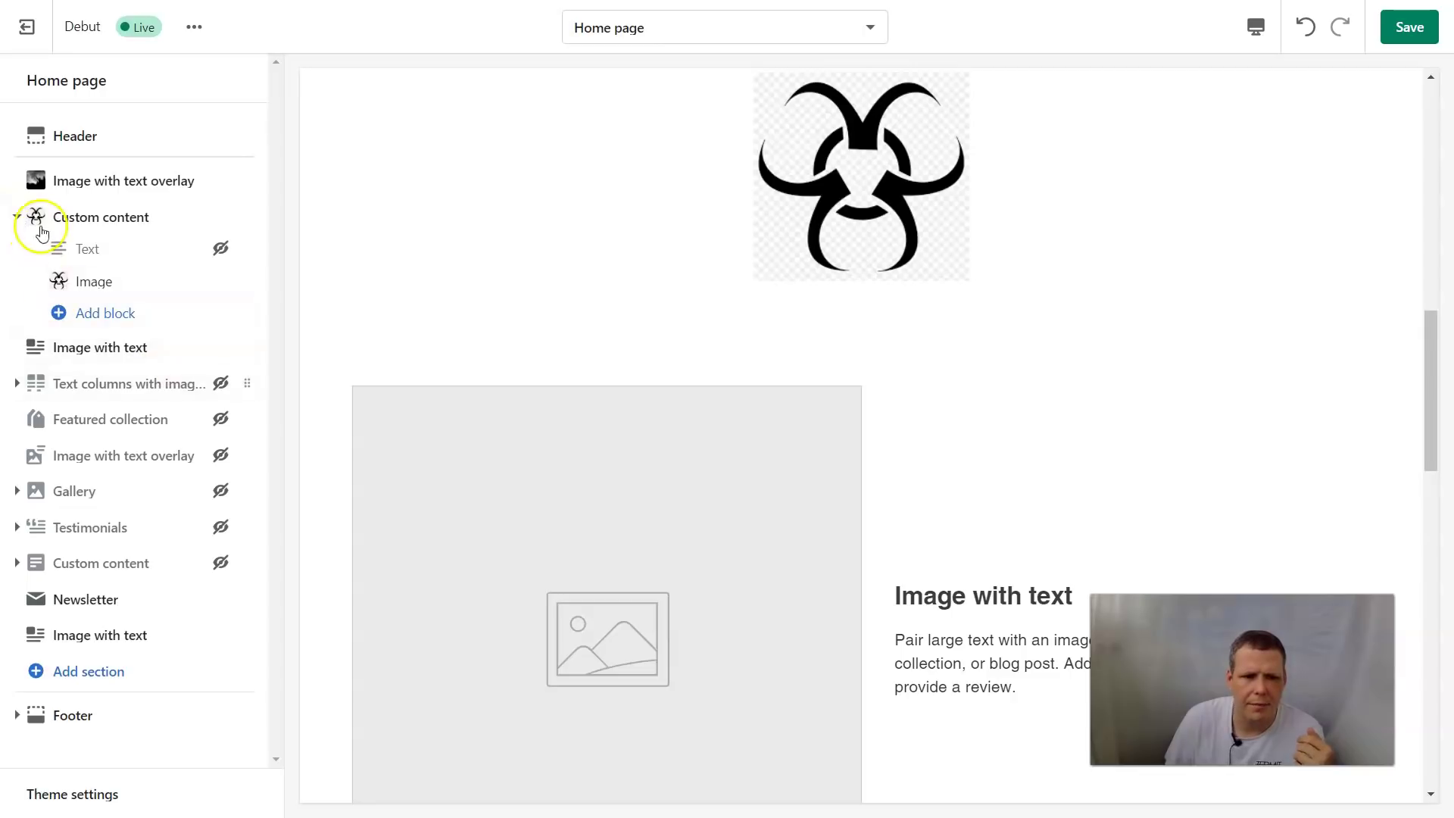
pyautogui.click(17, 218)
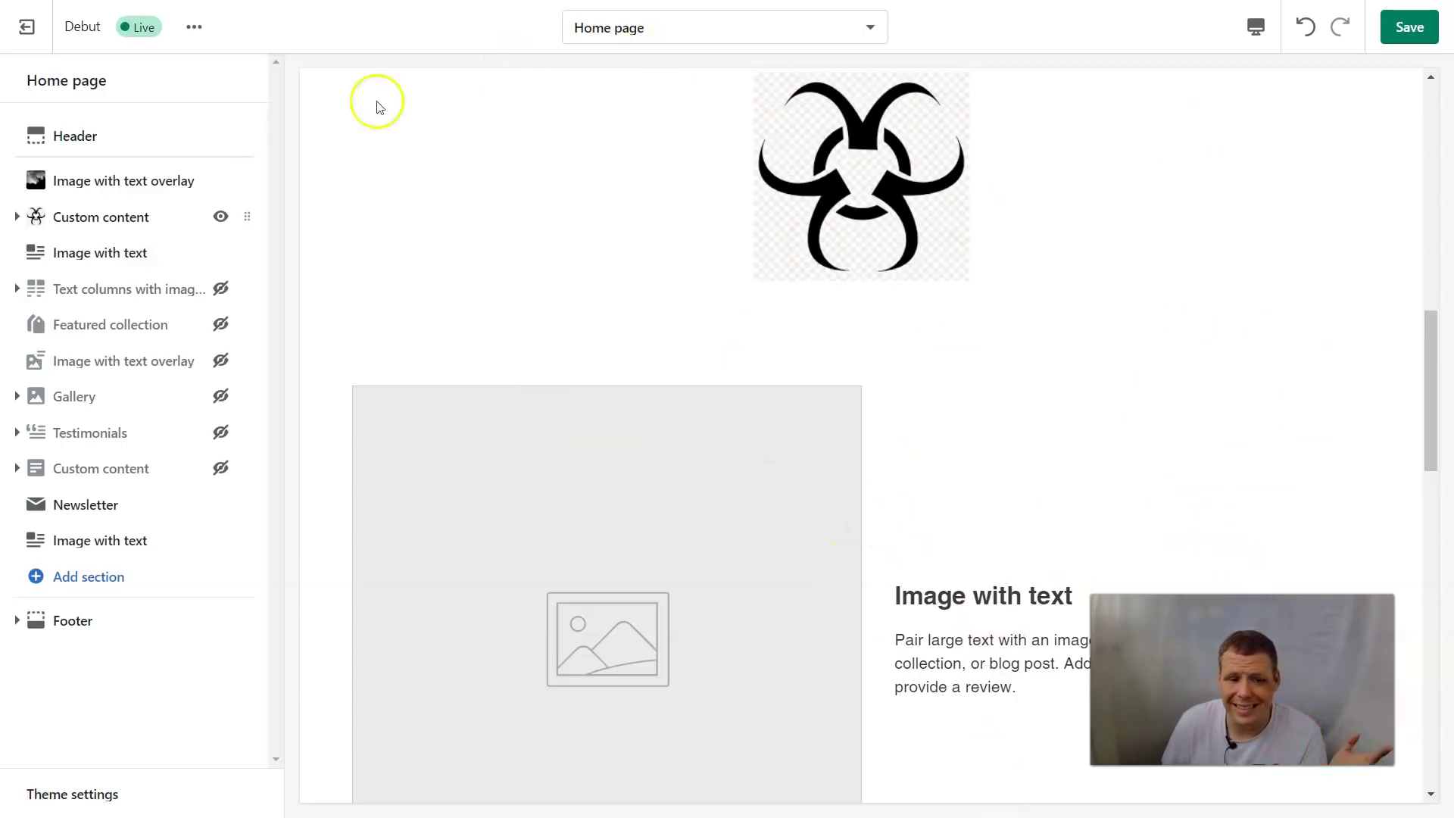
pyautogui.click(74, 578)
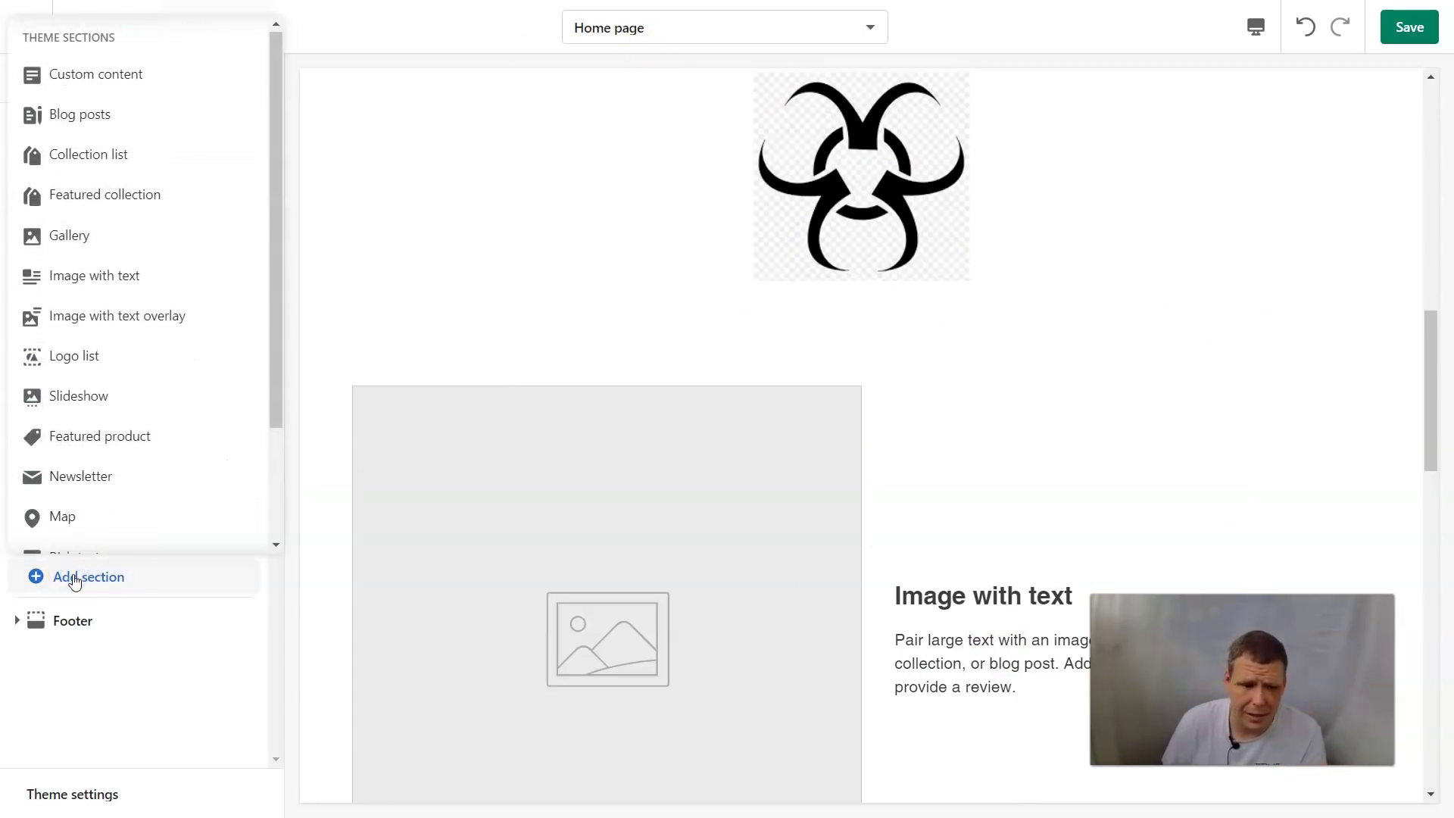
# Add a Map section and change its heading to 'Our store Locations'
pyautogui.scroll(-2, 68, 394)
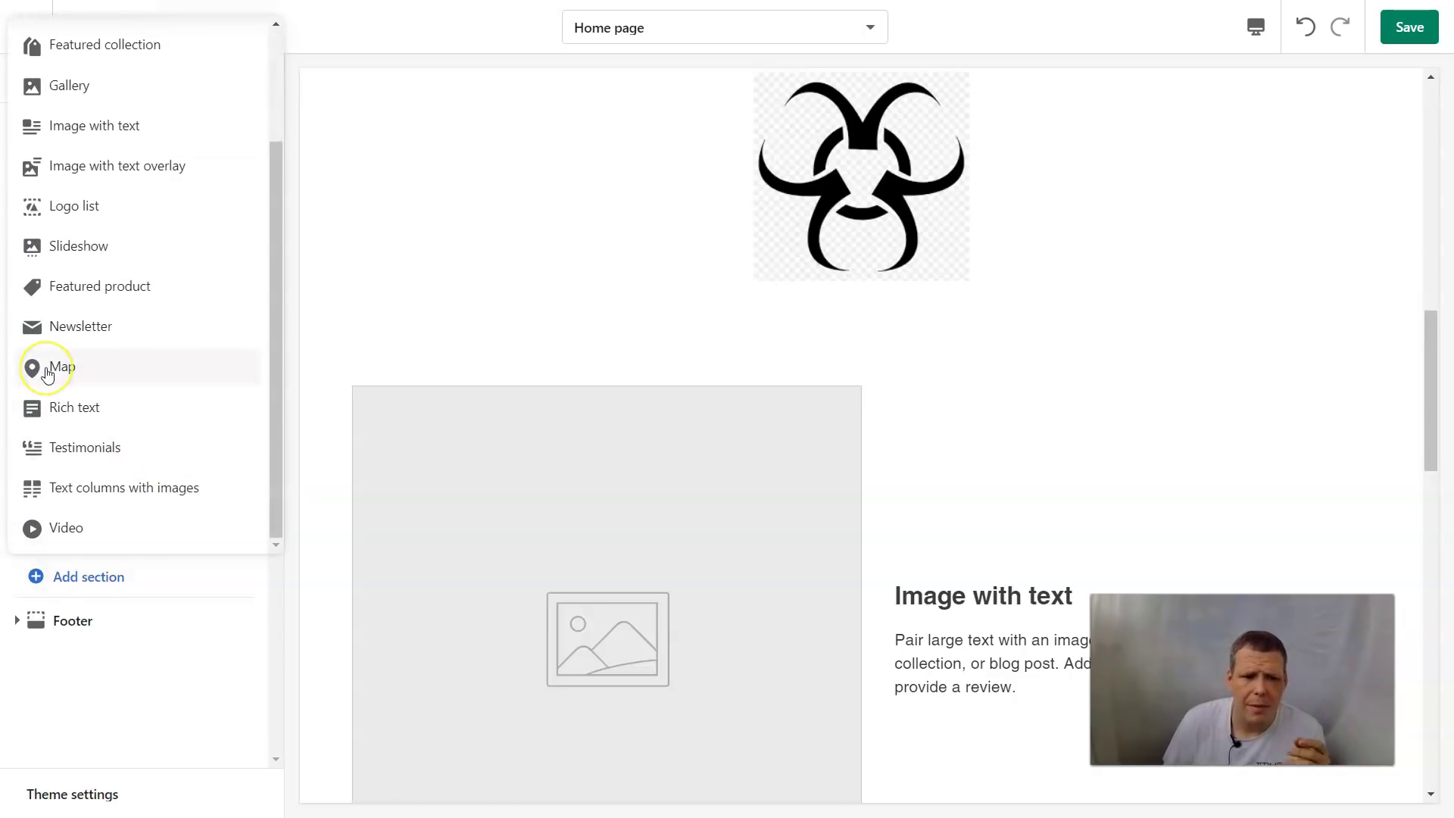
pyautogui.click(47, 370)
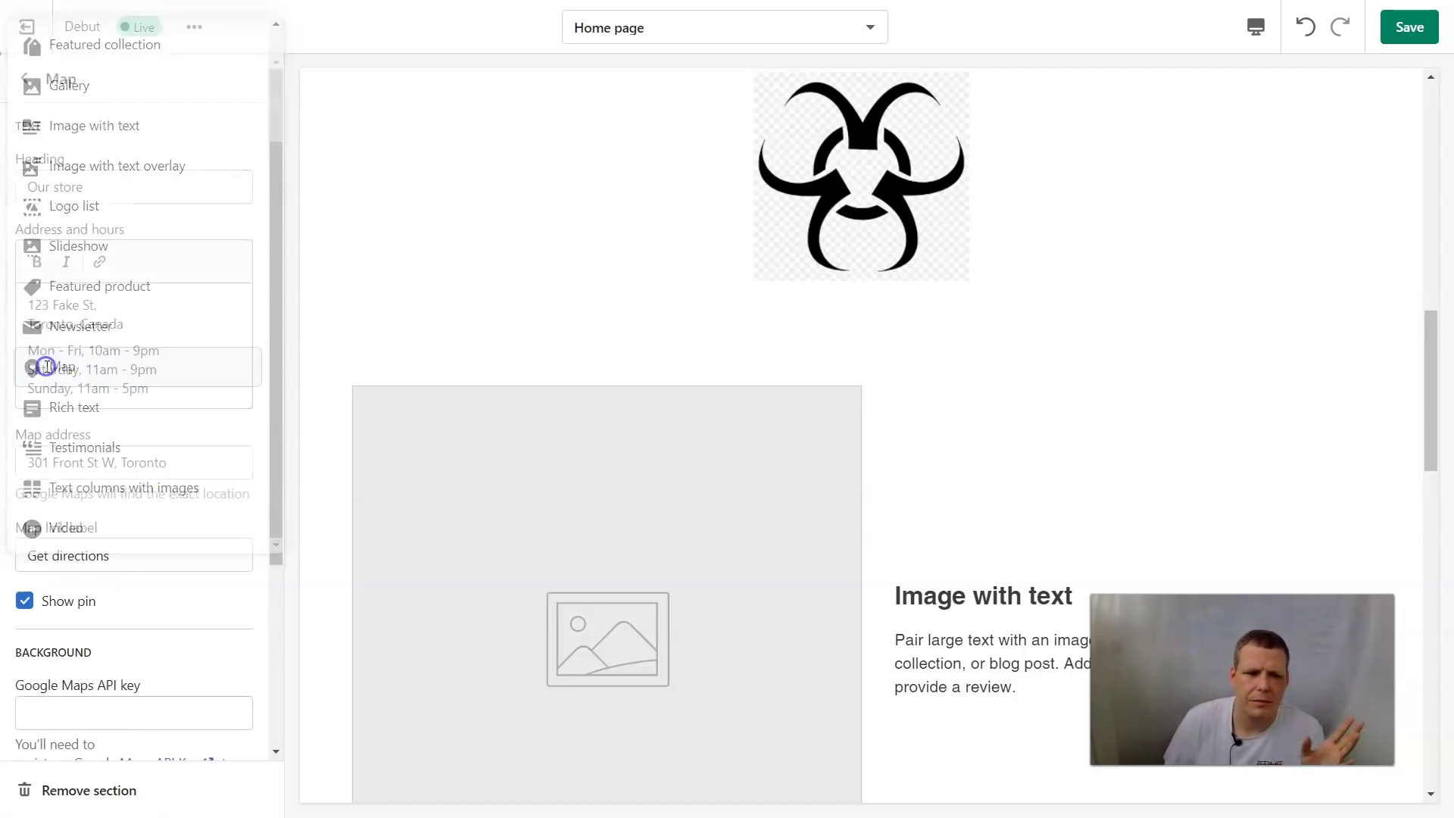
pyautogui.click(103, 186)
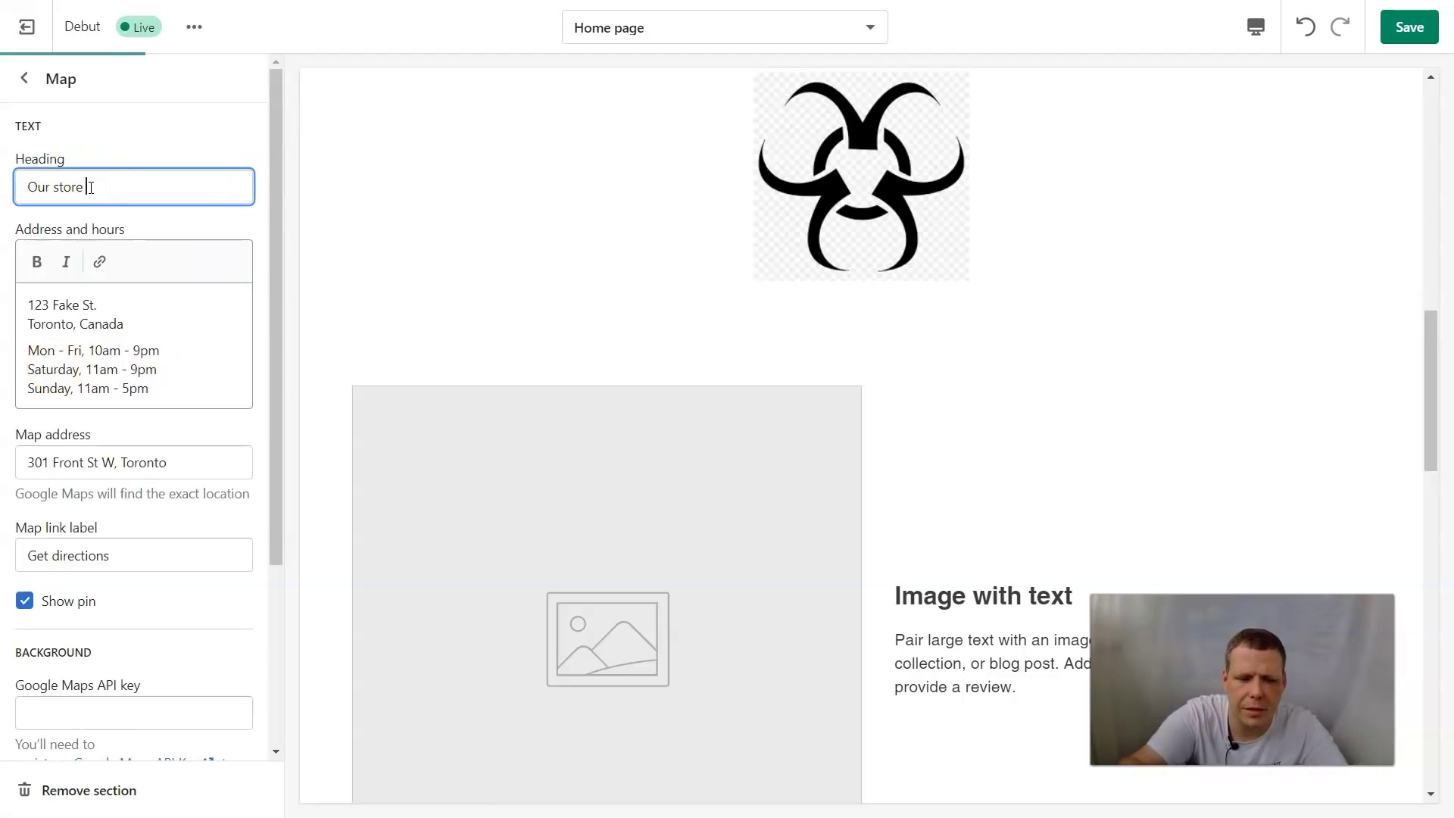
pyautogui.write('Locat')
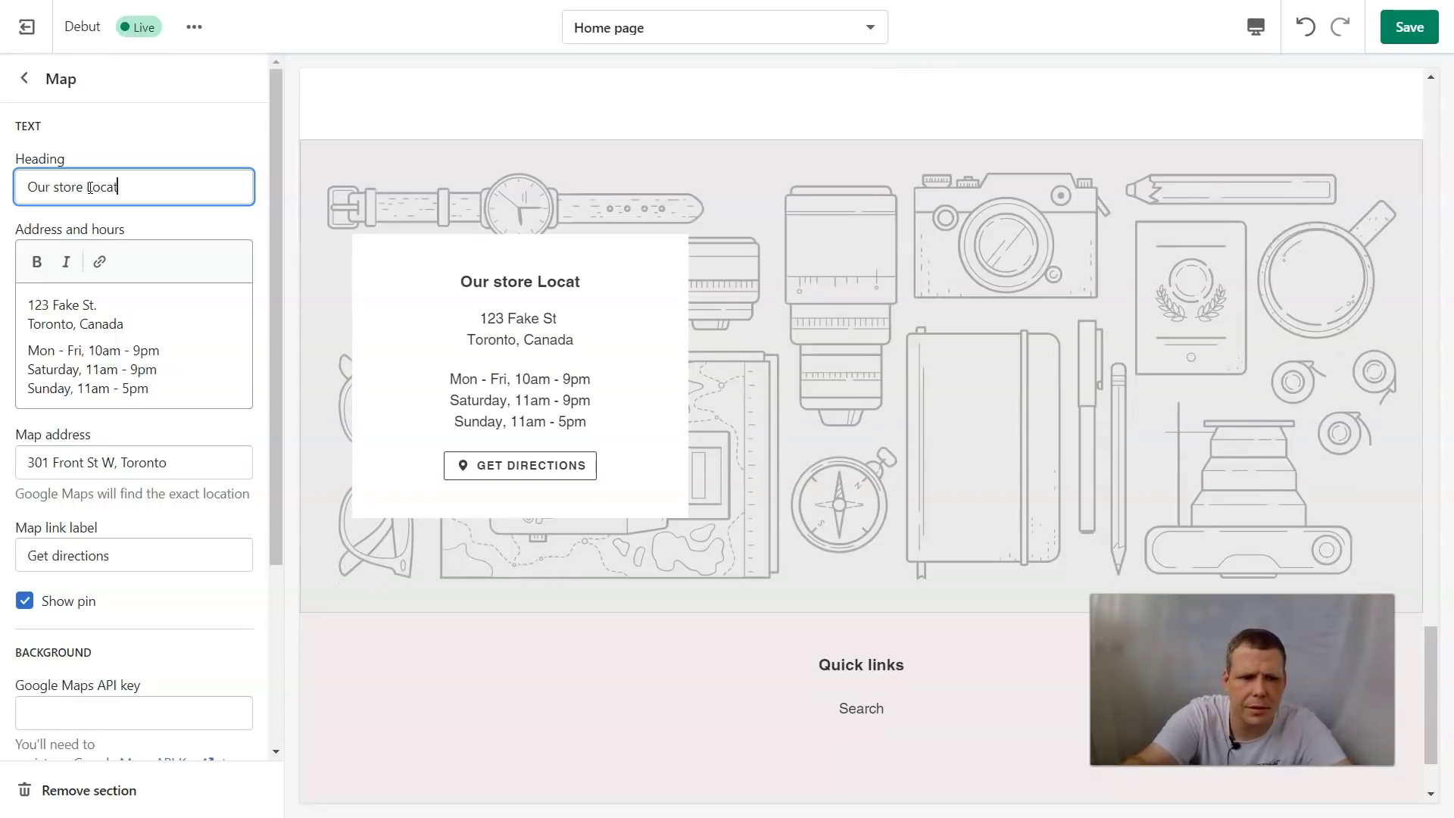
pyautogui.write('ions')
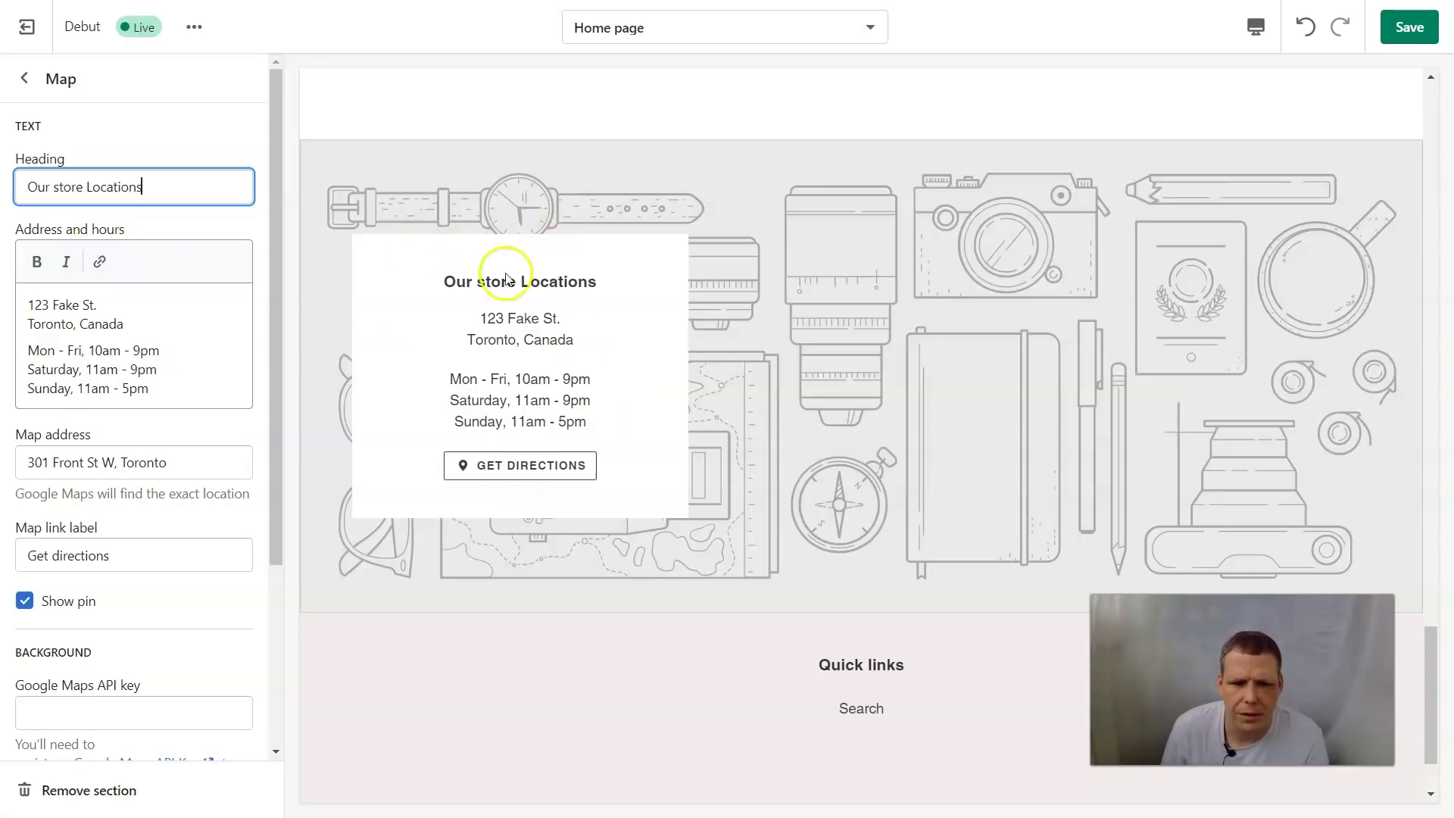
# Change the map link label from 'Get directions' to 'Find us with directions'
pyautogui.scroll(-1, 126, 440)
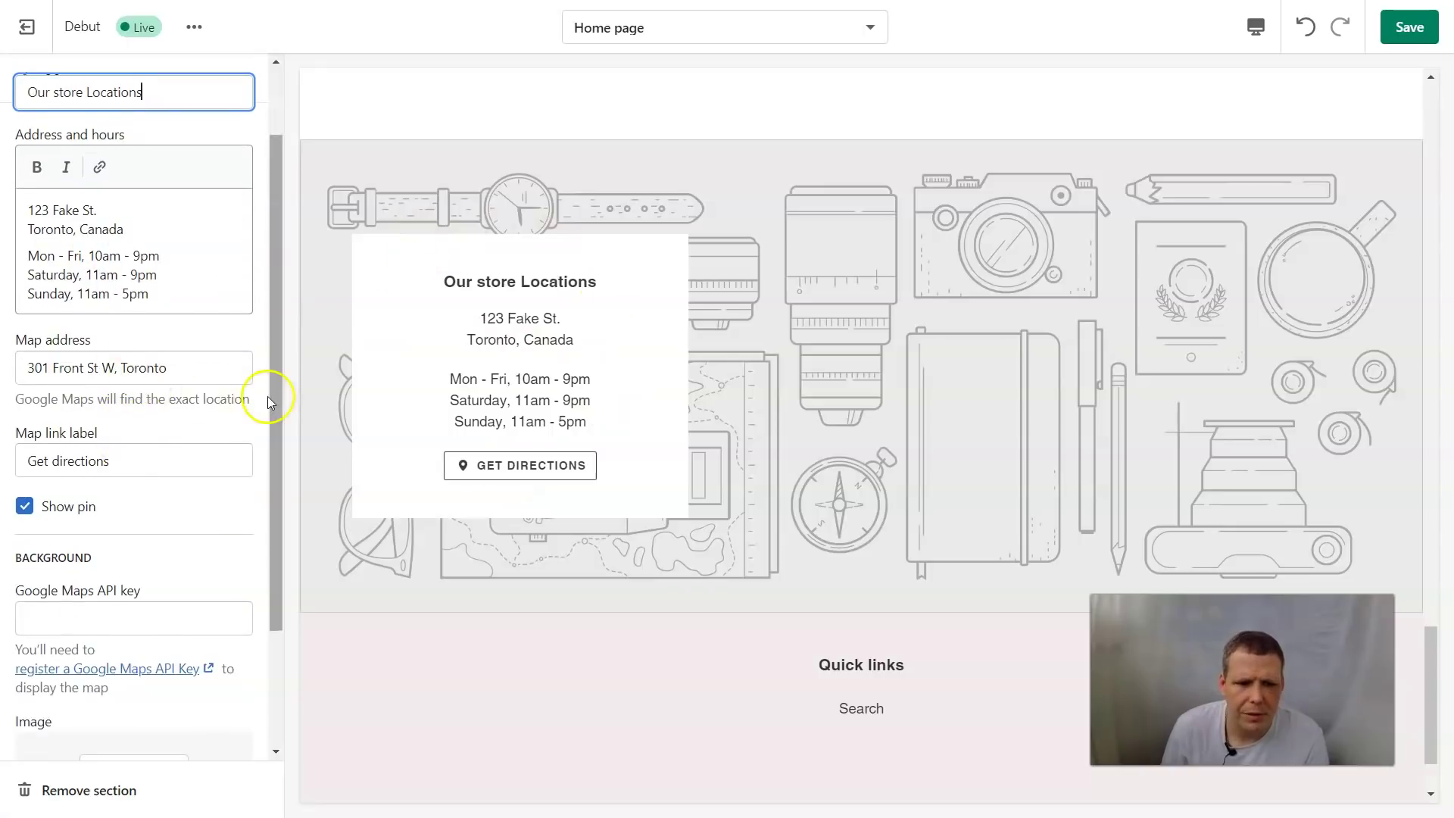
pyautogui.click(154, 457)
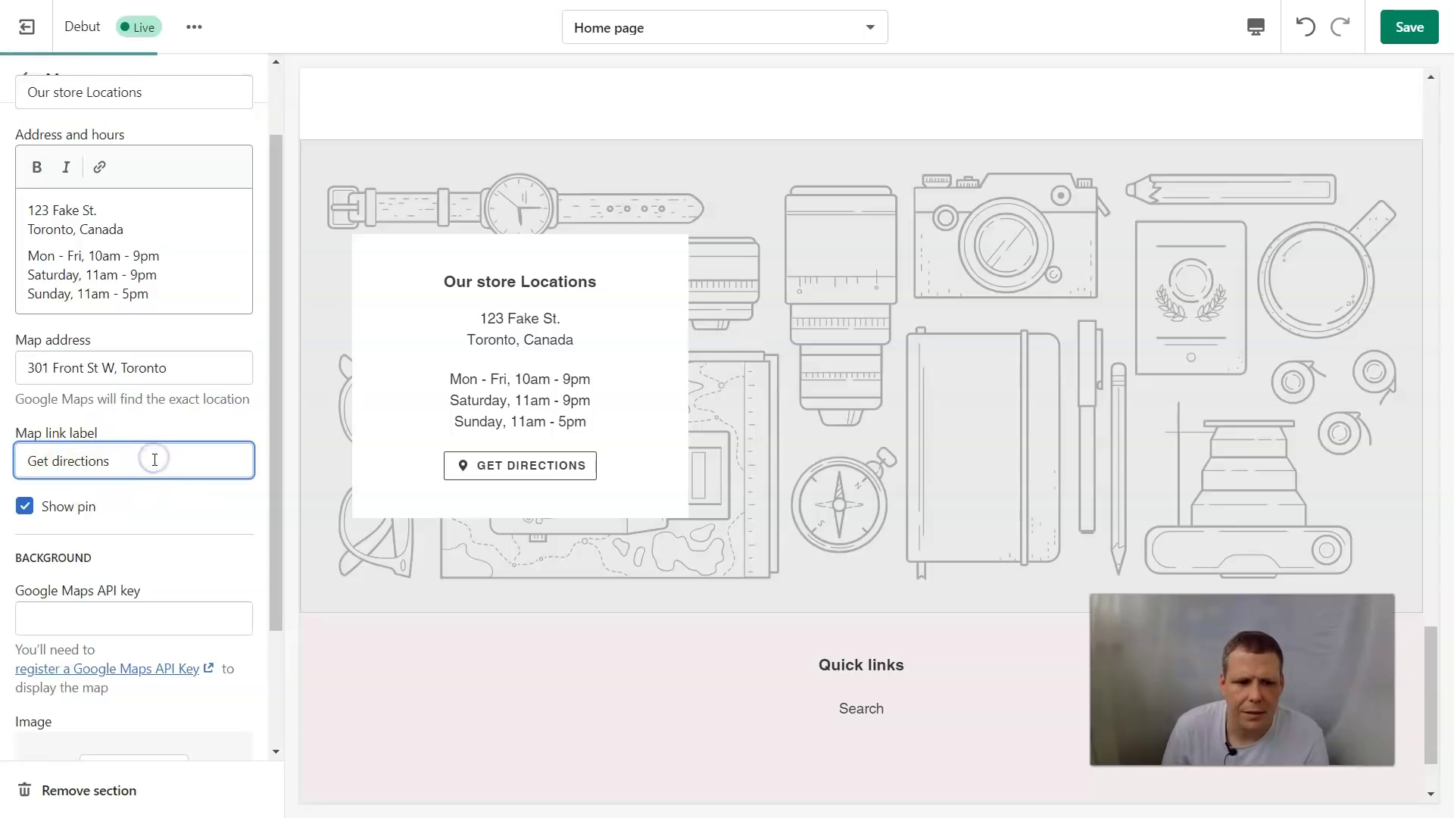
pyautogui.press('BackSpace')
pyautogui.press('BackSpace')
pyautogui.press('BackSpace')
pyautogui.press('BackSpace')
pyautogui.press('BackSpace')
pyautogui.press('BackSpace')
pyautogui.press('BackSpace')
pyautogui.press('BackSpace')
pyautogui.press('BackSpace')
pyautogui.press('BackSpace')
pyautogui.press('BackSpace')
pyautogui.press('BackSpace')
pyautogui.press('BackSpace')
pyautogui.press('BackSpace')
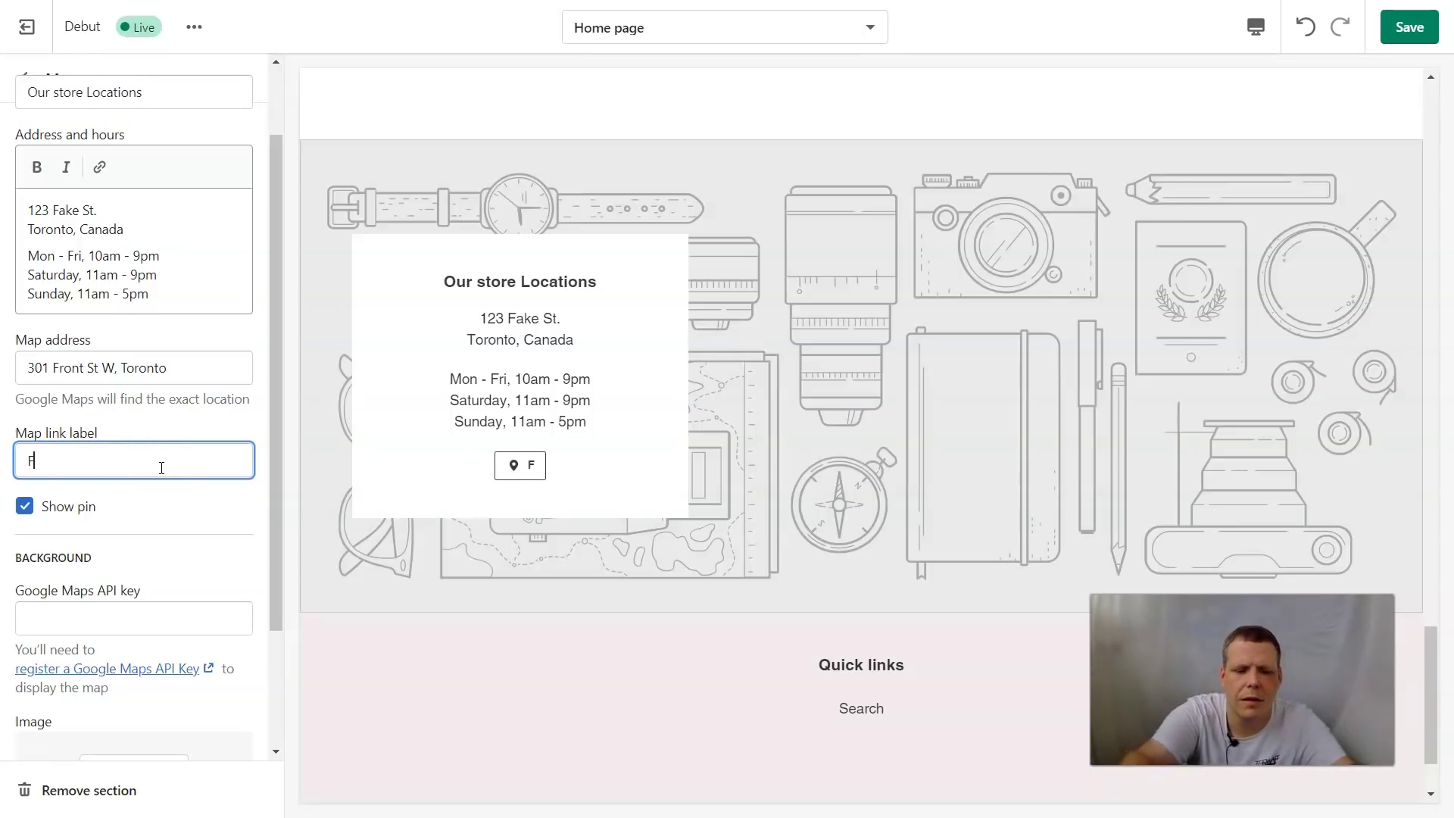
pyautogui.write('Find us with direction')
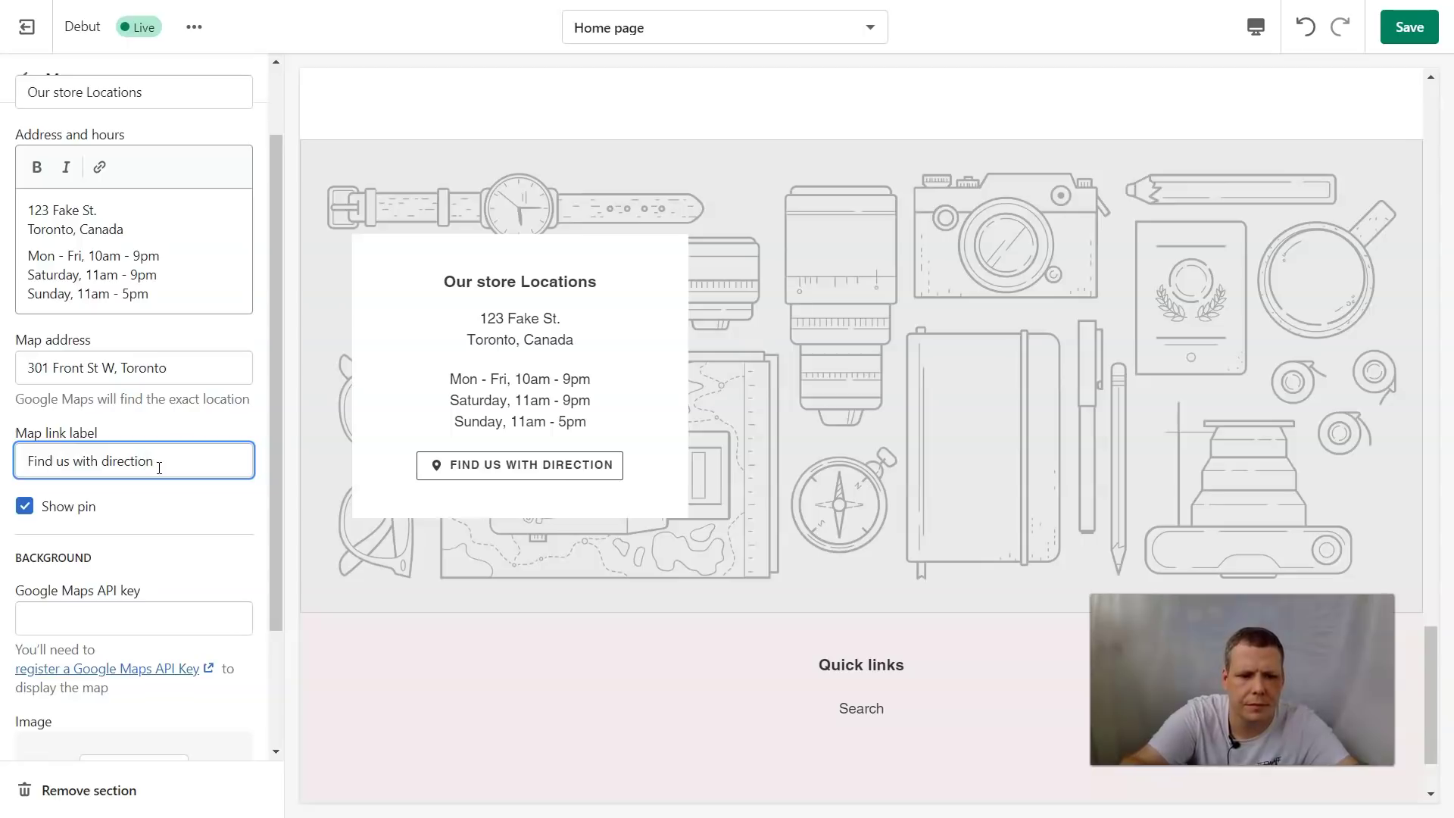
pyautogui.write('s')
pyautogui.click(155, 468)
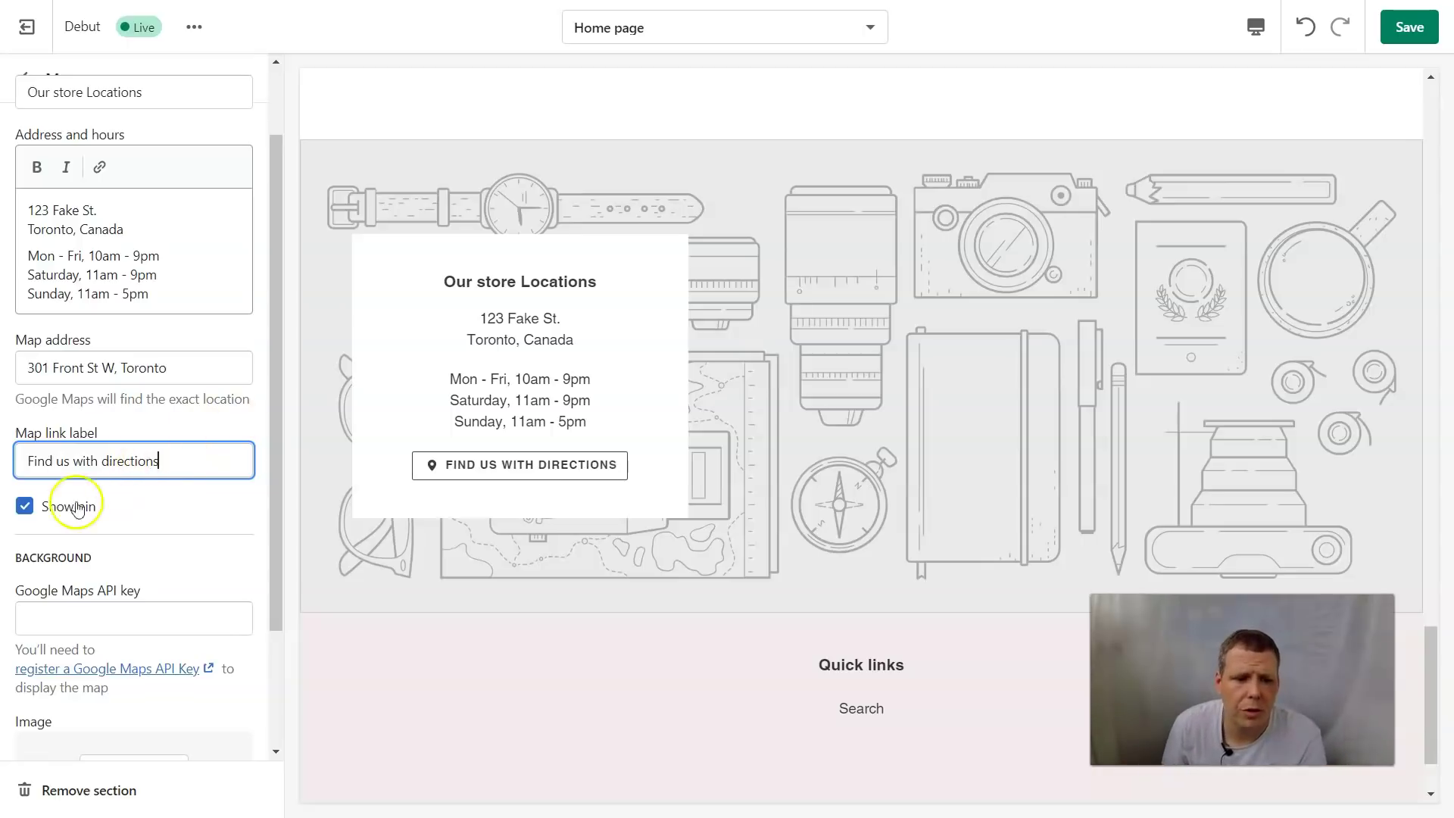
# Focus the Google Maps API key field and bring up options for its registration help link
pyautogui.scroll(-2, 151, 587)
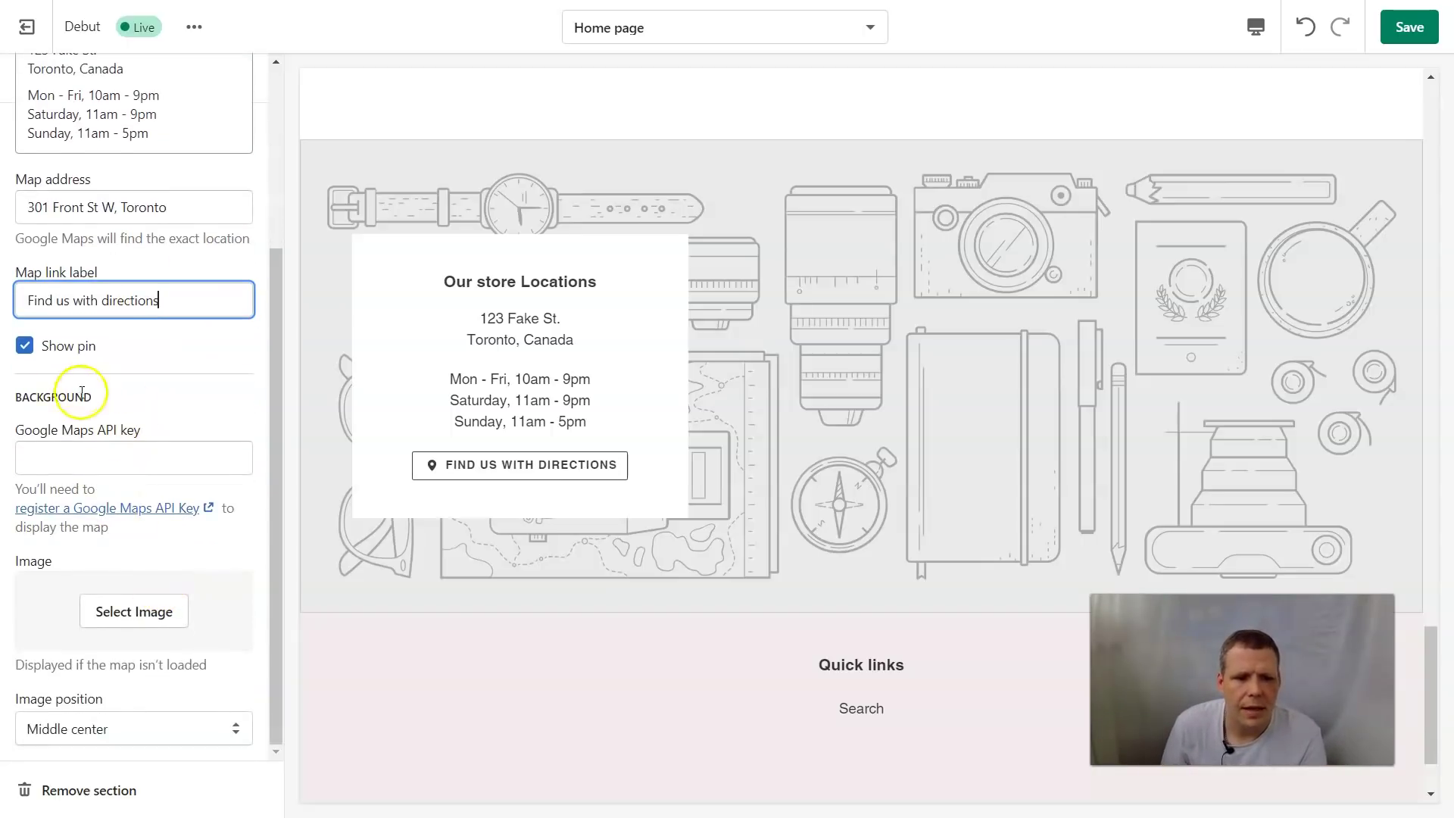
pyautogui.click(71, 456)
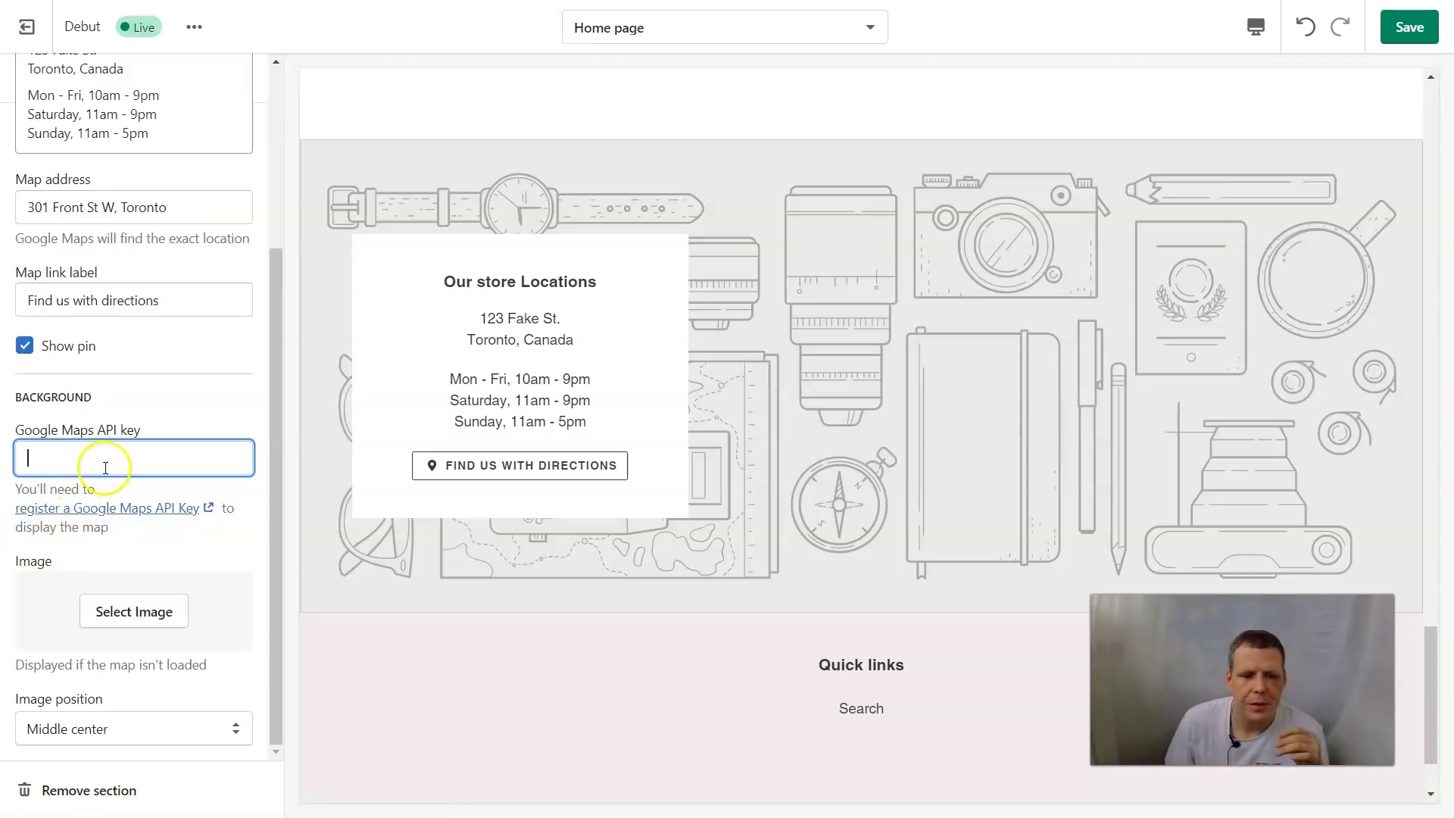
pyautogui.rightClick(104, 509)
# Open the Google Maps API key help article and read the steps for registering a key
pyautogui.click(117, 525)
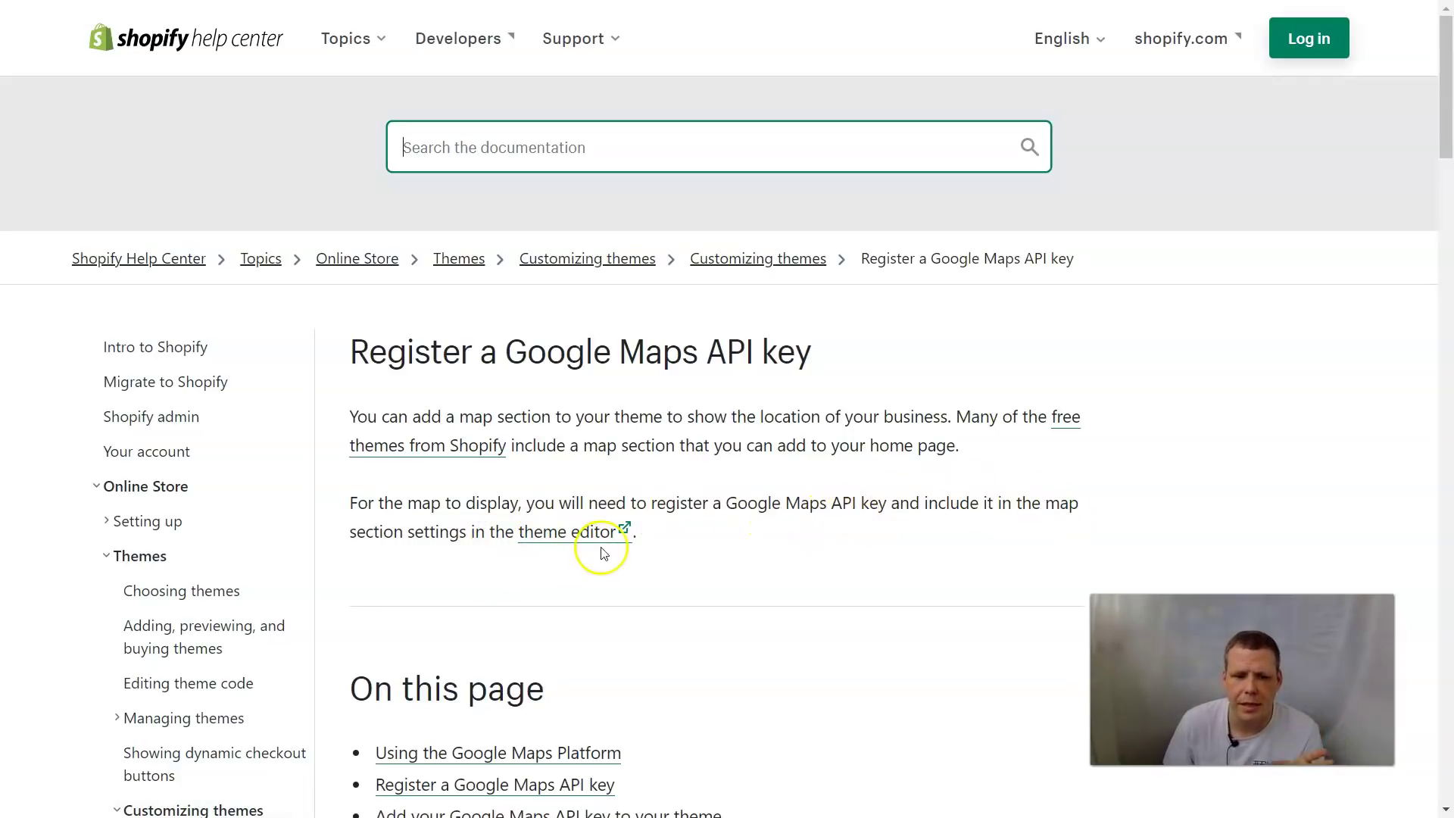
pyautogui.scroll(-1, 640, 560)
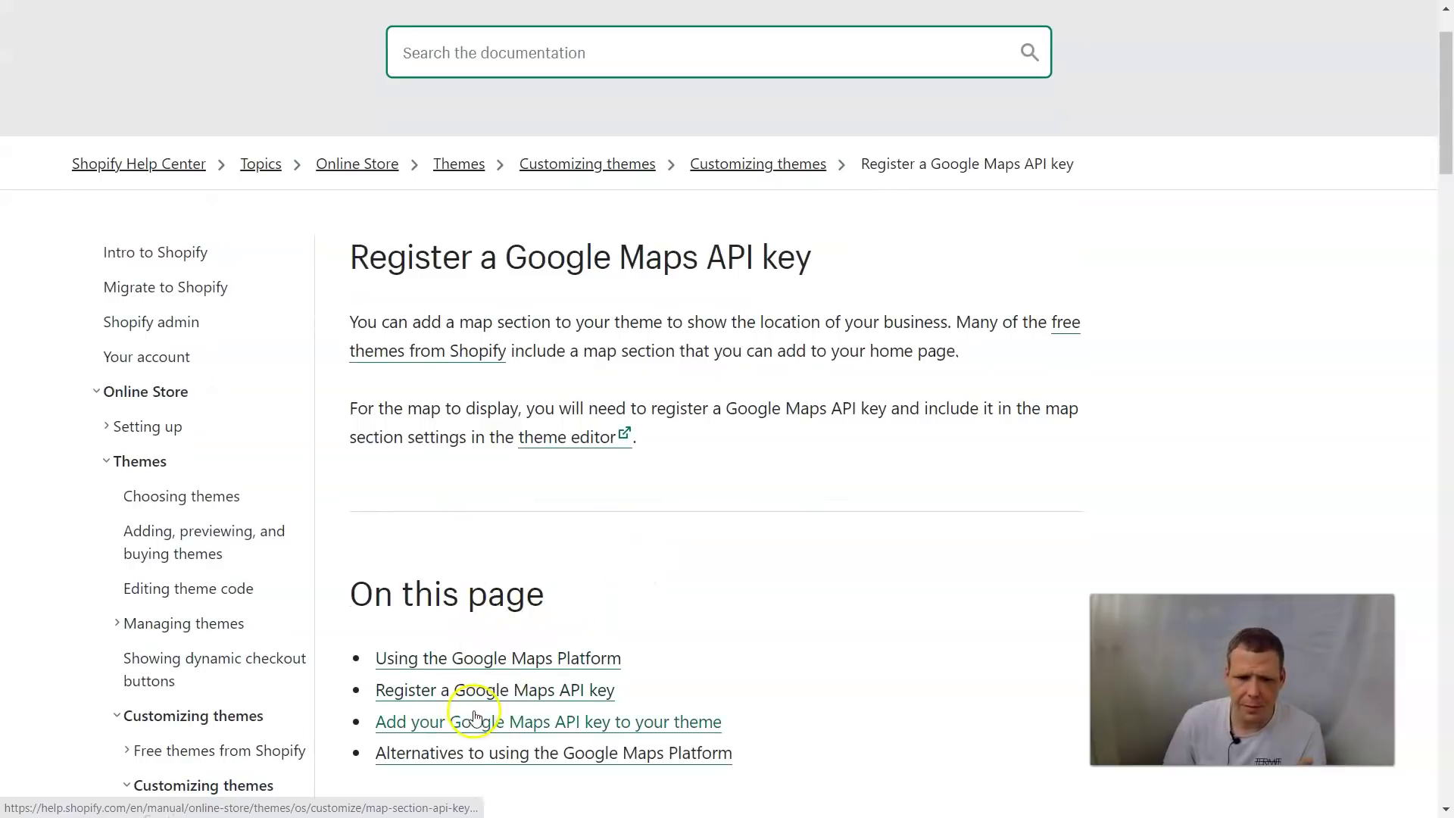
pyautogui.click(492, 691)
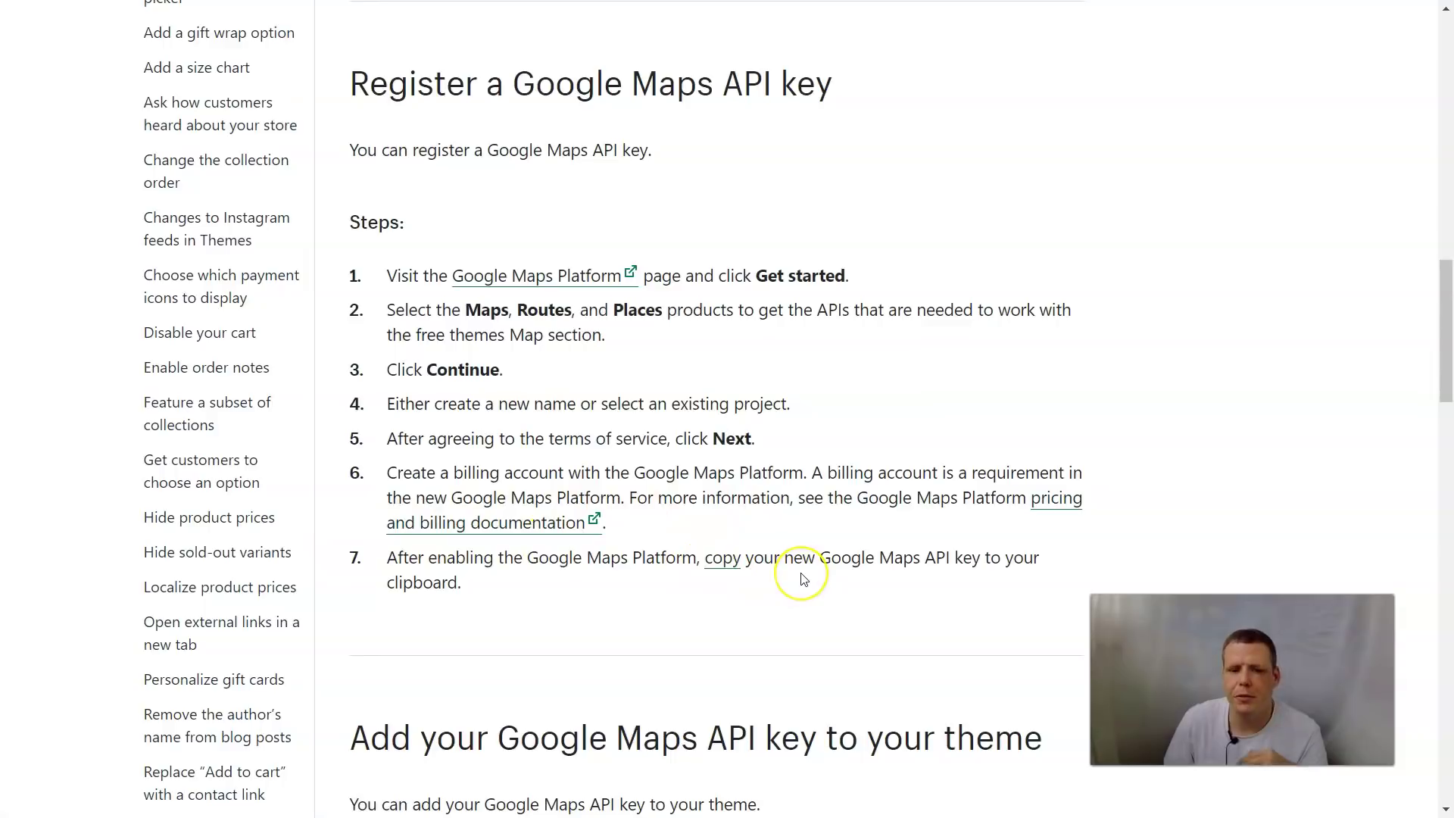
pyautogui.scroll(-5, 804, 579)
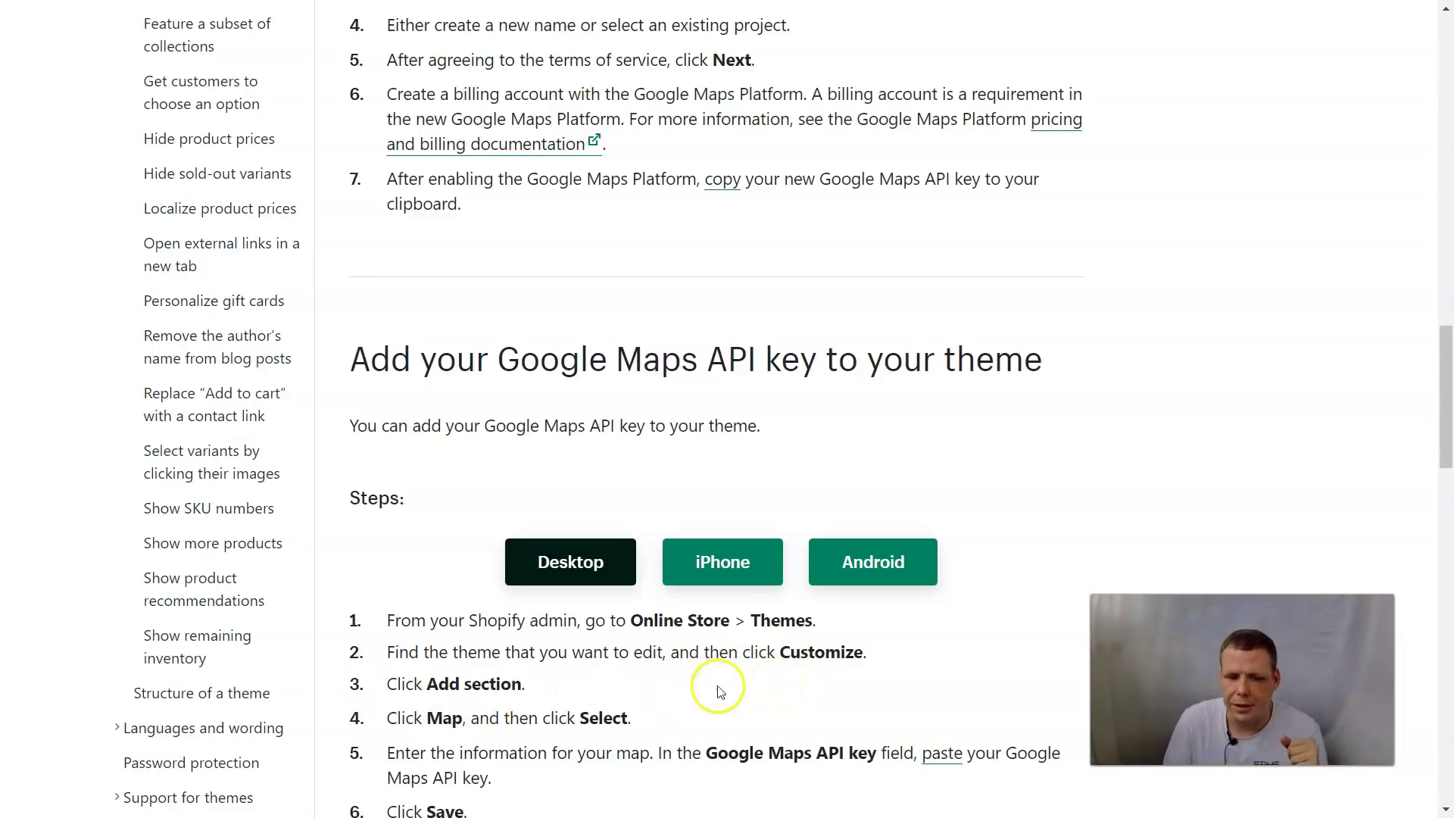
pyautogui.scroll(-2, 776, 695)
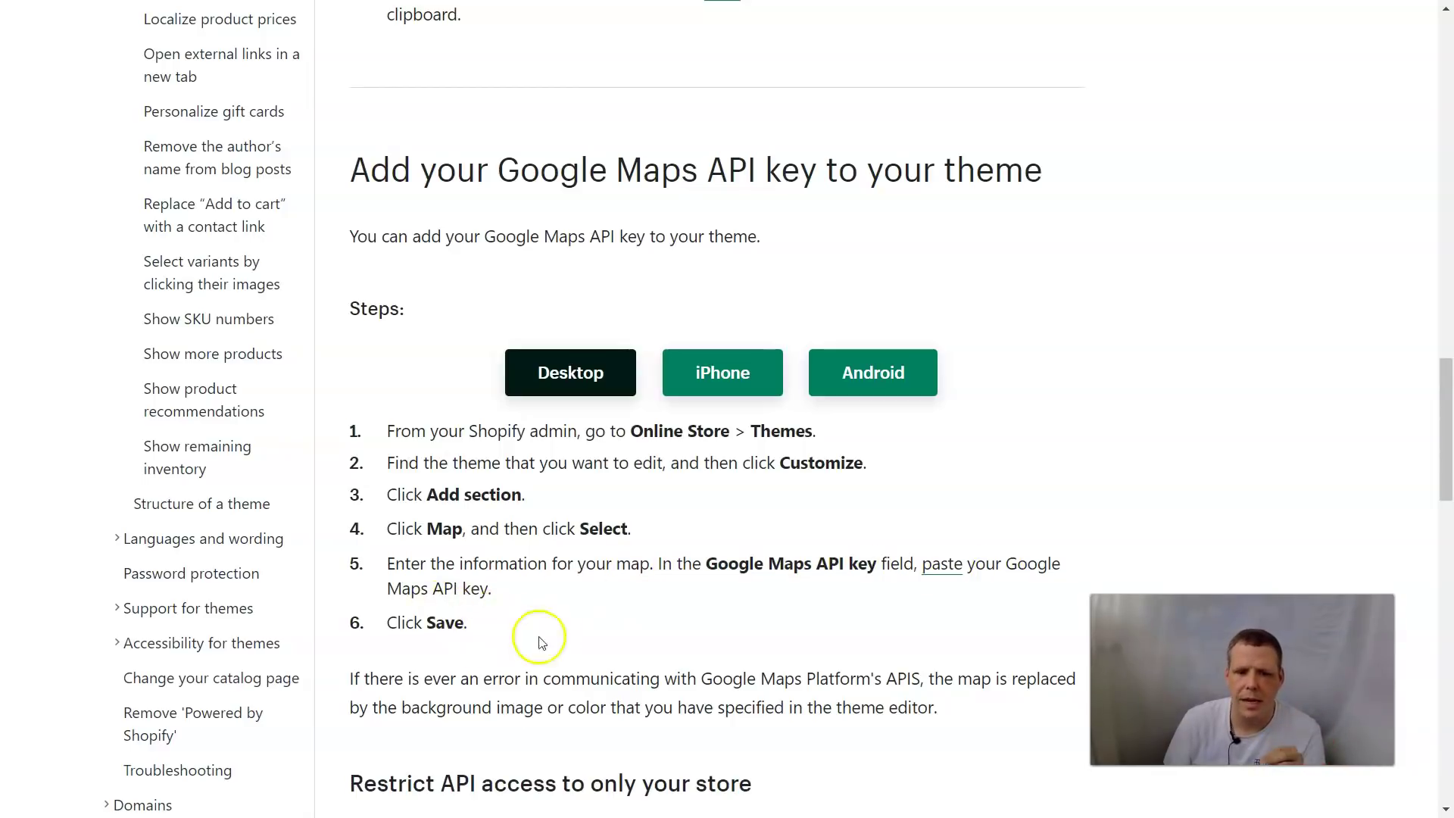
pyautogui.scroll(6, 636, 648)
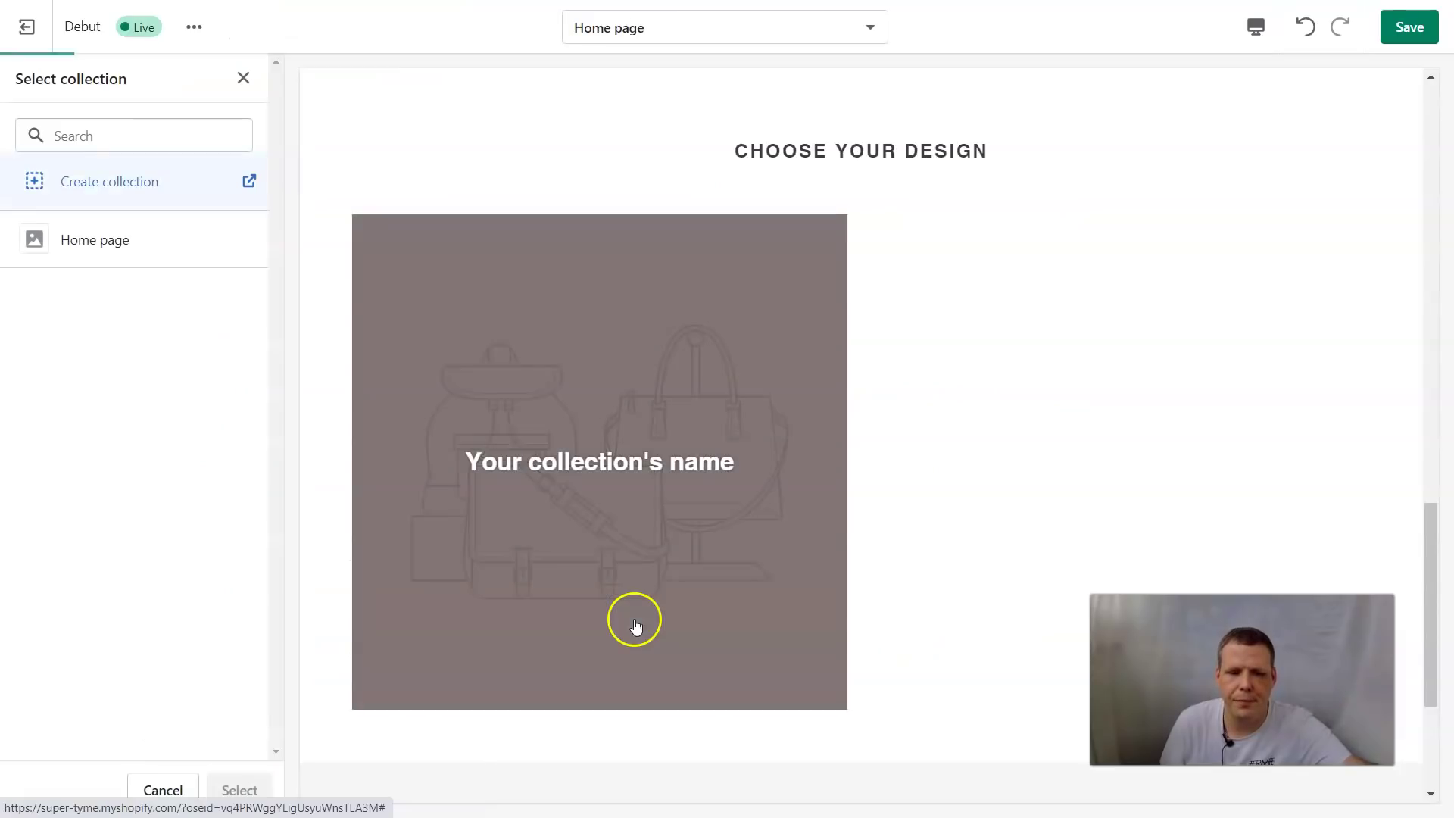
# Return to the Map section settings and focus the Google Maps API key field
pyautogui.scroll(-2, 766, 386)
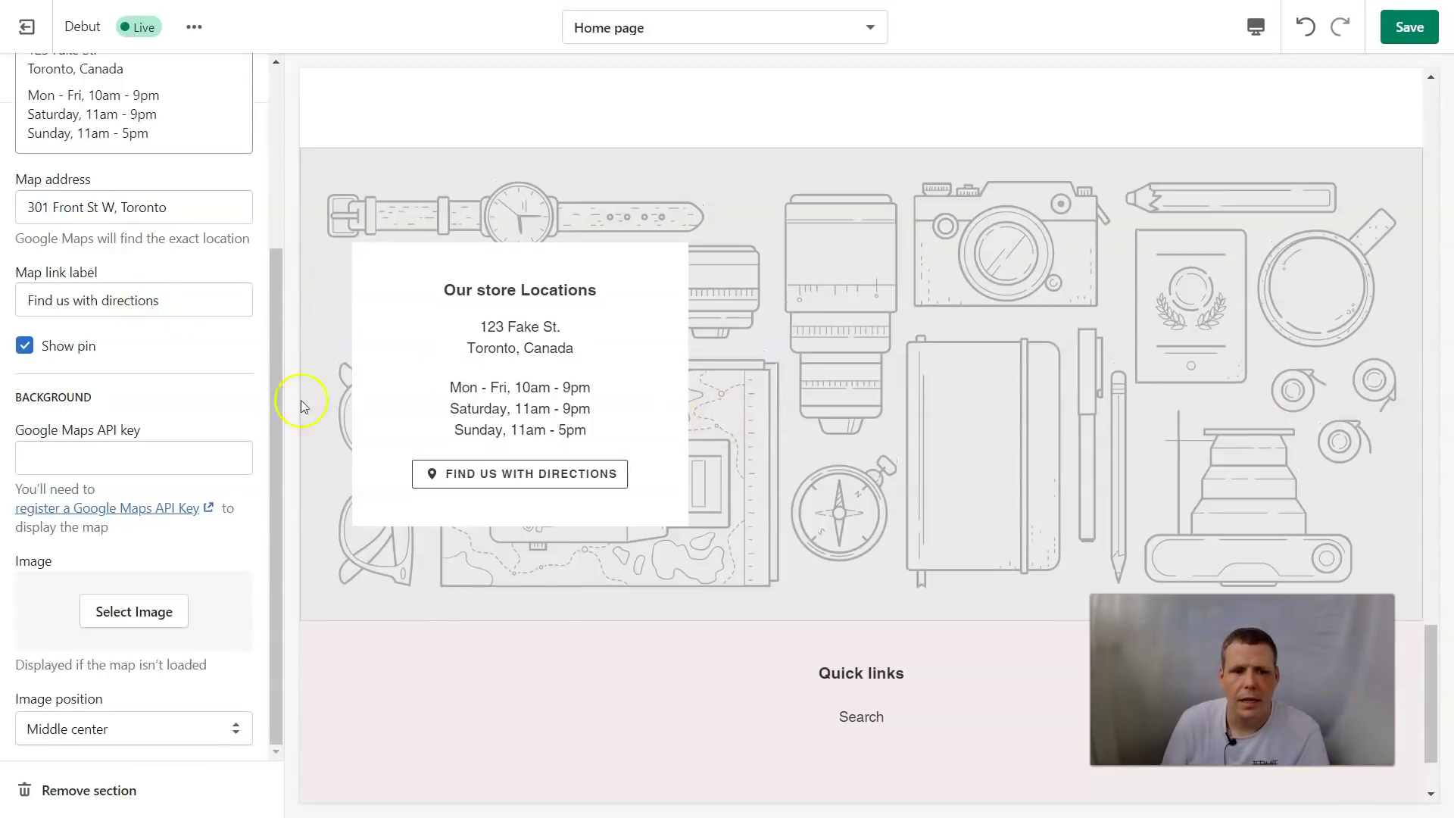
pyautogui.scroll(5, 302, 402)
pyautogui.scroll(3, 39, 276)
pyautogui.scroll(5, 303, 378)
pyautogui.scroll(2, 194, 326)
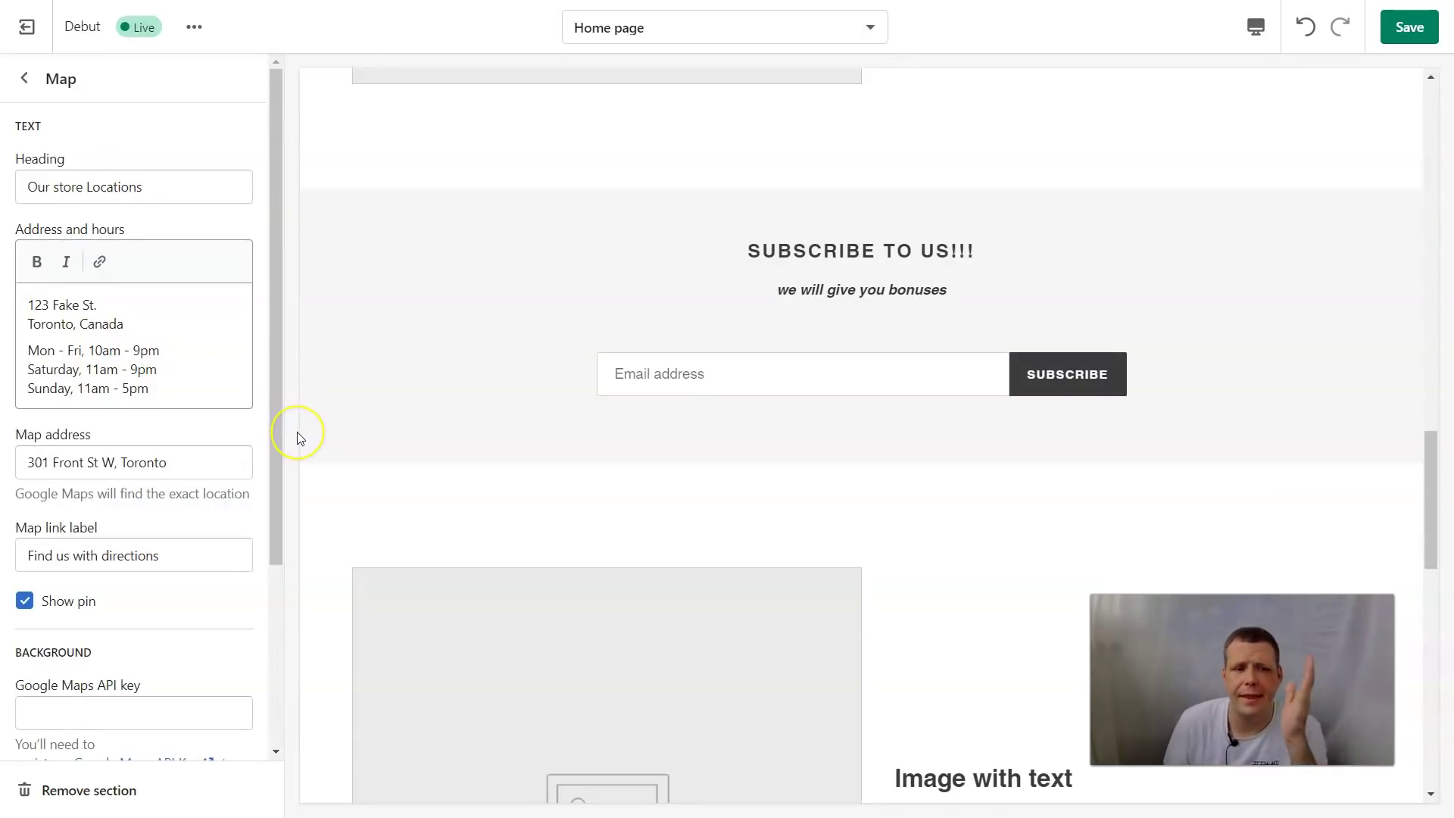
pyautogui.scroll(-1, 118, 283)
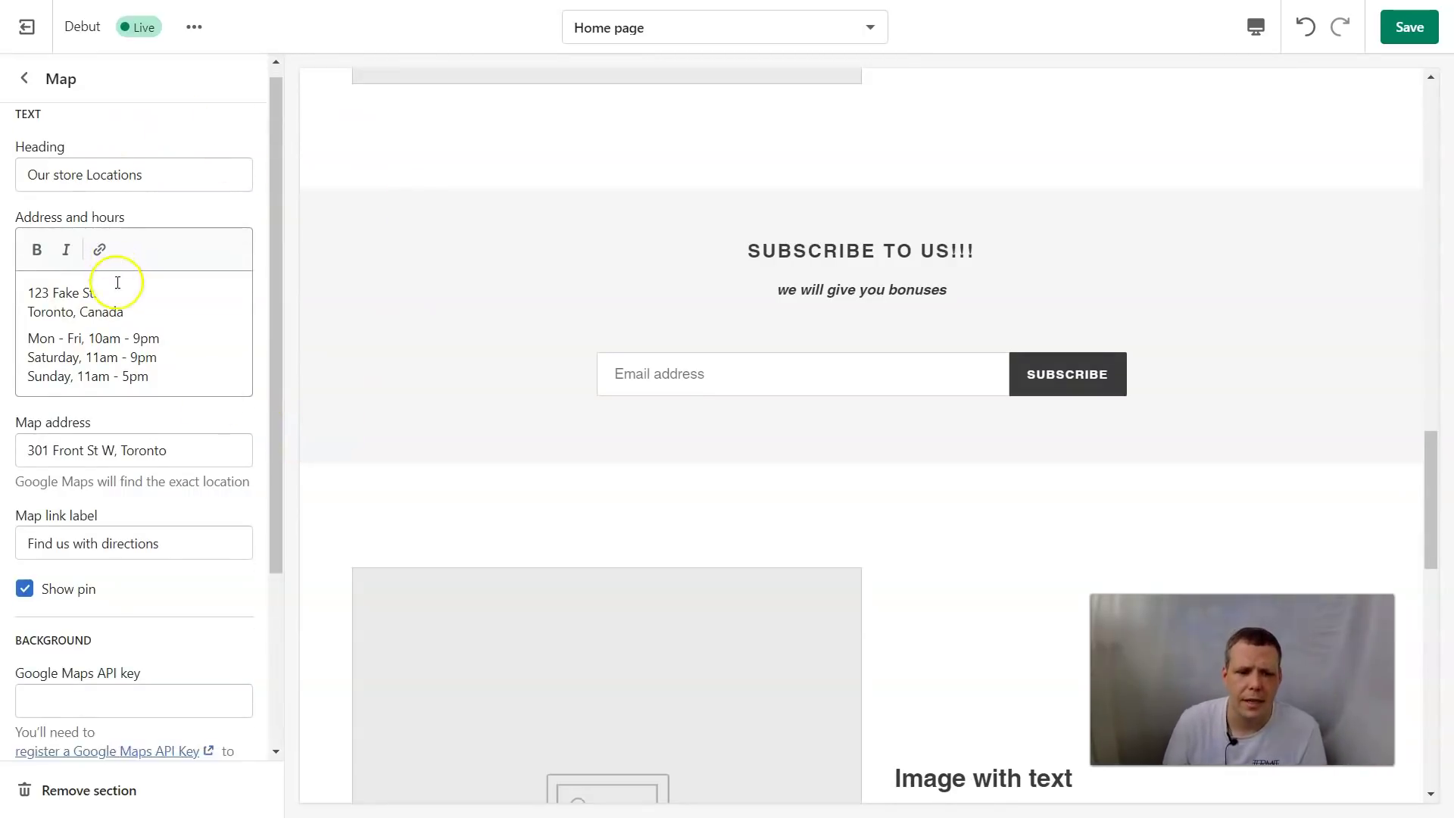
pyautogui.scroll(-3, 118, 283)
pyautogui.click(67, 458)
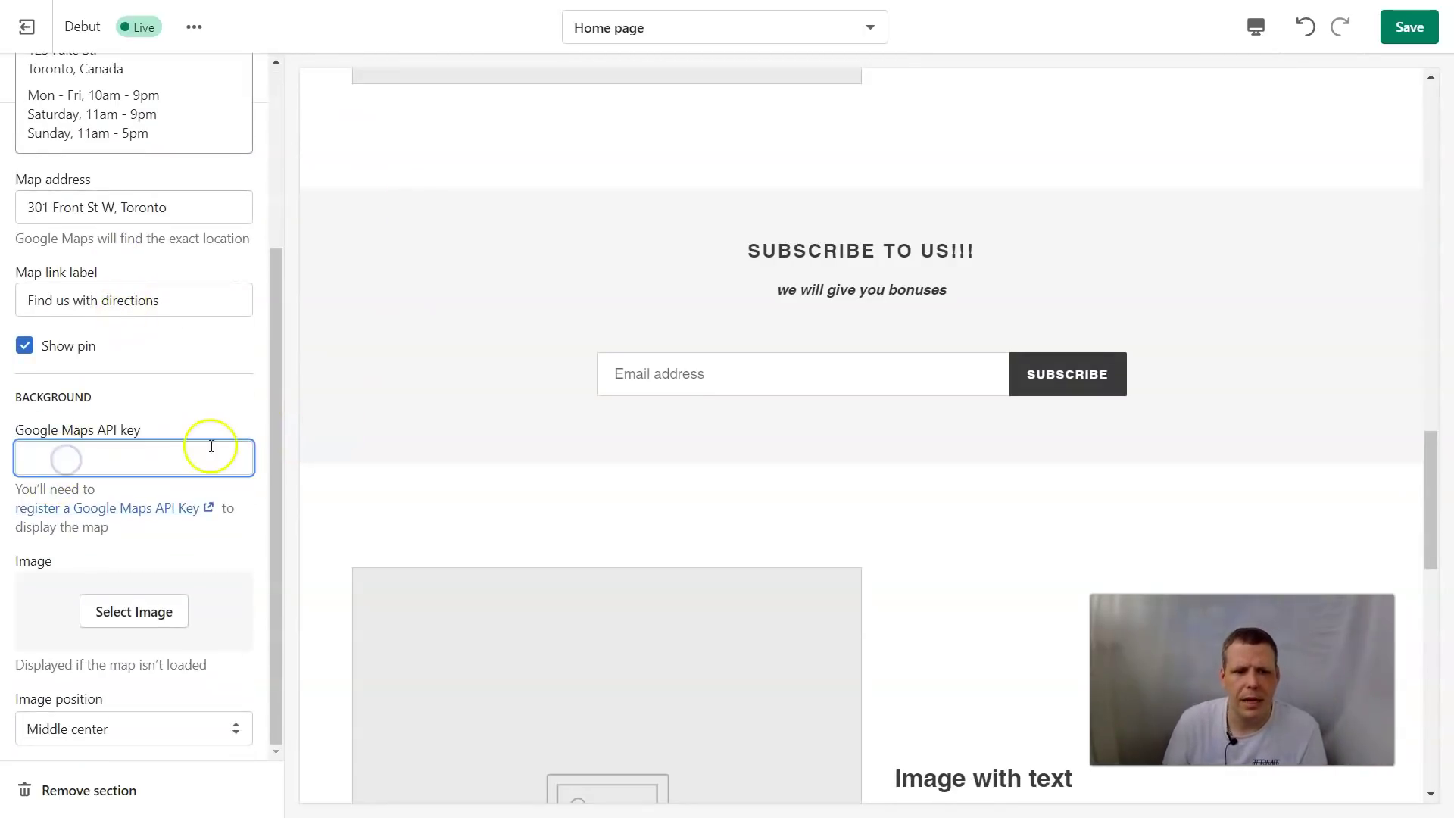
# Set the black biohazard symbol image as the Map background, then reopen the API key help
pyautogui.click(175, 627)
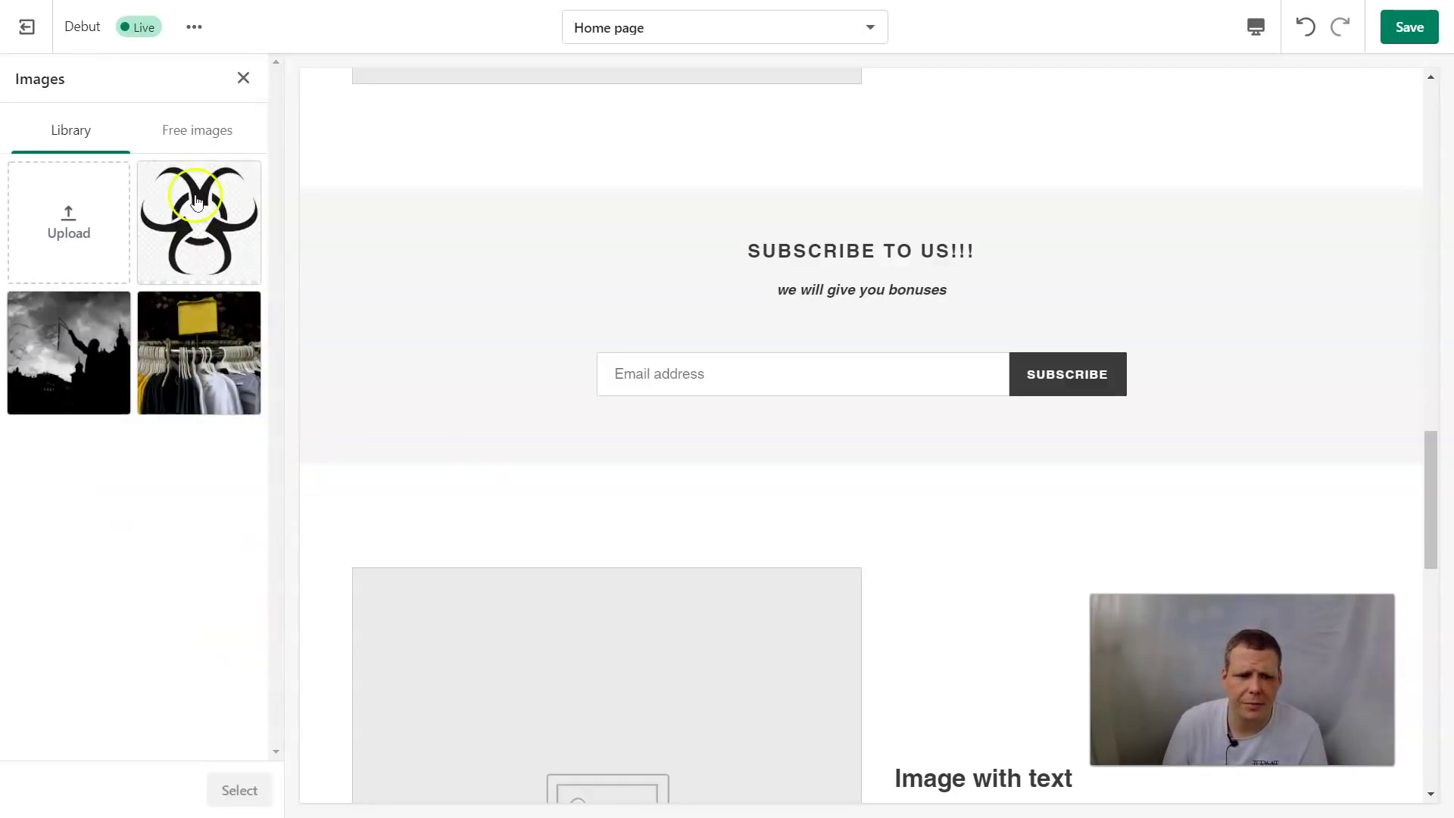
pyautogui.click(196, 201)
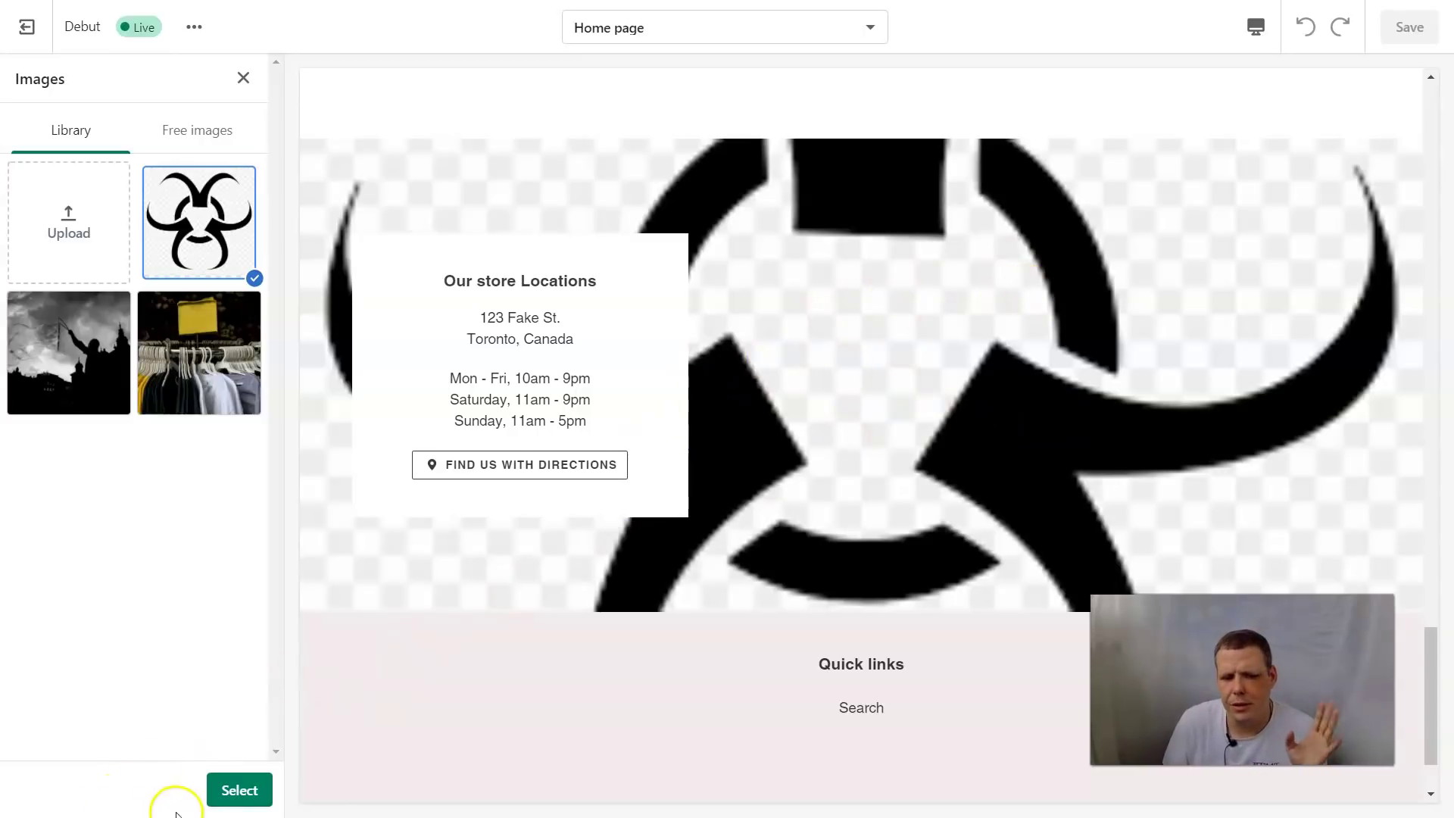
pyautogui.click(234, 790)
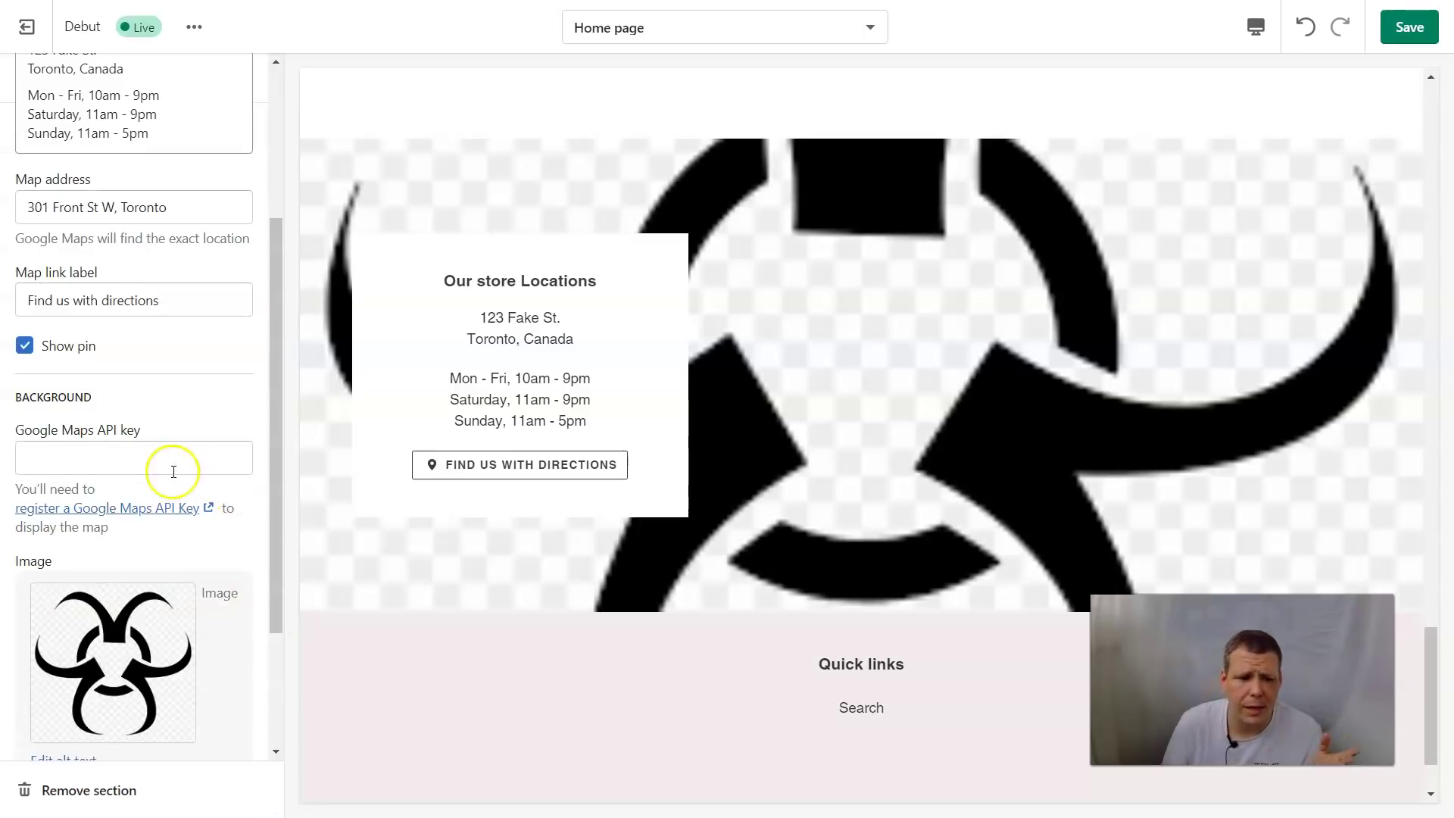
pyautogui.scroll(-3, 174, 471)
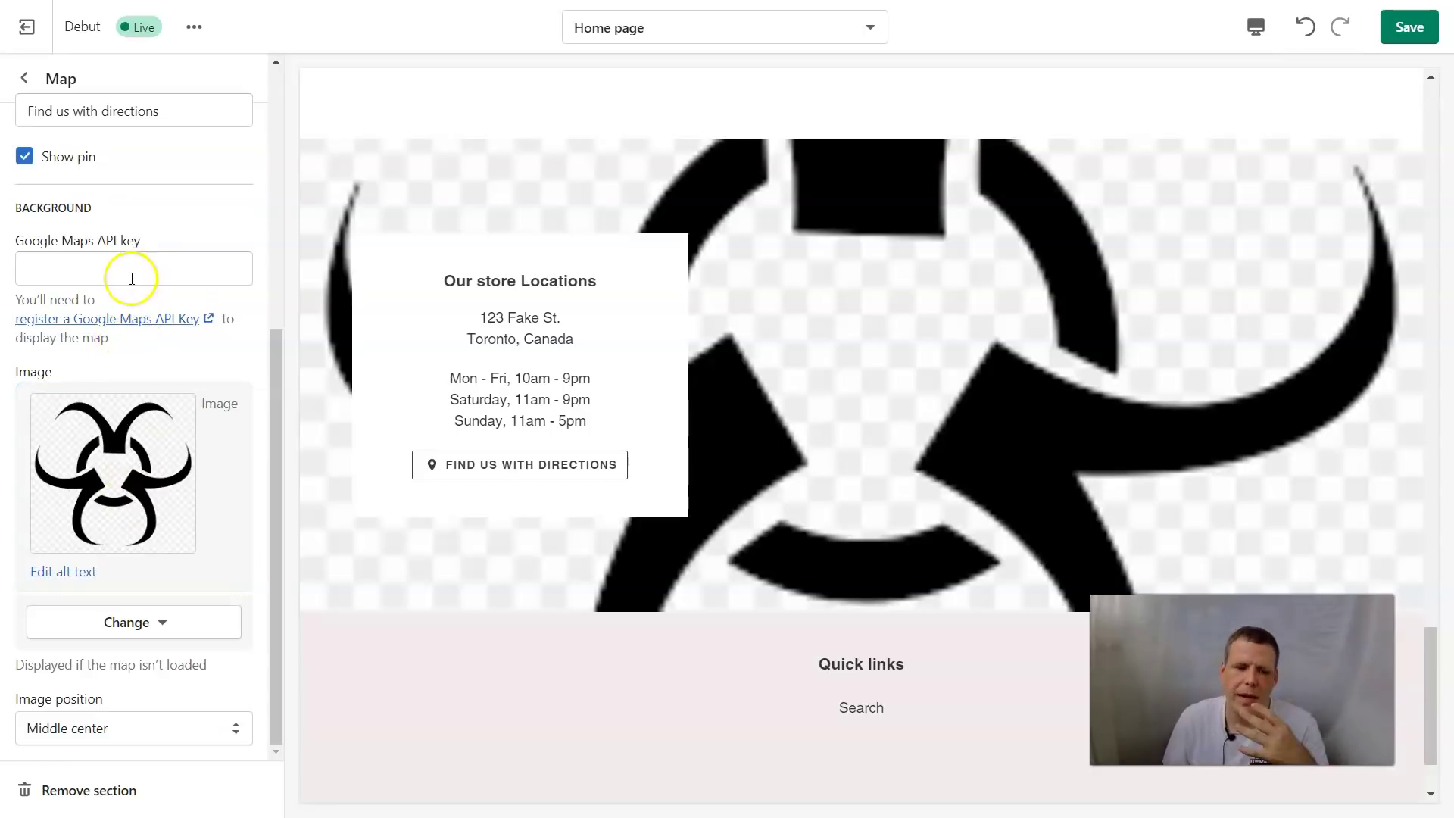
pyautogui.click(78, 322)
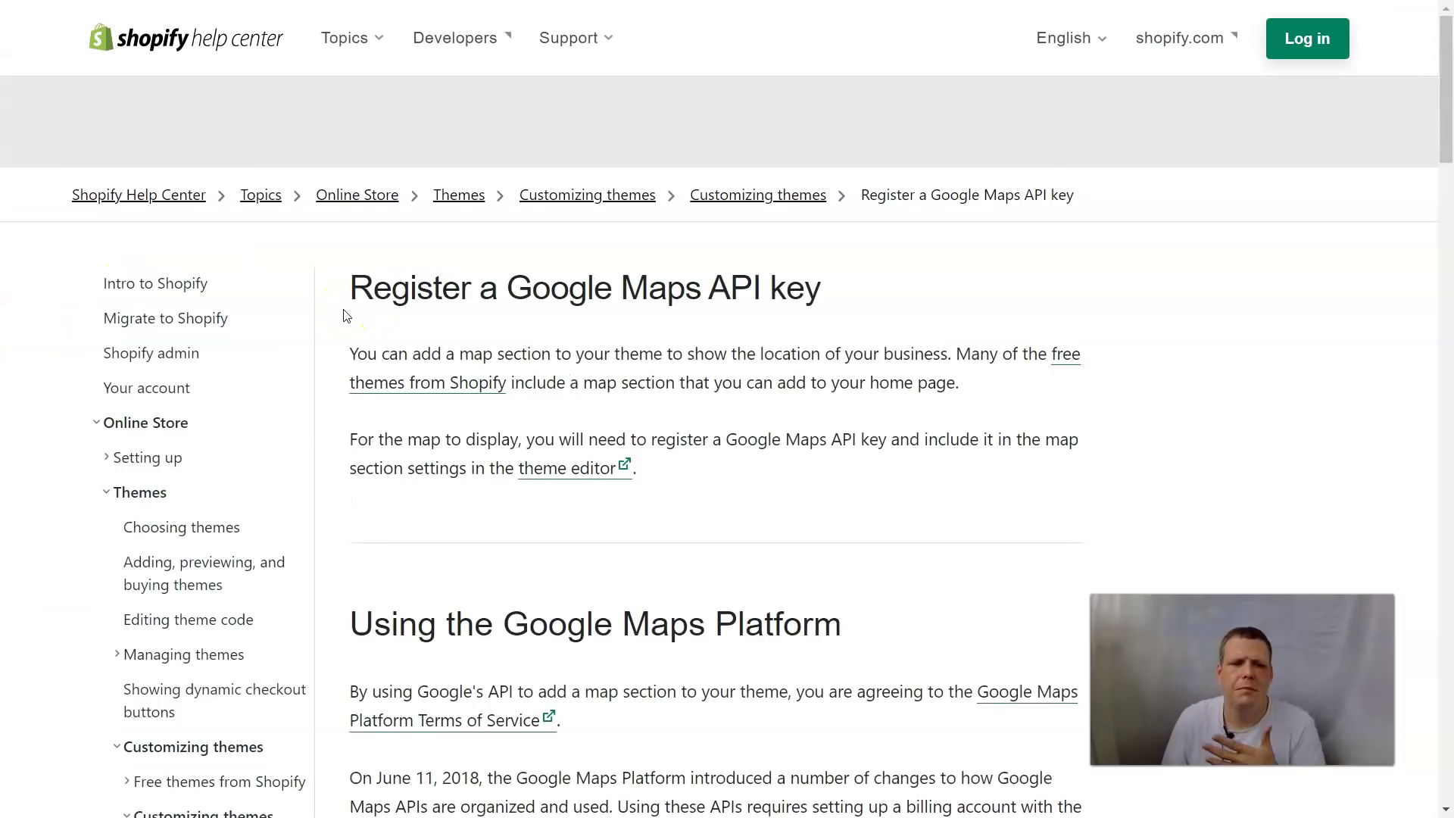
# Read the 'Alternatives to using the Google Maps Platform' section, then scroll back up through the article
pyautogui.scroll(-3, 432, 357)
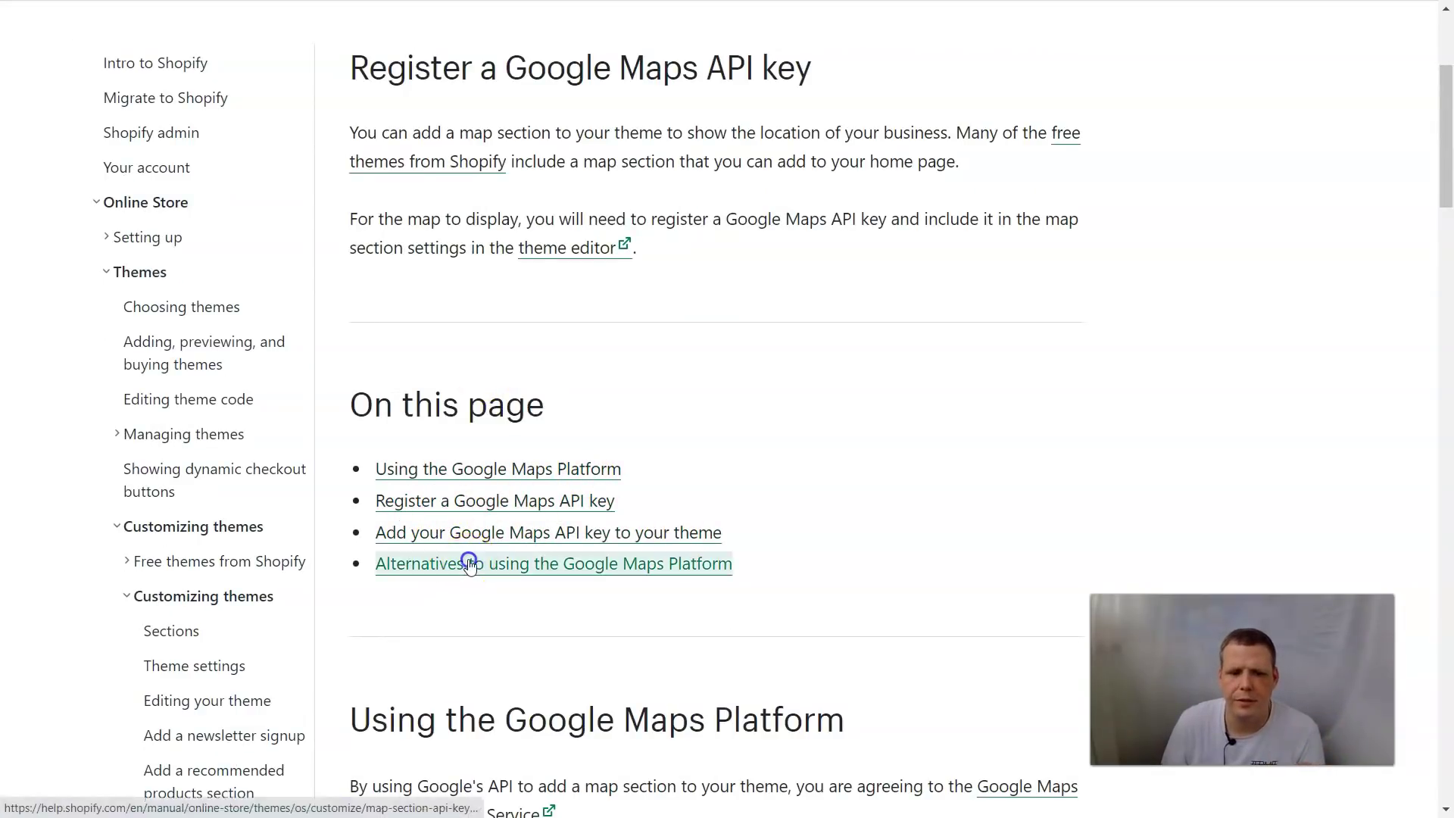
pyautogui.click(454, 567)
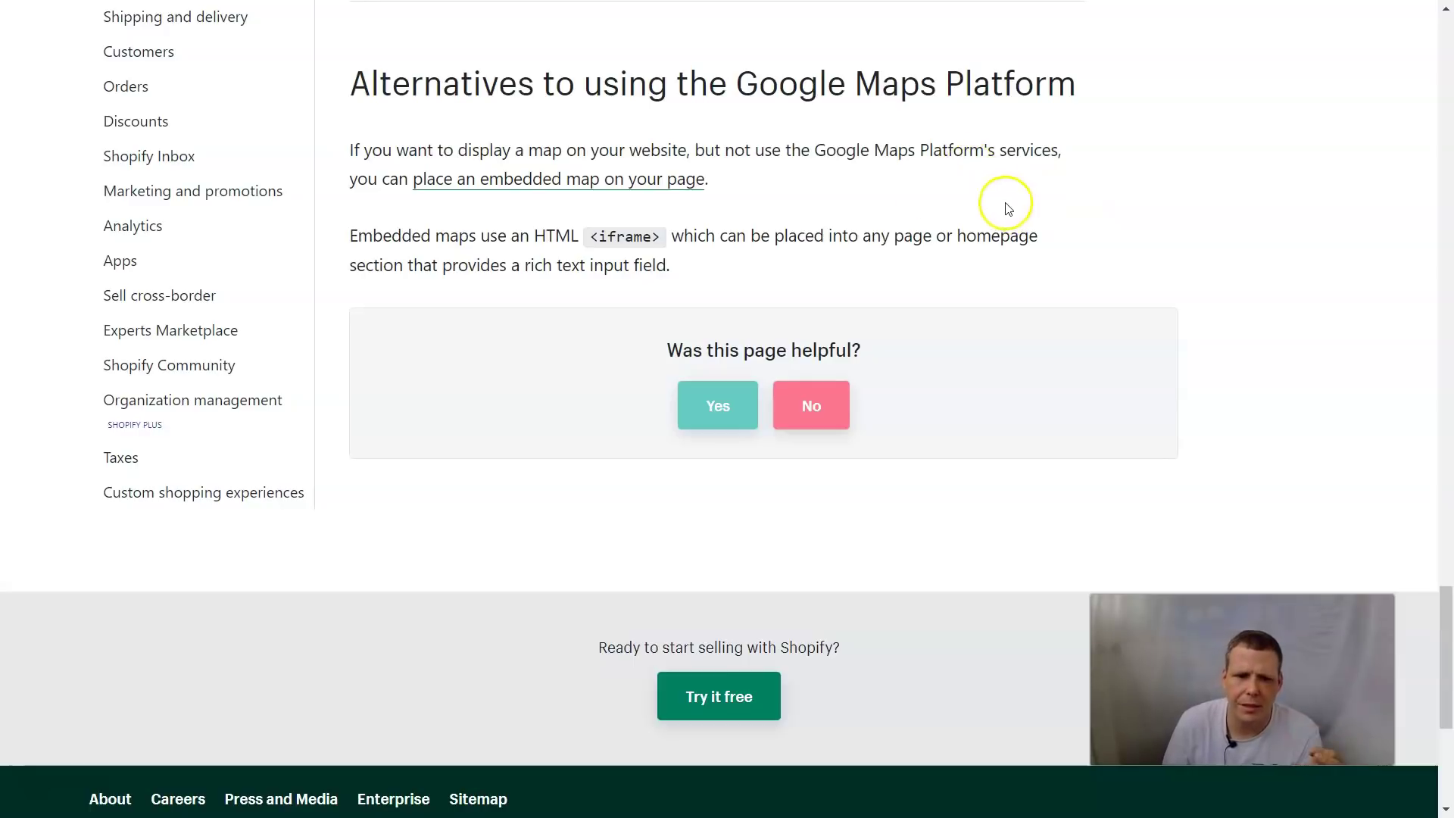
pyautogui.scroll(-3, 793, 225)
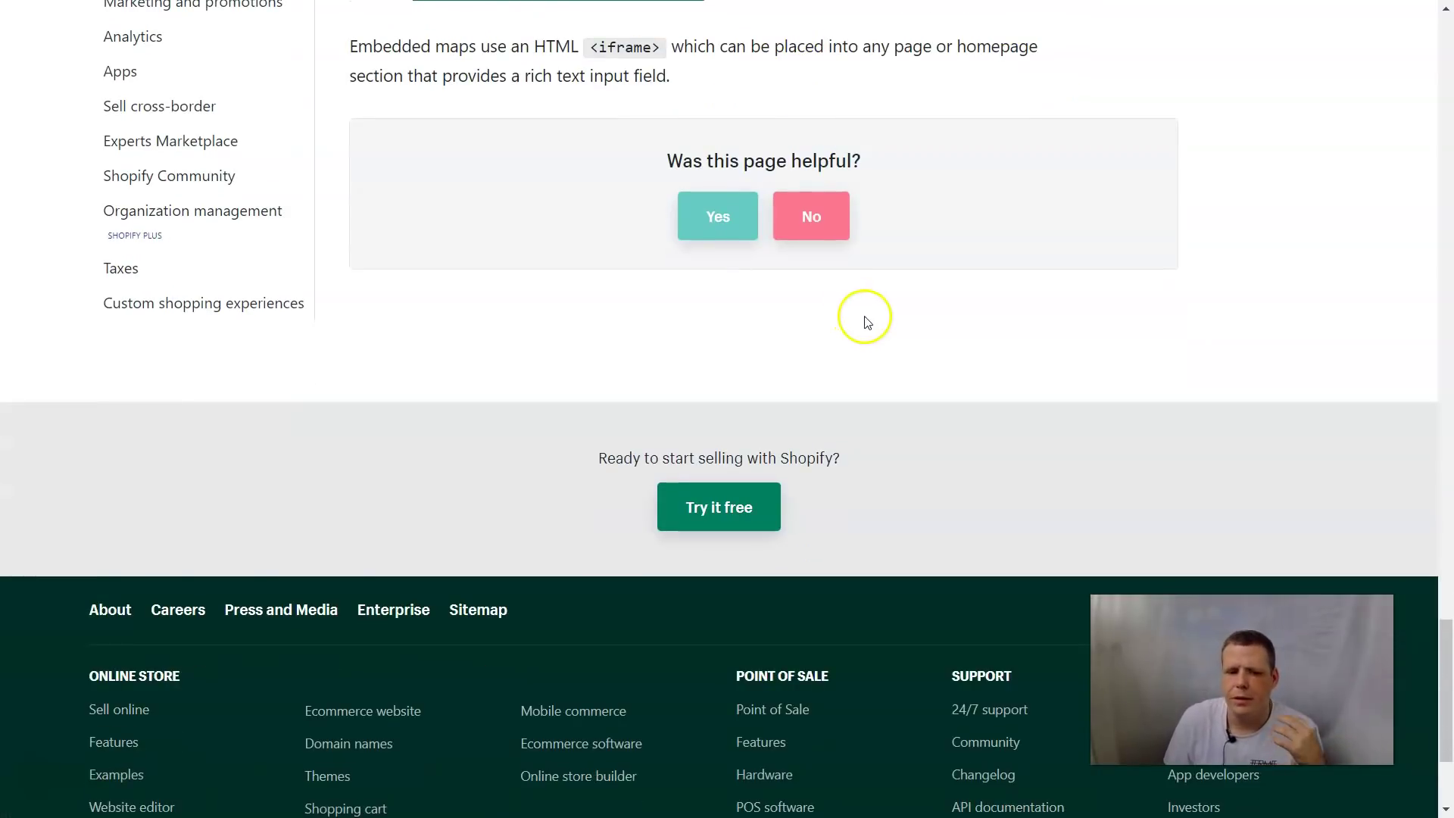
pyautogui.scroll(6, 871, 315)
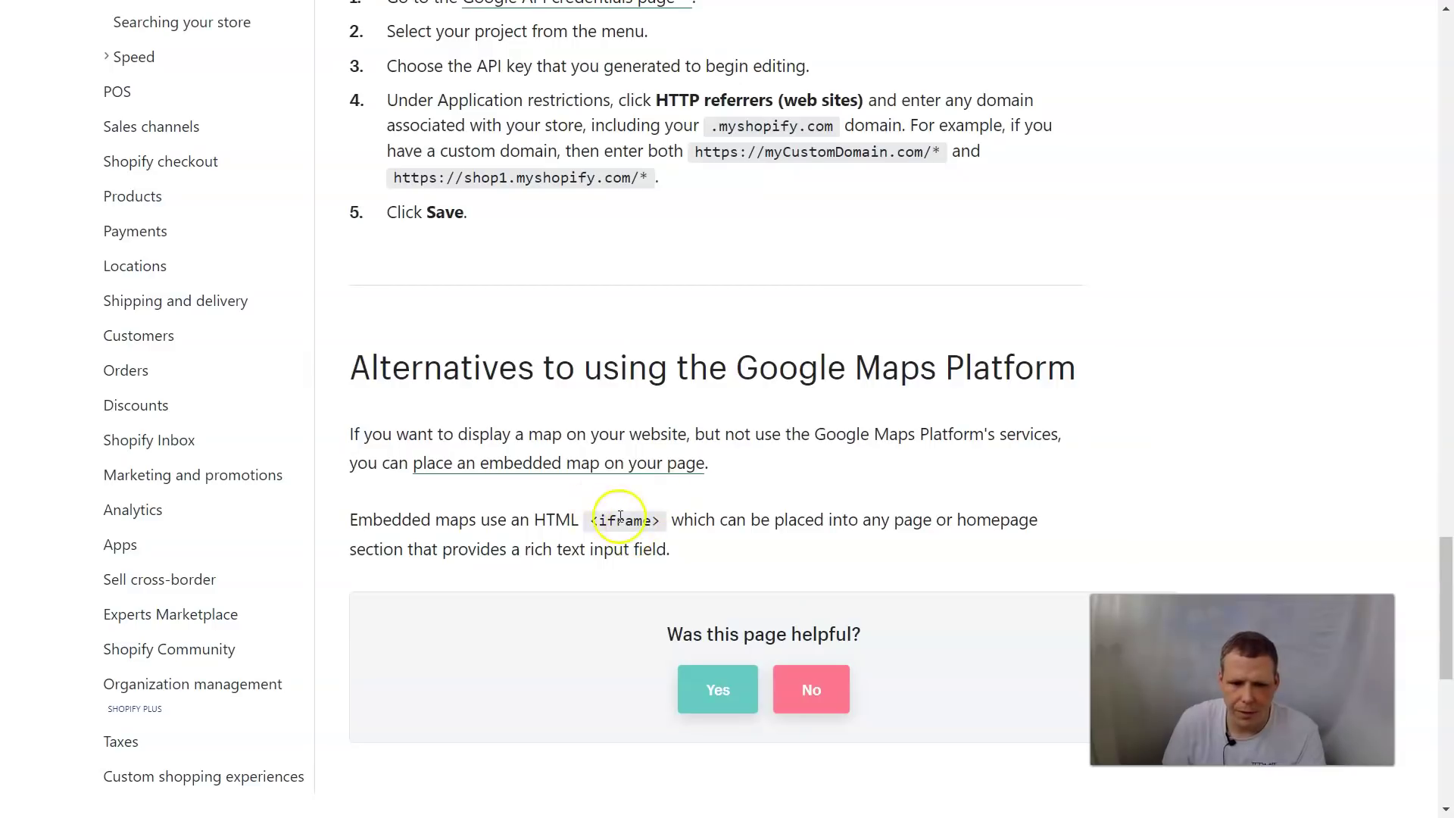
pyautogui.doubleClick(603, 522)
pyautogui.click(716, 473)
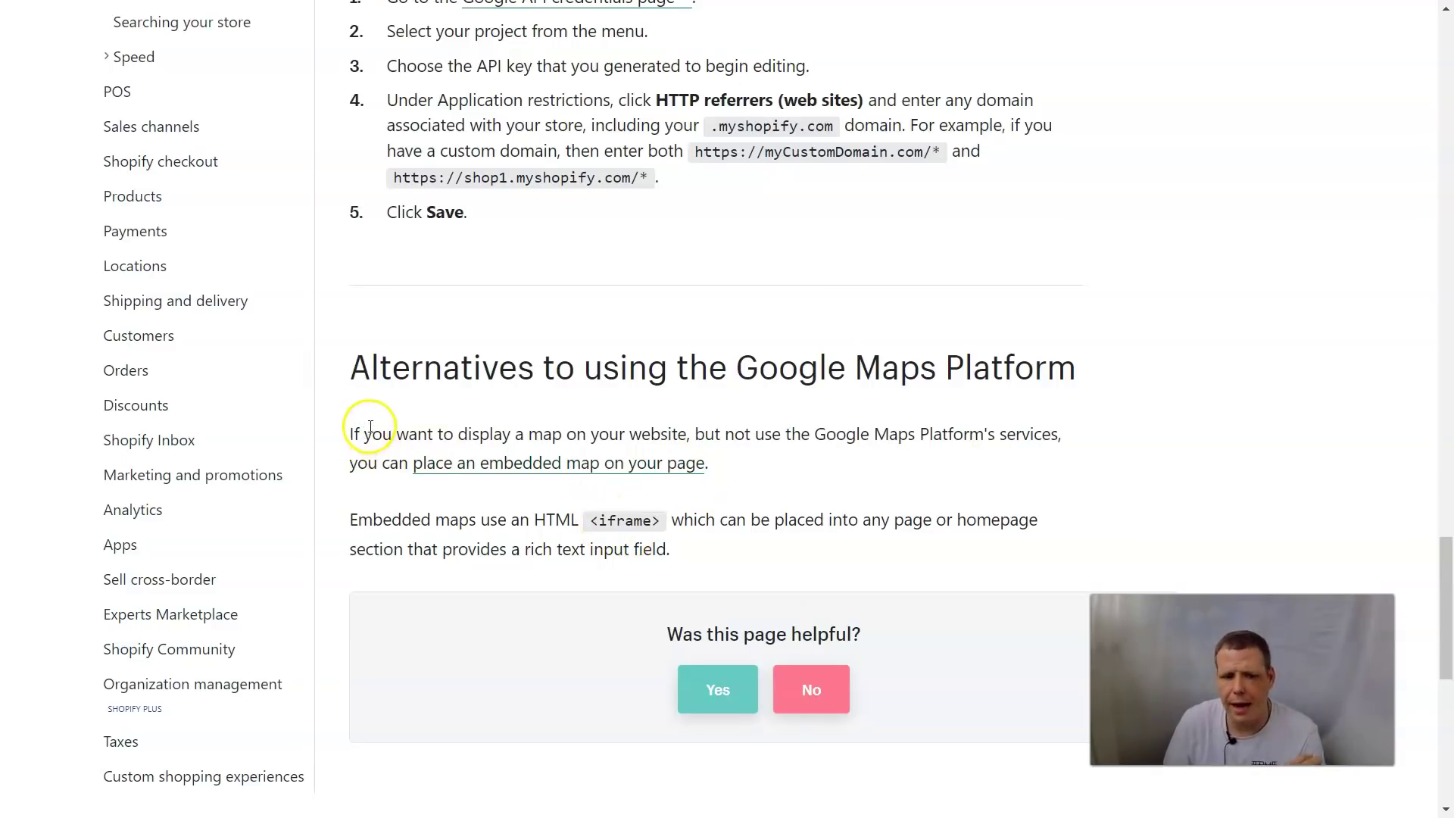
pyautogui.scroll(6, 682, 480)
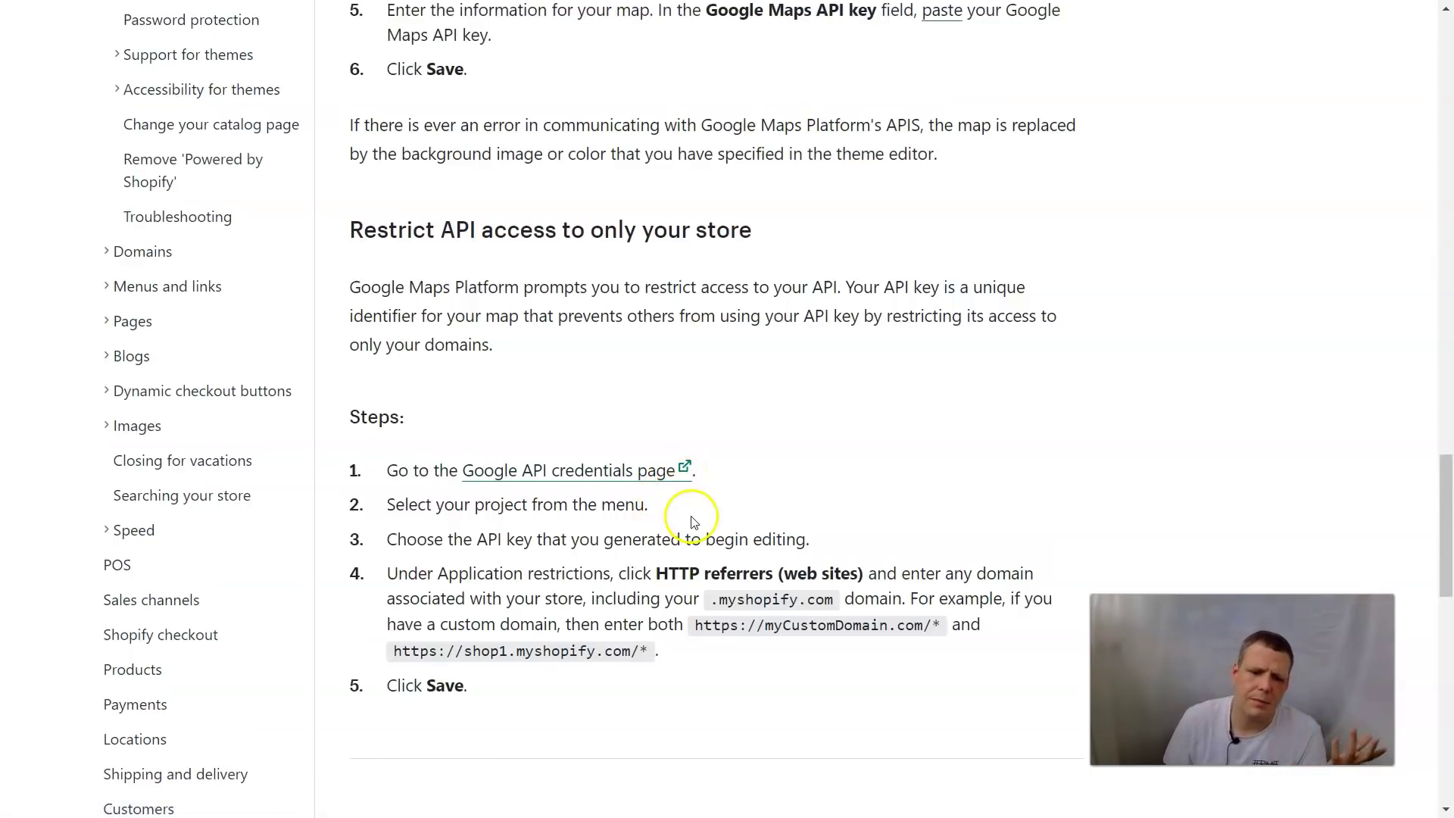
pyautogui.scroll(1, 352, 670)
pyautogui.scroll(1, 356, 667)
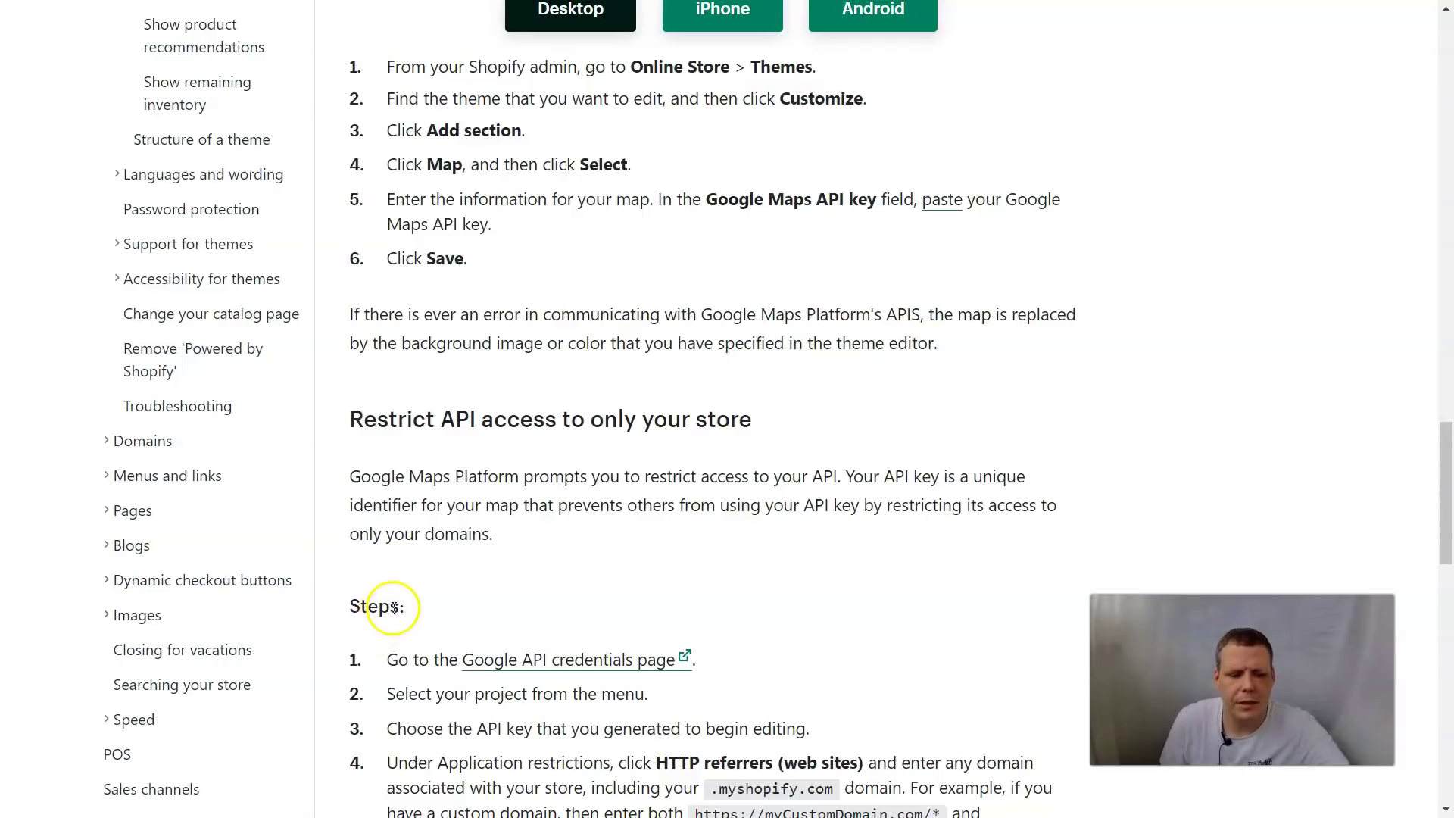
pyautogui.scroll(9, 394, 606)
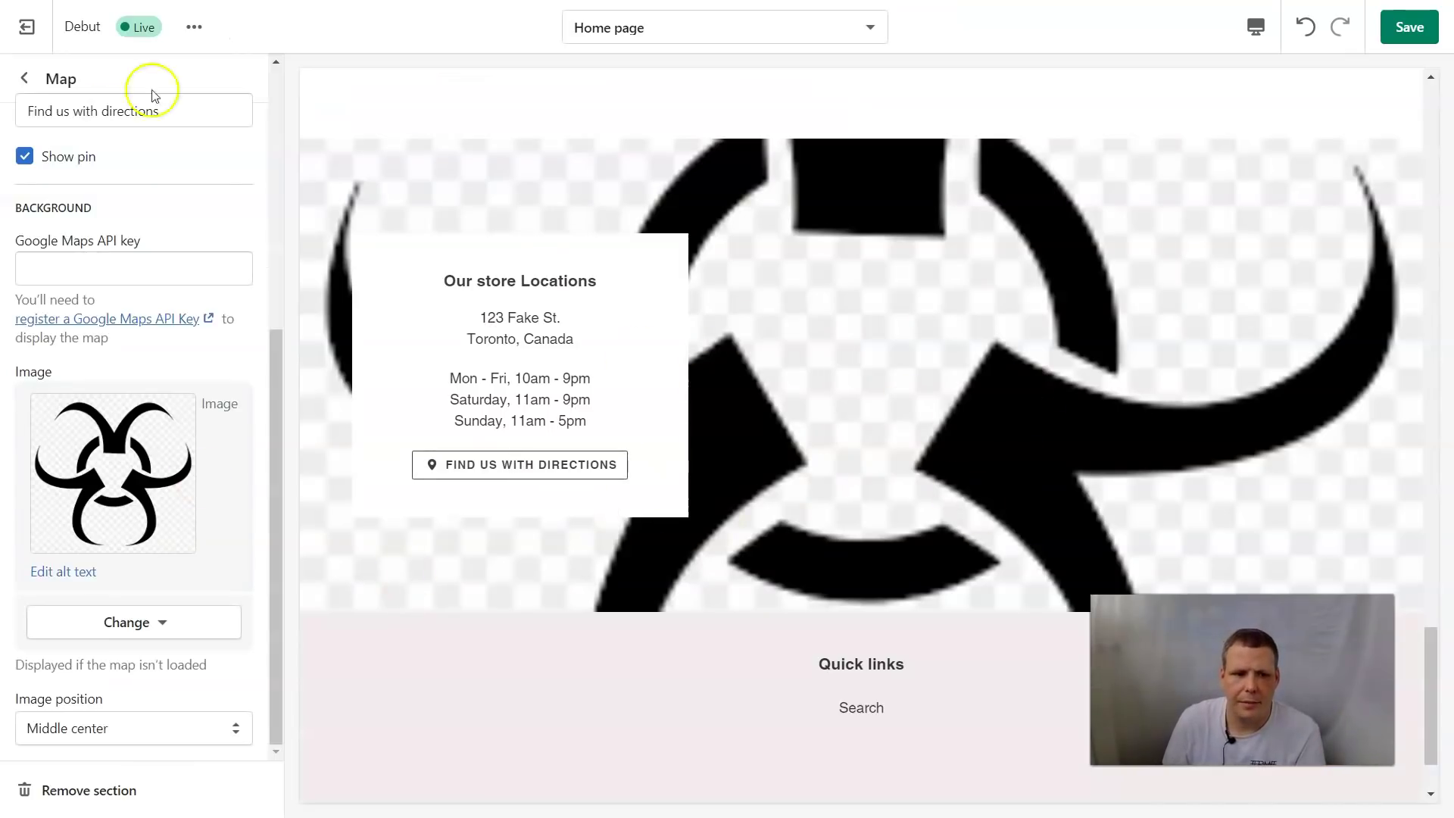
# Add a new Custom content section with Text and Image blocks below the Map section
pyautogui.click(9, 81)
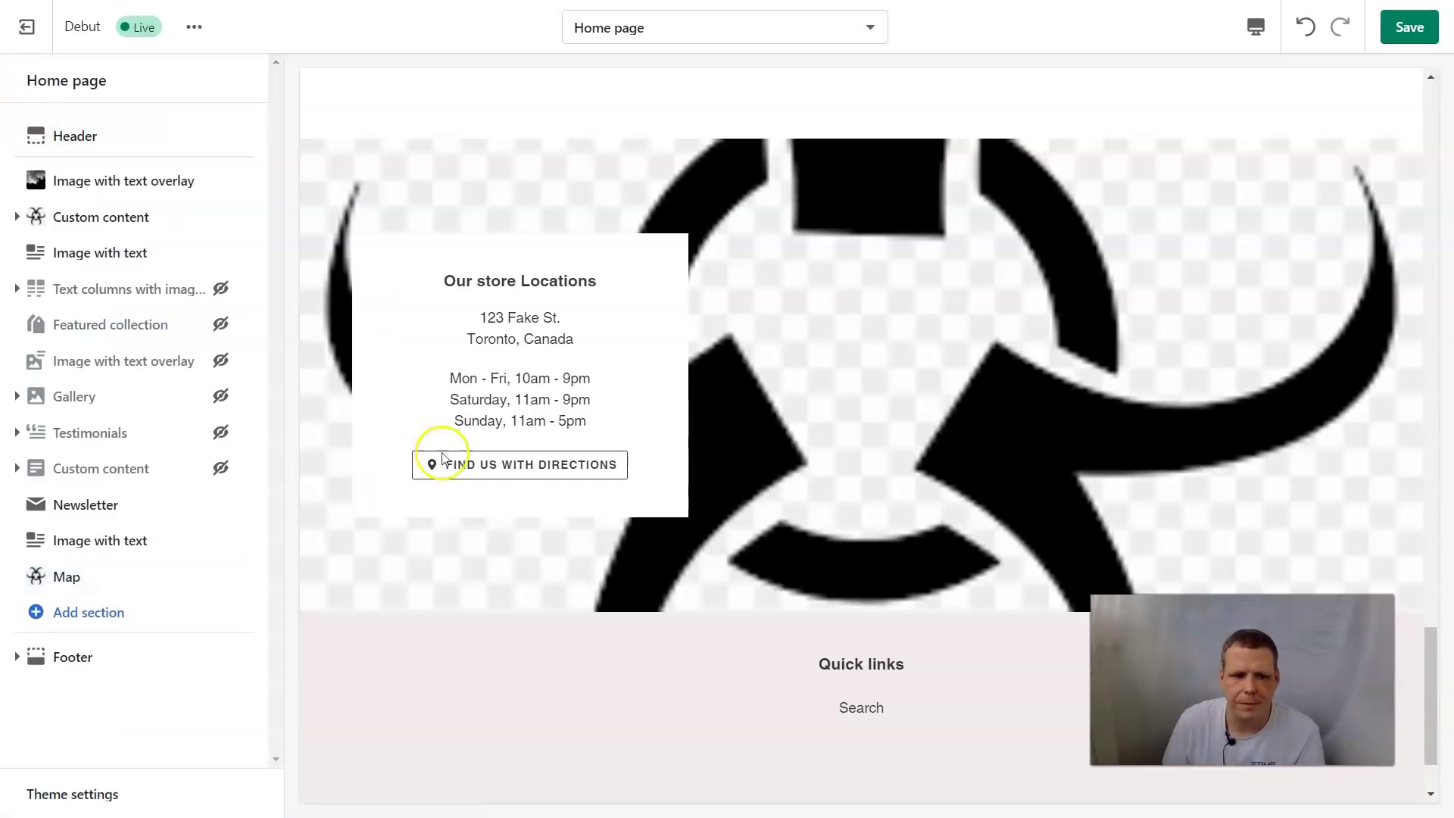
pyautogui.click(61, 615)
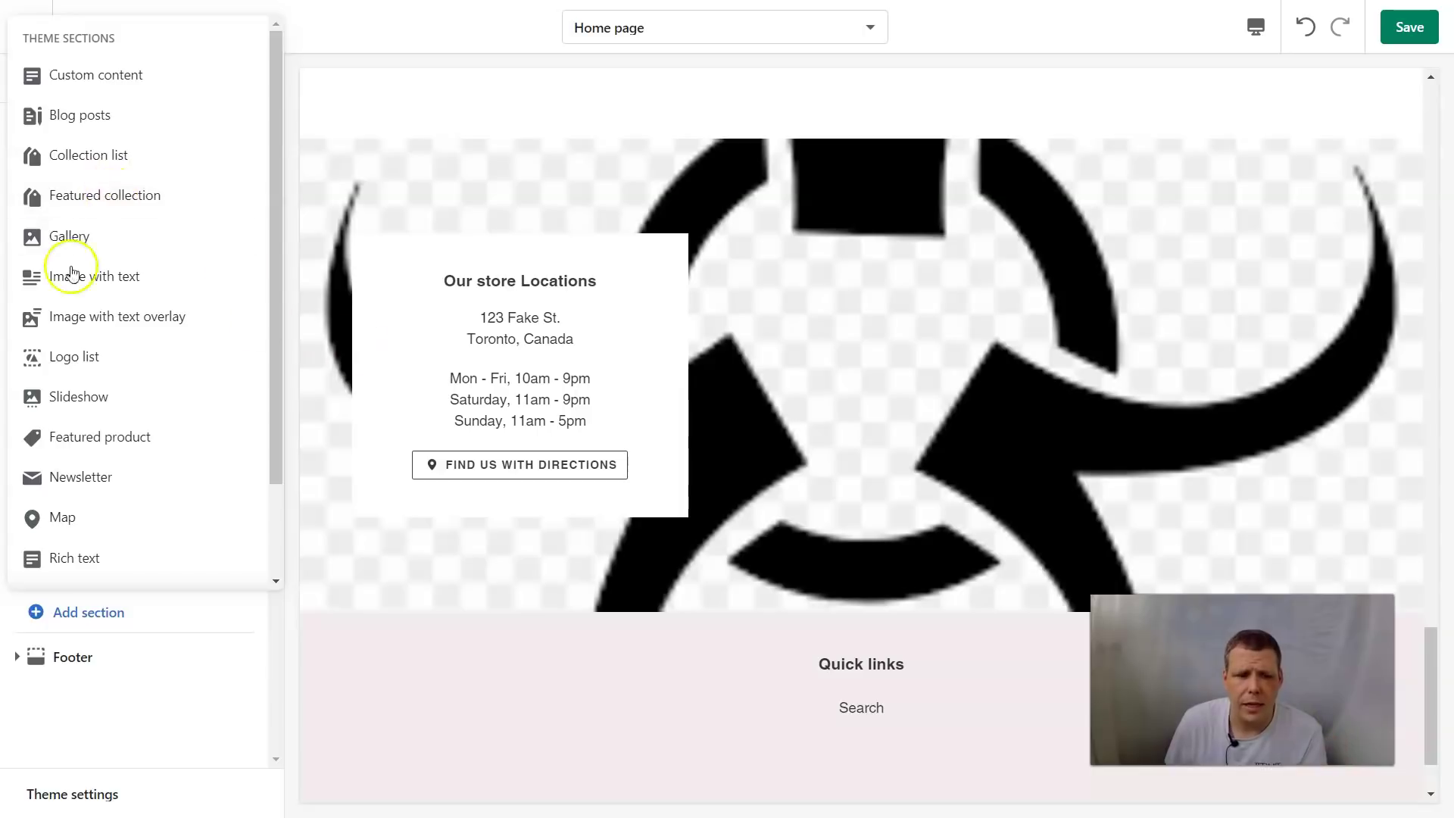
pyautogui.click(130, 77)
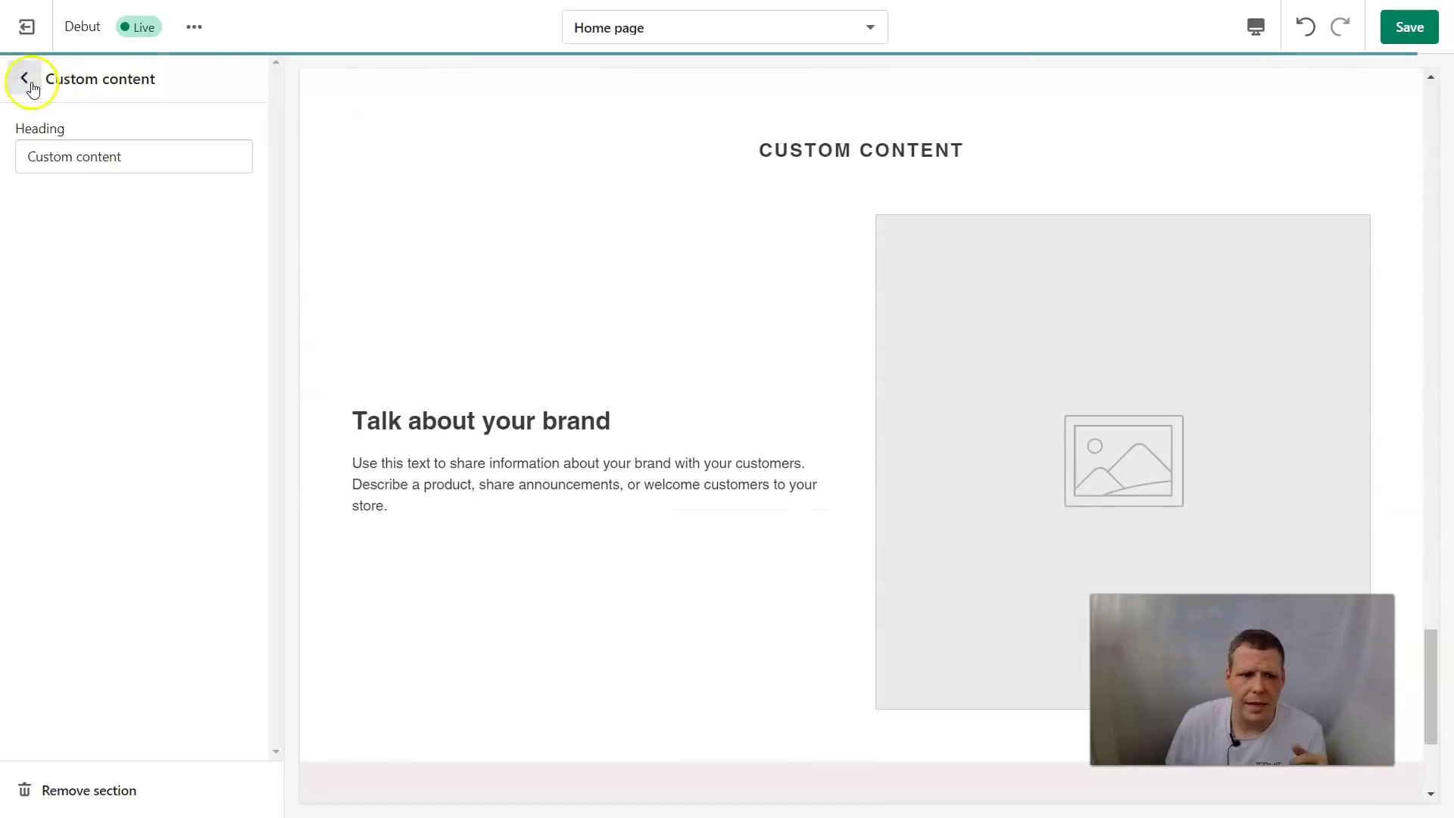
pyautogui.click(33, 89)
pyautogui.scroll(4, 550, 315)
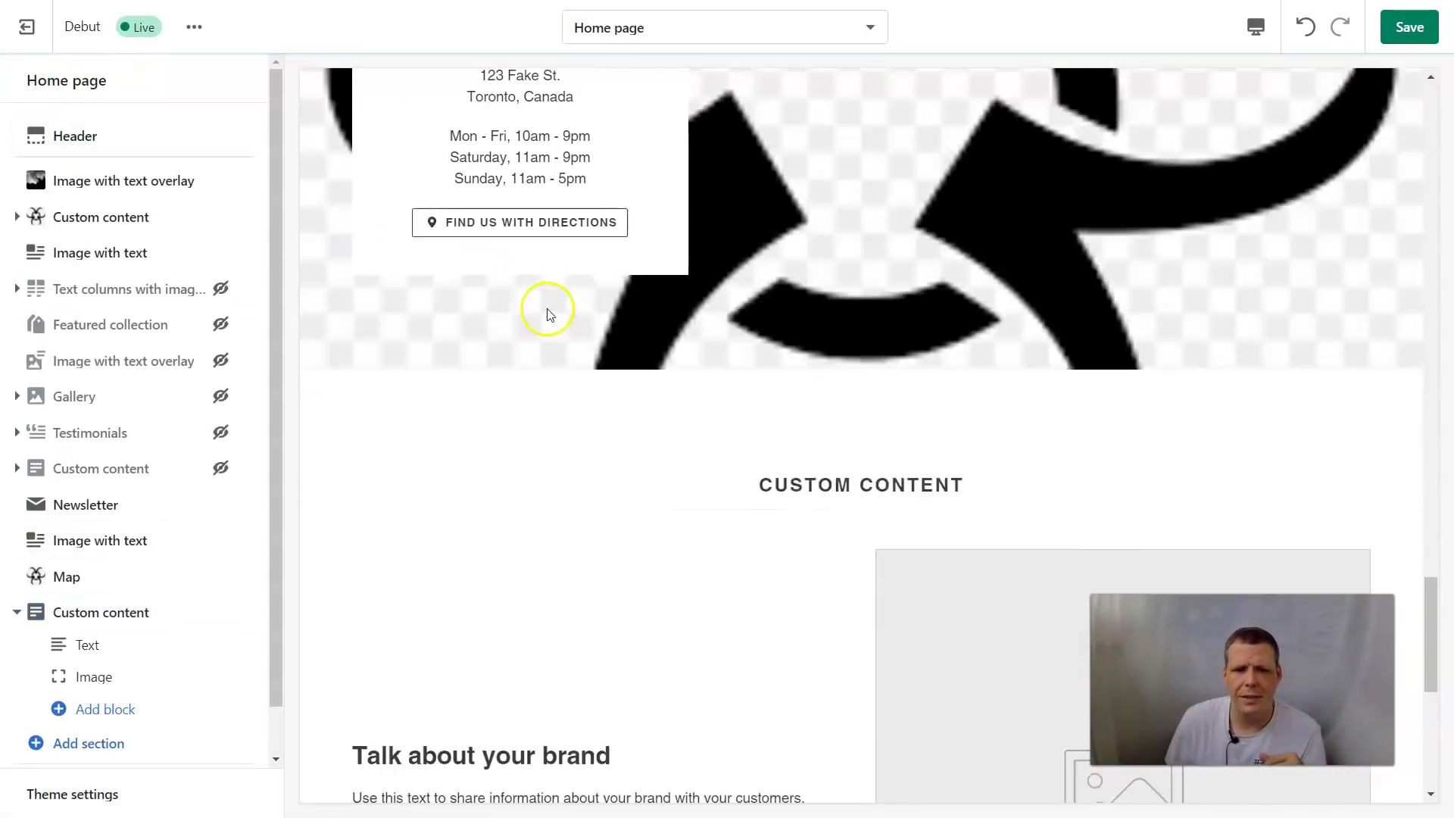
pyautogui.scroll(15, 560, 307)
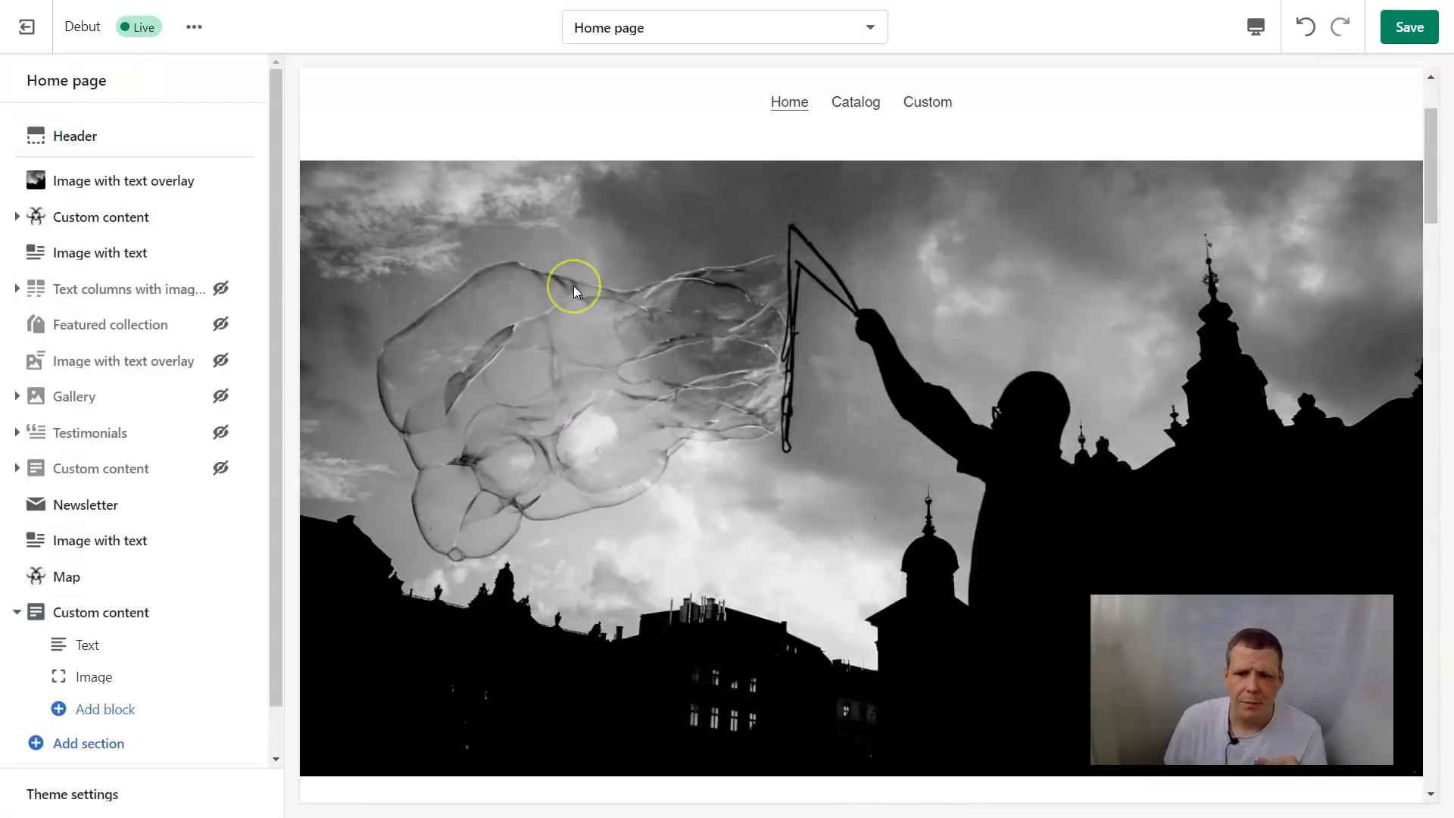
pyautogui.scroll(2, 575, 292)
pyautogui.scroll(-10, 576, 275)
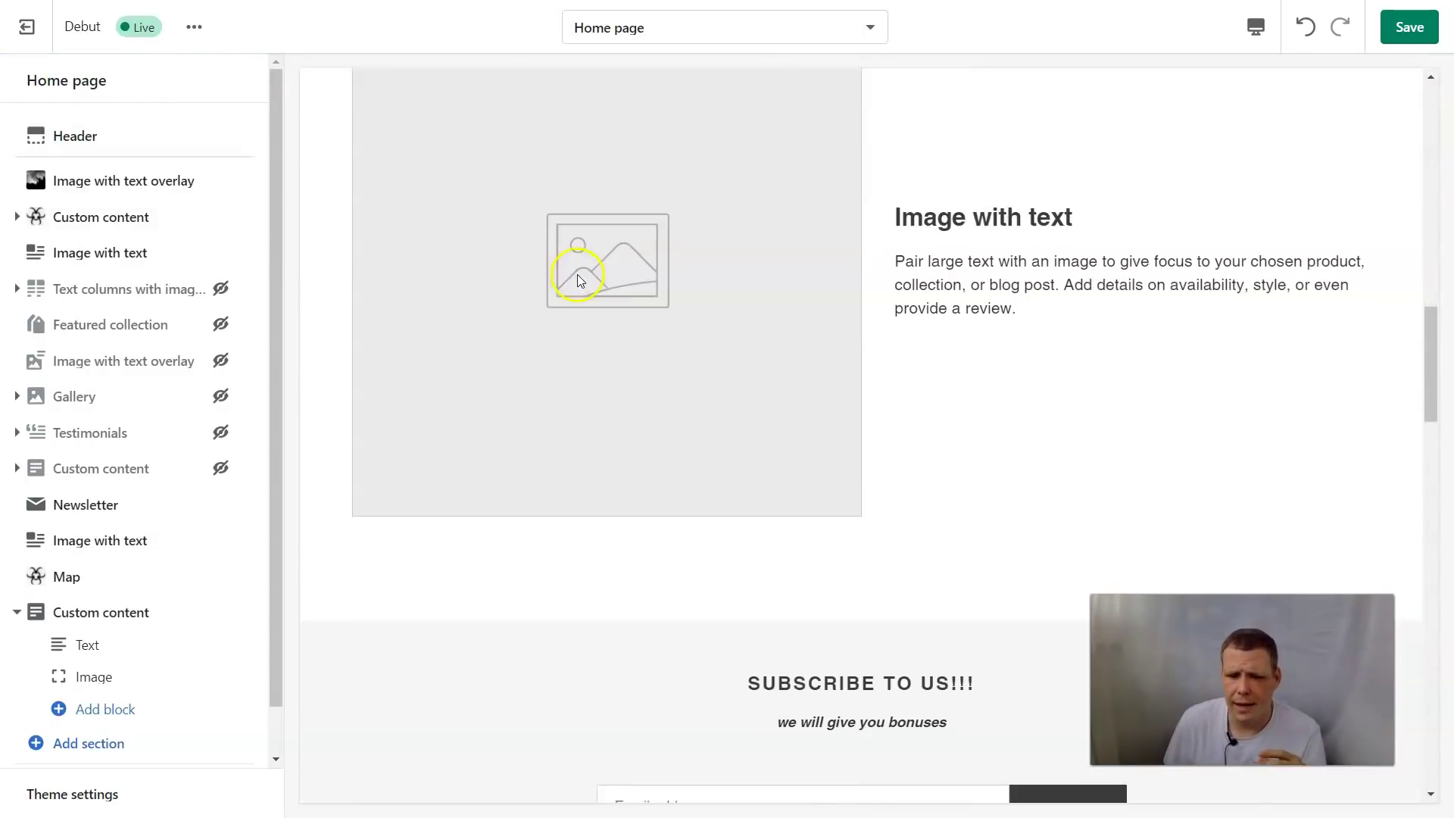
pyautogui.scroll(-4, 577, 277)
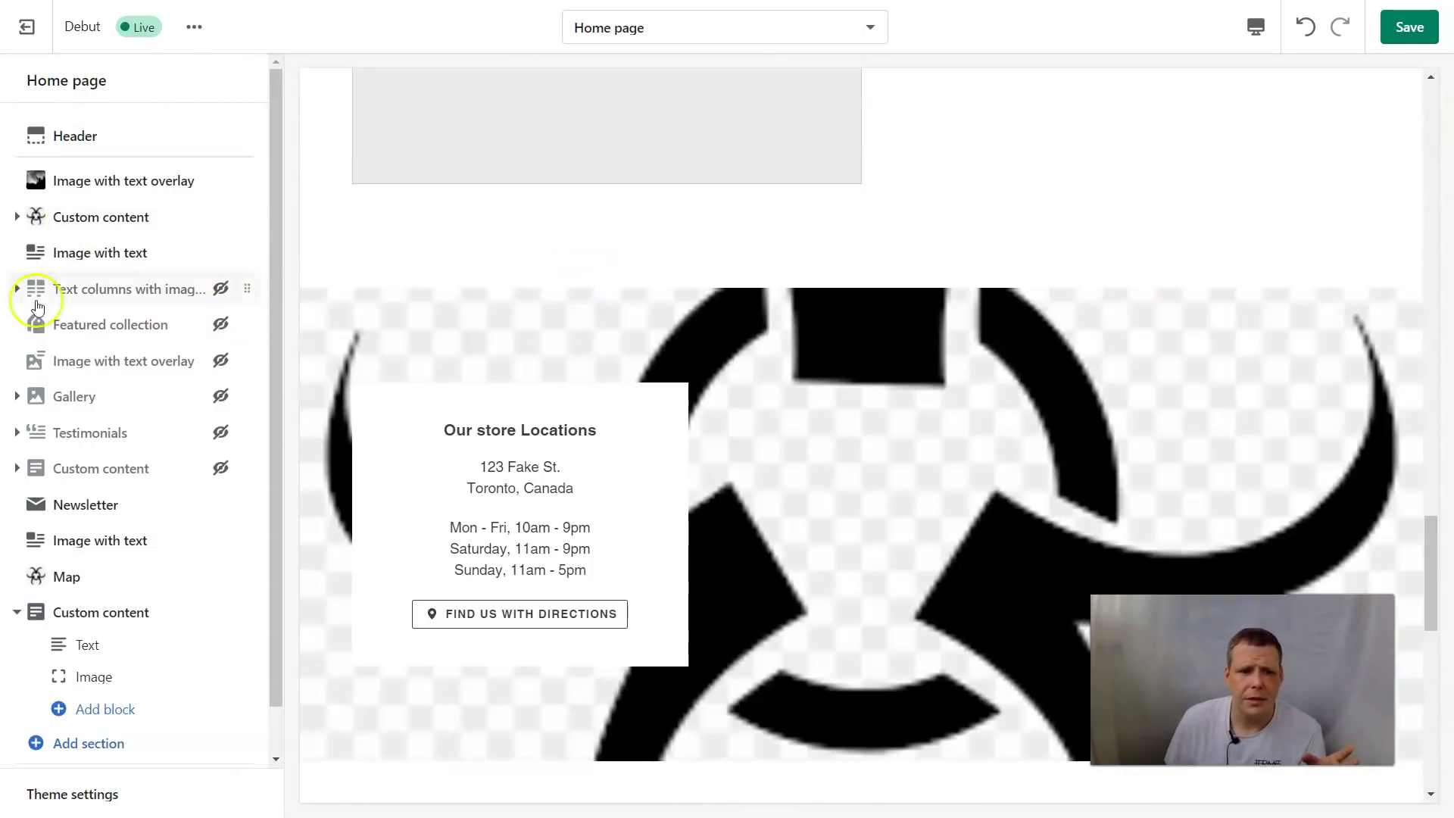
# Unhide Text columns, Featured collection, Image overlay, Gallery, Testimonials, Custom content; hide the new Custom content
pyautogui.click(225, 290)
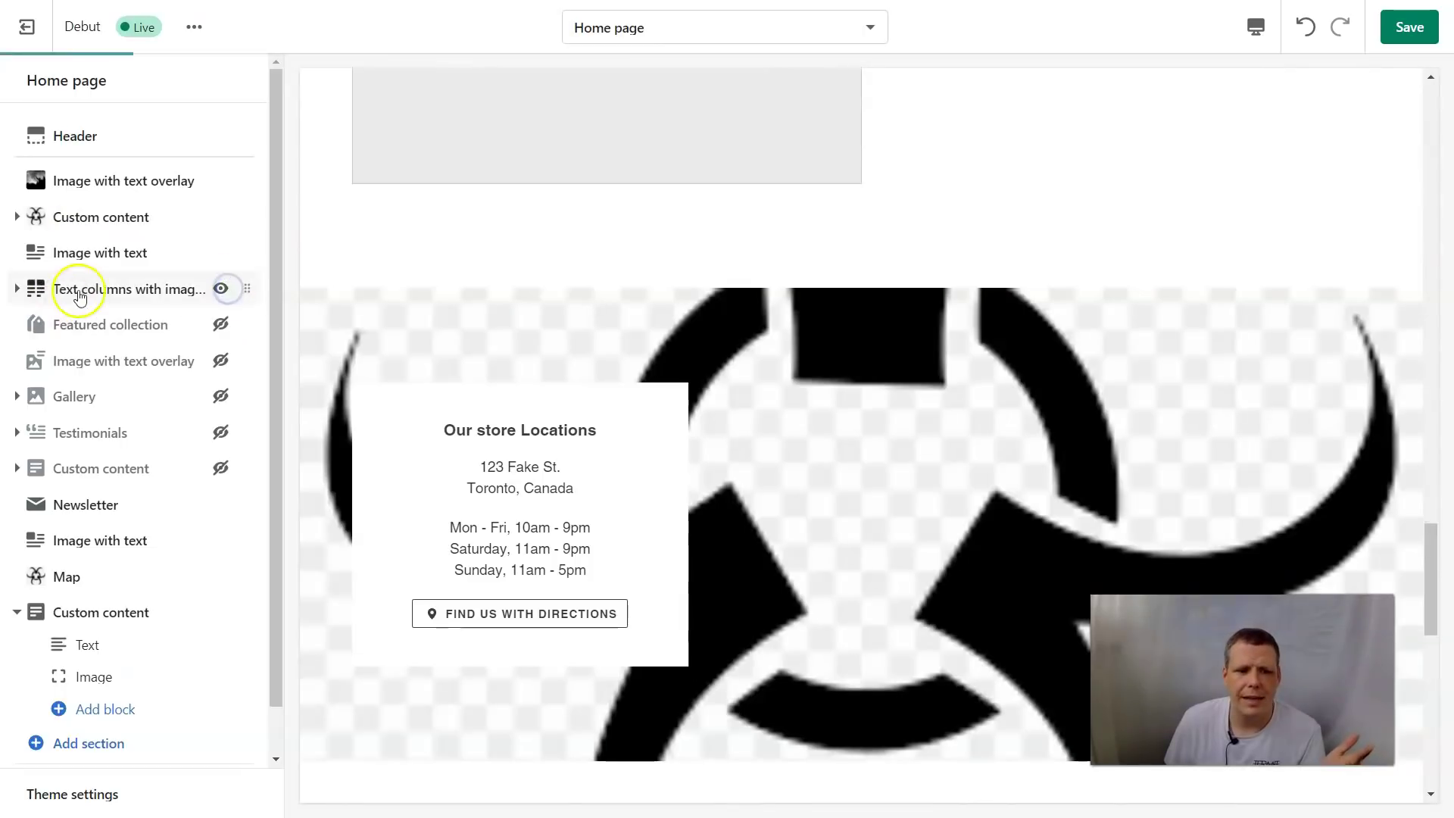
pyautogui.click(221, 331)
pyautogui.click(220, 361)
pyautogui.click(221, 396)
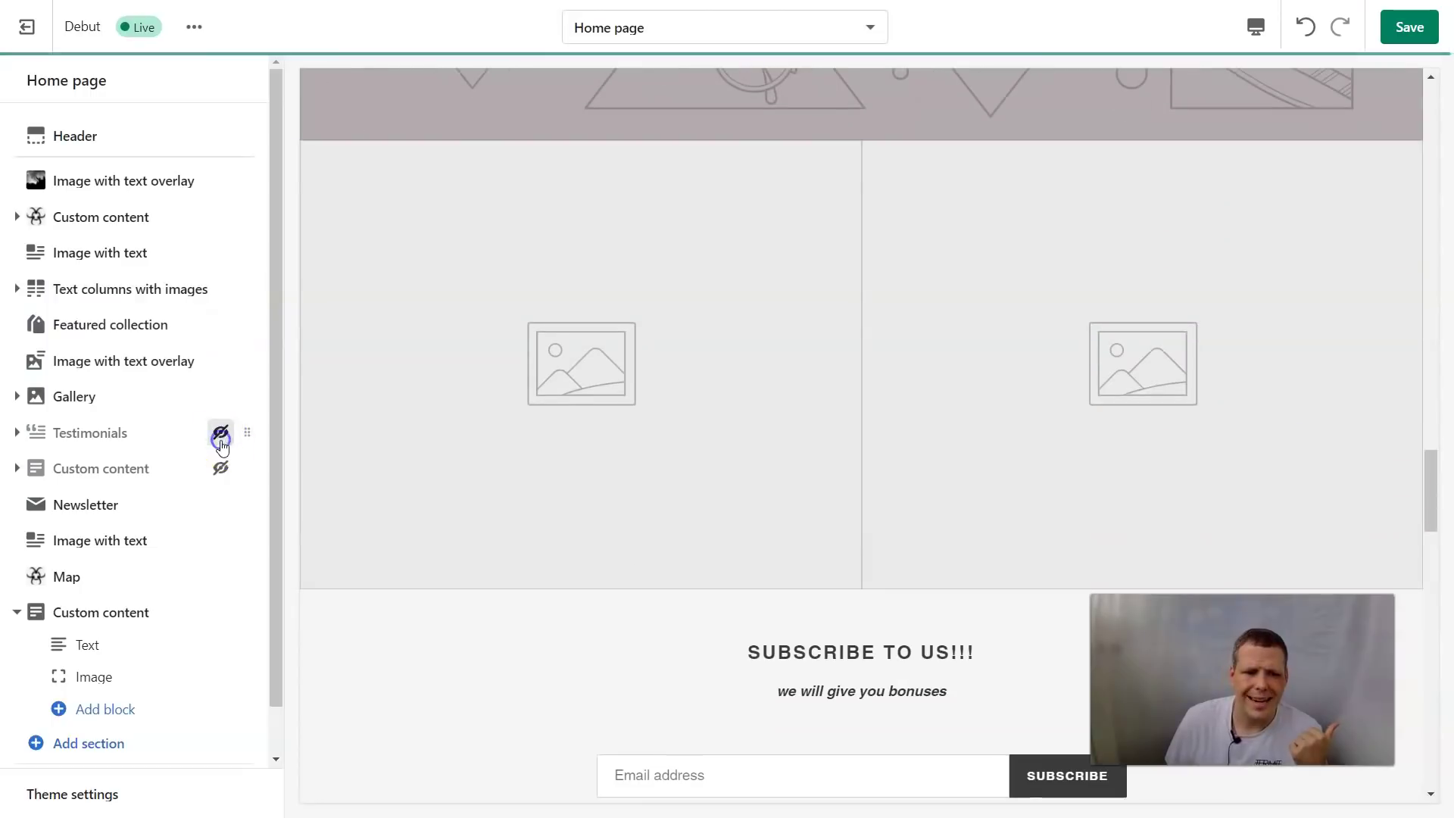
pyautogui.click(221, 433)
pyautogui.click(221, 468)
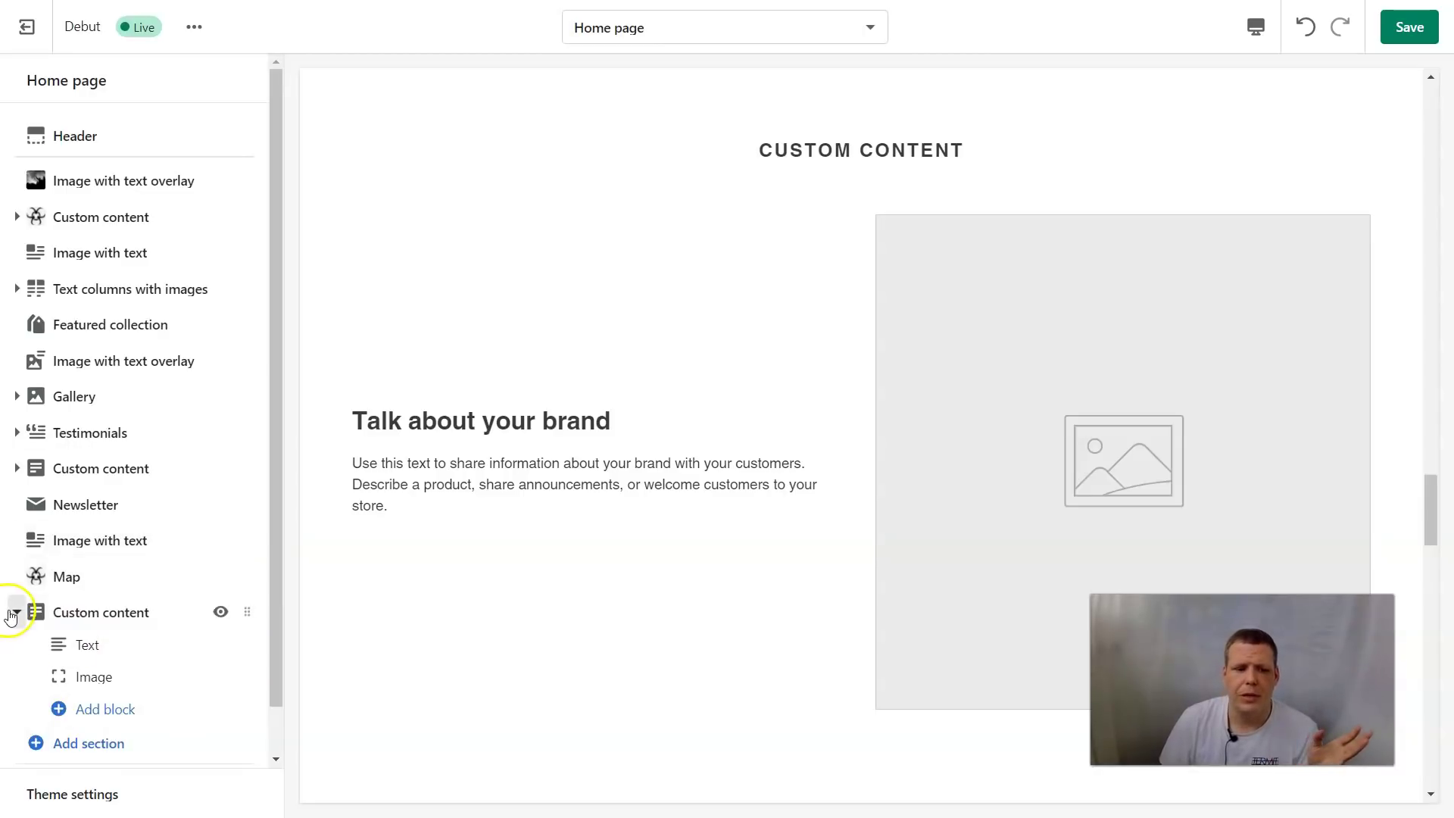
pyautogui.click(219, 612)
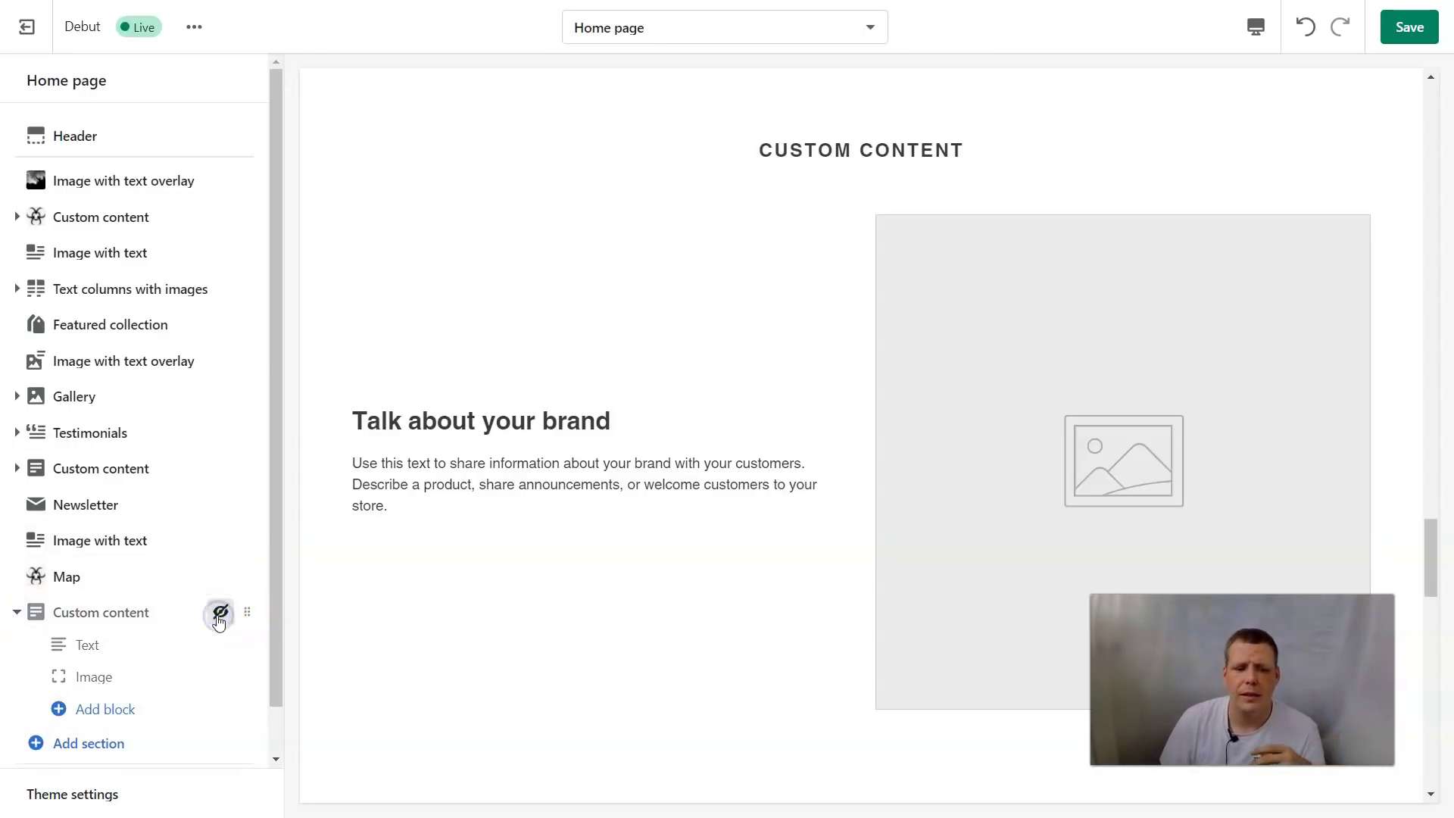